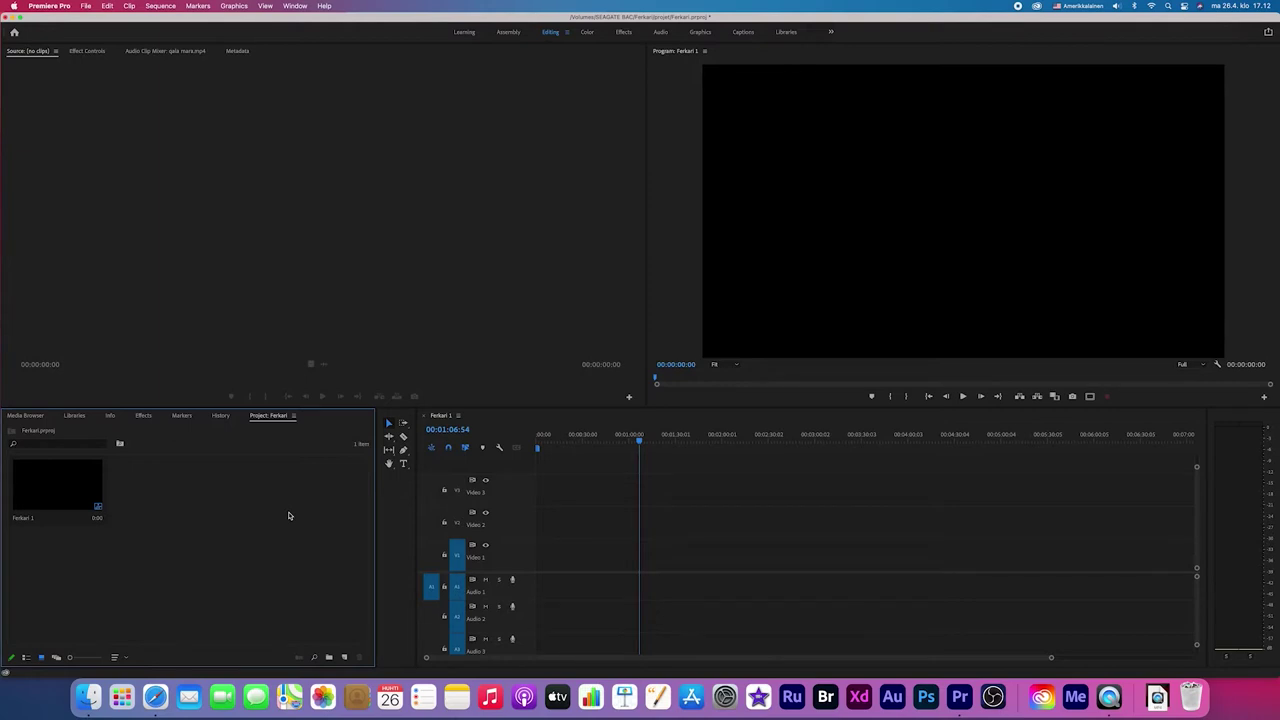
# Drag qala mara.mp4 from the Downloads folder into the Project panel
pyautogui.click(1157, 697)
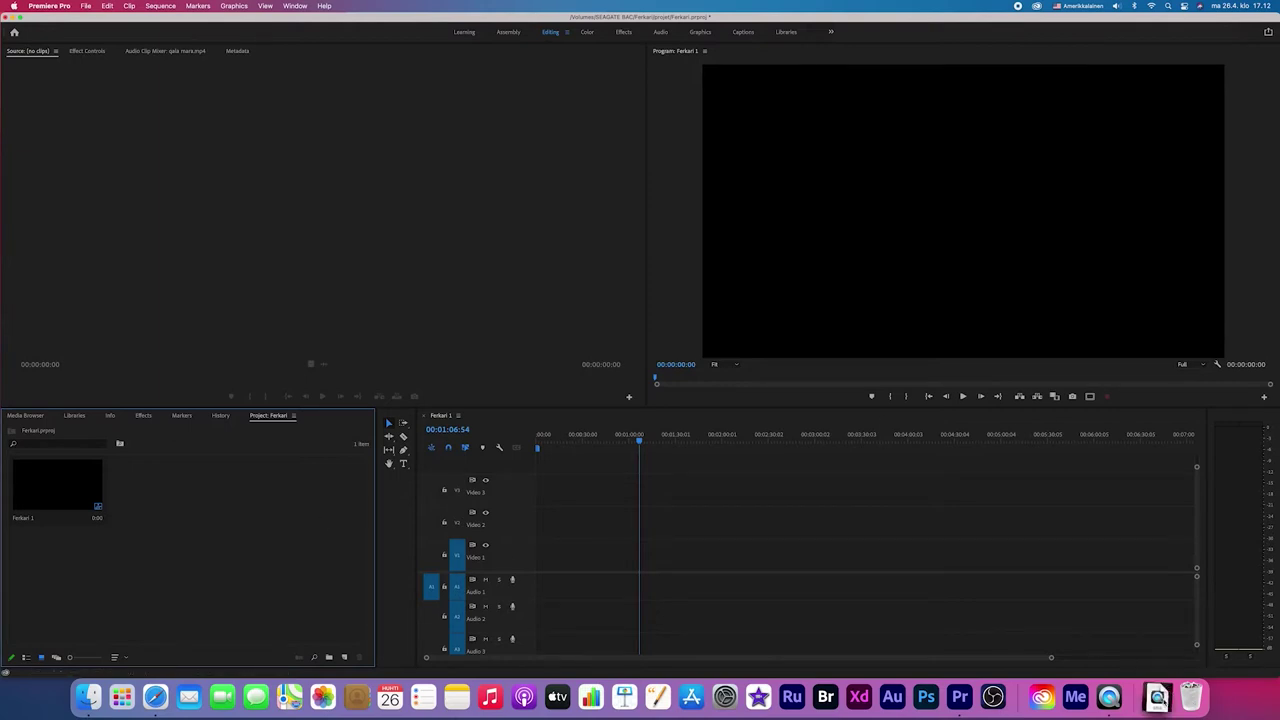
pyautogui.click(1164, 560)
pyautogui.click(872, 360)
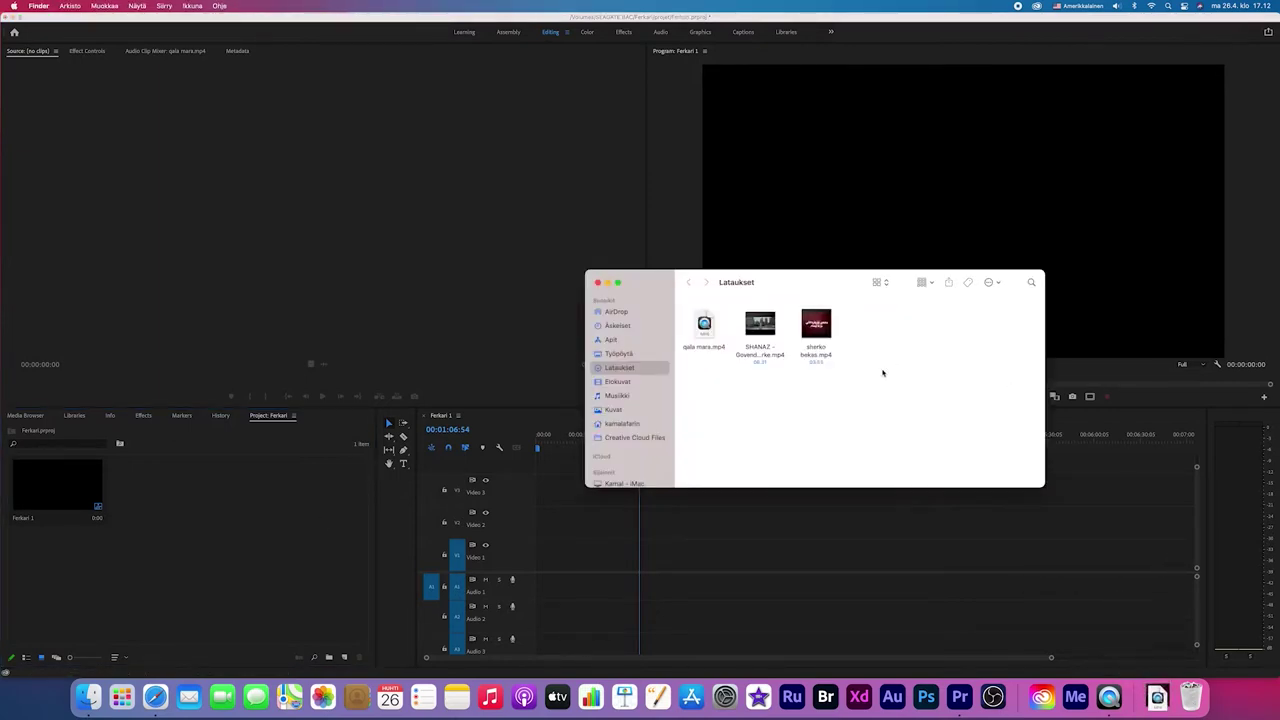
pyautogui.moveTo(715, 325); pyautogui.dragTo(234, 510)
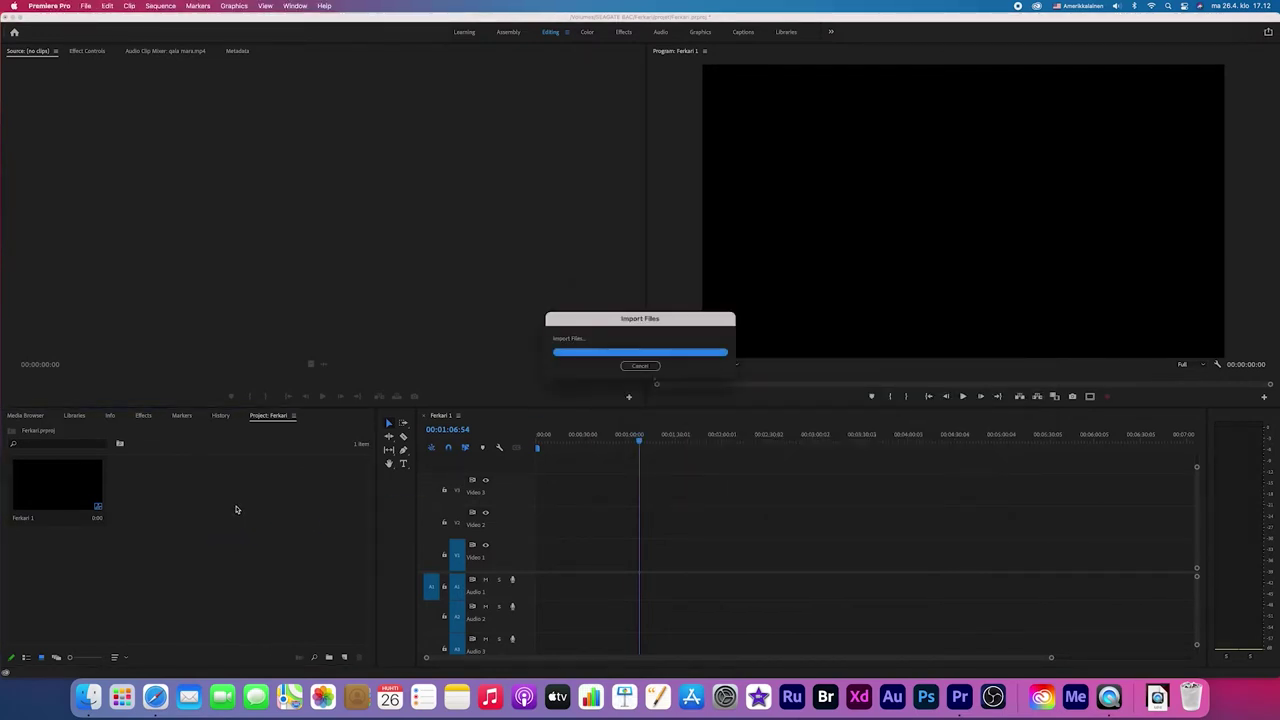
pyautogui.click(249, 499)
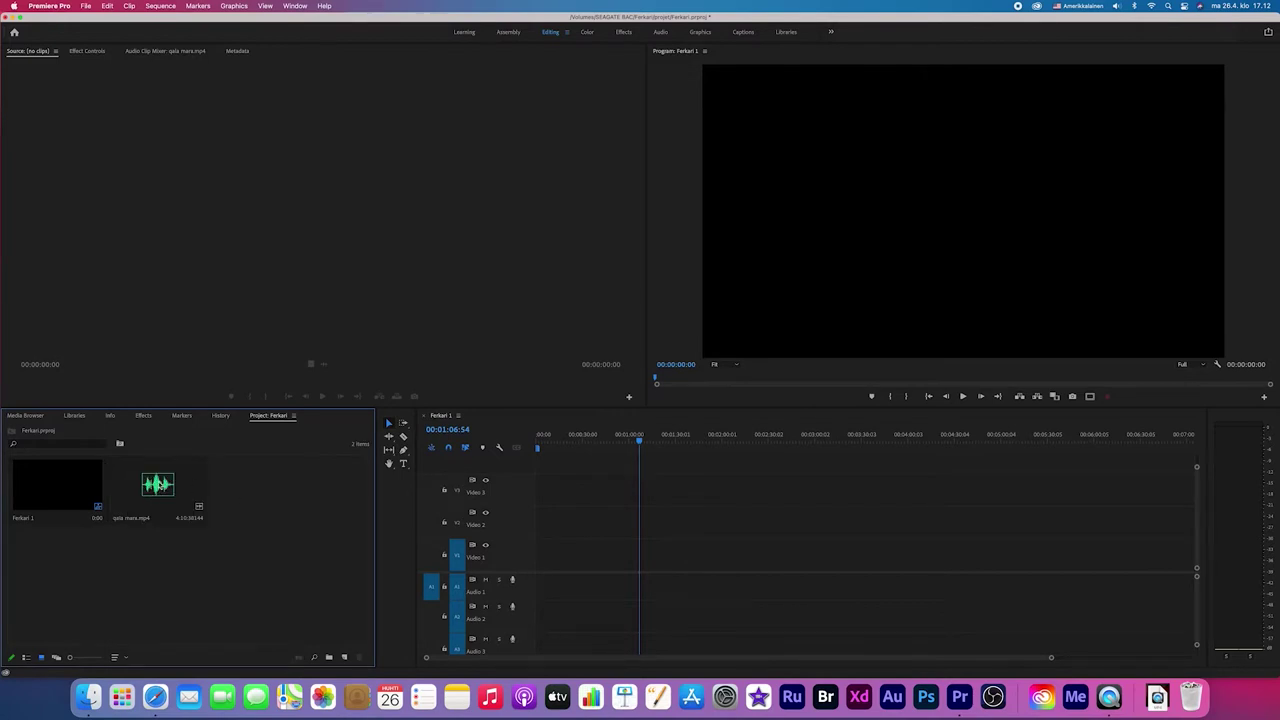
# Load qala mara.mp4 in the Source Monitor, undoing an accidental placement on Audio 1
pyautogui.doubleClick(157, 485)
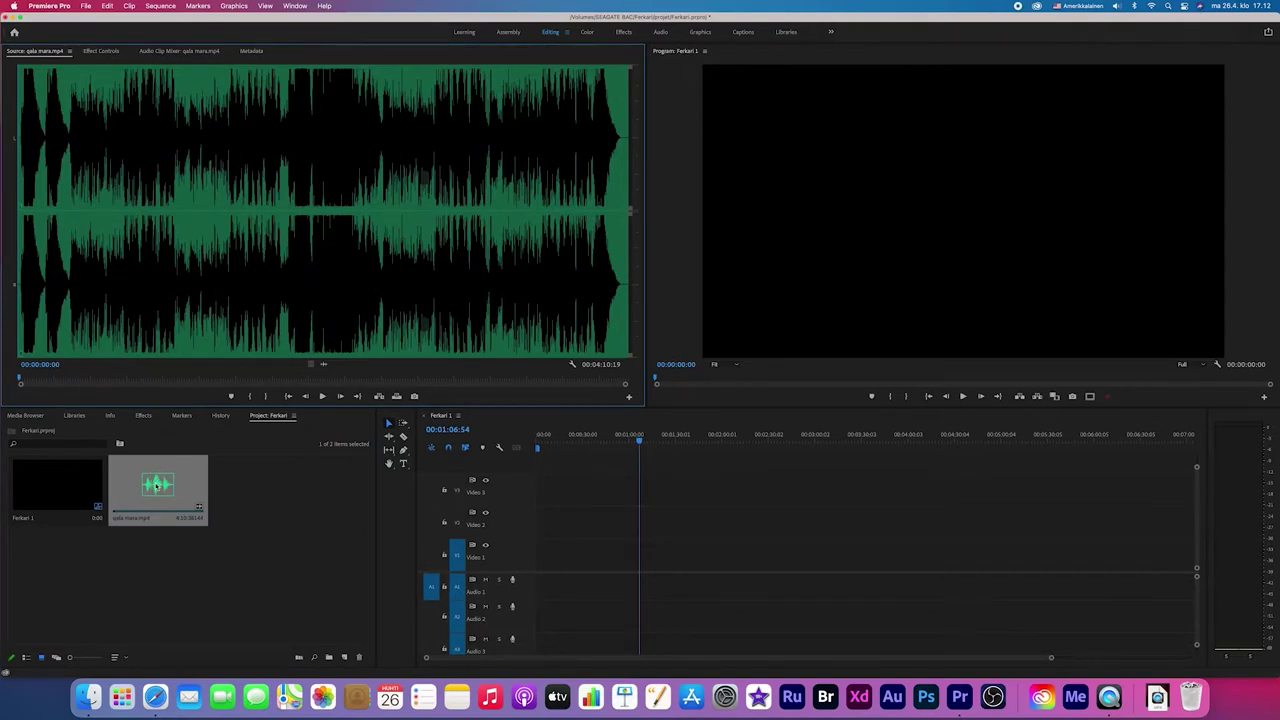
pyautogui.moveTo(157, 485); pyautogui.dragTo(668, 596)
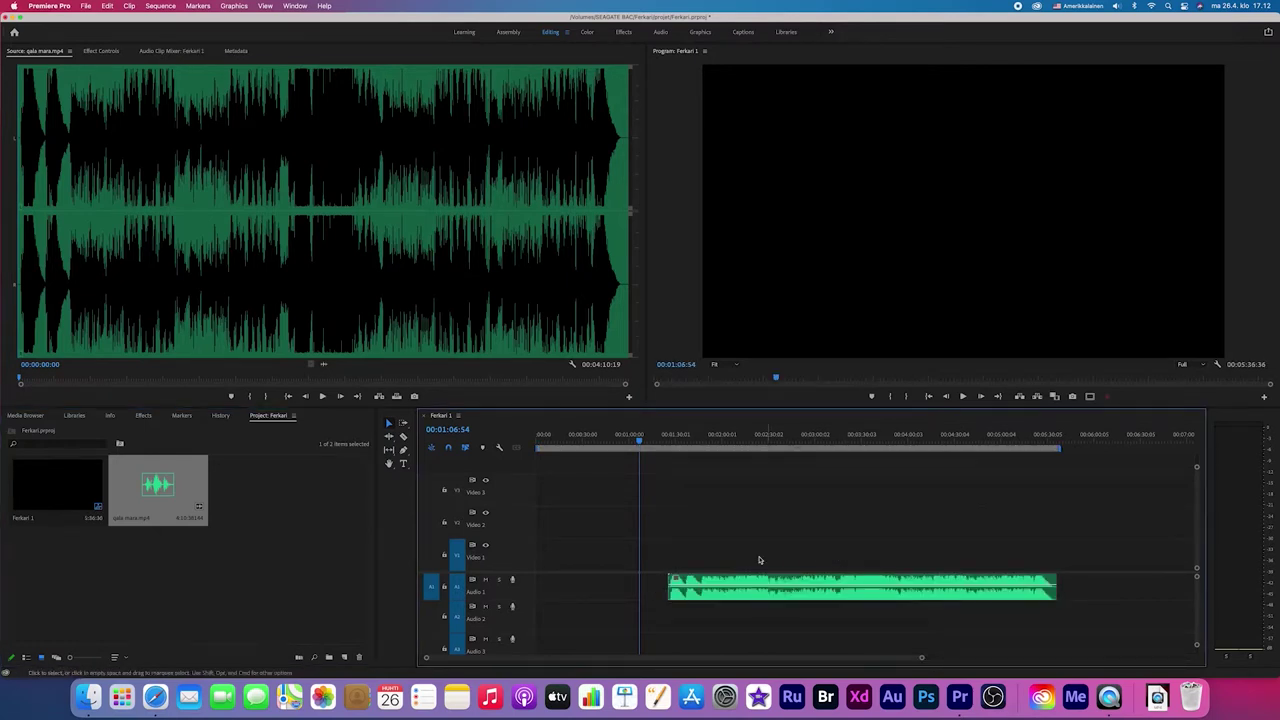
pyautogui.press('super+z')
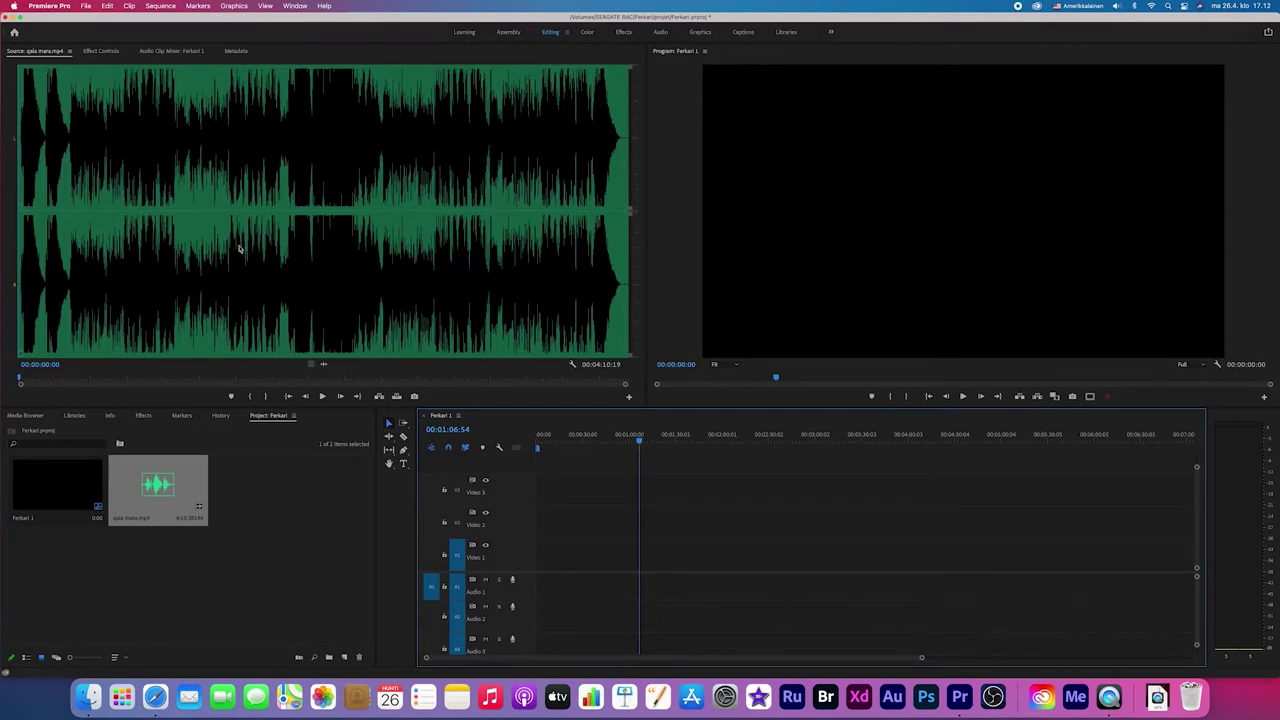
# Scrub and play around the 20-second mark and set the In point at 00:00:20:11
pyautogui.moveTo(21, 380); pyautogui.dragTo(72, 377)
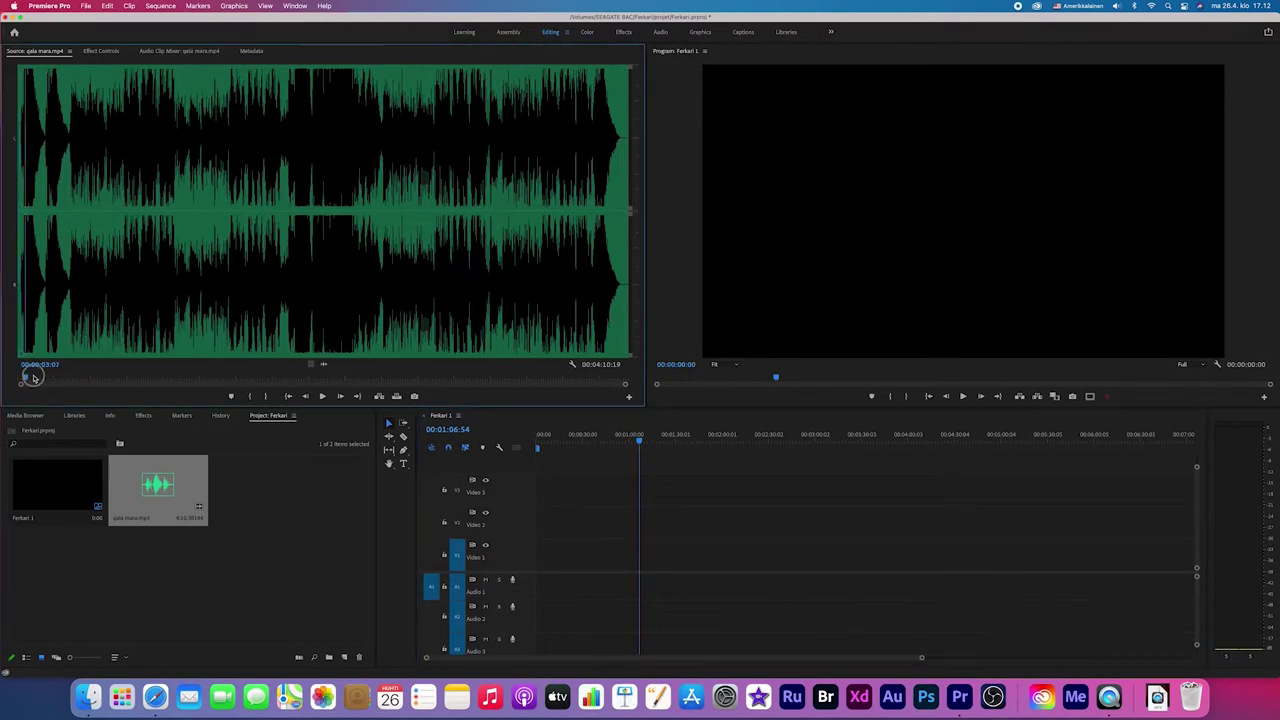
pyautogui.click(322, 396)
pyautogui.click(322, 396)
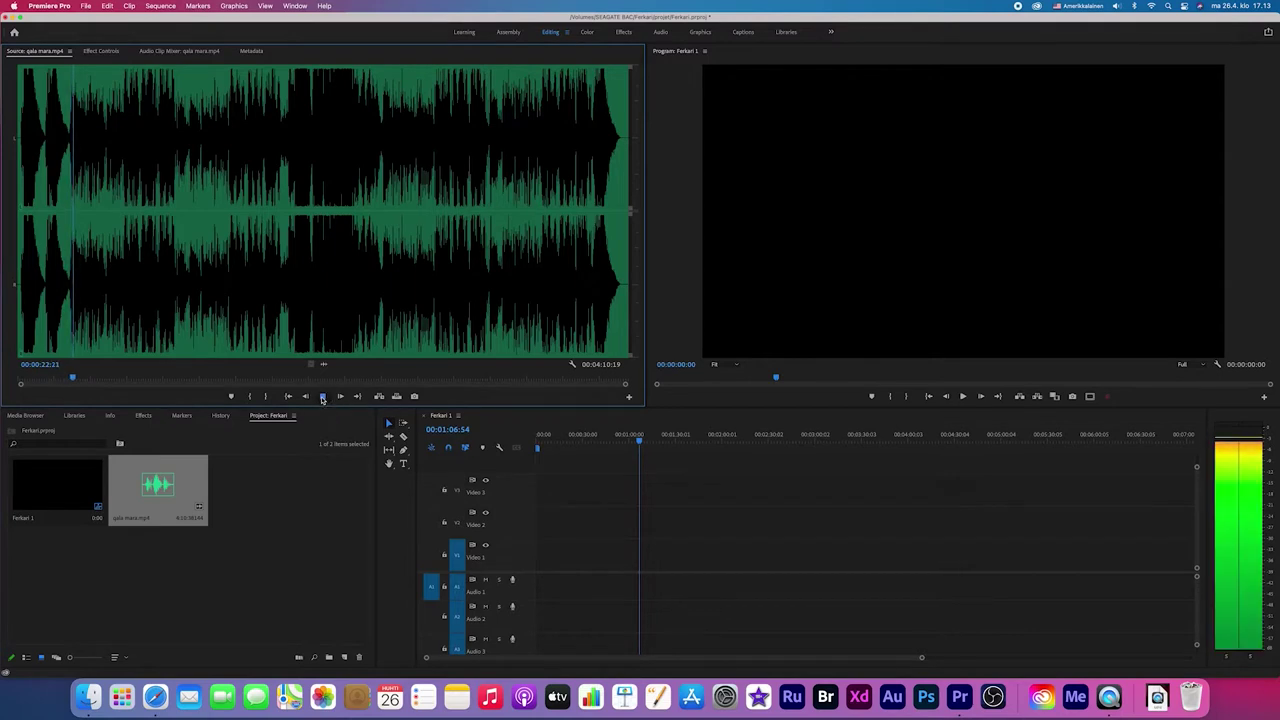
pyautogui.moveTo(72, 378); pyautogui.dragTo(61, 378)
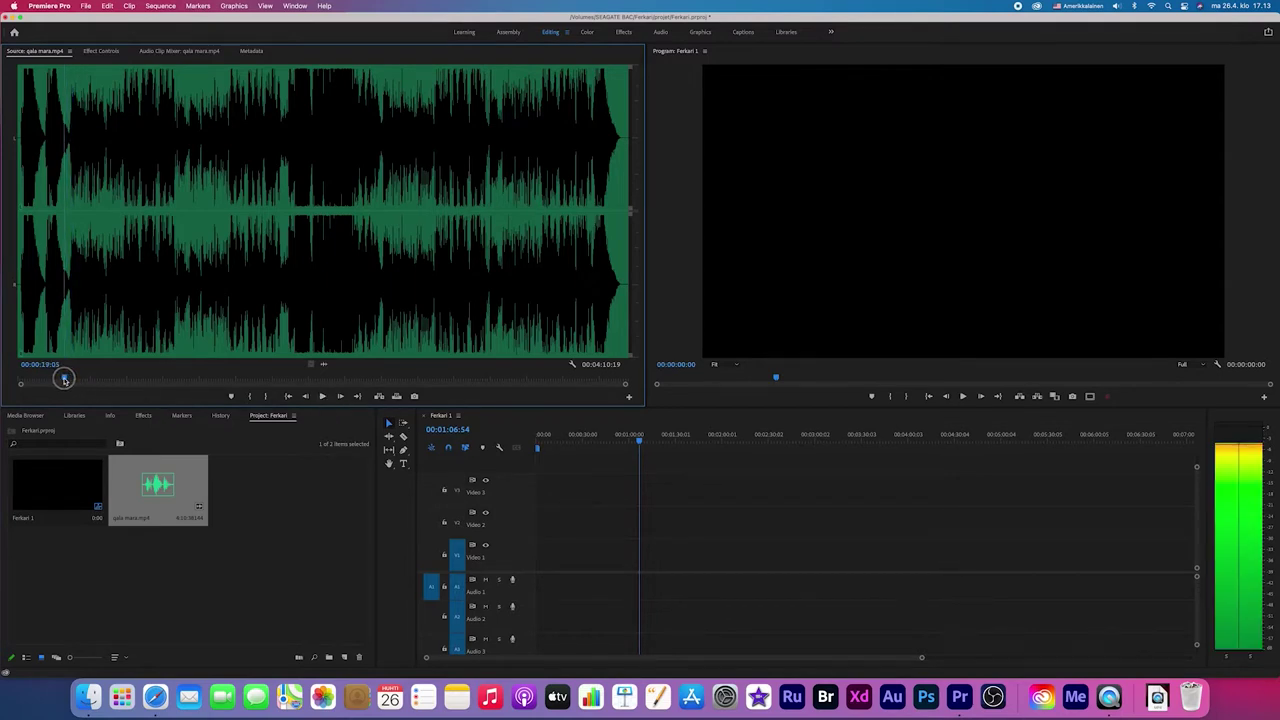
pyautogui.click(322, 396)
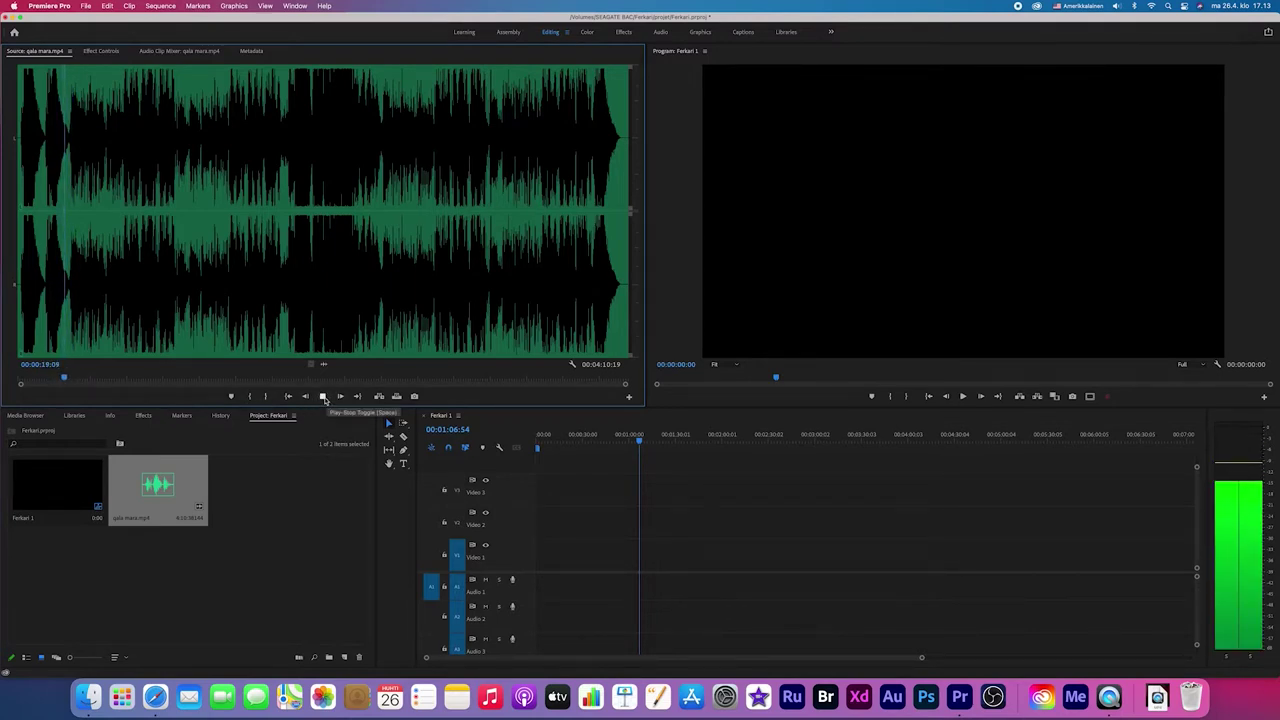
pyautogui.click(322, 396)
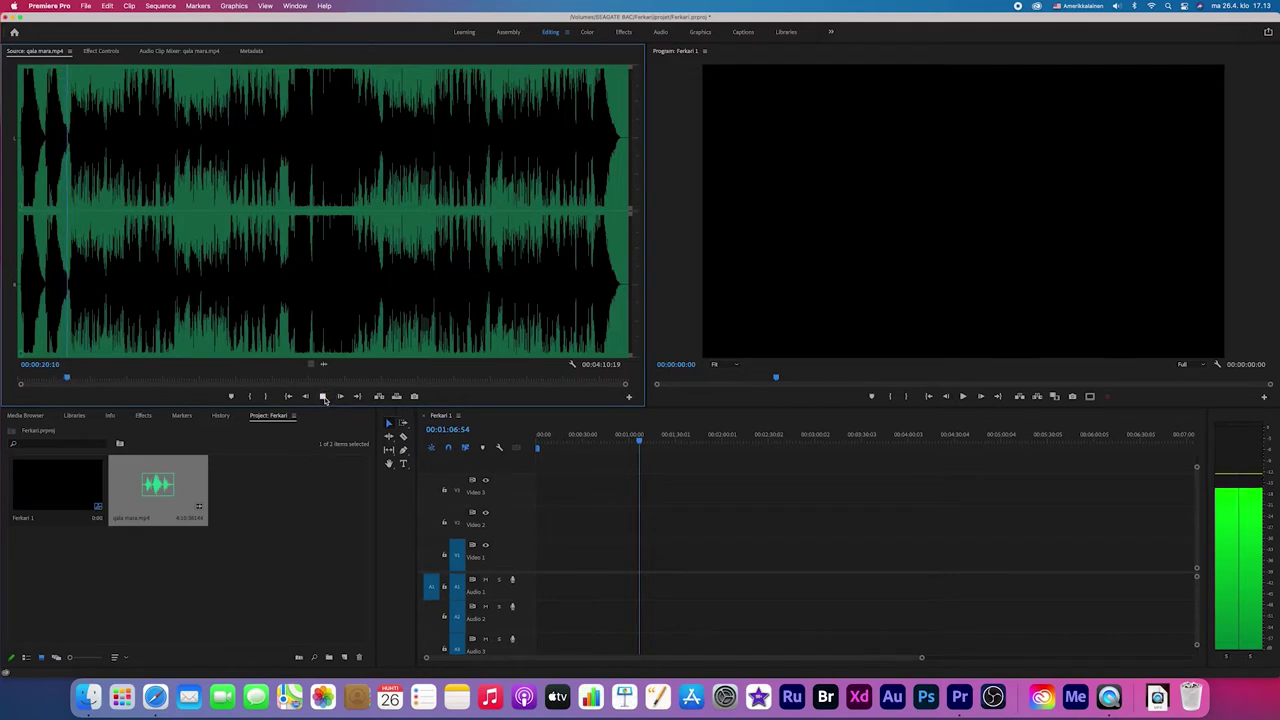
pyautogui.click(255, 397)
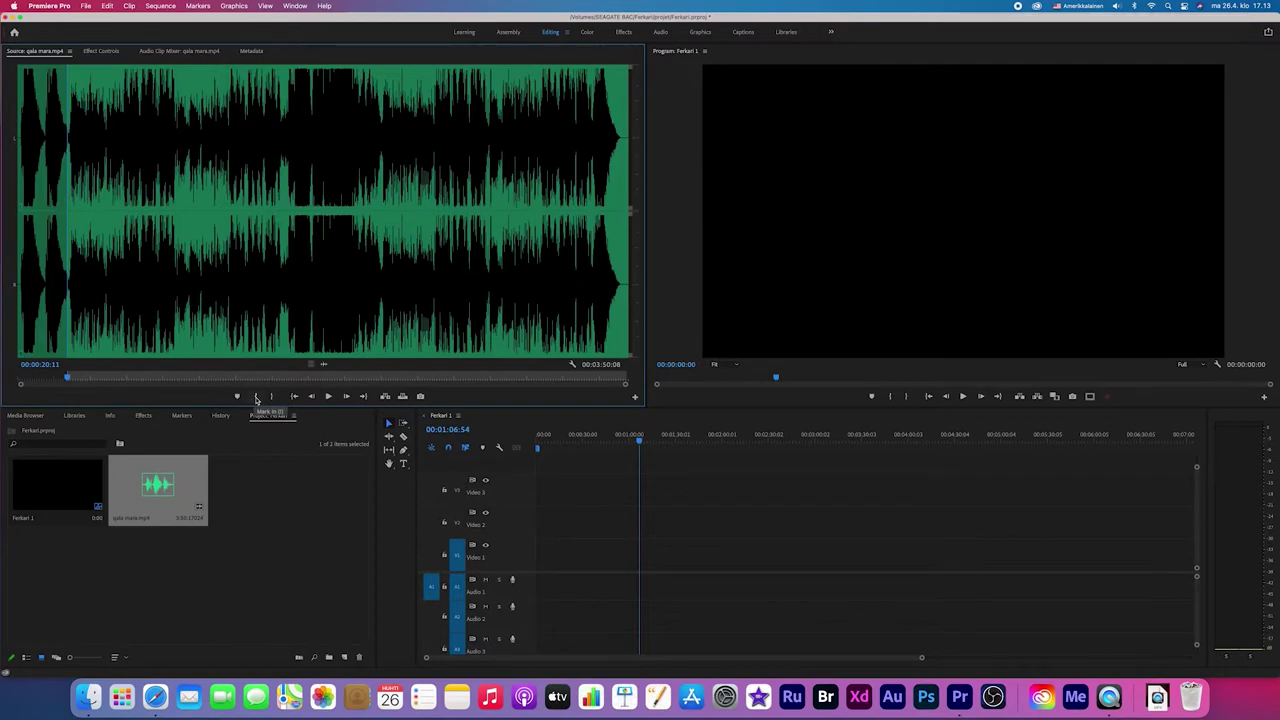
# Set the Out point for a 00:01:30:04 section and drop only its audio onto Audio 1
pyautogui.moveTo(67, 377); pyautogui.dragTo(286, 377)
pyautogui.click(272, 397)
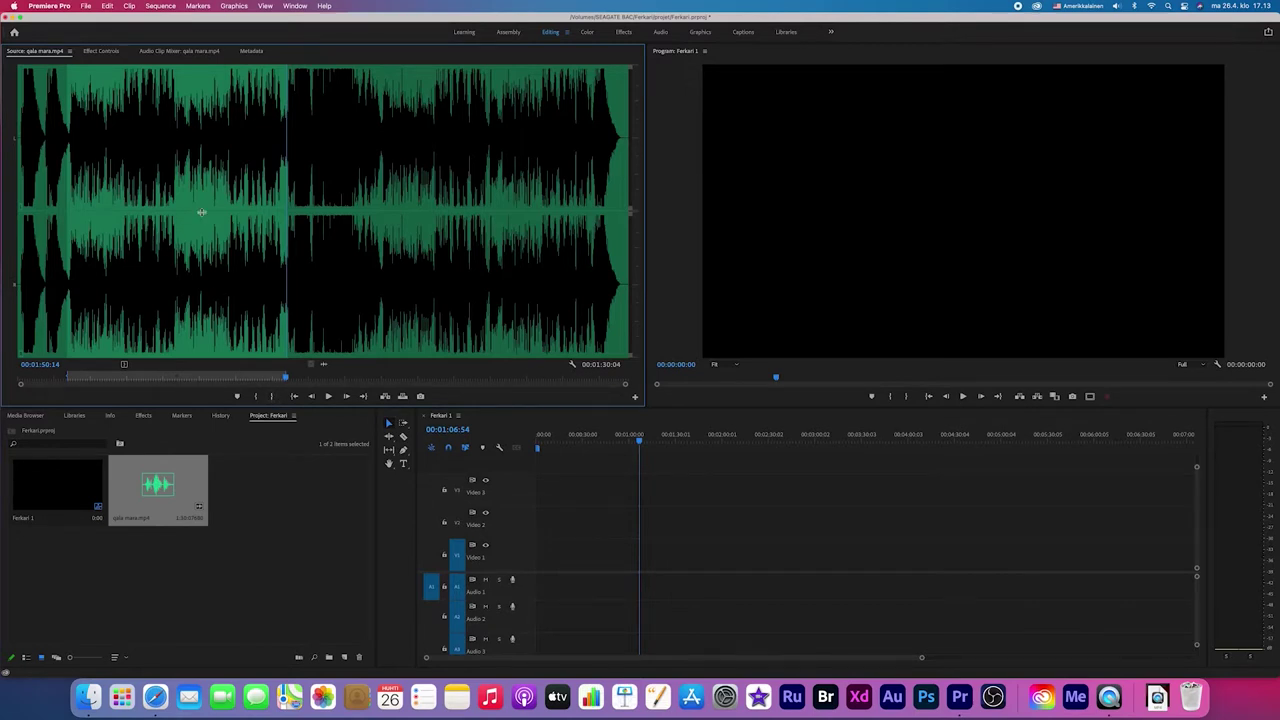
pyautogui.moveTo(155, 220); pyautogui.dragTo(274, 317)
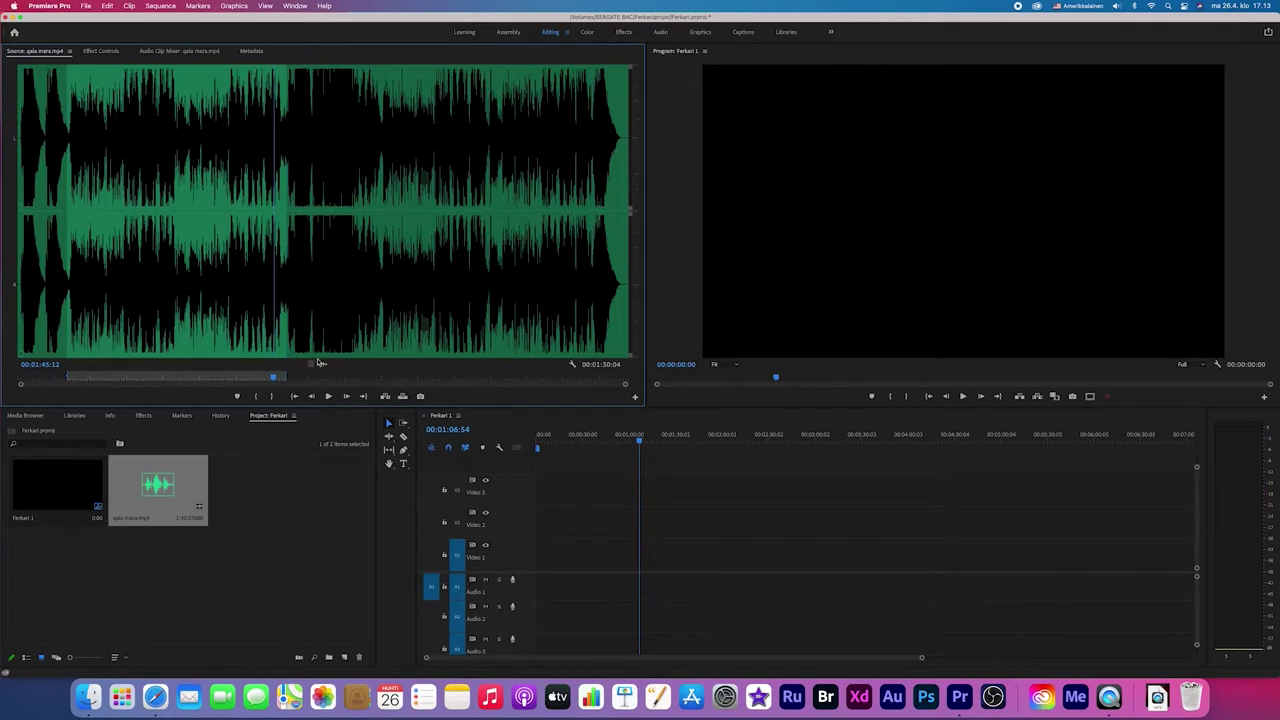
pyautogui.moveTo(320, 363); pyautogui.dragTo(629, 590)
pyautogui.rightClick(588, 590)
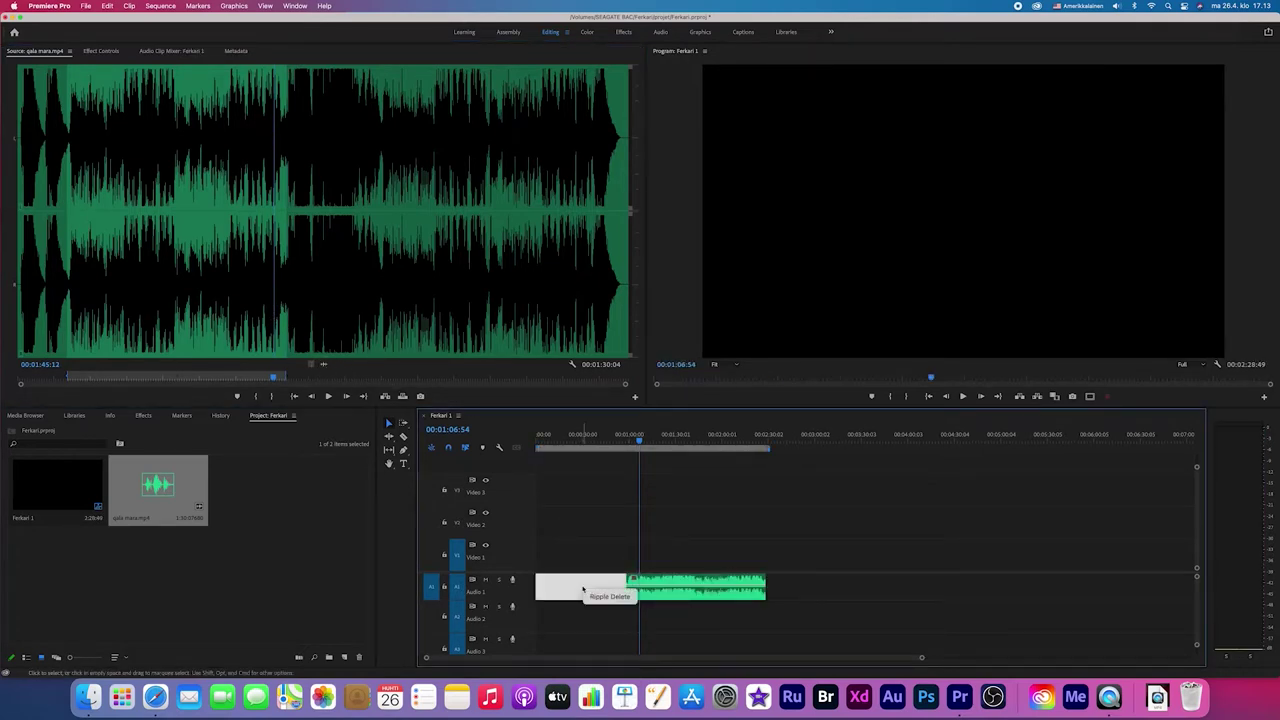
pyautogui.click(721, 590)
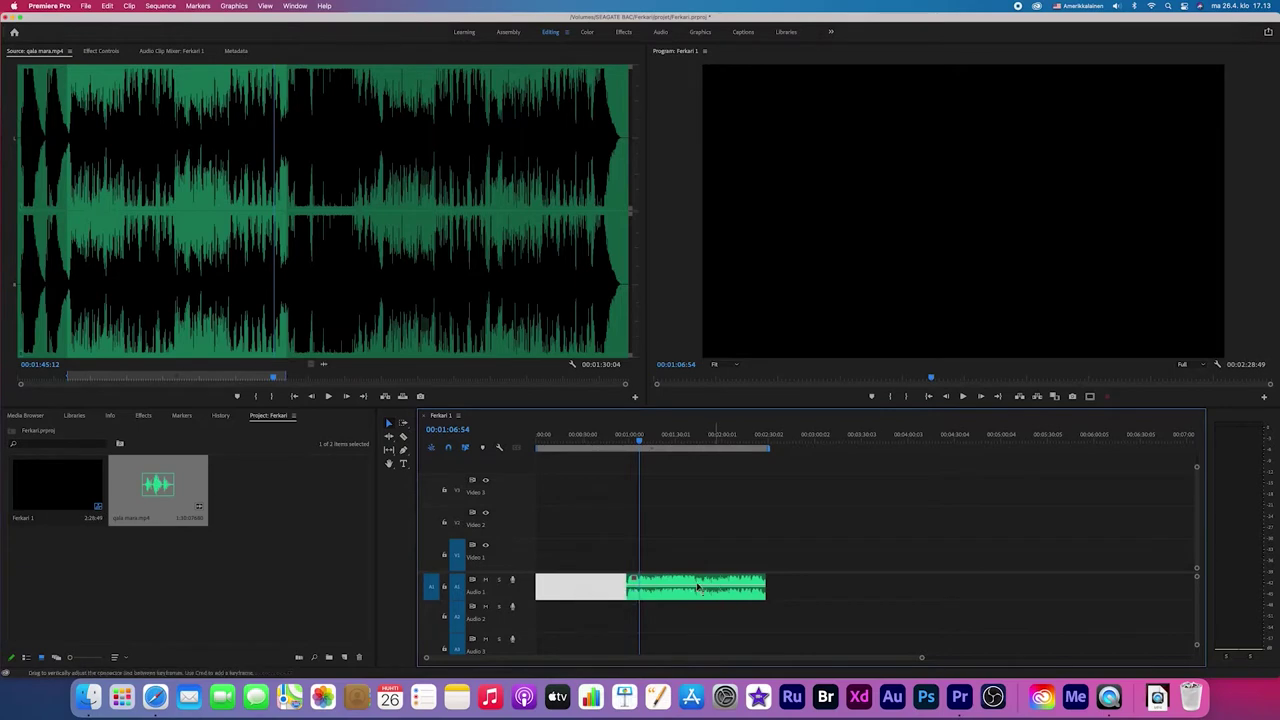
pyautogui.click(679, 583)
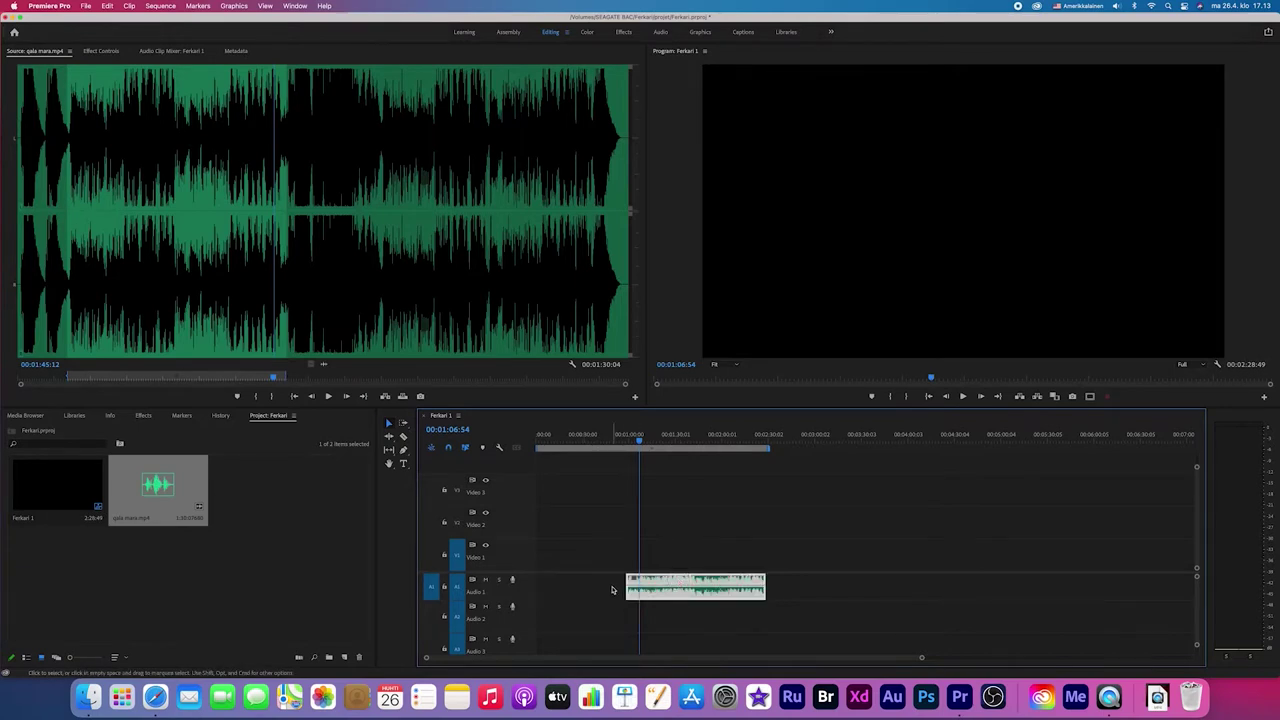
pyautogui.press('space')
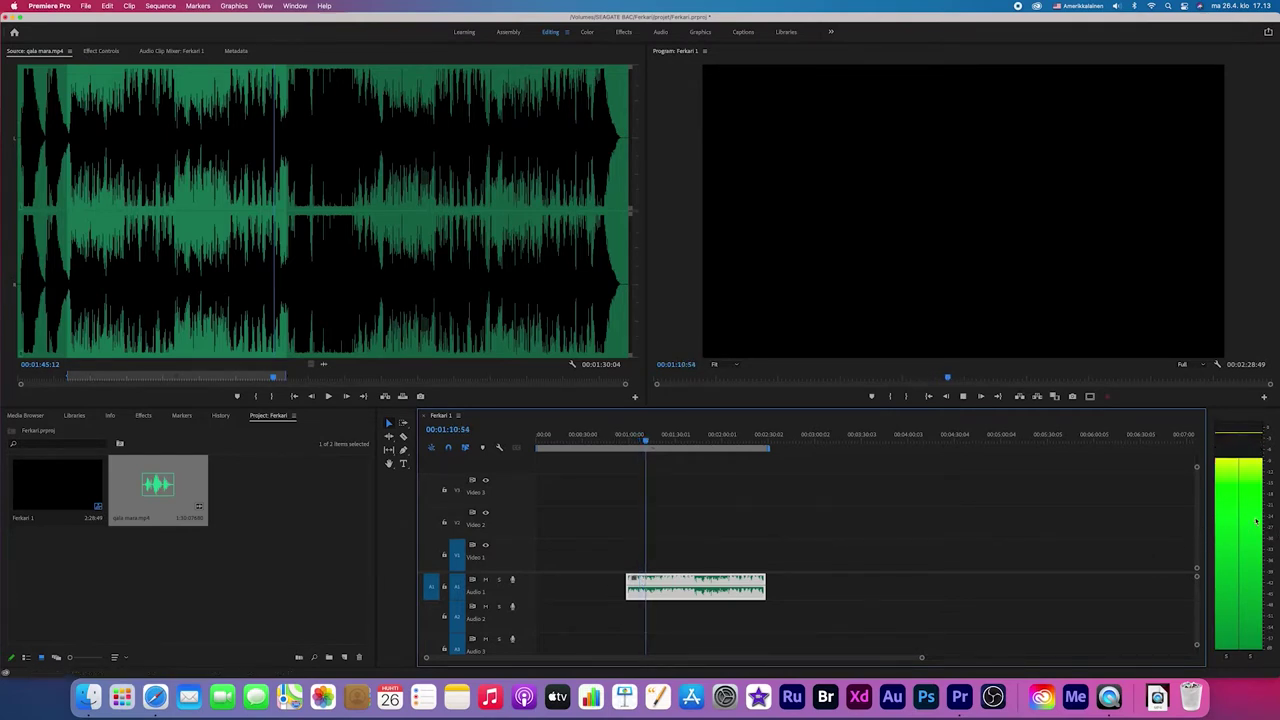
pyautogui.press('space')
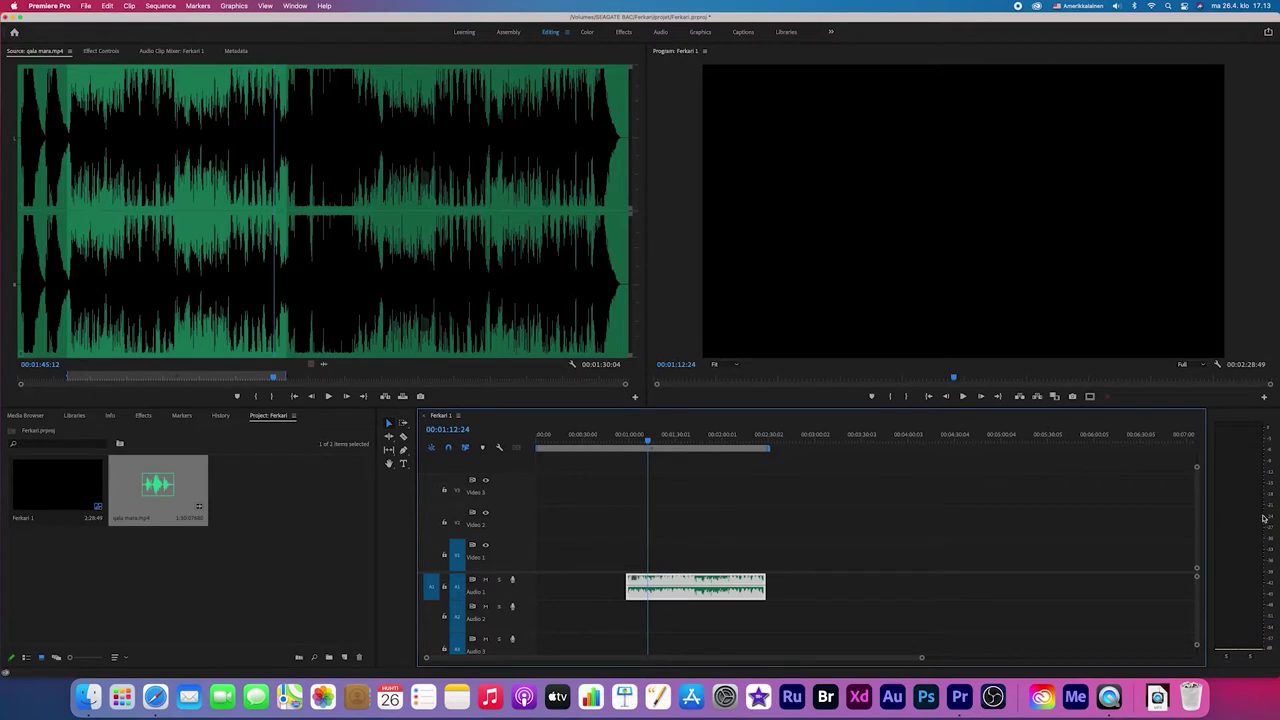
pyautogui.click(1242, 518)
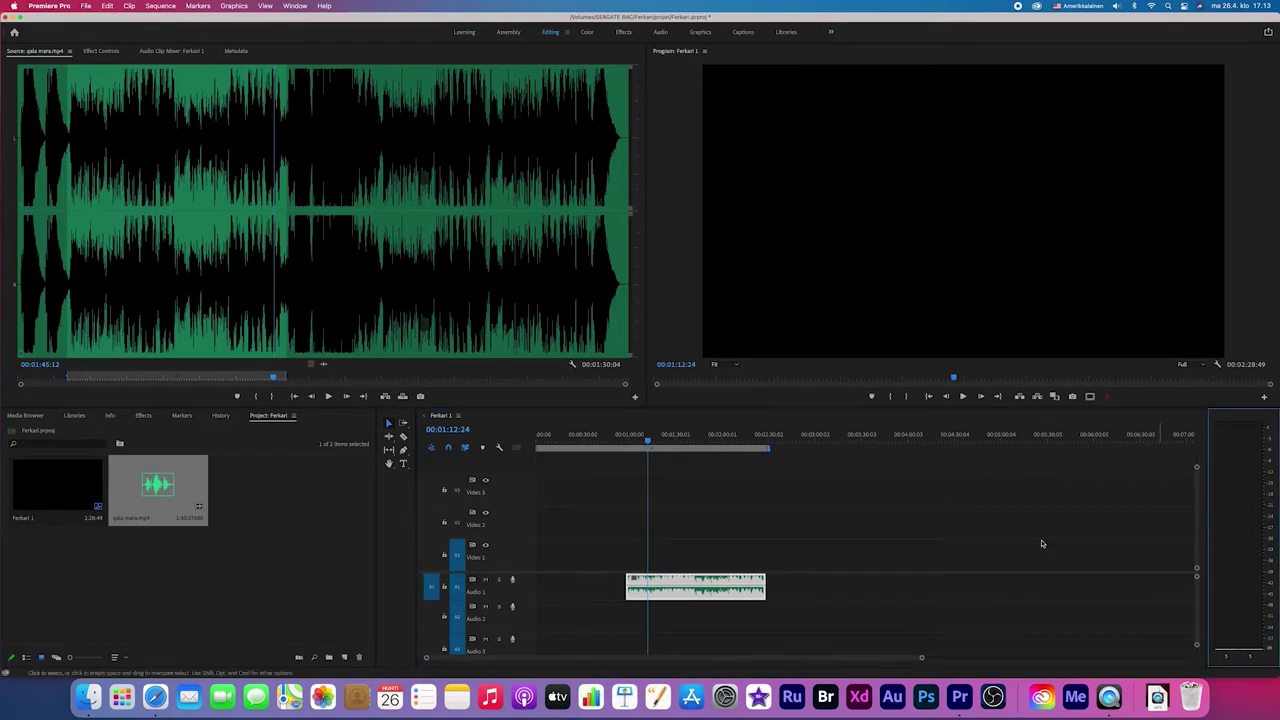
pyautogui.press('space')
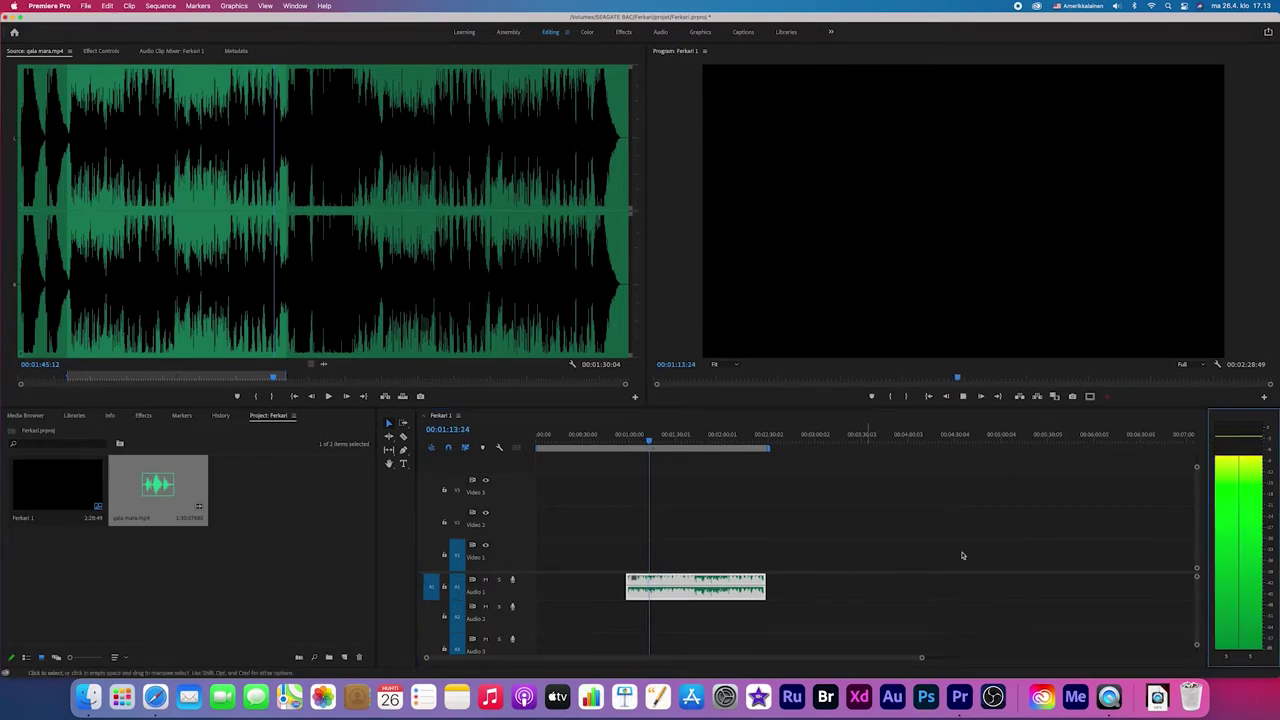
pyautogui.press('space')
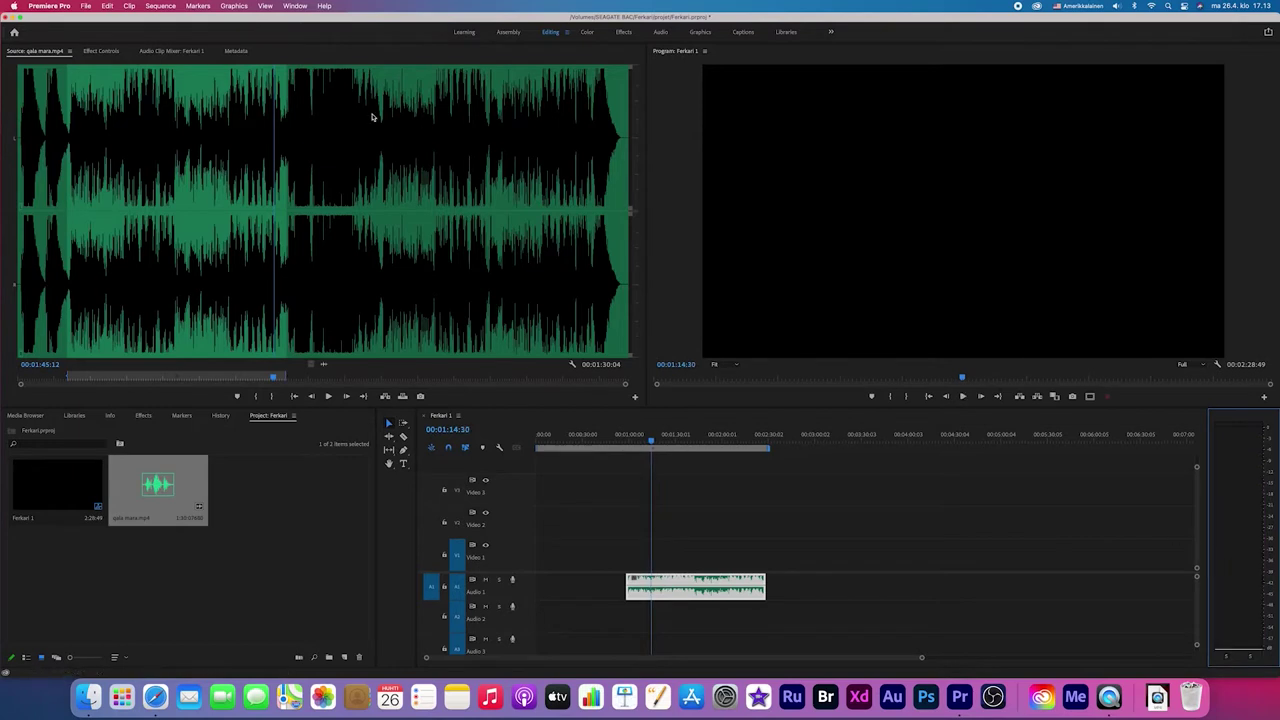
pyautogui.click(296, 7)
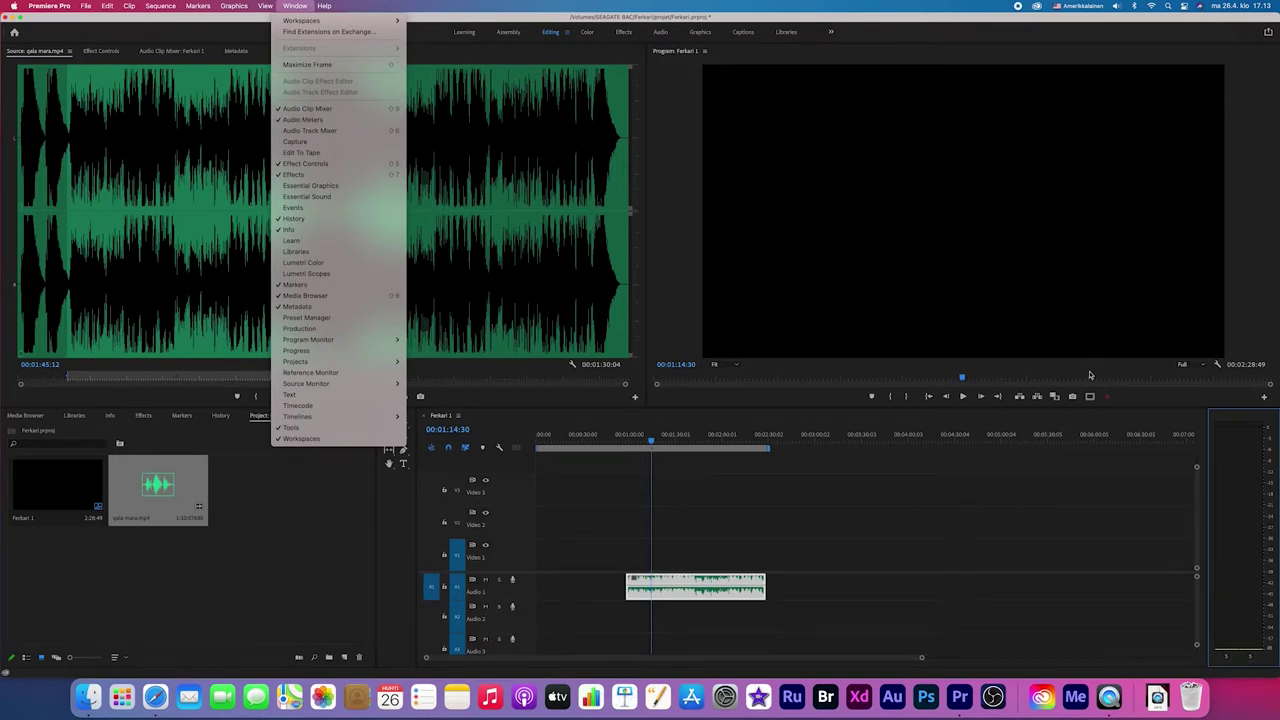
# Show the audio meters and delete the gap so the speech clip starts at 00:00:00
pyautogui.click(1250, 462)
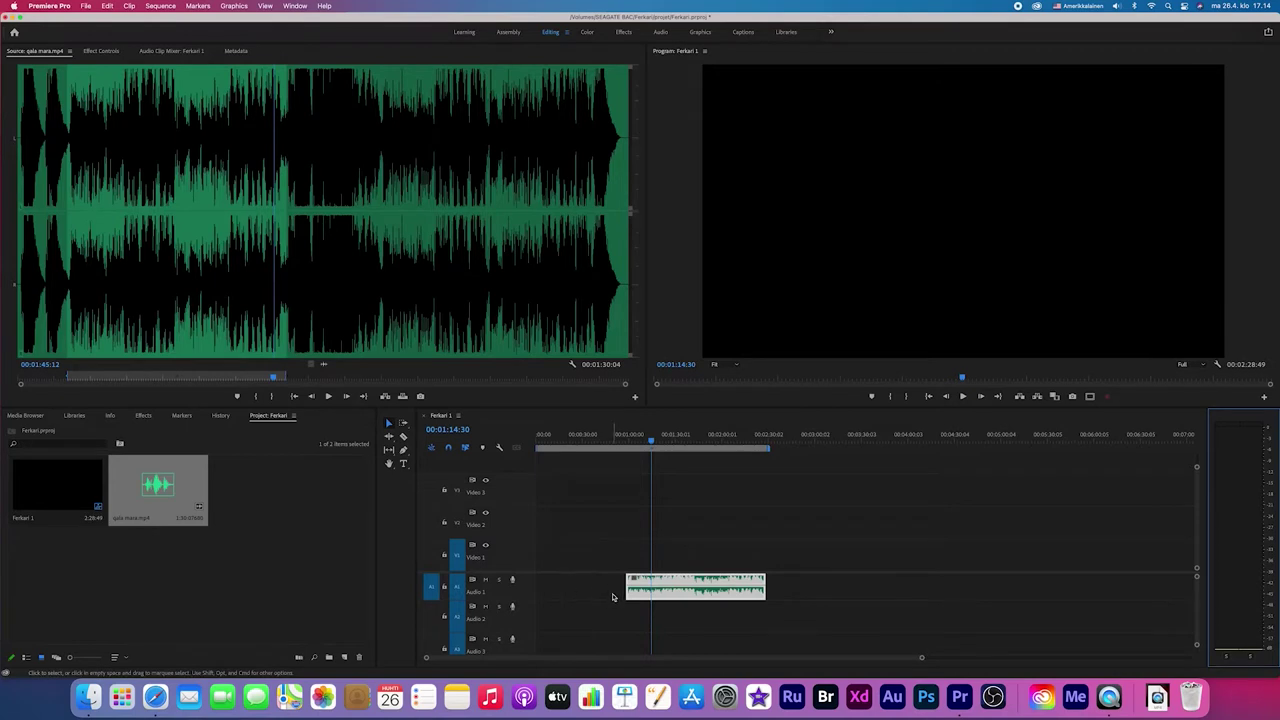
pyautogui.click(683, 582)
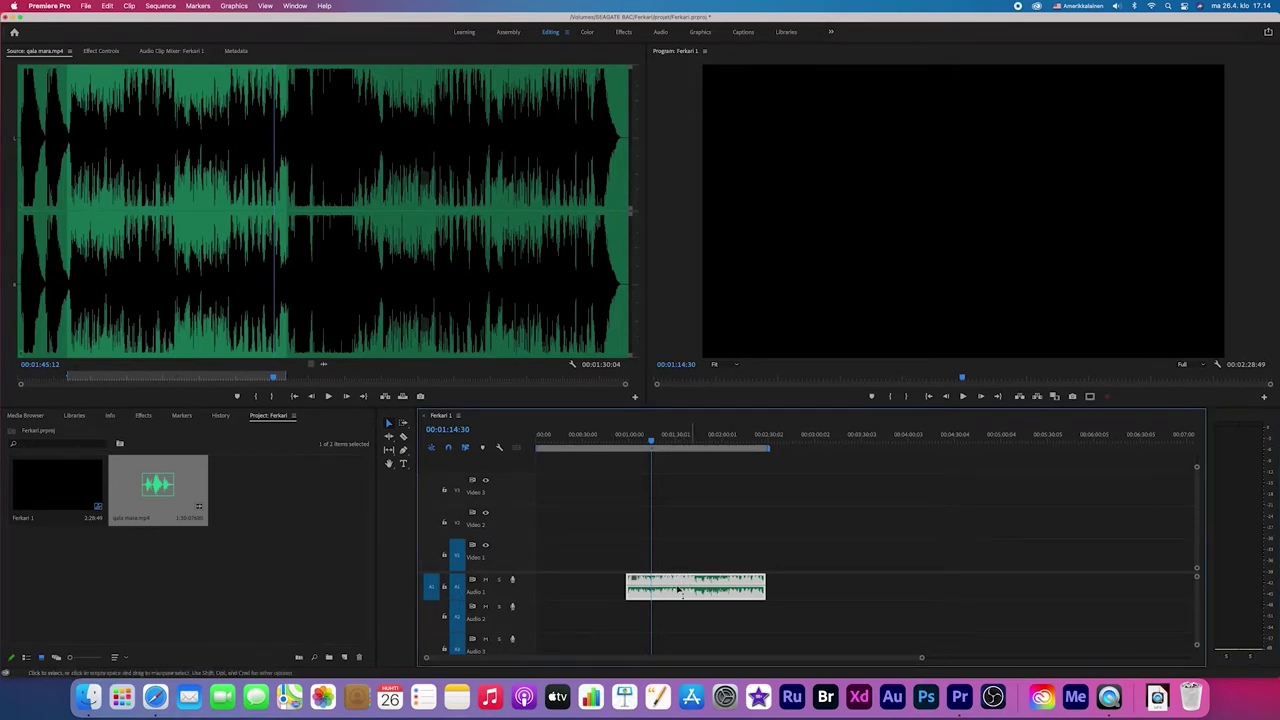
pyautogui.click(591, 588)
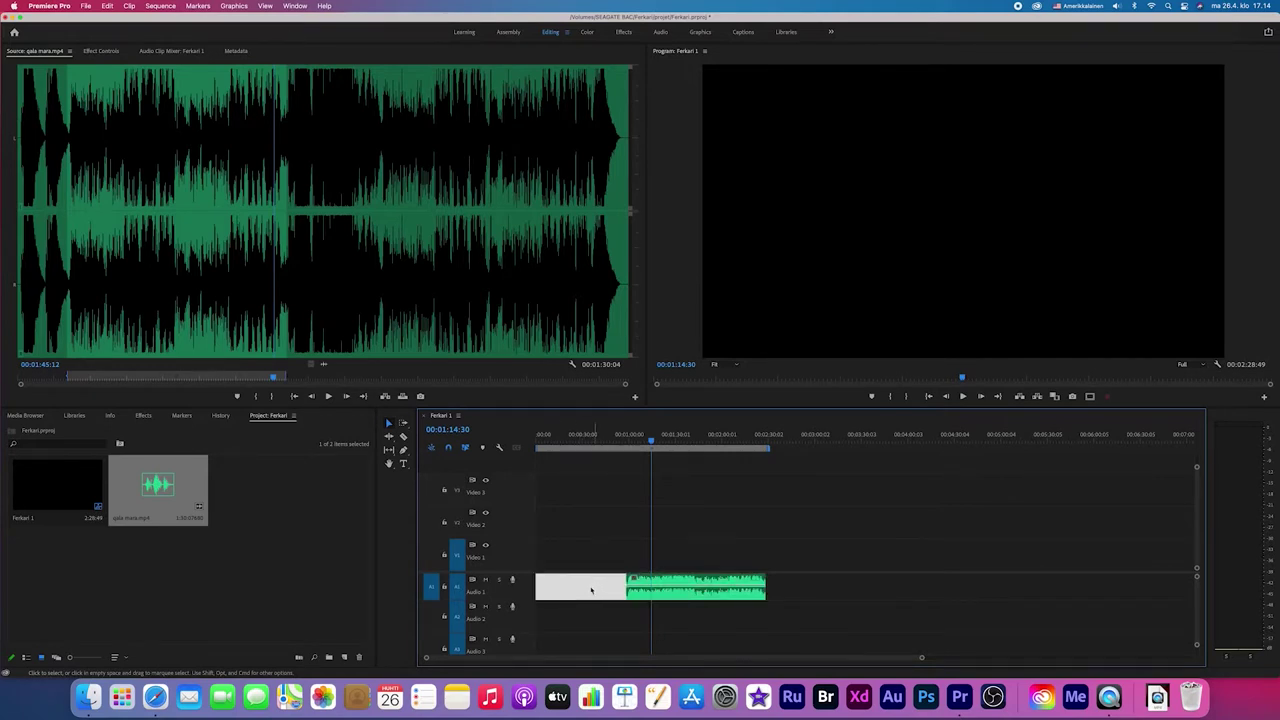
pyautogui.press('Escape')
pyautogui.click(571, 590)
pyautogui.press('Delete')
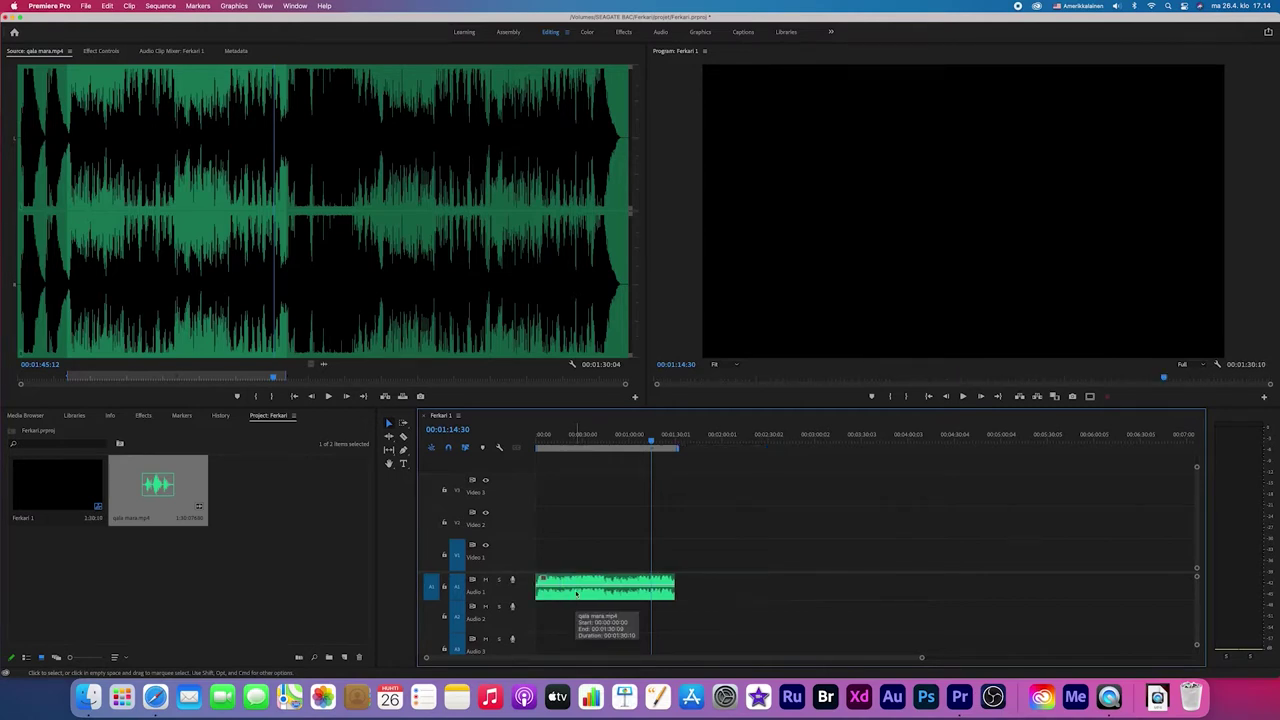
# Play the sequence from the start, then zoom the timeline in two levels
pyautogui.click(577, 582)
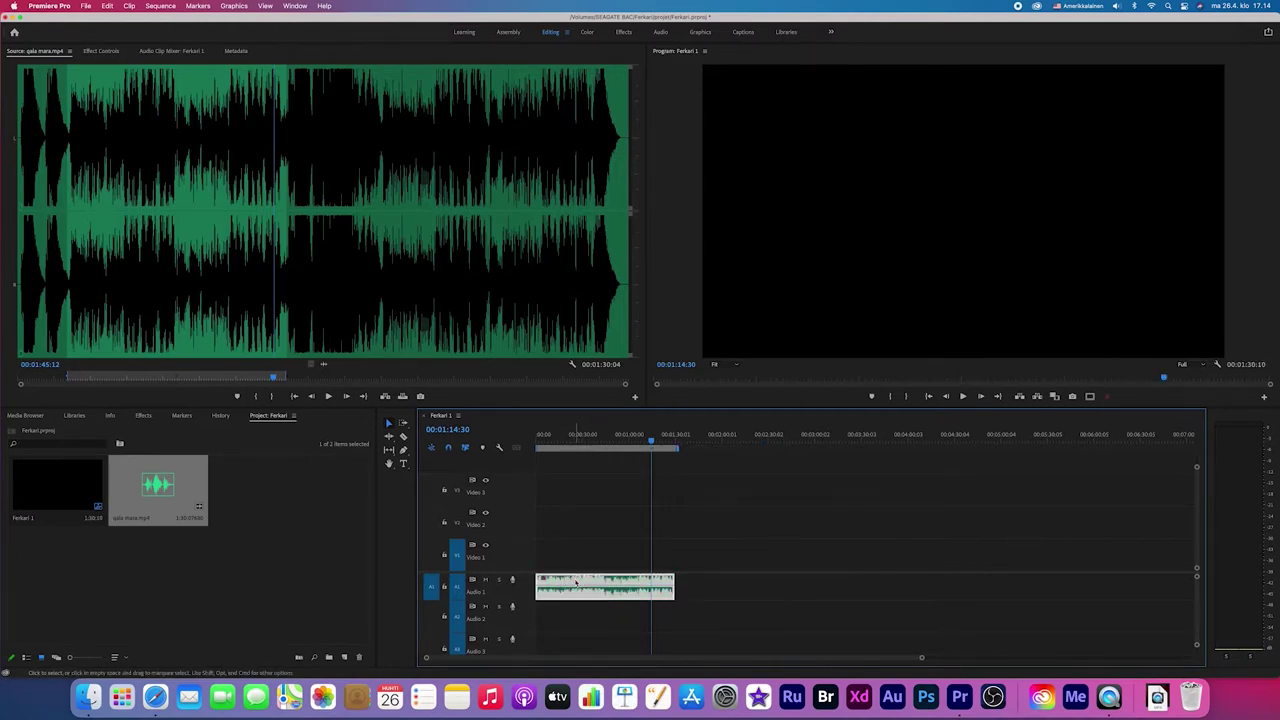
pyautogui.press('Home')
pyautogui.press('space')
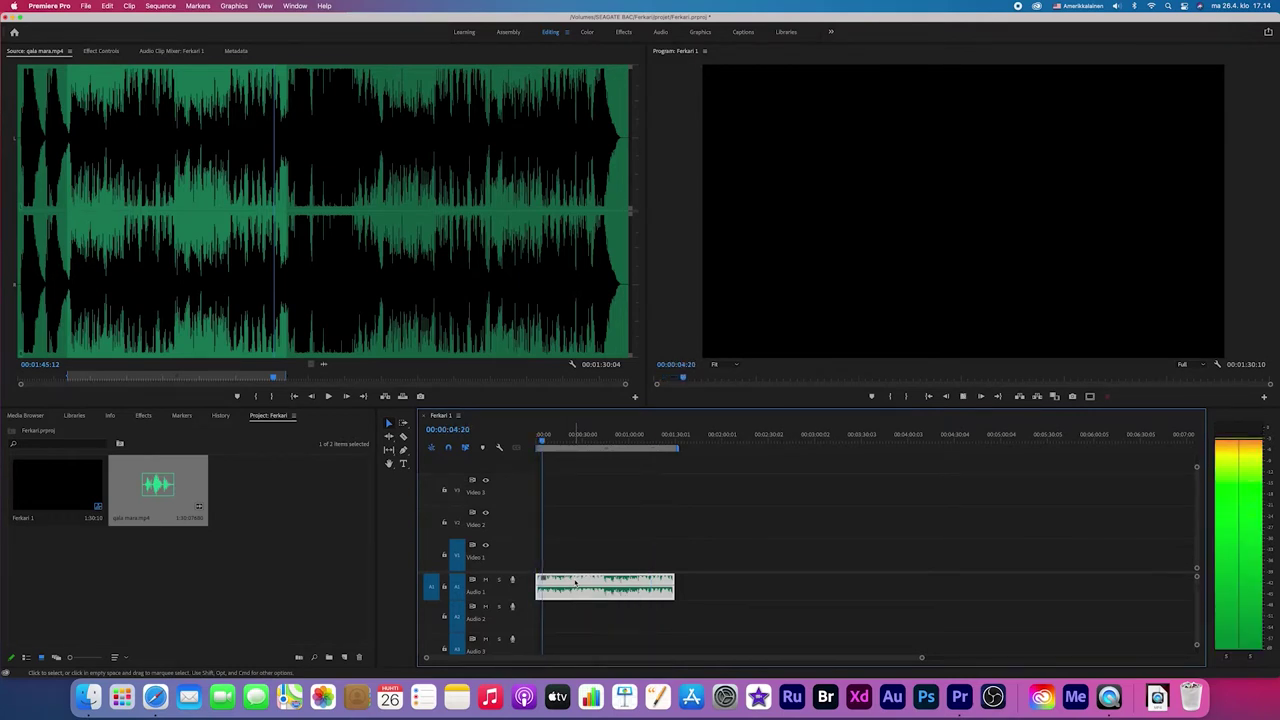
pyautogui.press('space')
pyautogui.press('=')
pyautogui.press('=')
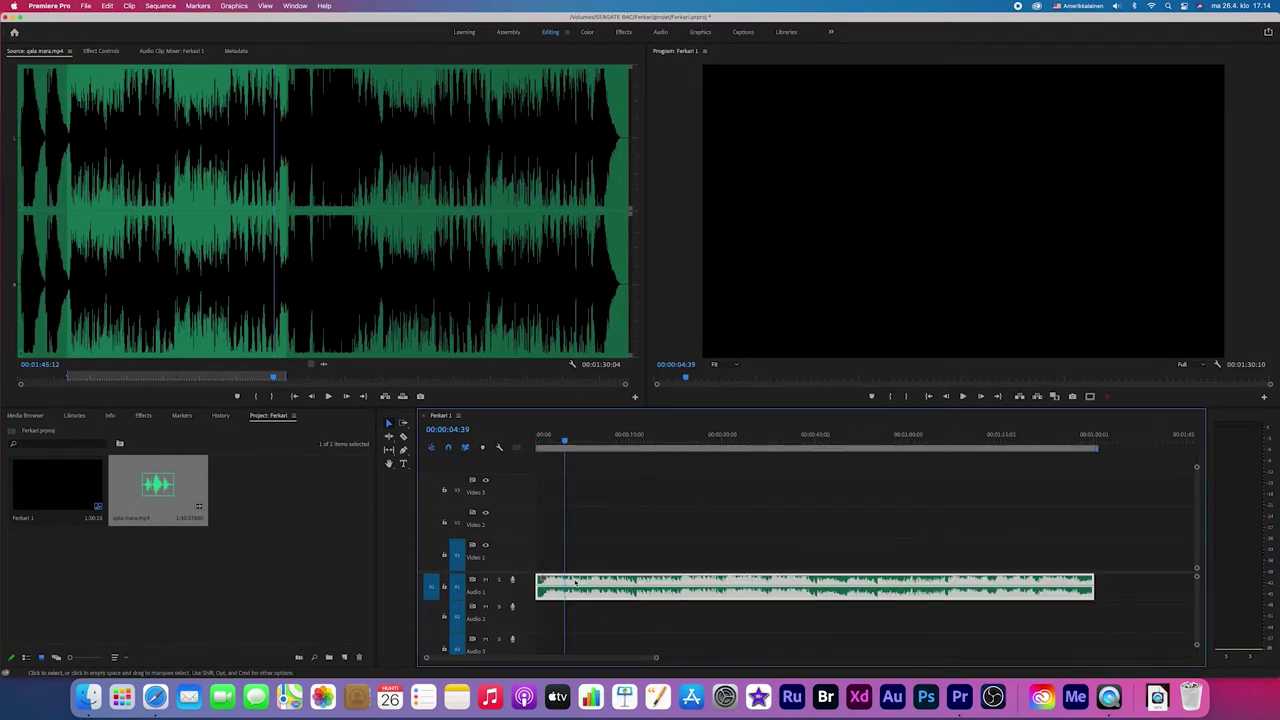
pyautogui.press('=')
pyautogui.press('=')
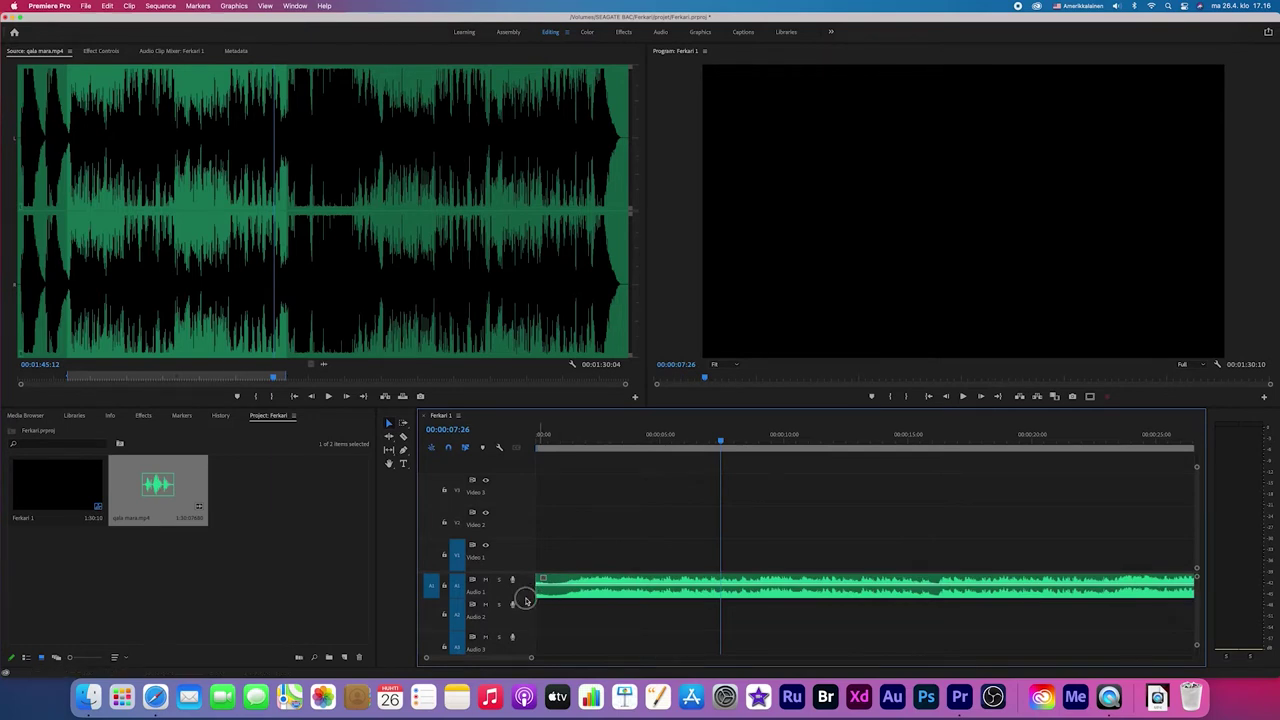
# Make the Audio 1 track taller, then add an extra audio track and delete it again
pyautogui.moveTo(526, 598); pyautogui.dragTo(526, 609)
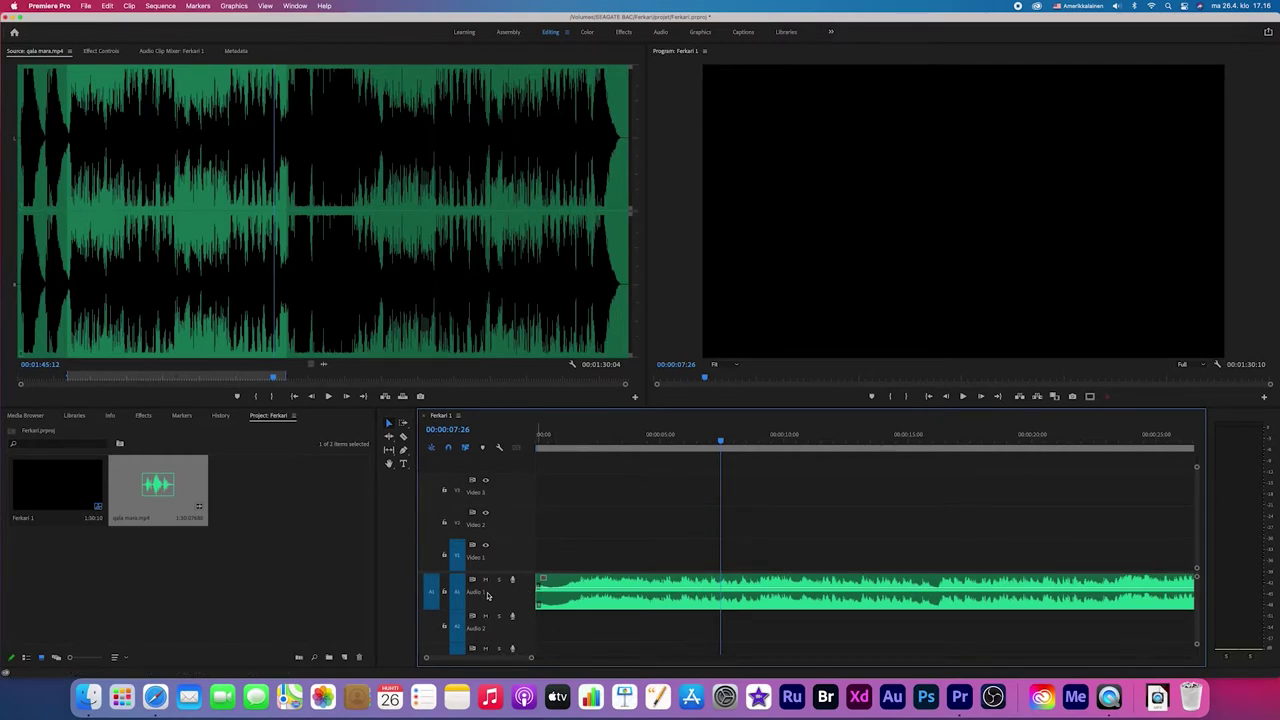
pyautogui.rightClick(484, 596)
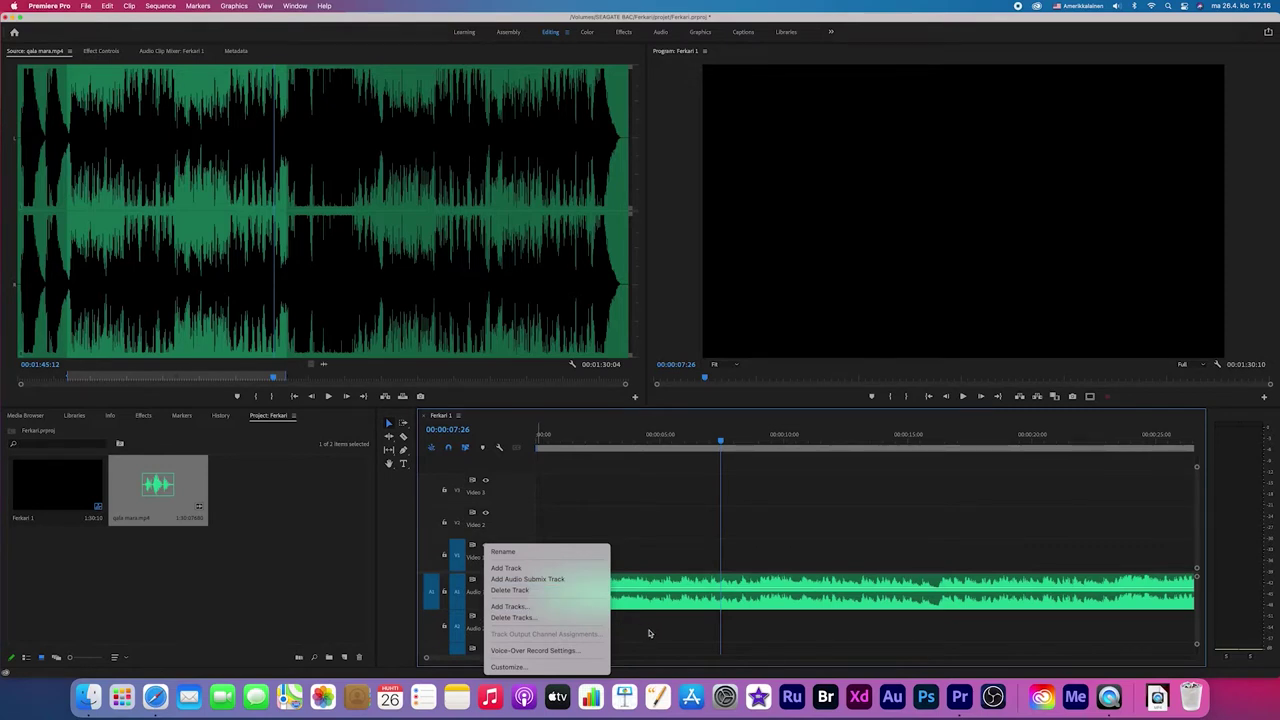
pyautogui.click(649, 633)
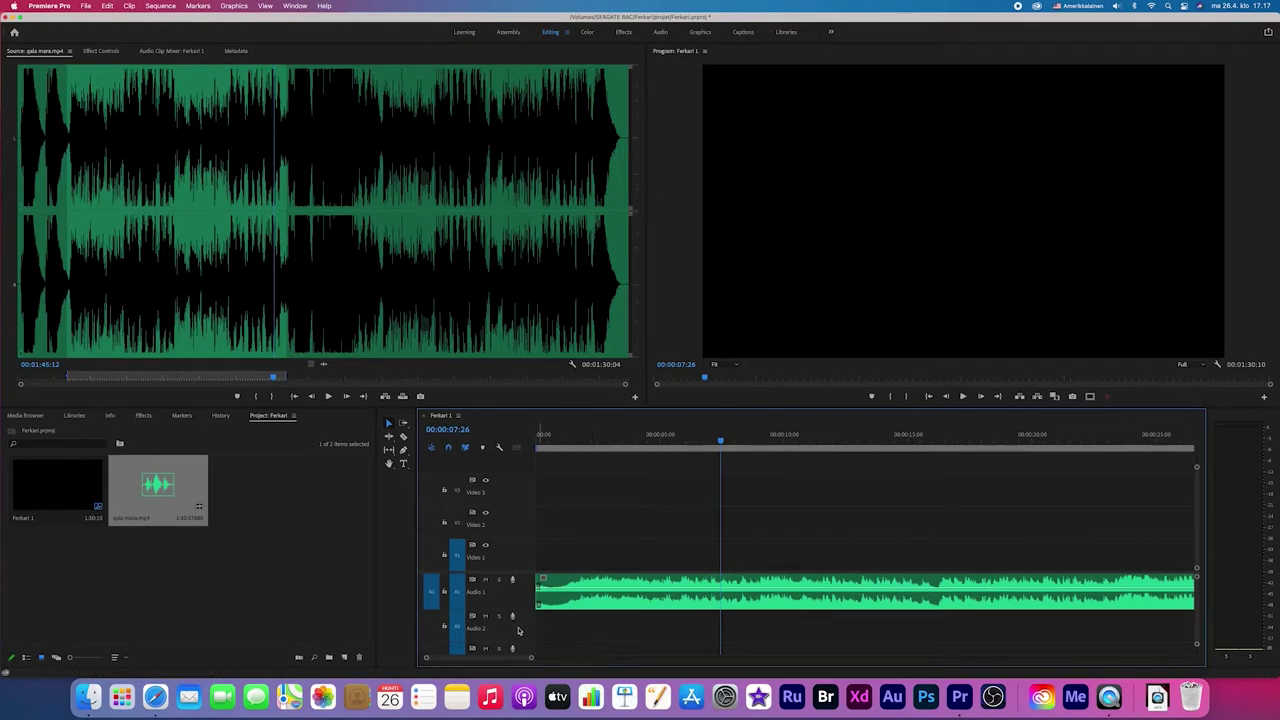
pyautogui.rightClick(518, 631)
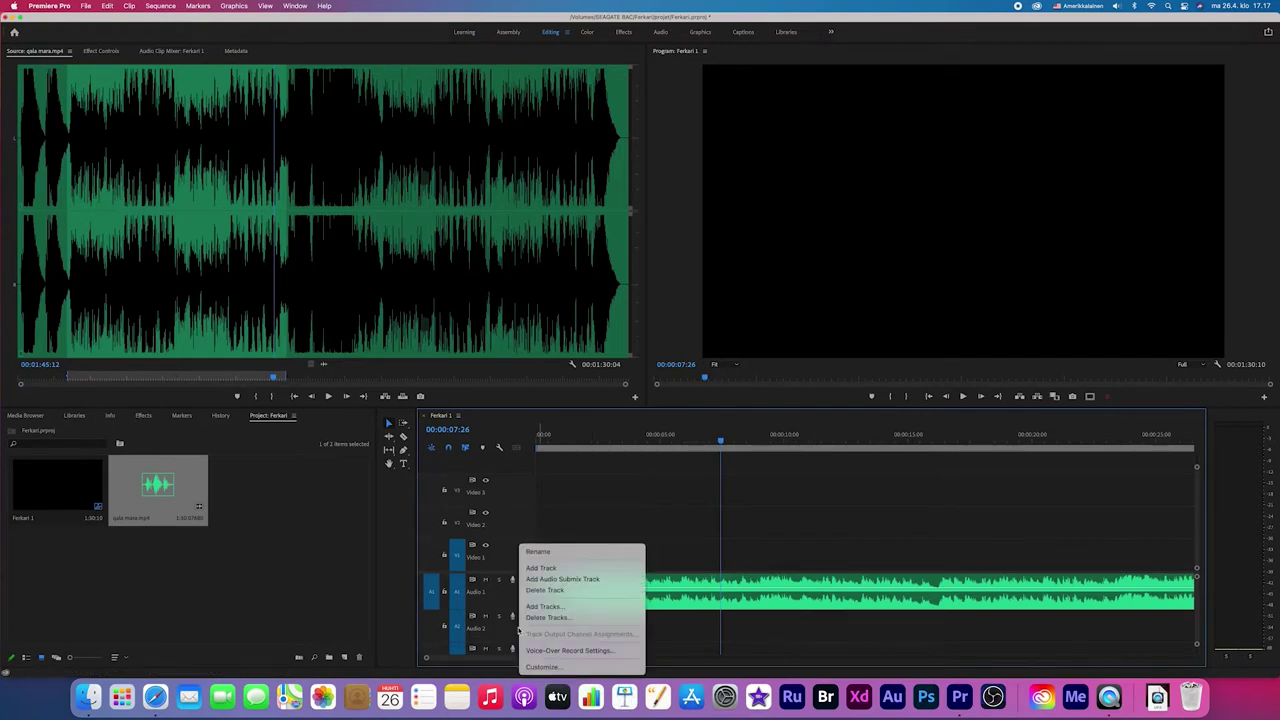
pyautogui.click(557, 569)
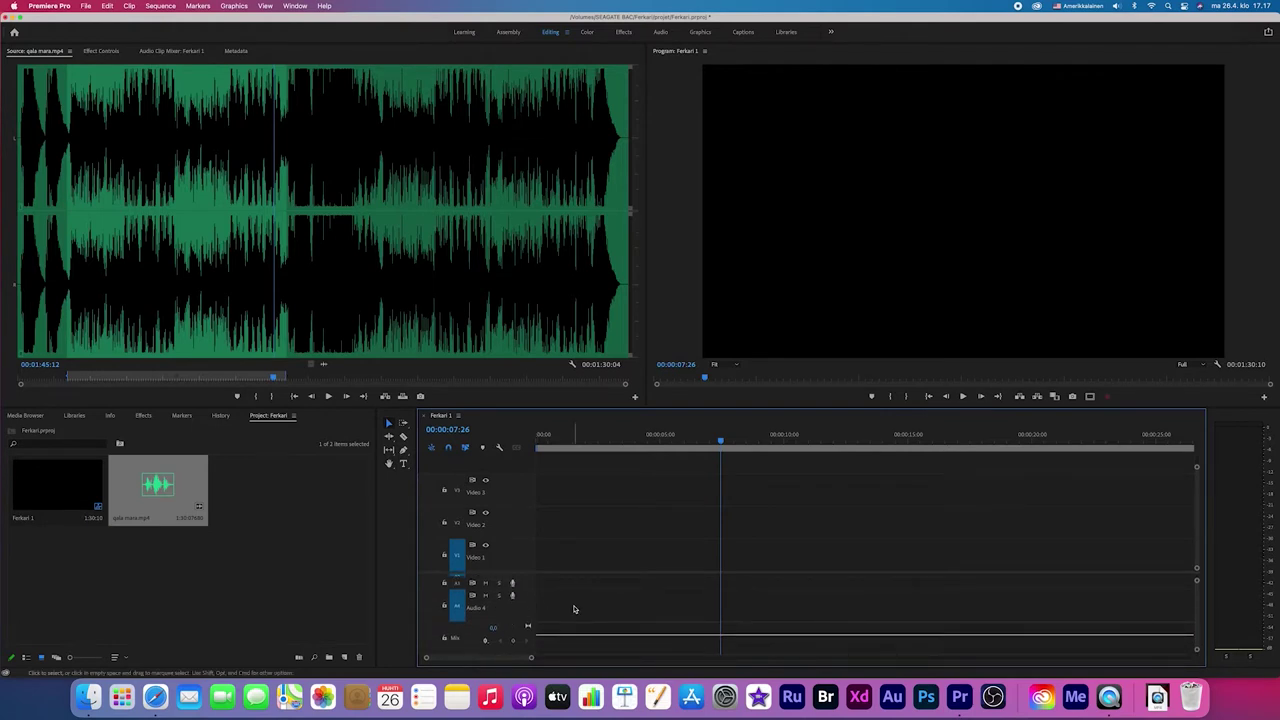
pyautogui.rightClick(520, 608)
pyautogui.click(555, 591)
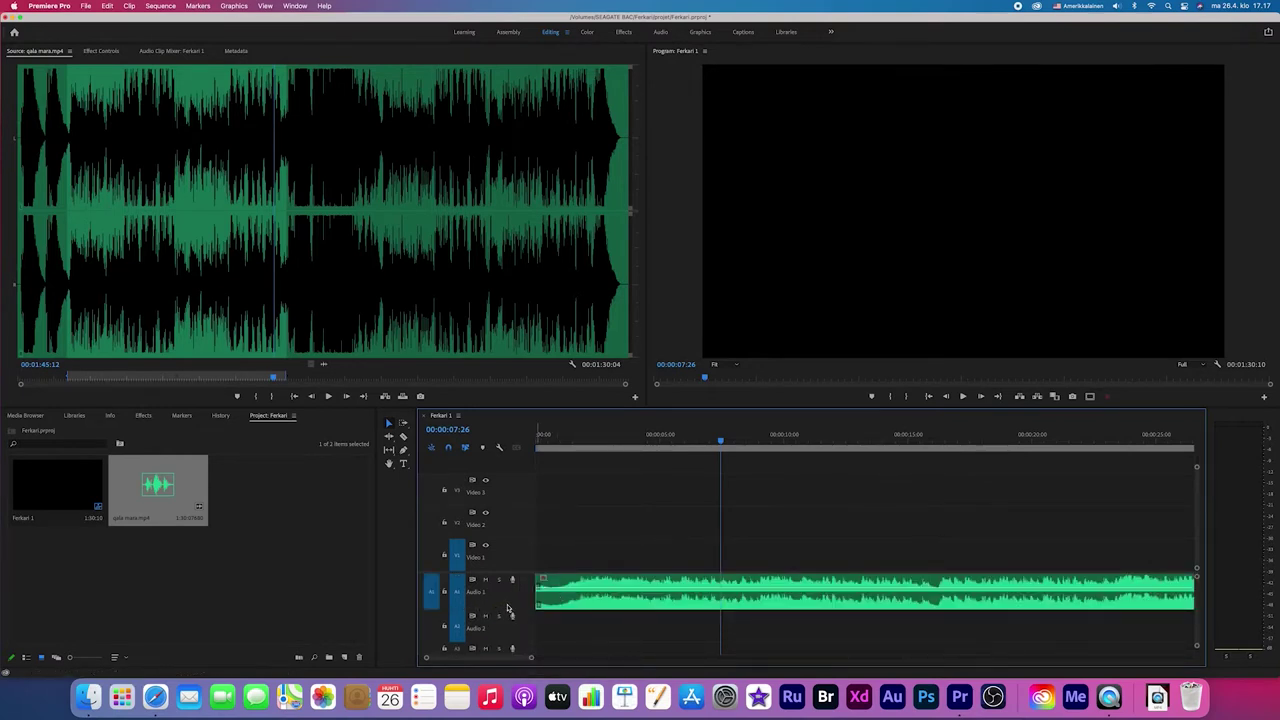
# Add a volume keyframe at the speech clip's start and lower it to about -6.6 dB
pyautogui.scroll(-5, 716, 598)
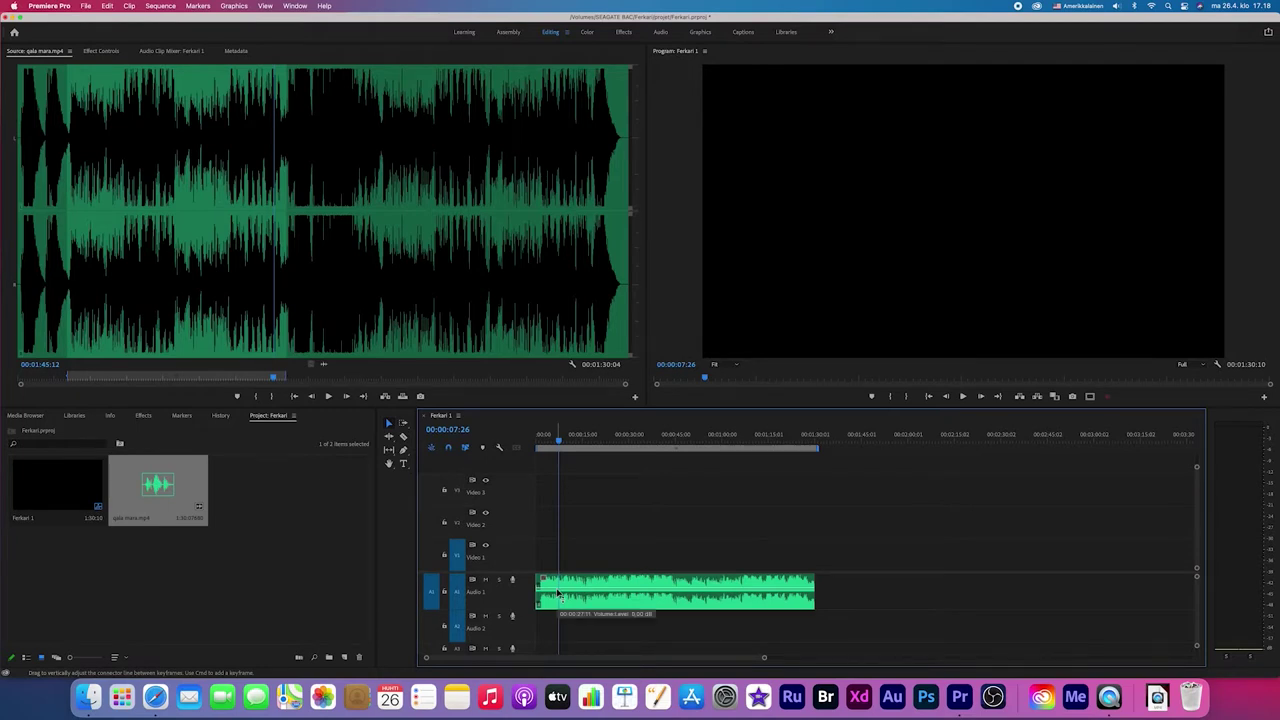
pyautogui.press('Home')
pyautogui.press('space')
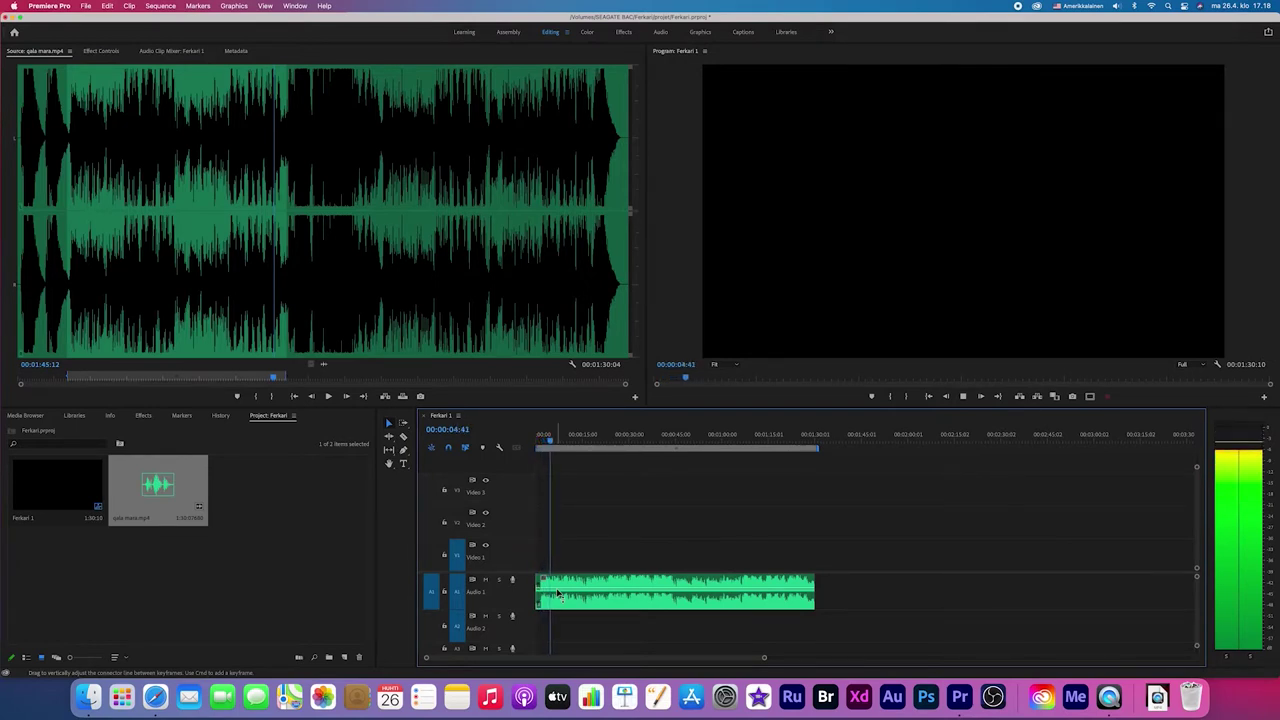
pyautogui.press('XF86AudioRaiseVolume')
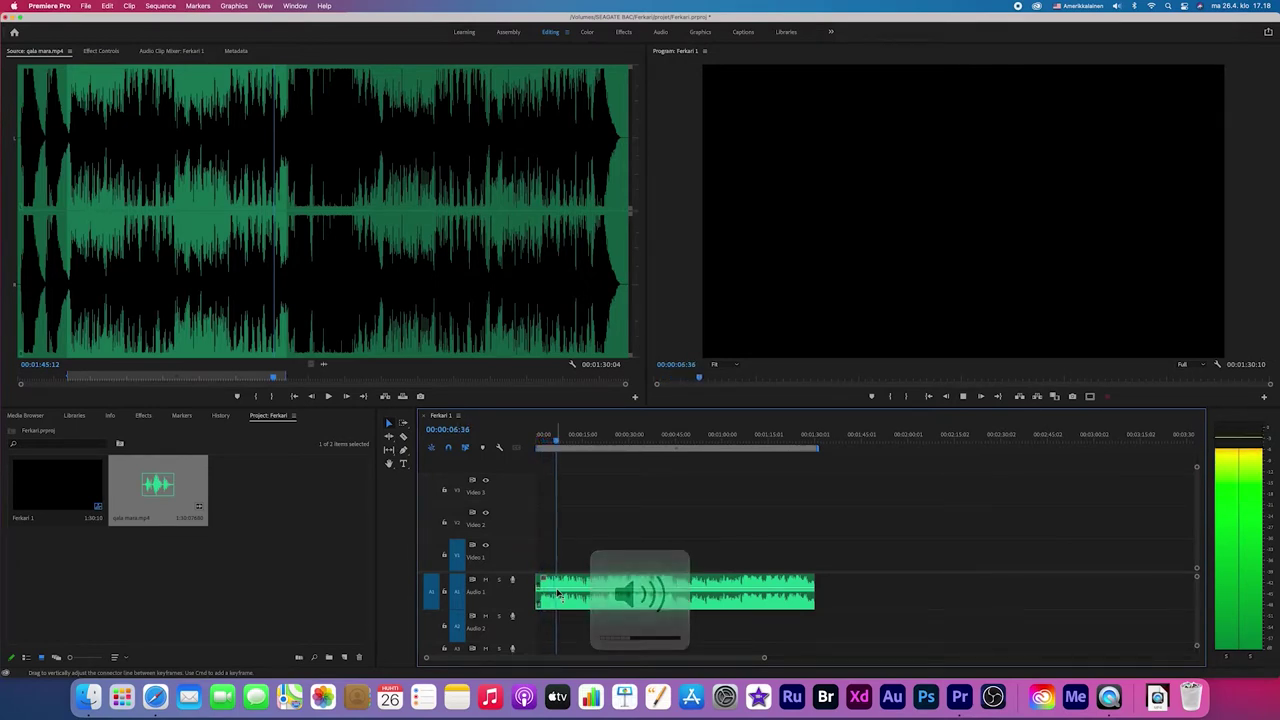
pyautogui.click(557, 593)
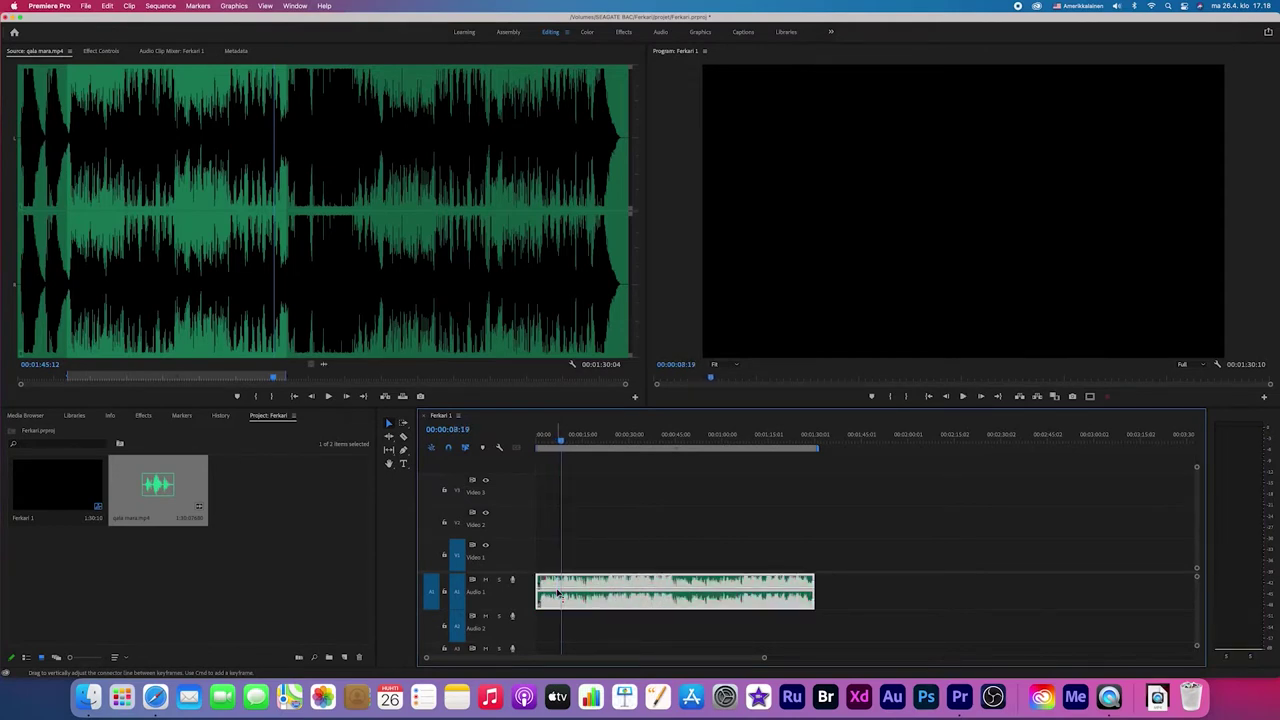
pyautogui.scroll(-2, 557, 593)
pyautogui.scroll(2, 560, 596)
pyautogui.keyDown('super'); pyautogui.click(564, 594); pyautogui.keyUp('super')
pyautogui.moveTo(562, 591); pyautogui.dragTo(539, 604)
# Add a keyframe near 1:21:43 and pull the clip's ending volume down to silence, then preview the fade
pyautogui.press('Home')
pyautogui.press('space')
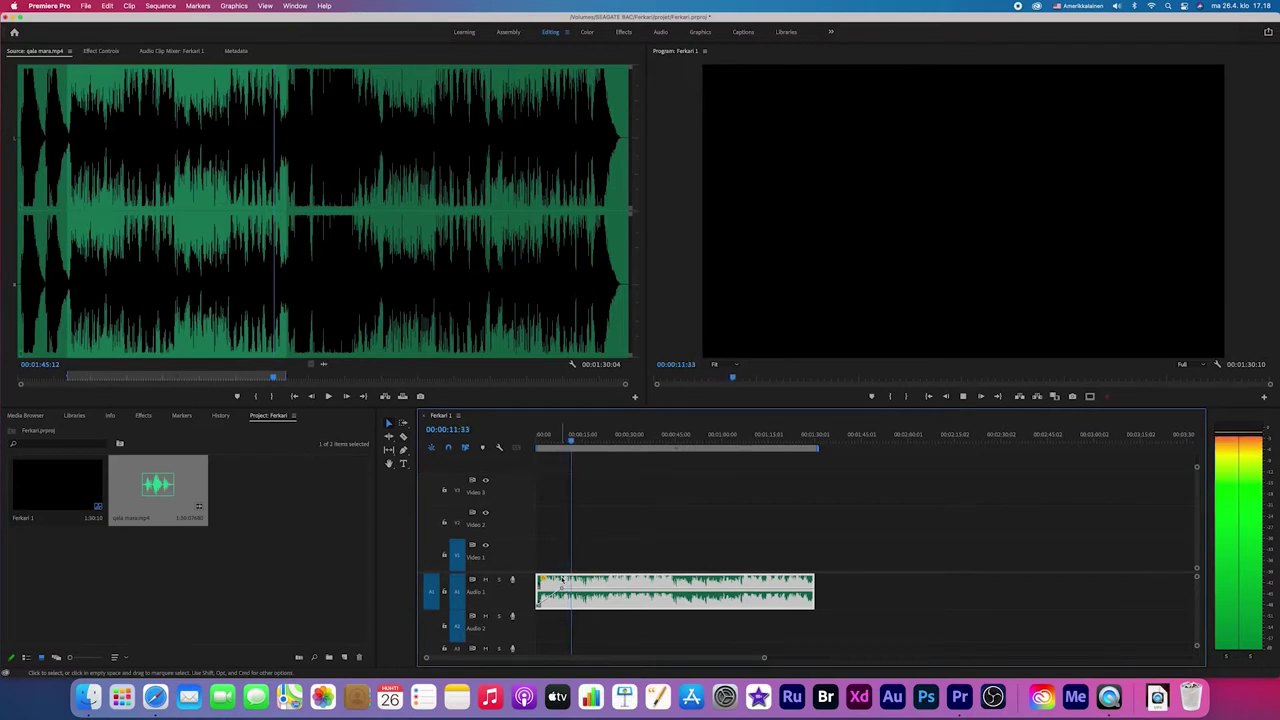
pyautogui.press('space')
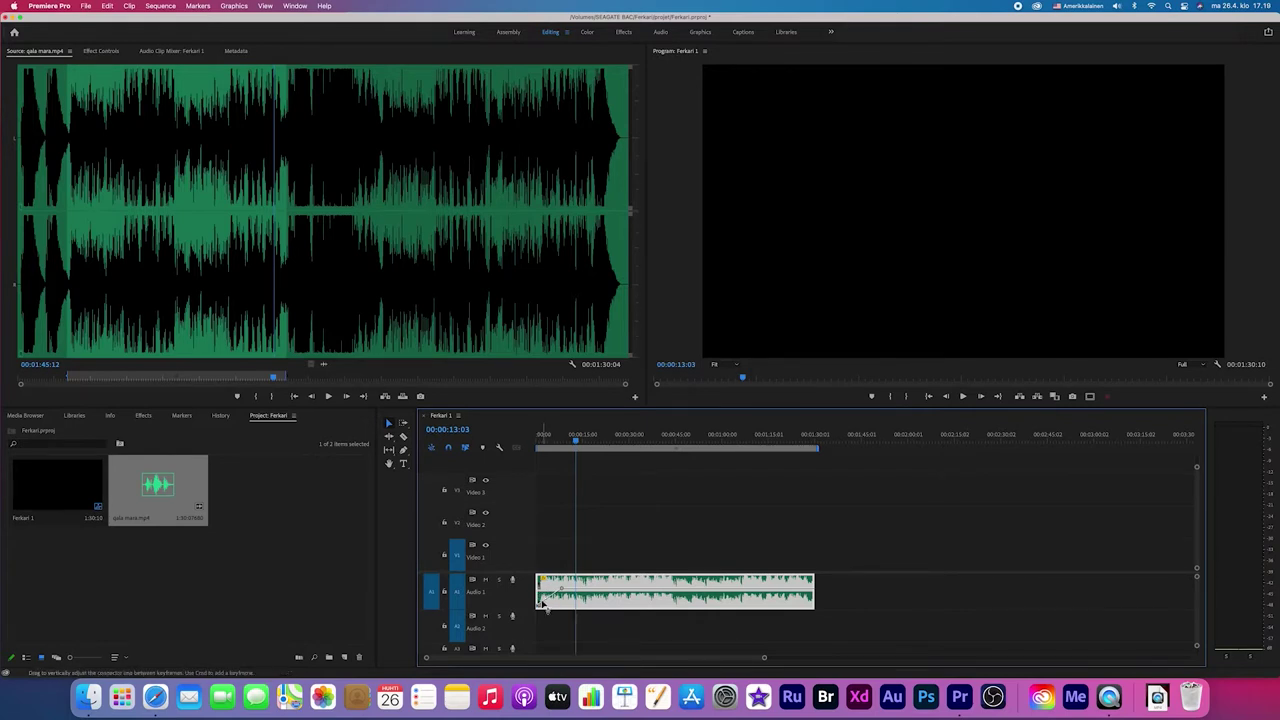
pyautogui.click(800, 449)
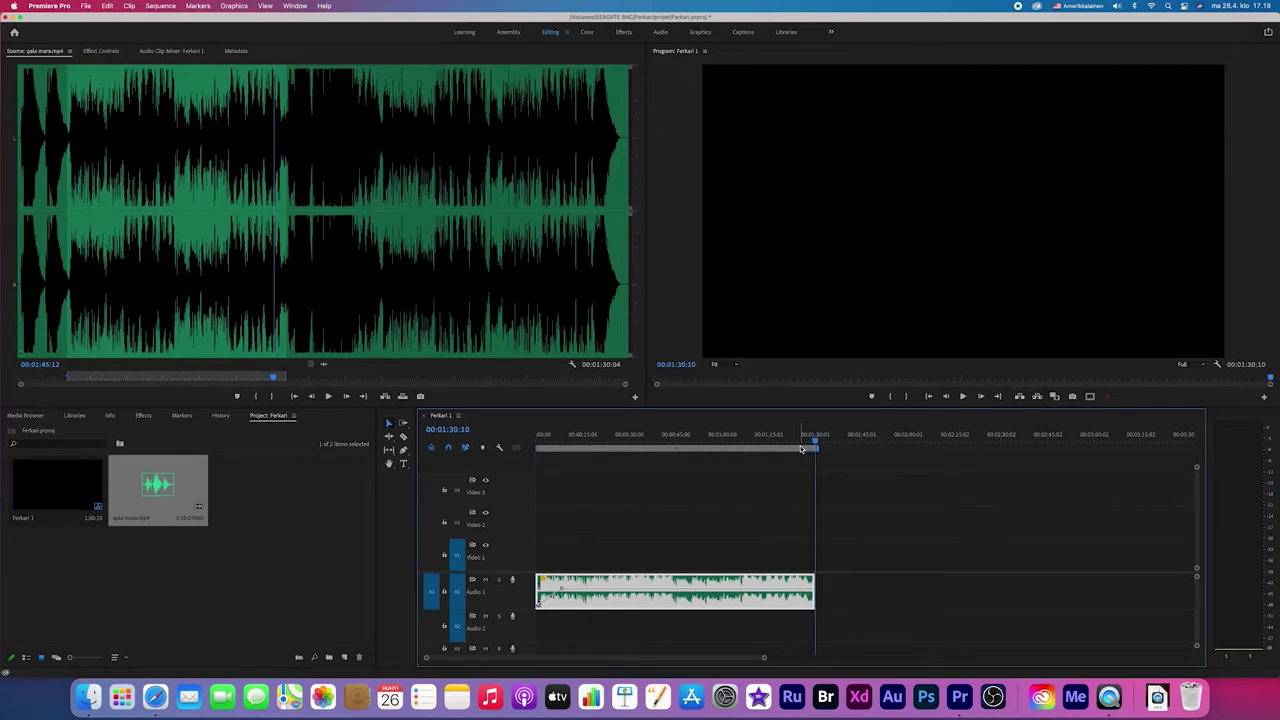
pyautogui.click(793, 438)
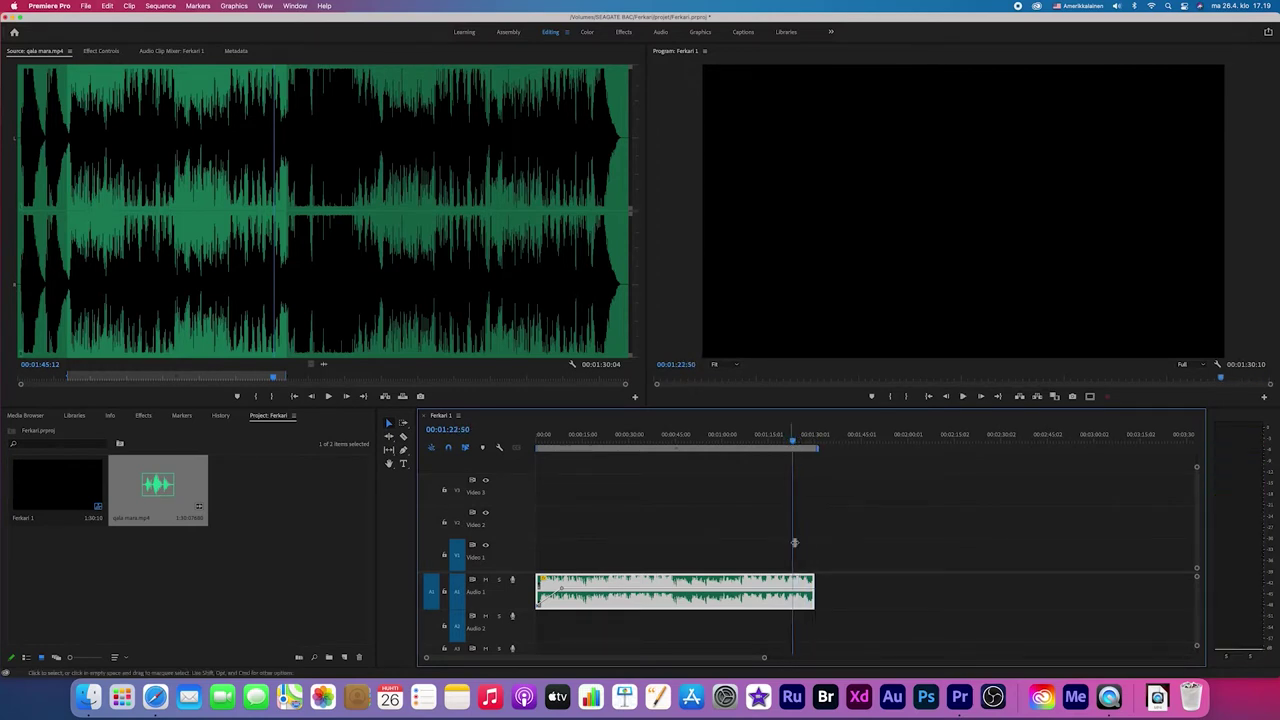
pyautogui.click(789, 437)
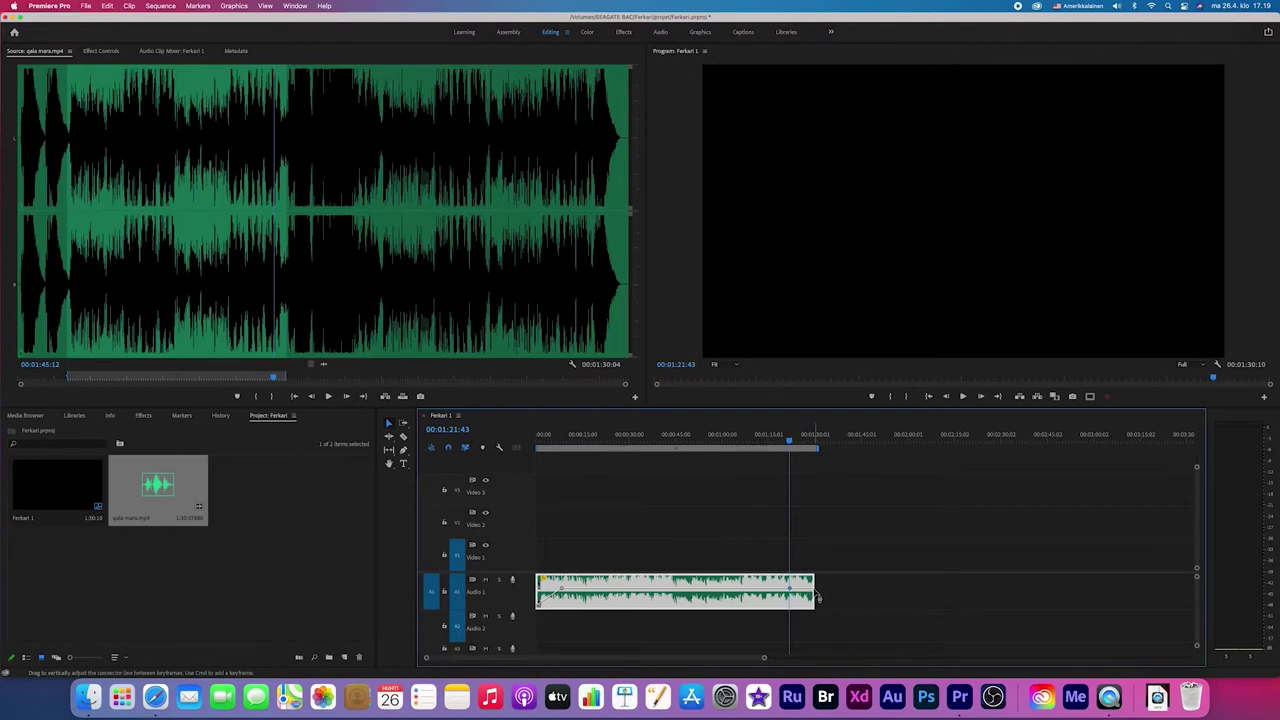
pyautogui.moveTo(817, 595); pyautogui.dragTo(814, 622)
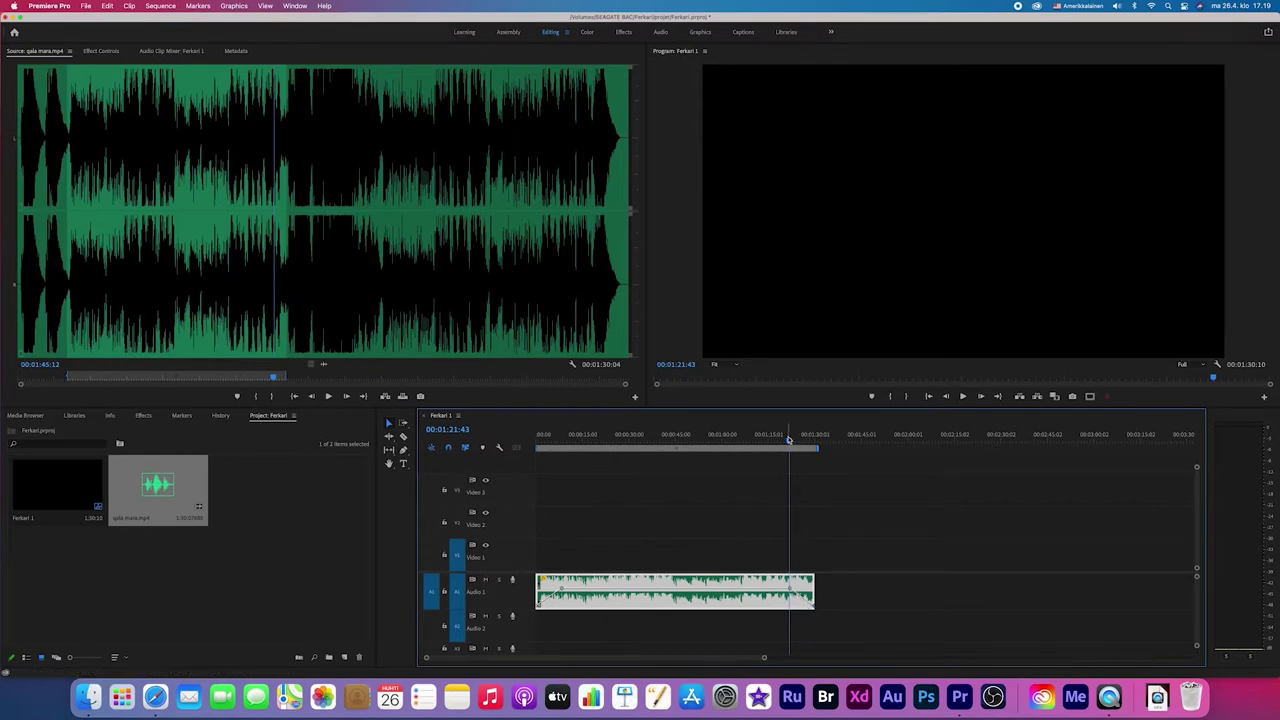
pyautogui.moveTo(789, 440); pyautogui.dragTo(772, 435)
pyautogui.press('space')
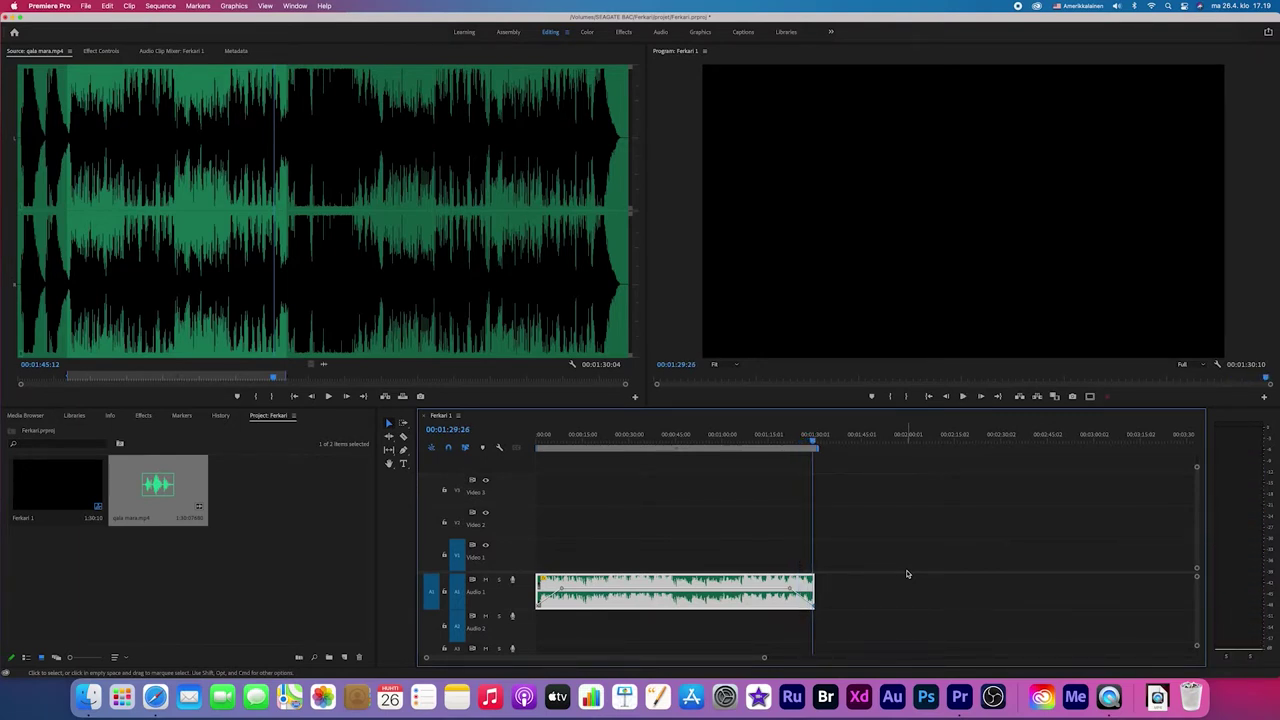
# Cancel out of the clip's Audio Gain settings unchanged and switch to the Audio workspace
pyautogui.rightClick(669, 590)
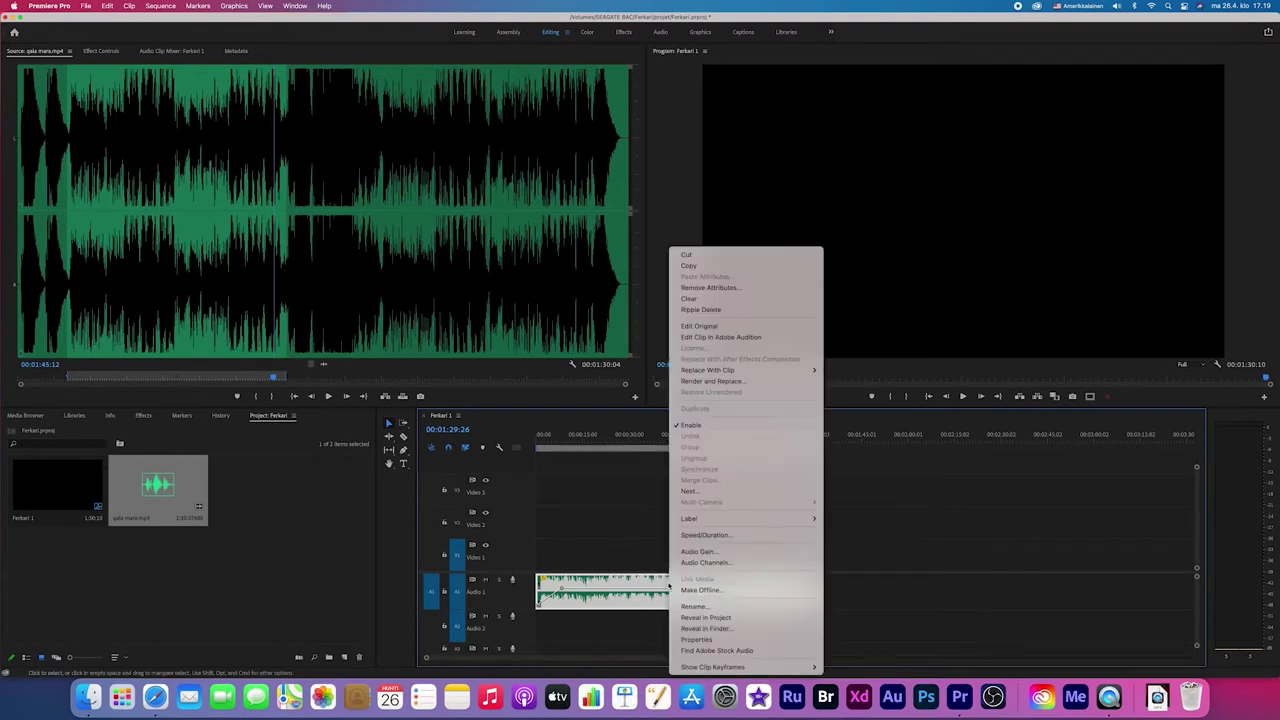
pyautogui.click(716, 553)
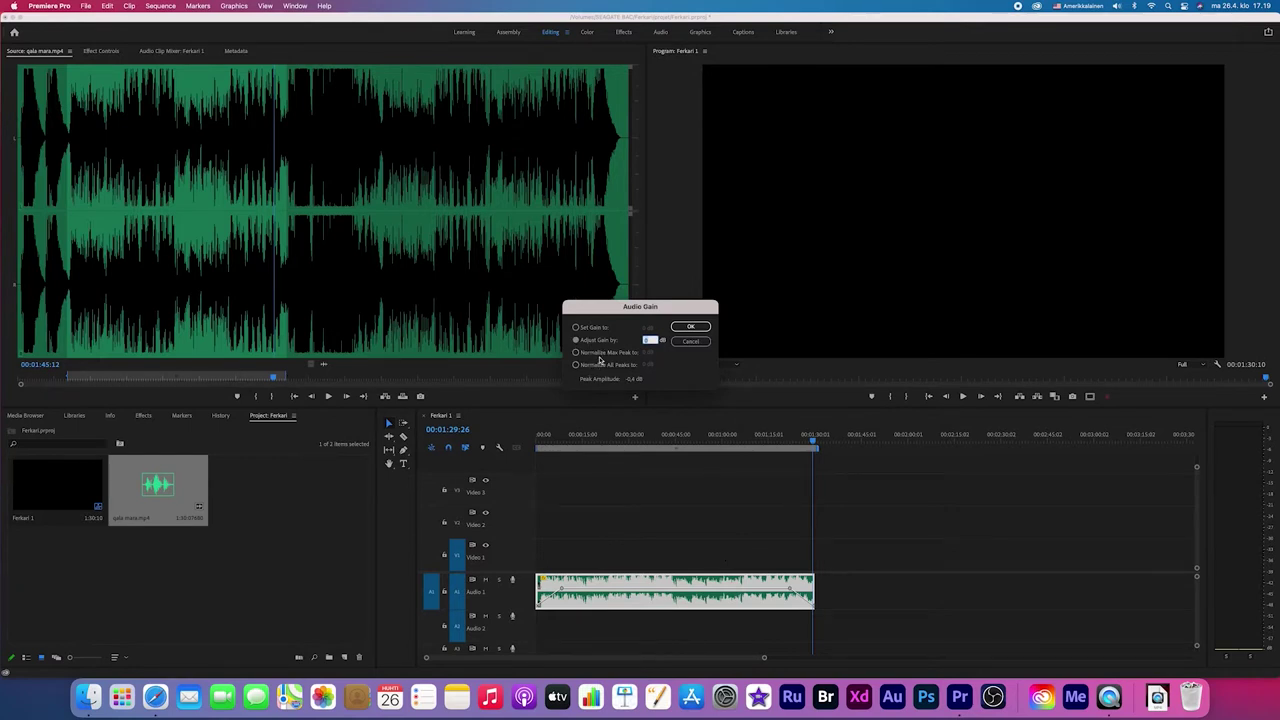
pyautogui.click(689, 343)
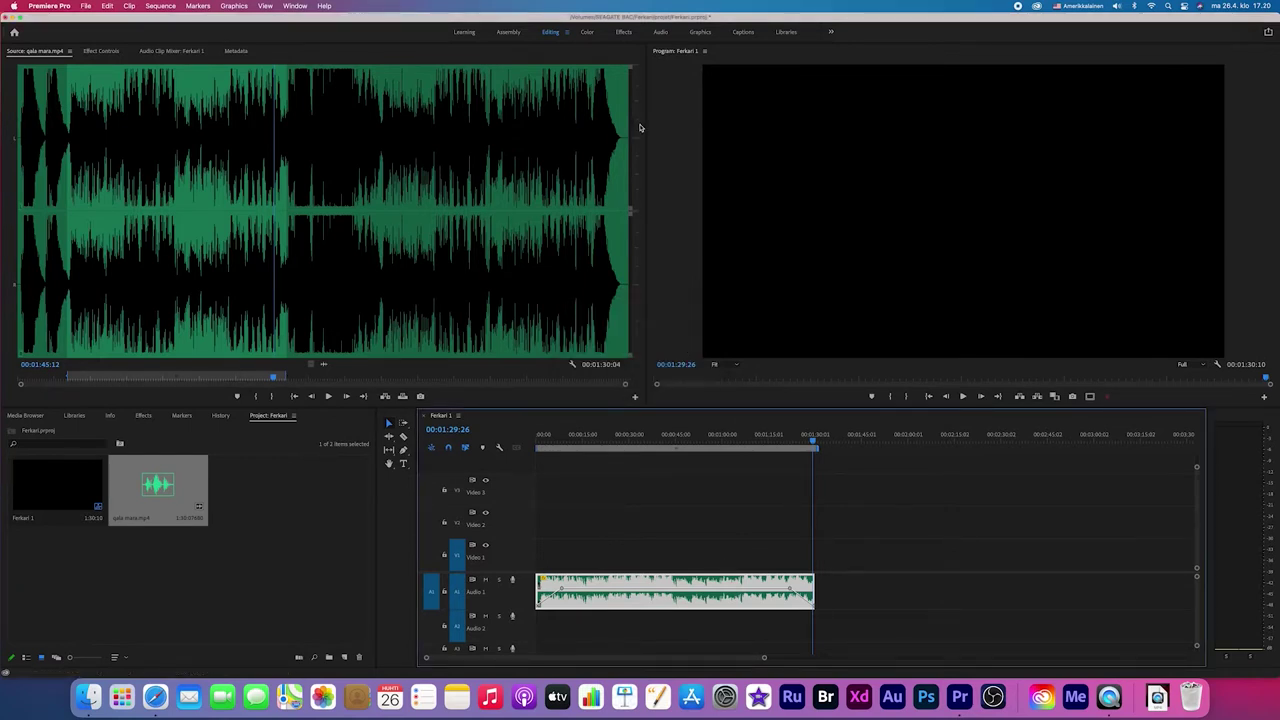
pyautogui.click(664, 32)
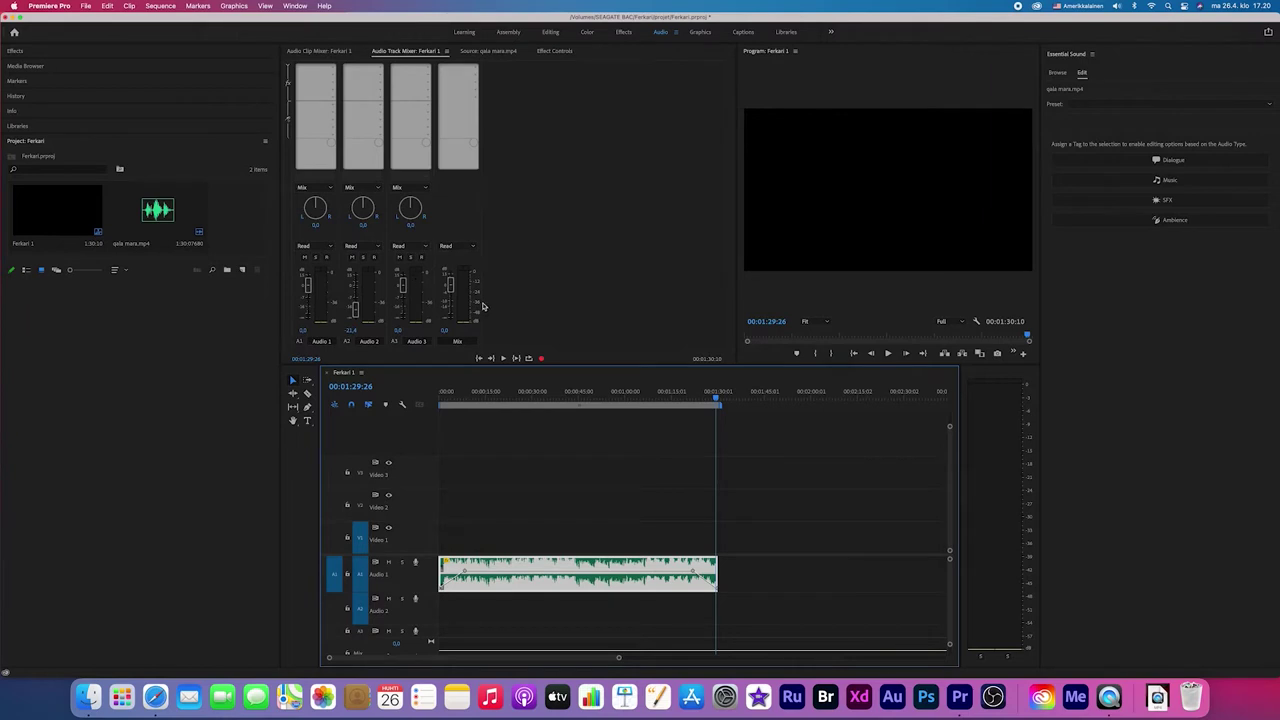
pyautogui.click(472, 404)
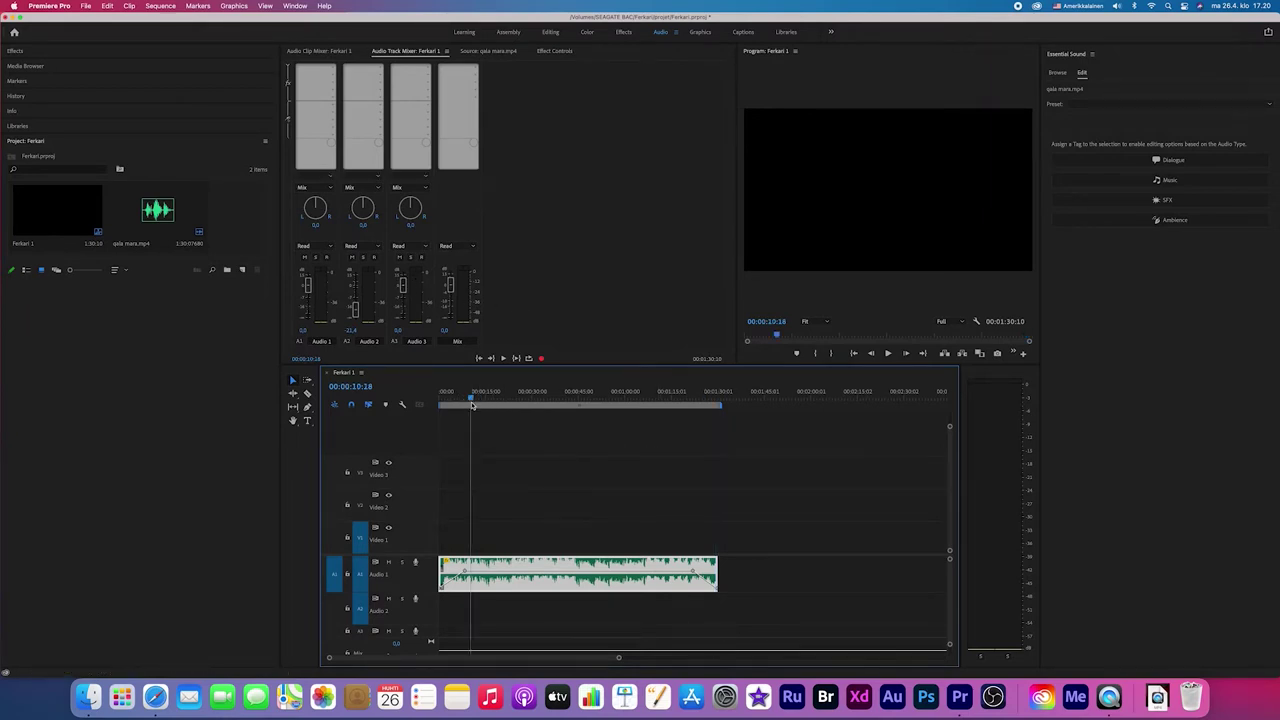
pyautogui.press('space')
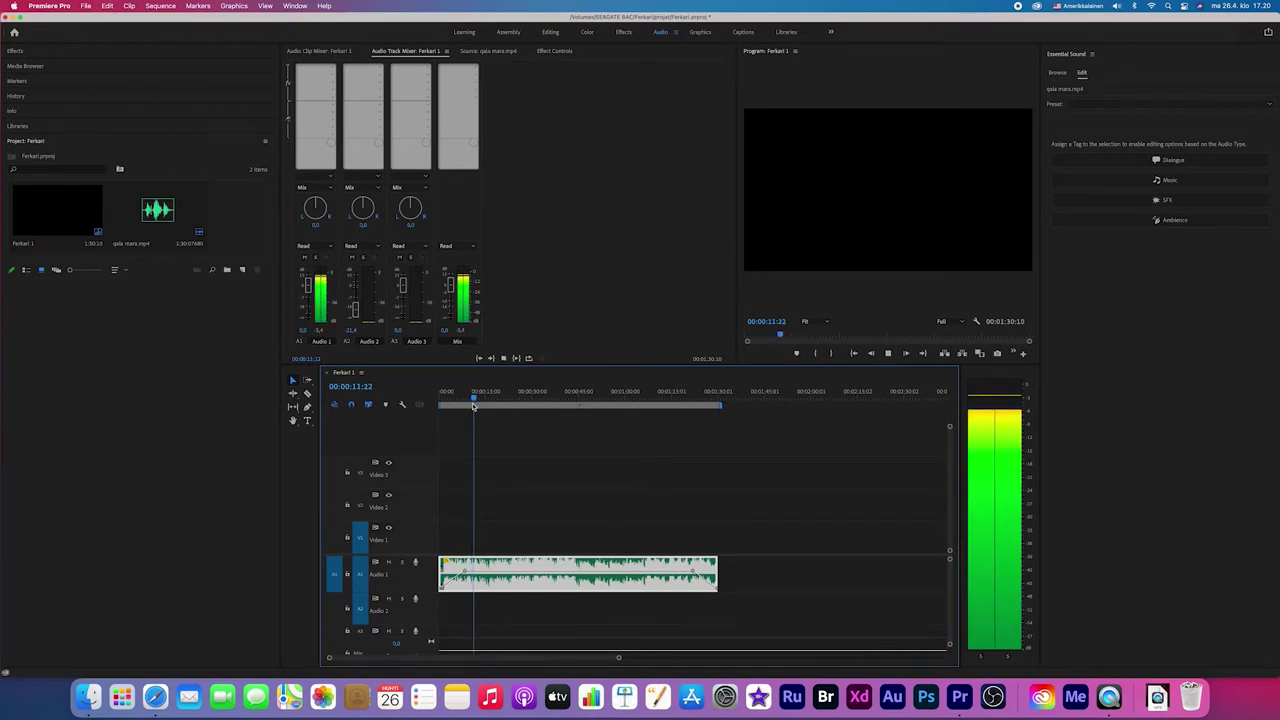
pyautogui.press('space')
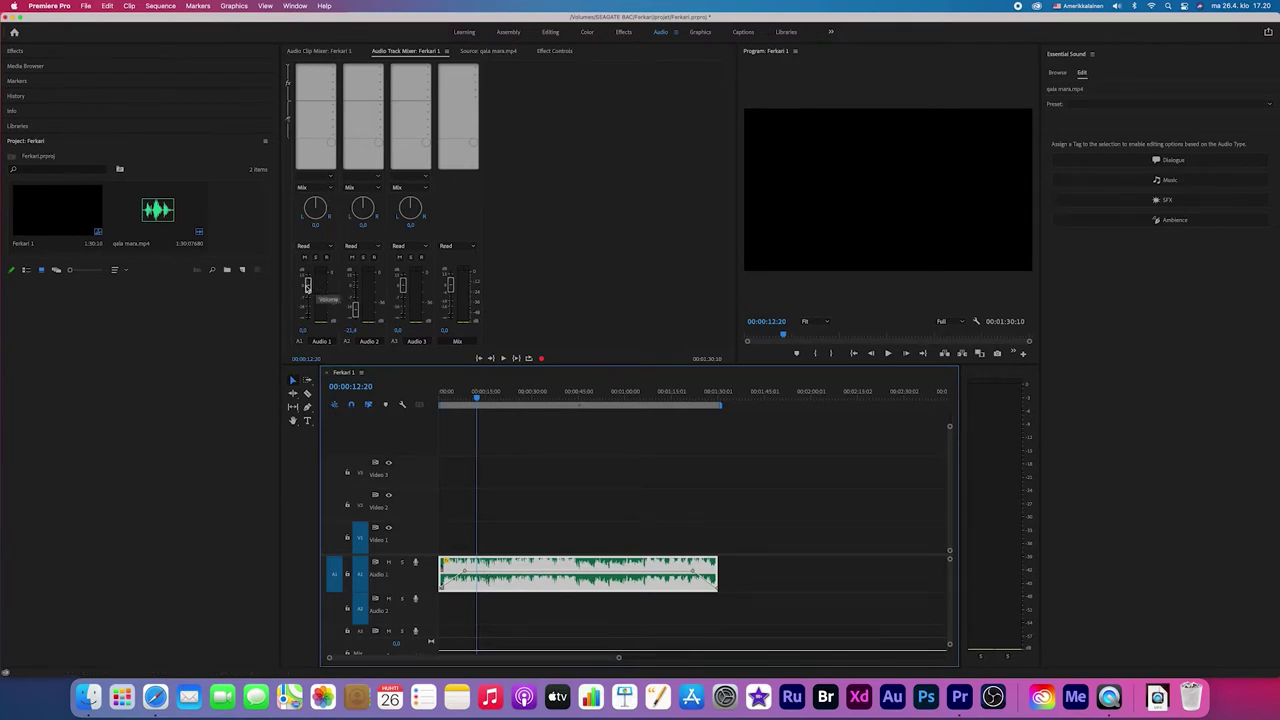
pyautogui.press('space')
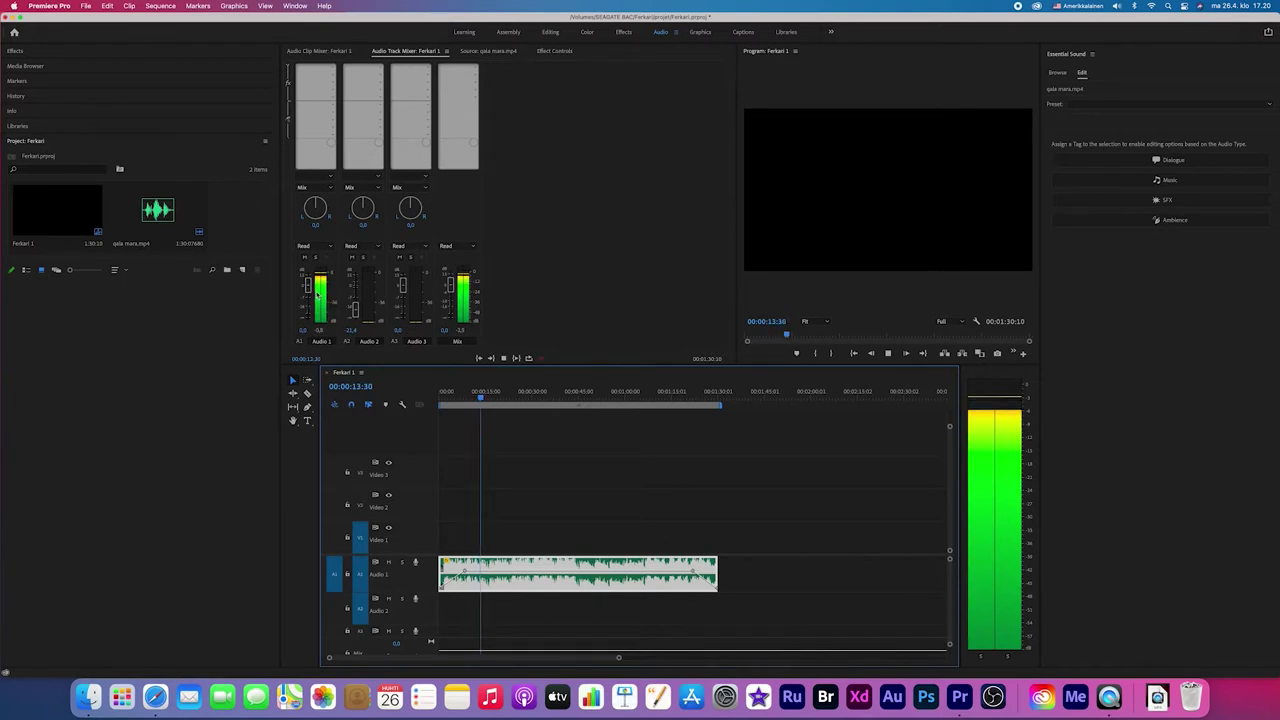
pyautogui.press('space')
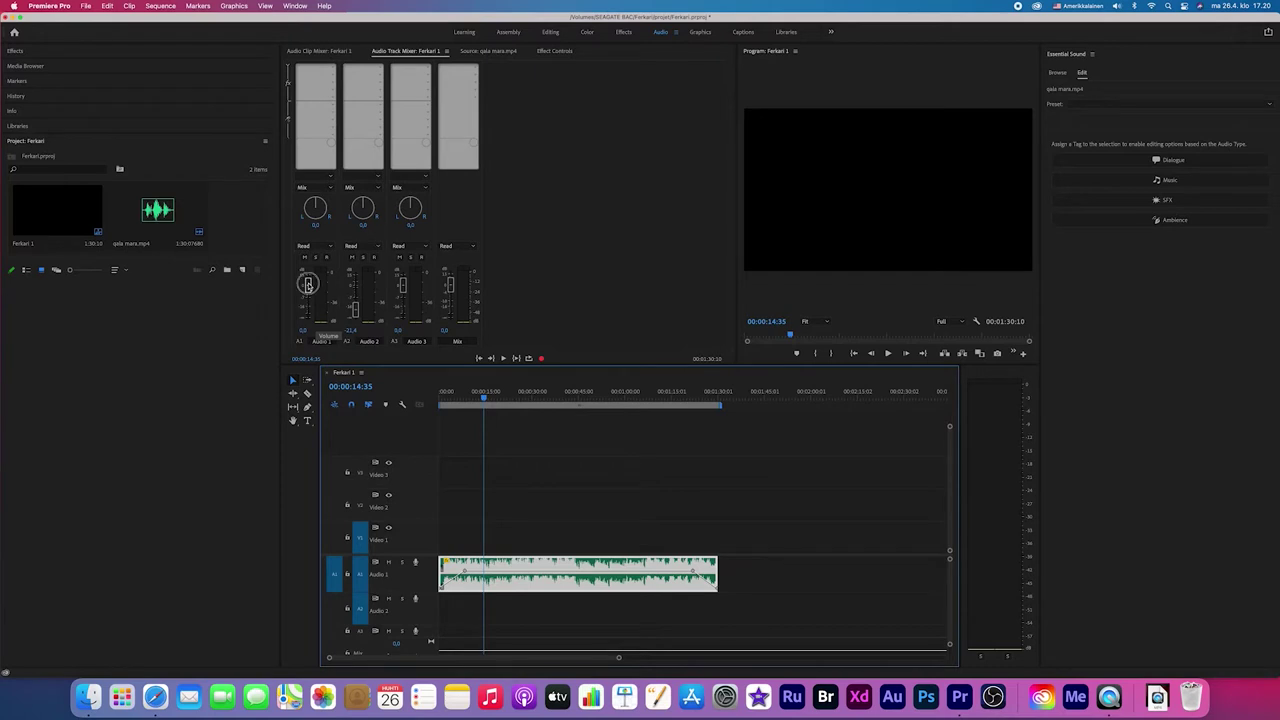
# Ride the Audio 1 mixer fader between about +7 and +1.4 dB during playback, then clear the peak indicators
pyautogui.moveTo(308, 286); pyautogui.dragTo(308, 303)
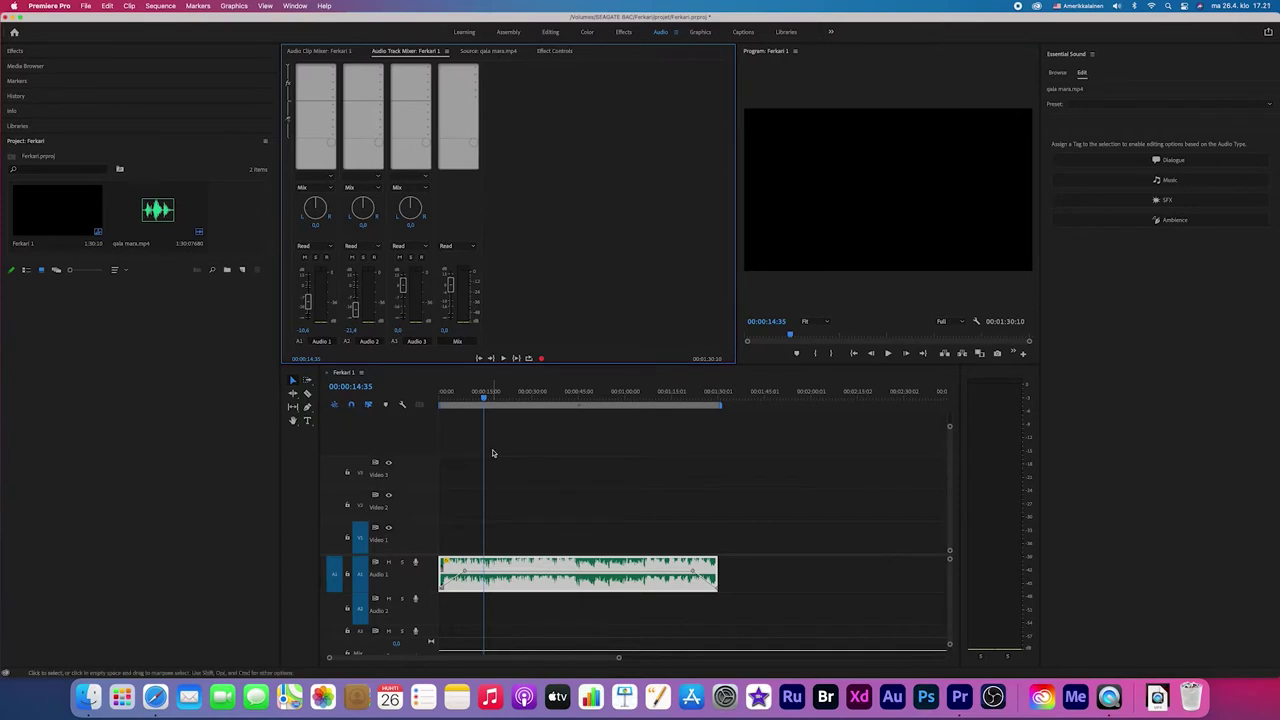
pyautogui.press('space')
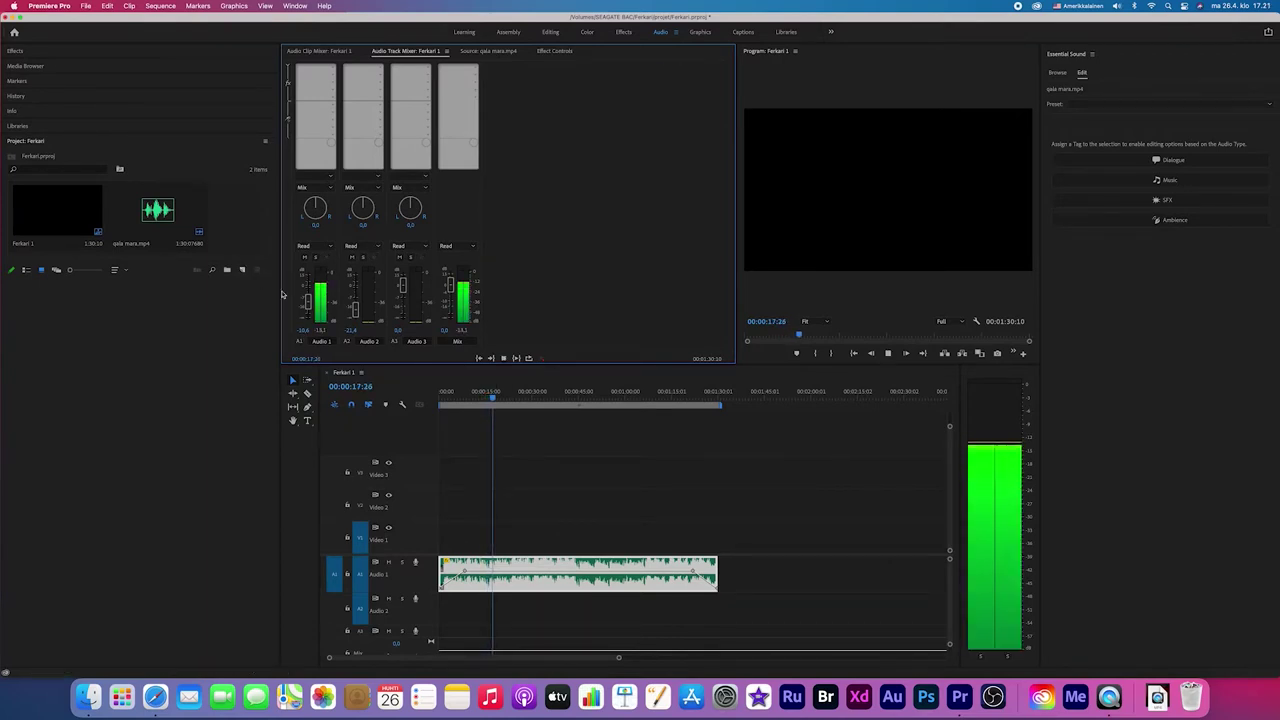
pyautogui.moveTo(308, 303); pyautogui.dragTo(308, 311)
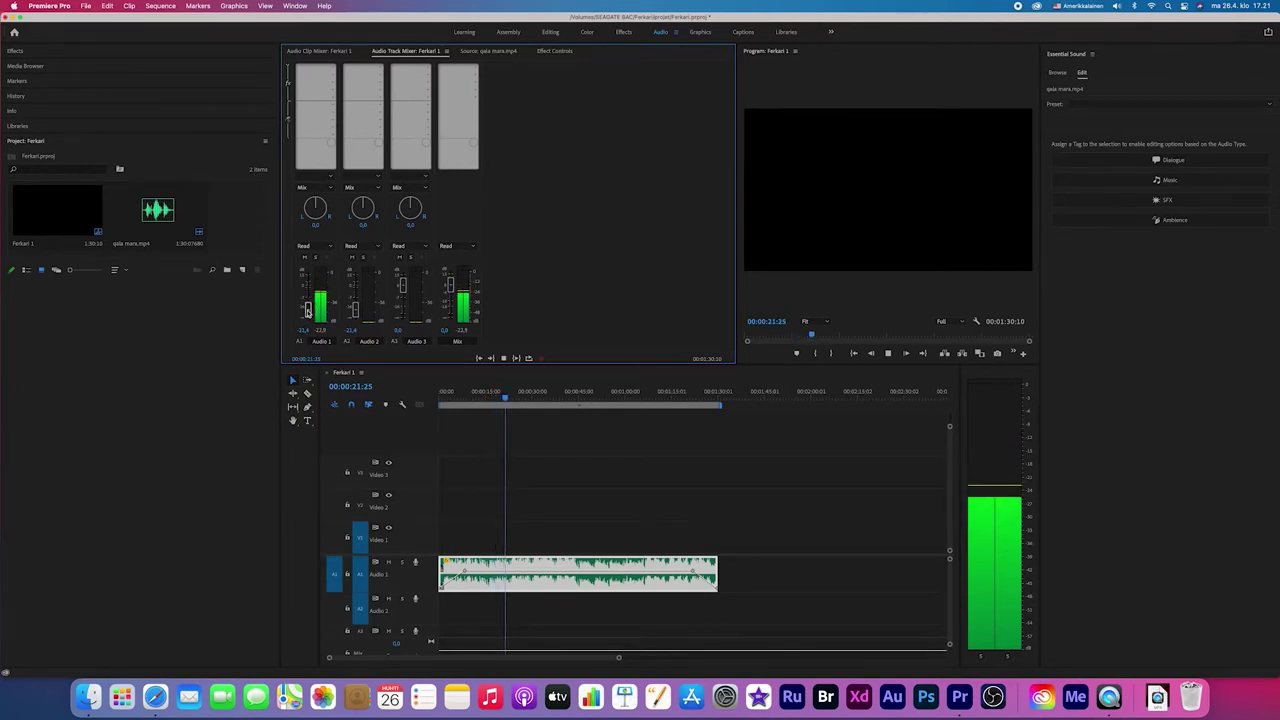
pyautogui.moveTo(308, 311); pyautogui.dragTo(307, 280)
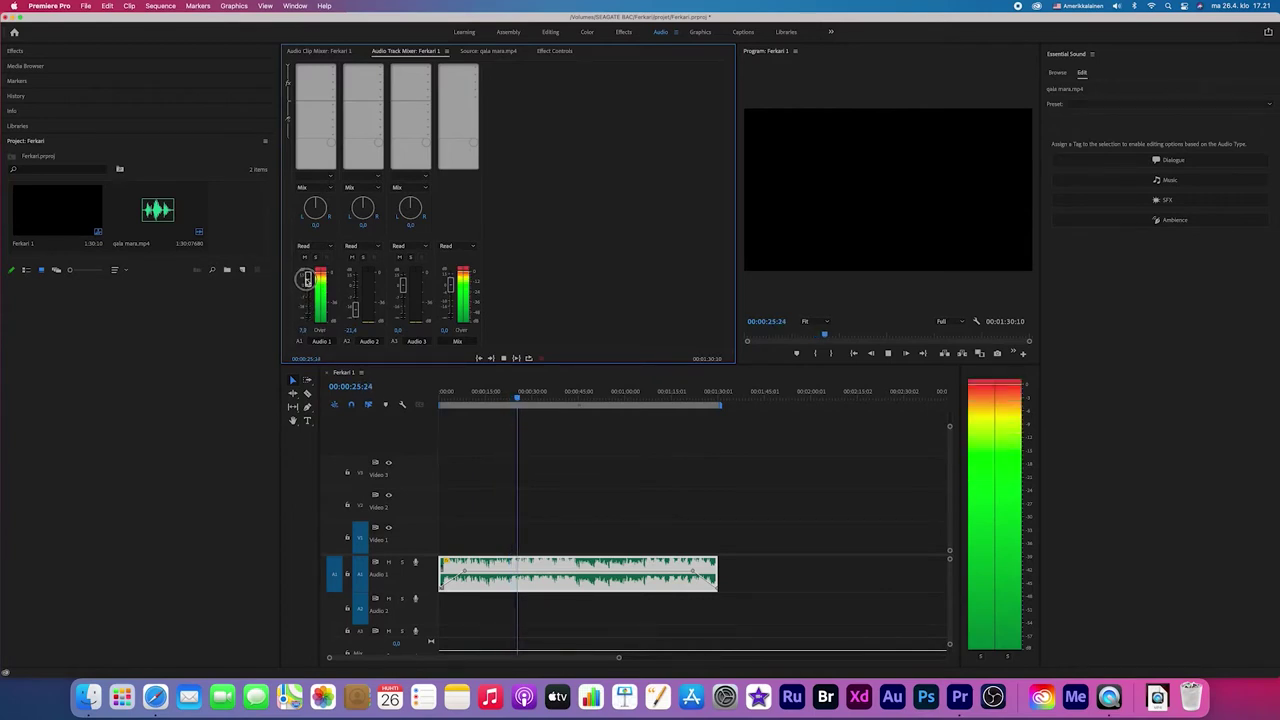
pyautogui.moveTo(308, 280); pyautogui.dragTo(308, 290)
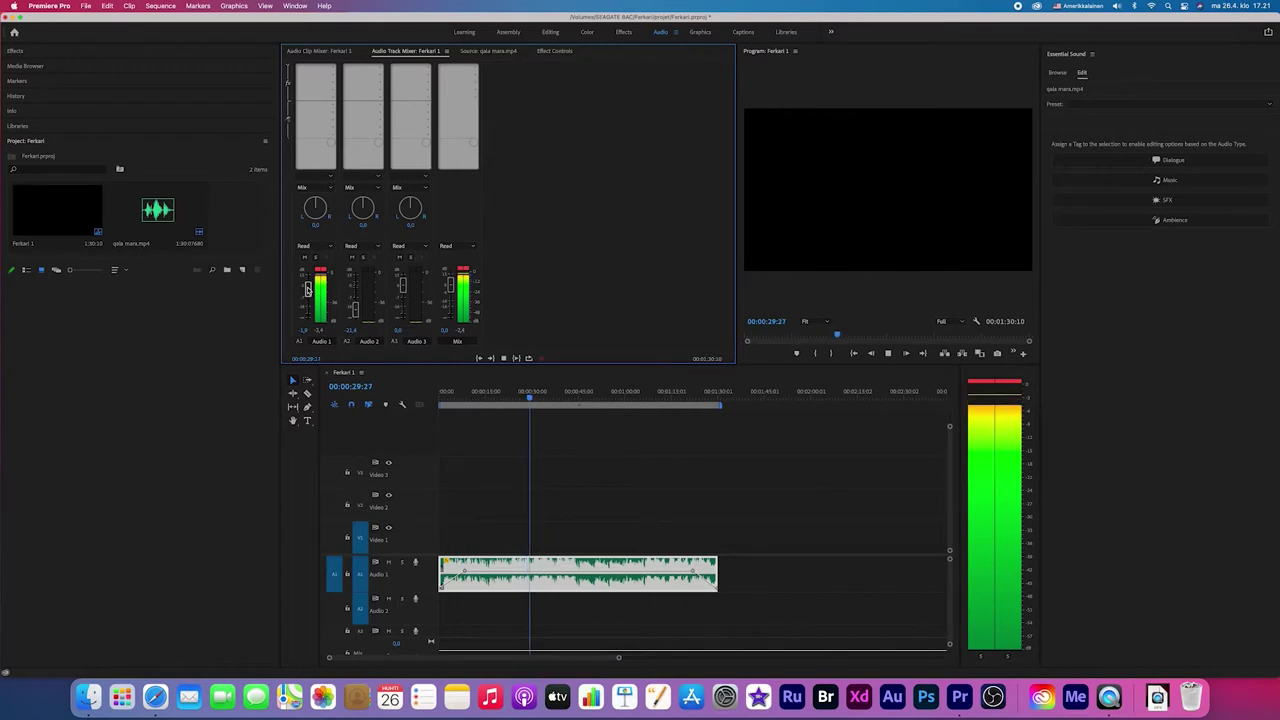
pyautogui.press('space')
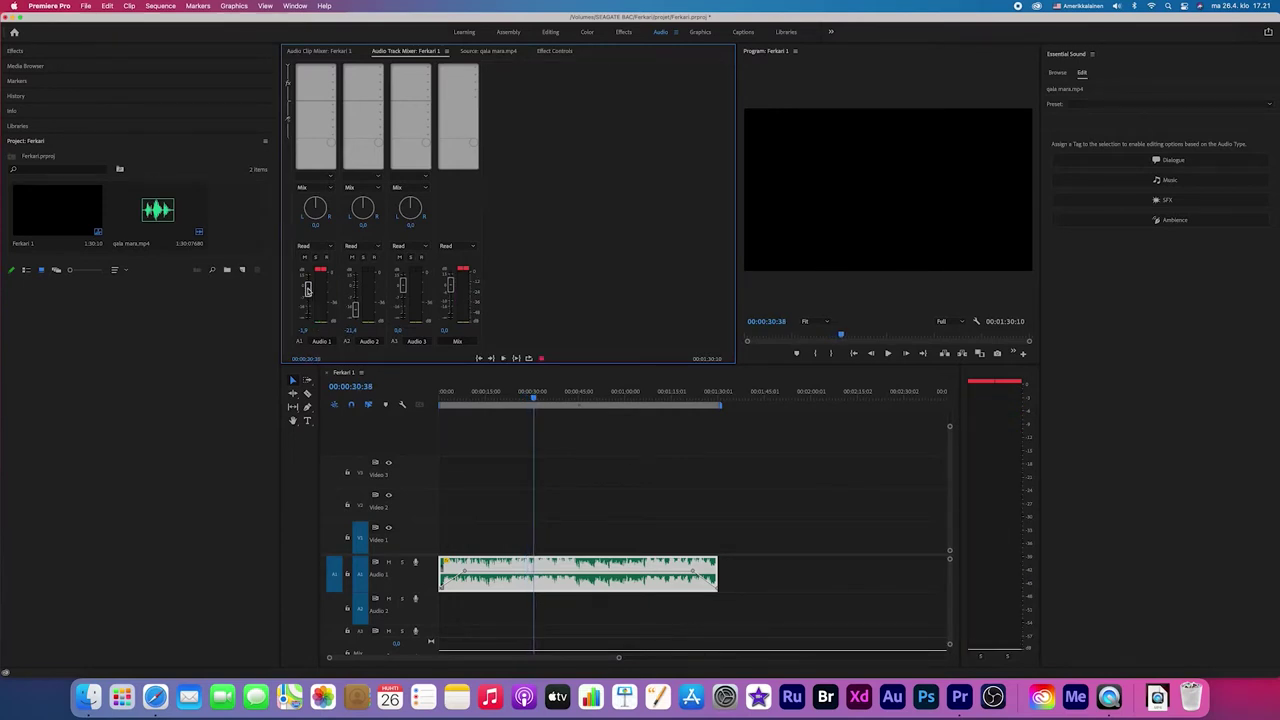
pyautogui.click(1010, 409)
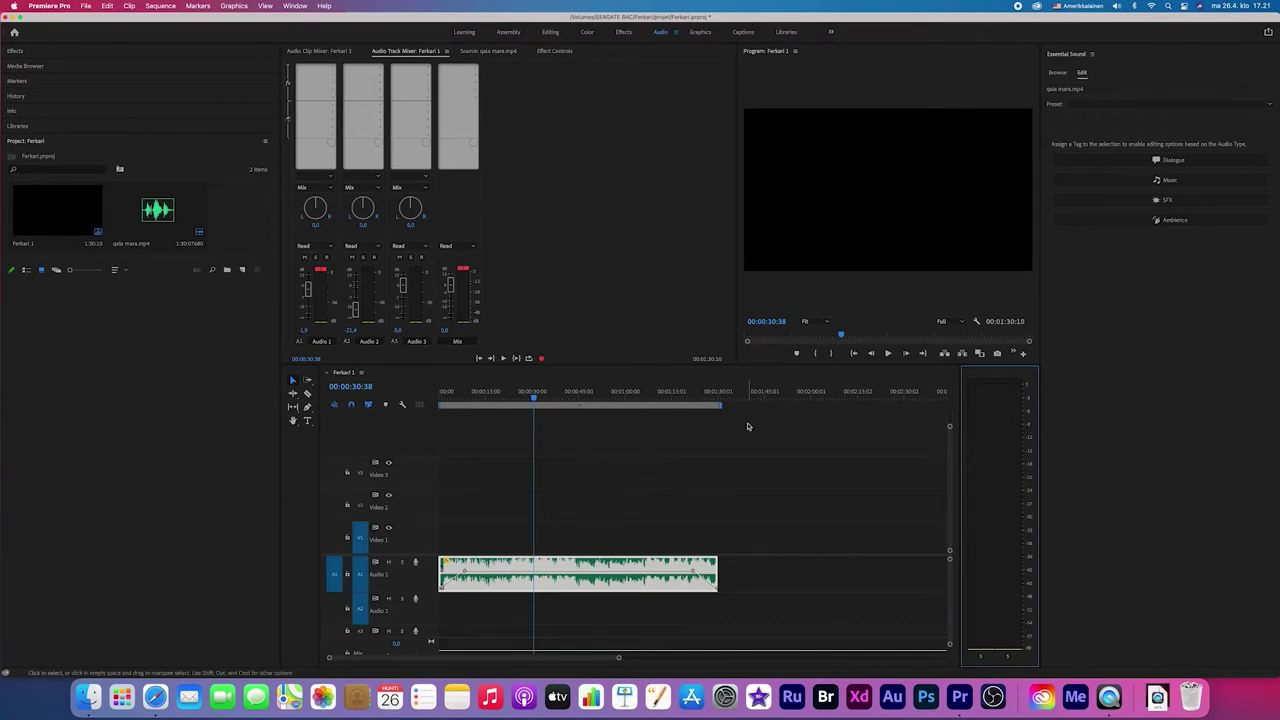
pyautogui.press('space')
pyautogui.press('space')
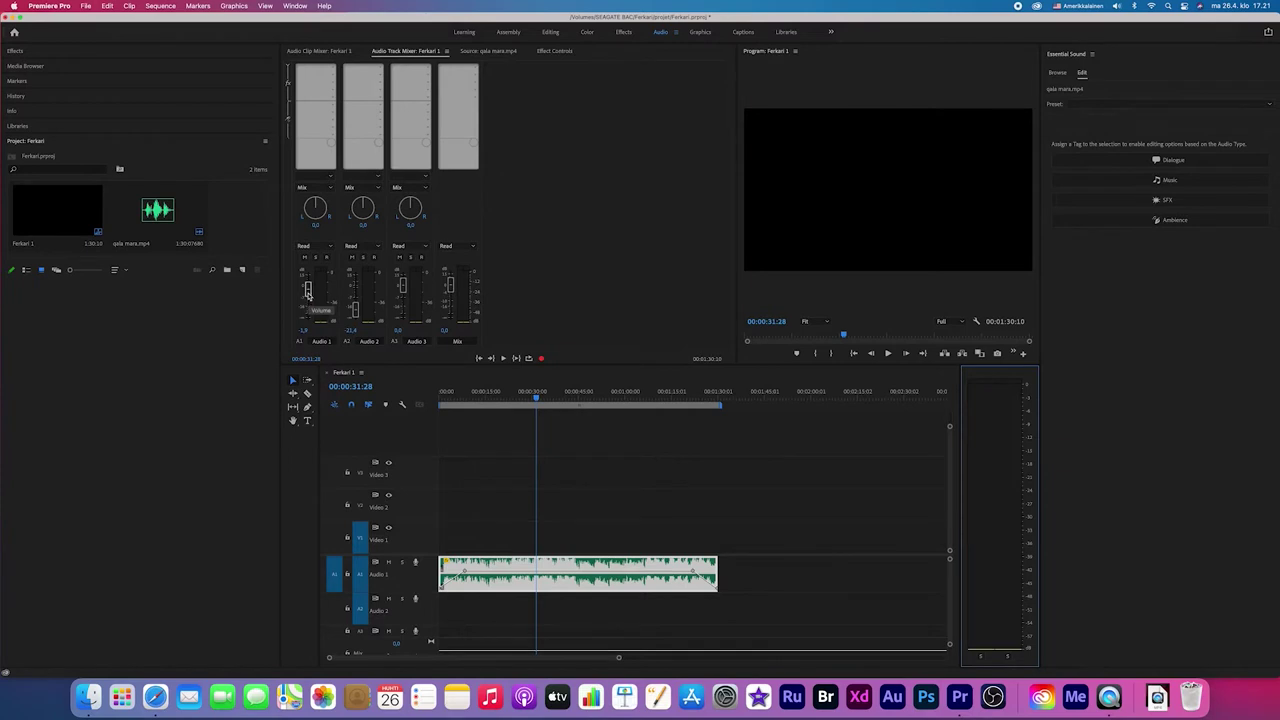
# Retune the Audio 1 fader through 10.9, -3.0 and -13.7 dB, checking each level by playback
pyautogui.moveTo(308, 292); pyautogui.dragTo(307, 277)
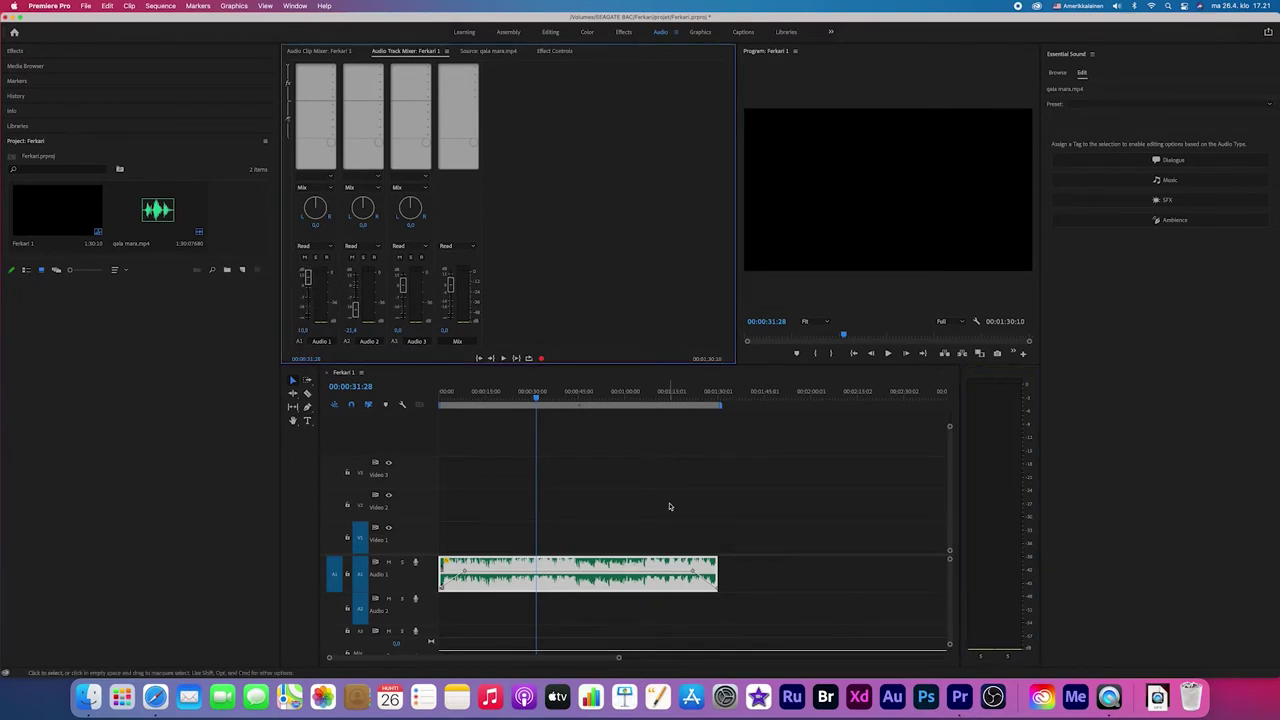
pyautogui.press('space')
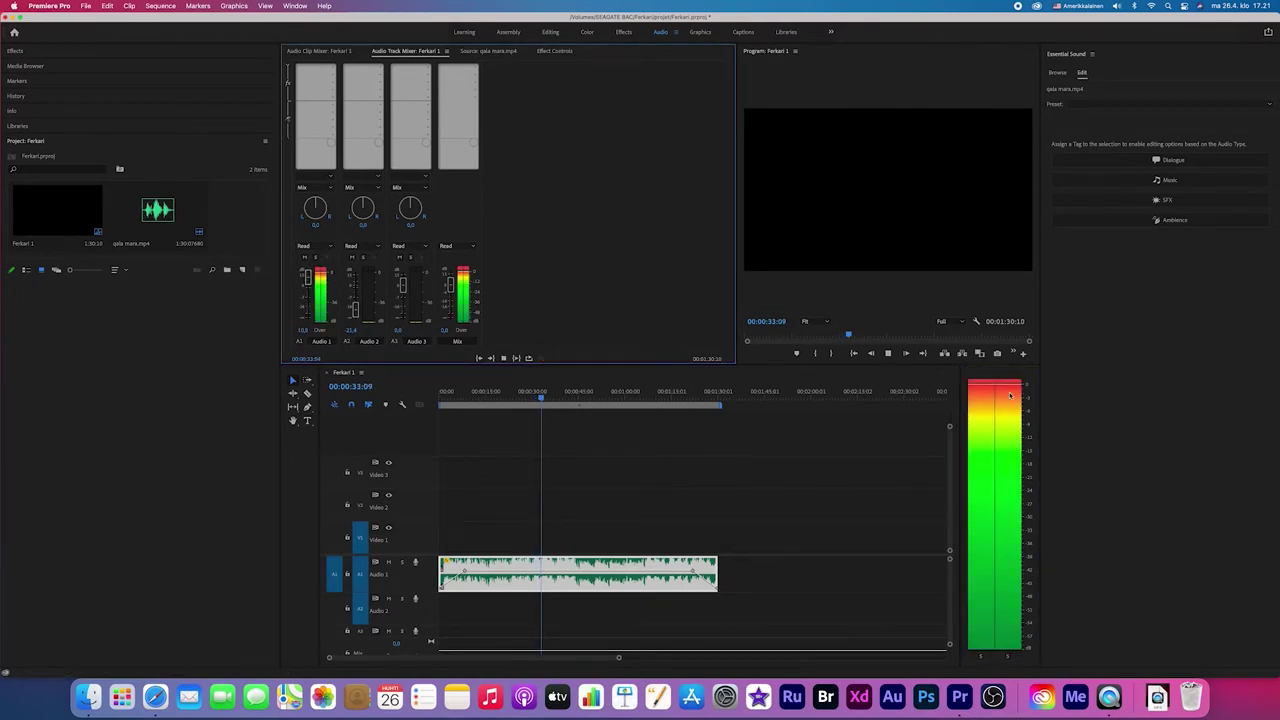
pyautogui.press('space')
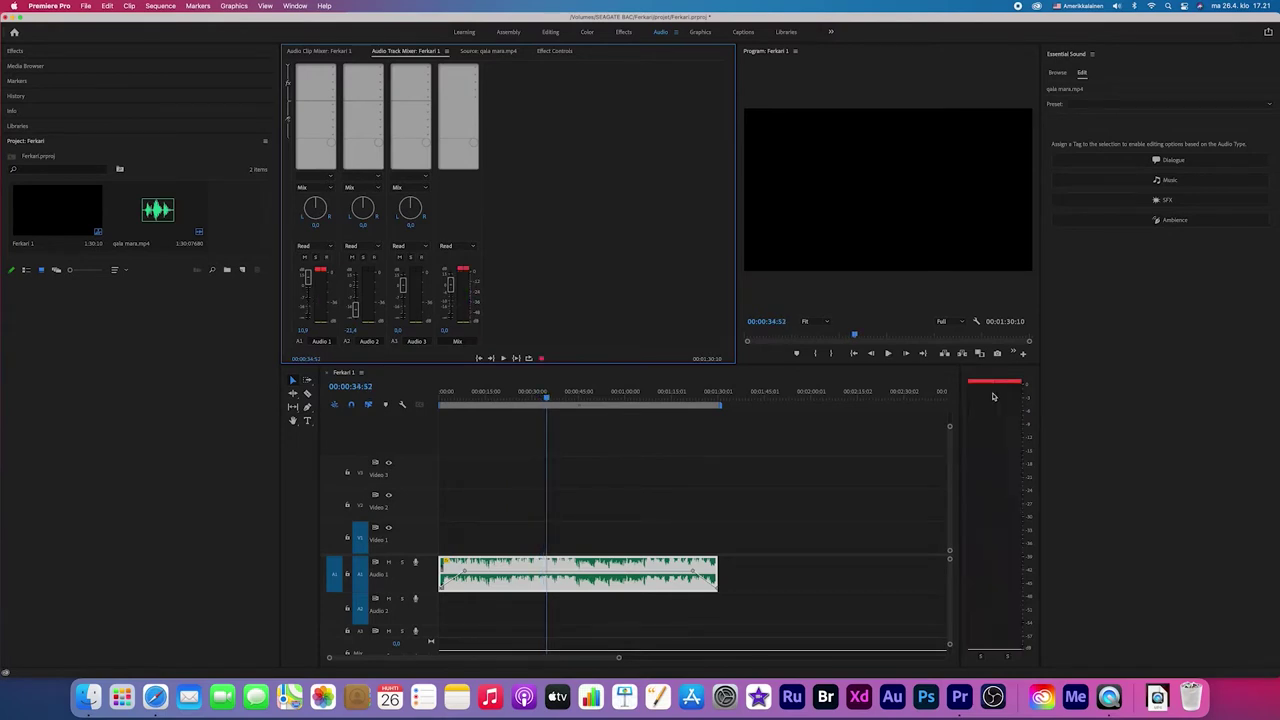
pyautogui.moveTo(307, 279); pyautogui.dragTo(307, 291)
pyautogui.moveTo(307, 291); pyautogui.dragTo(307, 305)
pyautogui.press('space')
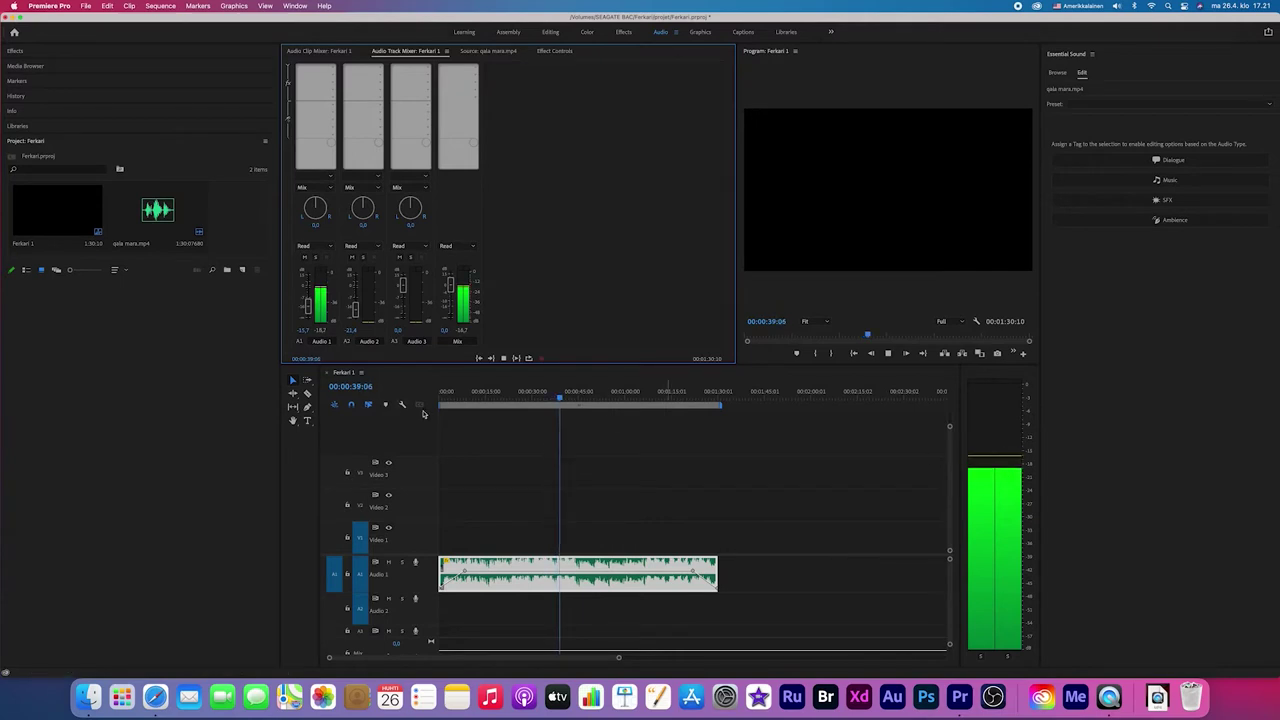
pyautogui.press('space')
pyautogui.moveTo(307, 303); pyautogui.dragTo(307, 285)
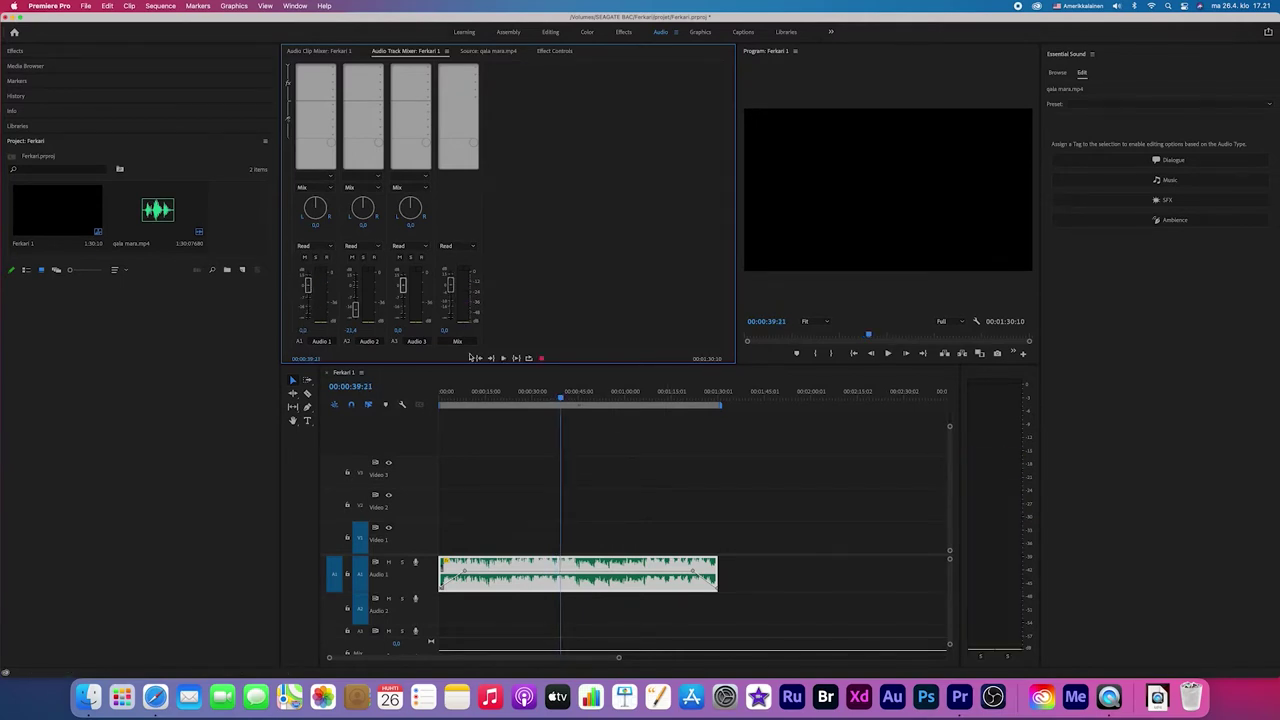
pyautogui.press('space')
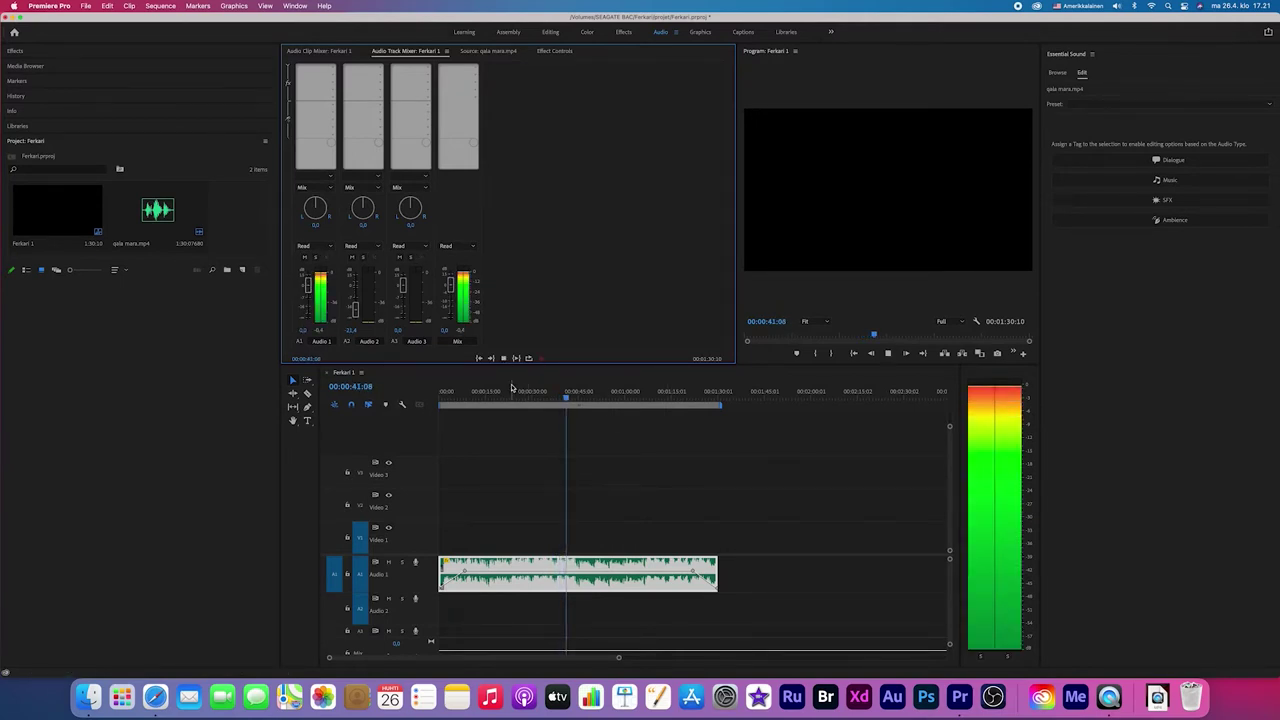
pyautogui.press('space')
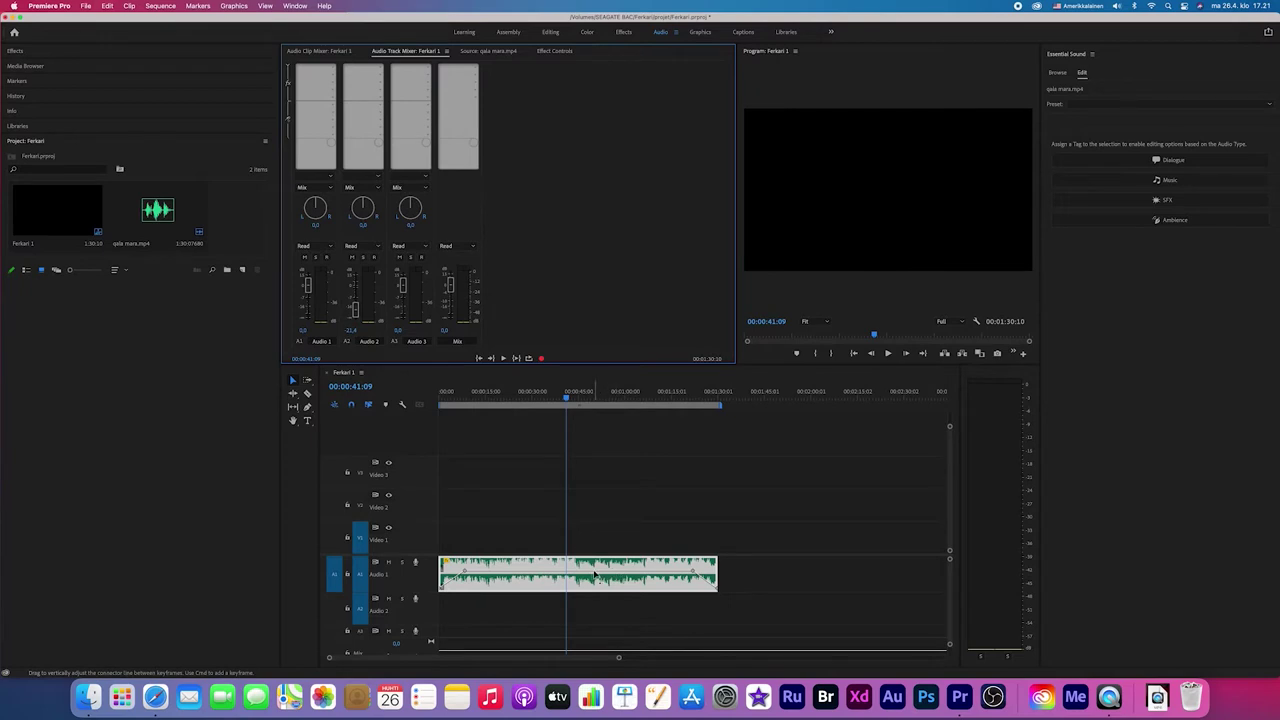
# Back in the Editing workspace, lower and readjust the speech clip's volume band, then add a keyframe
pyautogui.click(549, 33)
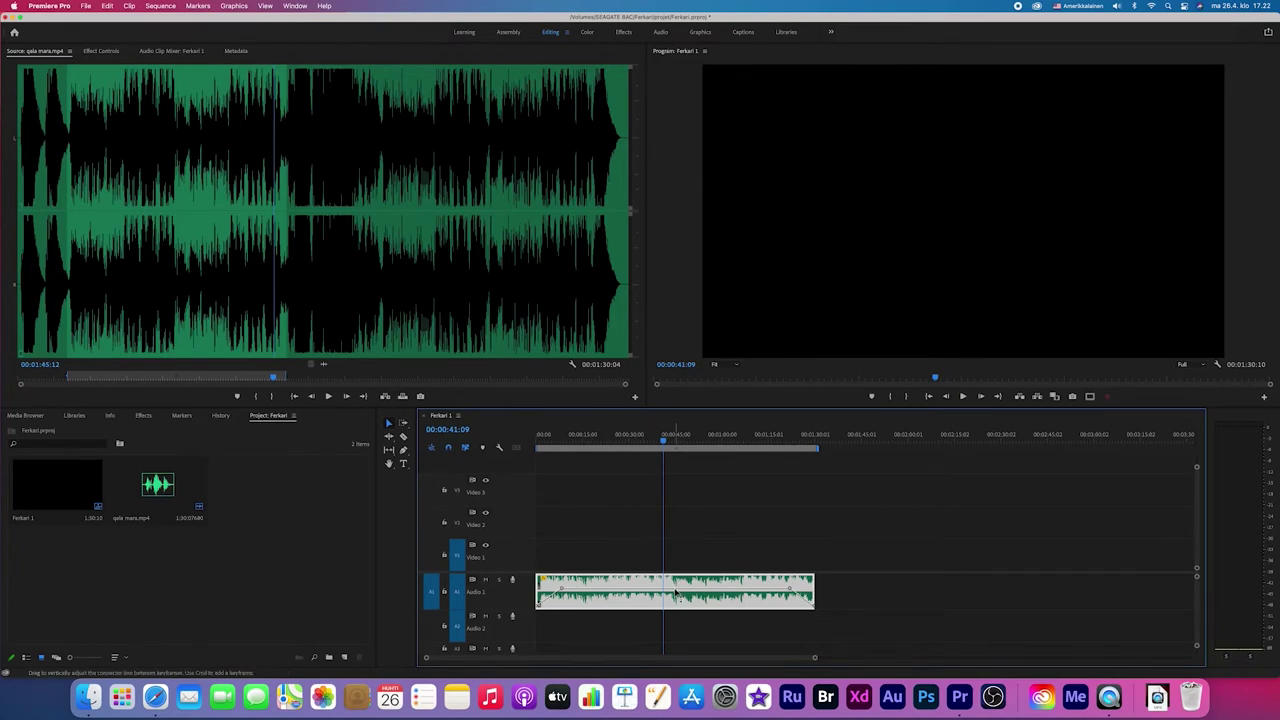
pyautogui.moveTo(674, 592); pyautogui.dragTo(676, 600)
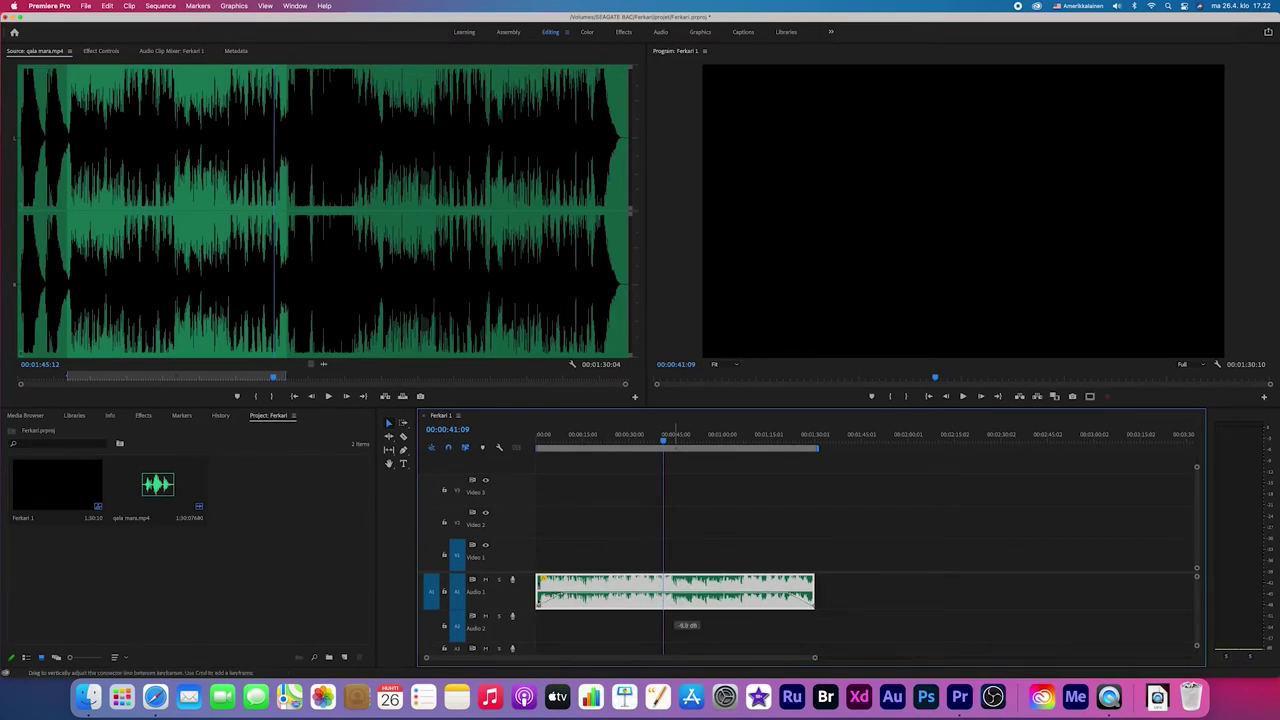
pyautogui.press('space')
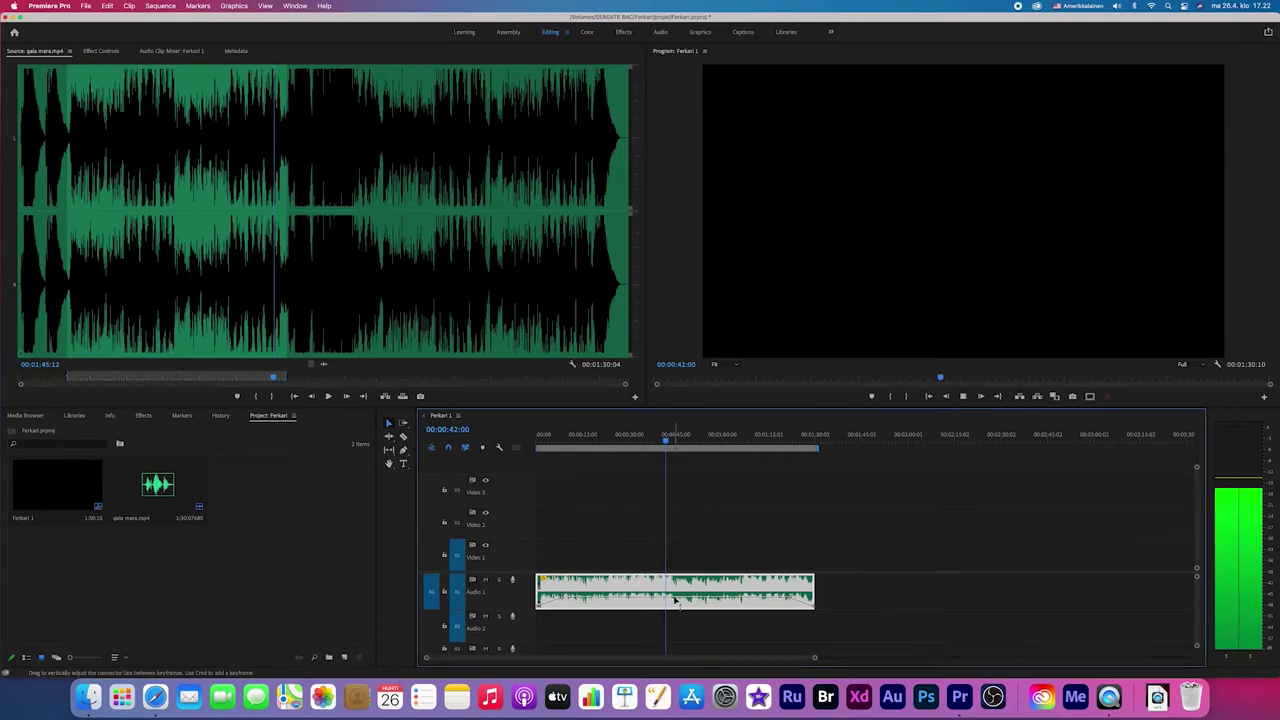
pyautogui.press('space')
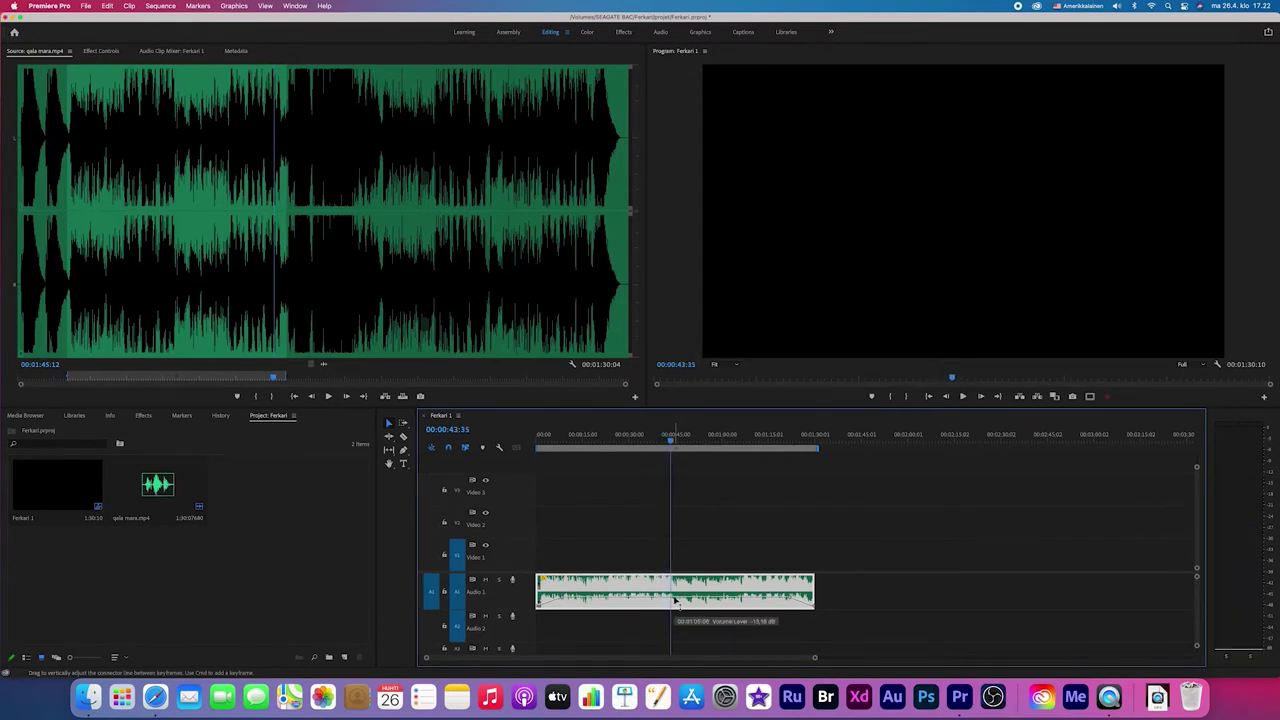
pyautogui.moveTo(676, 592); pyautogui.dragTo(676, 586)
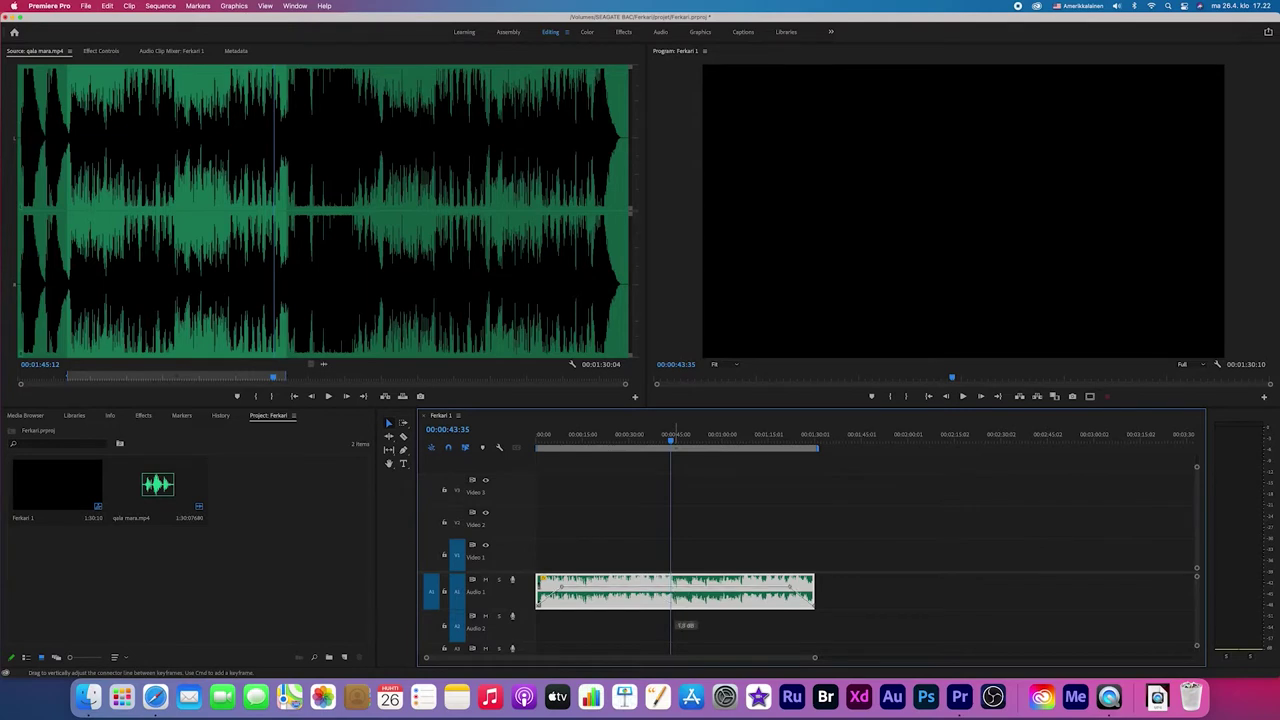
pyautogui.press('space')
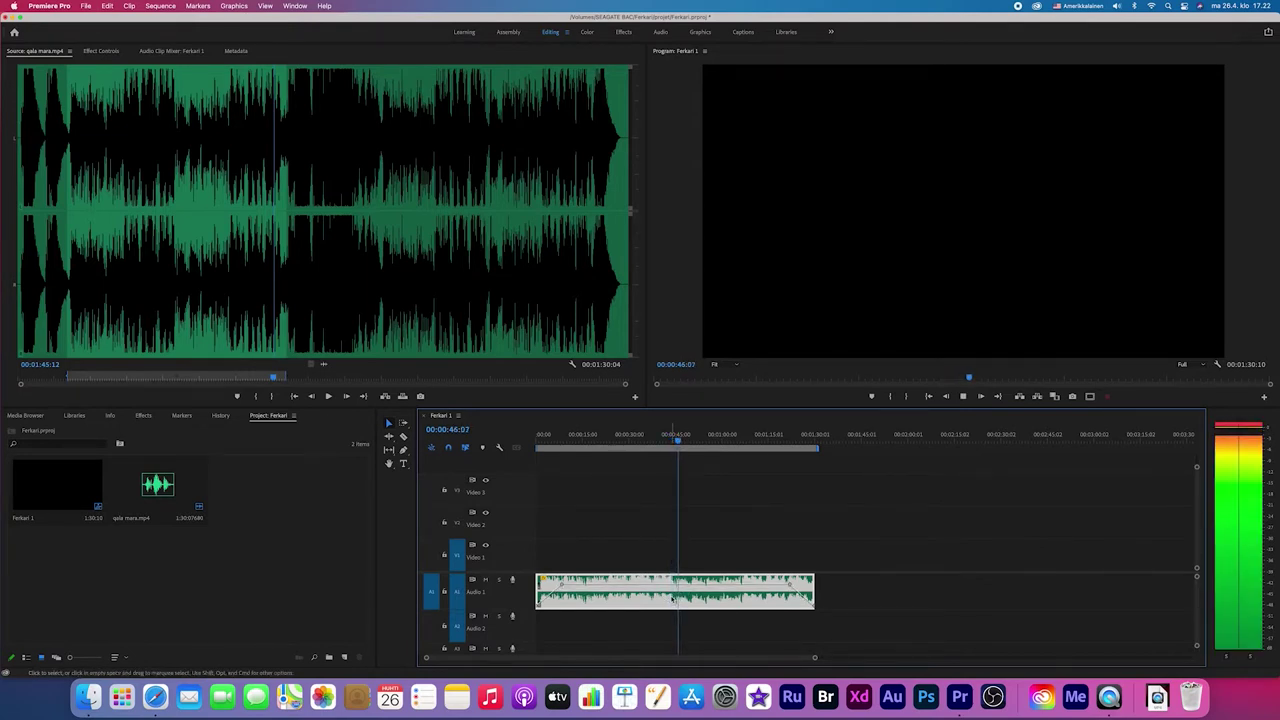
pyautogui.press('space')
pyautogui.keyDown('super'); pyautogui.click(555, 592); pyautogui.keyUp('super')
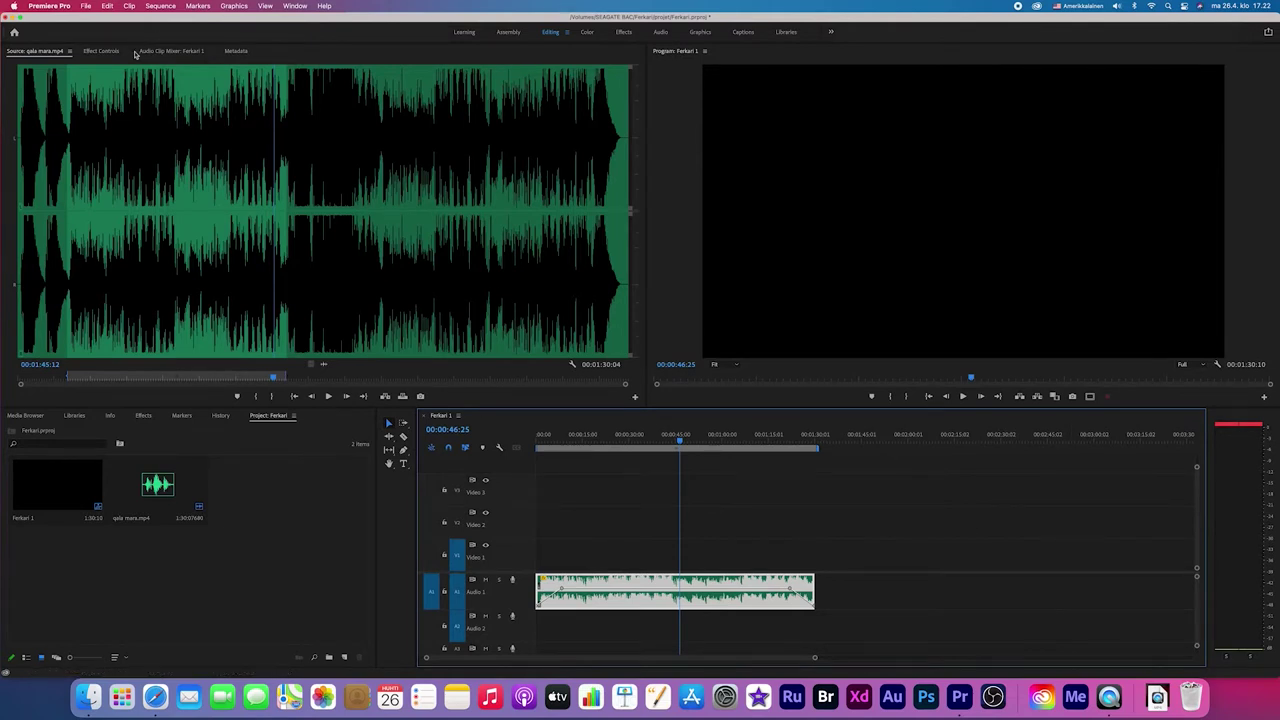
# Reveal the Volume Level keyframes in Effect Controls and move the first keyframe later, previewing playback
pyautogui.click(103, 51)
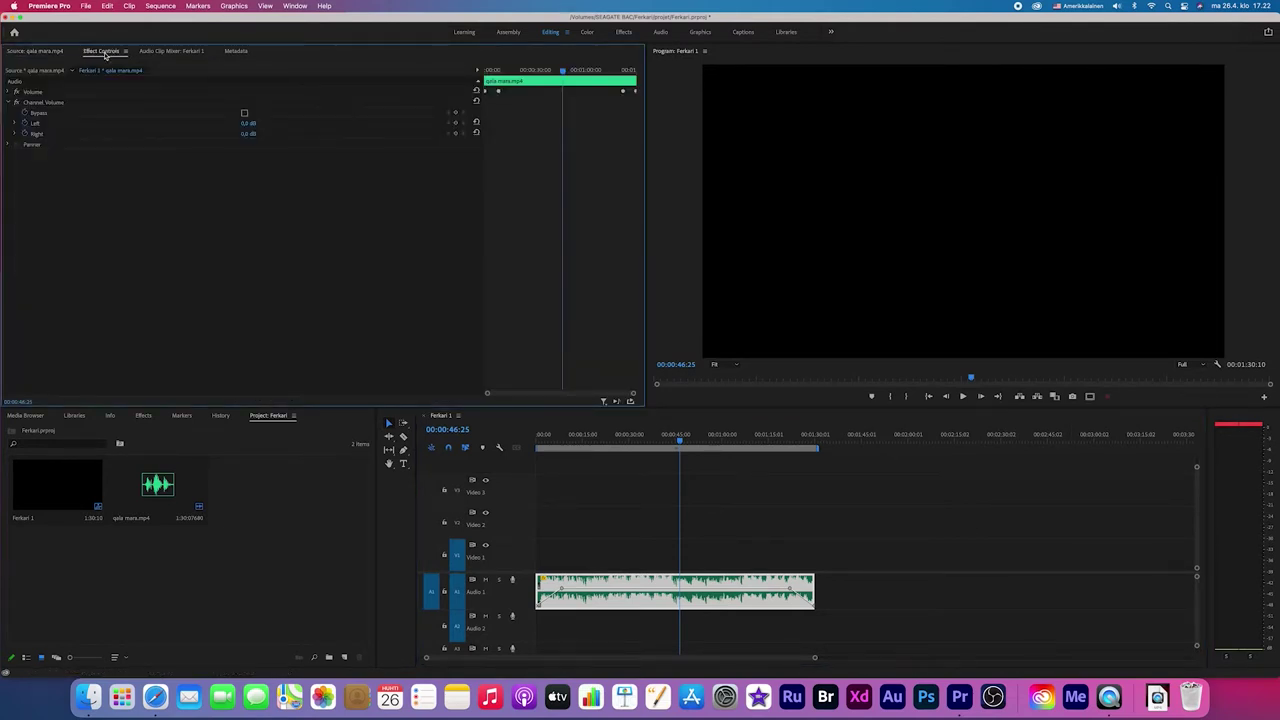
pyautogui.click(12, 92)
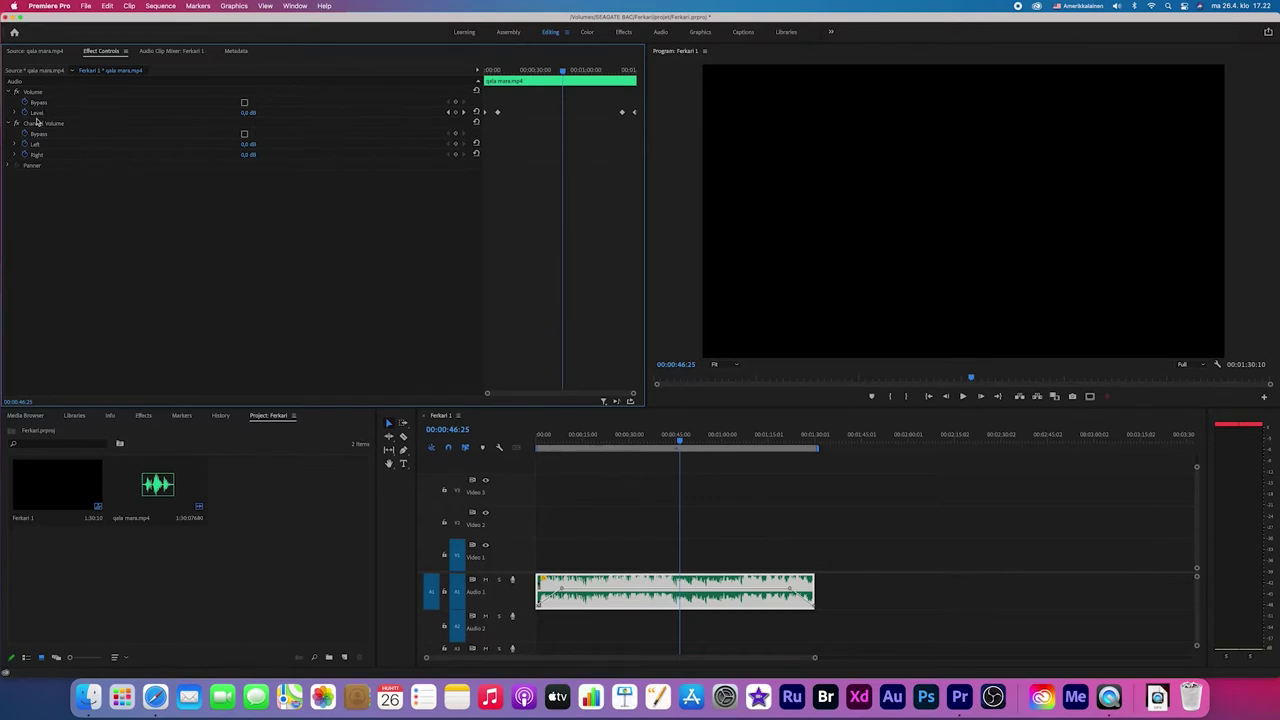
pyautogui.click(15, 114)
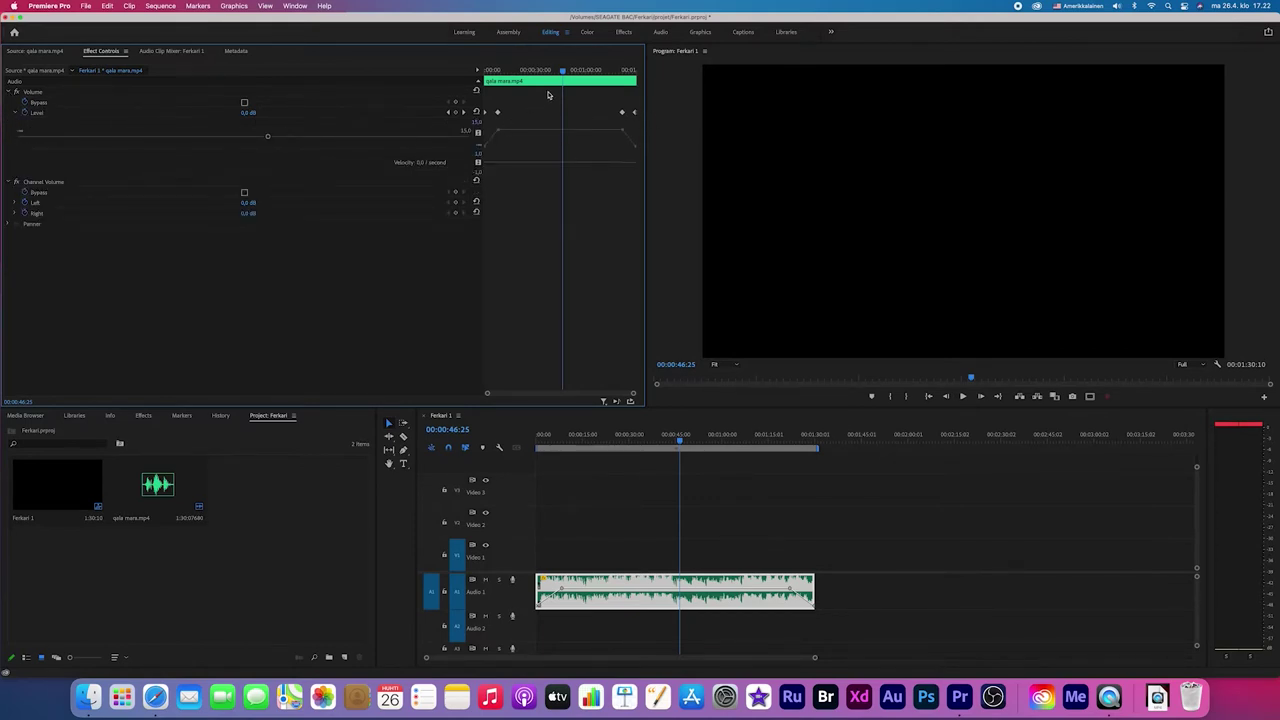
pyautogui.moveTo(563, 83); pyautogui.dragTo(479, 78)
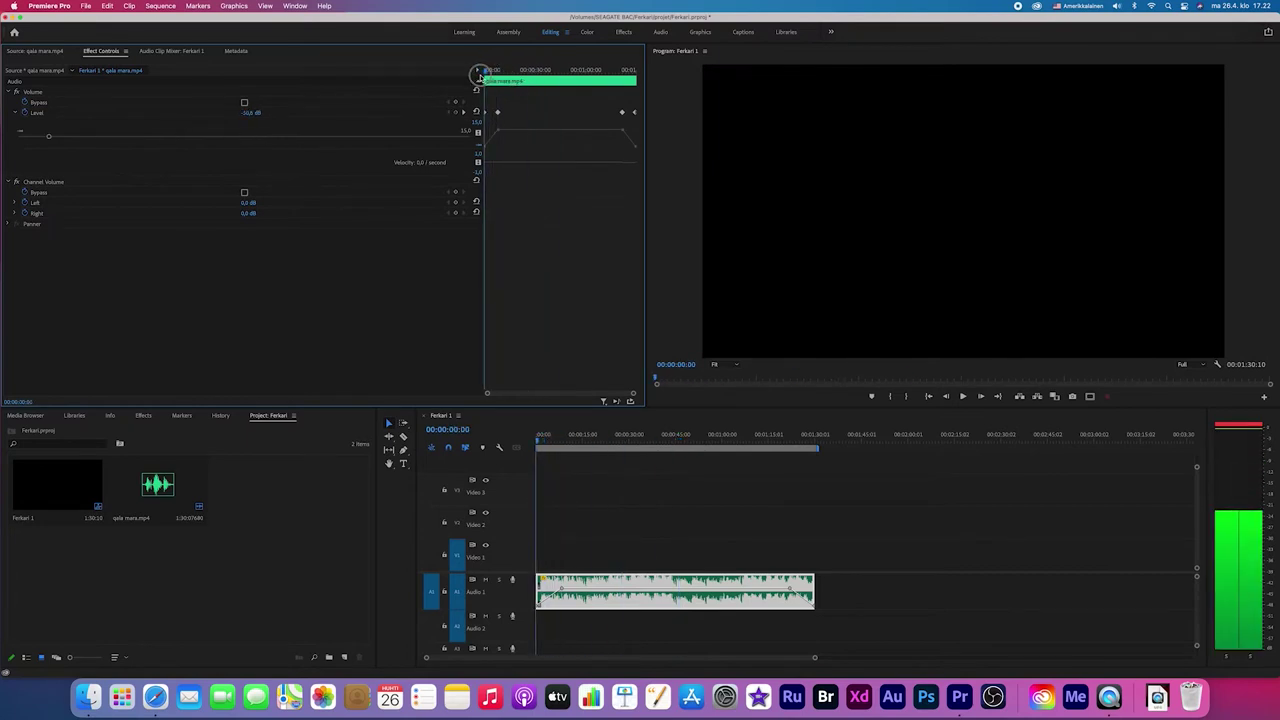
pyautogui.press('space')
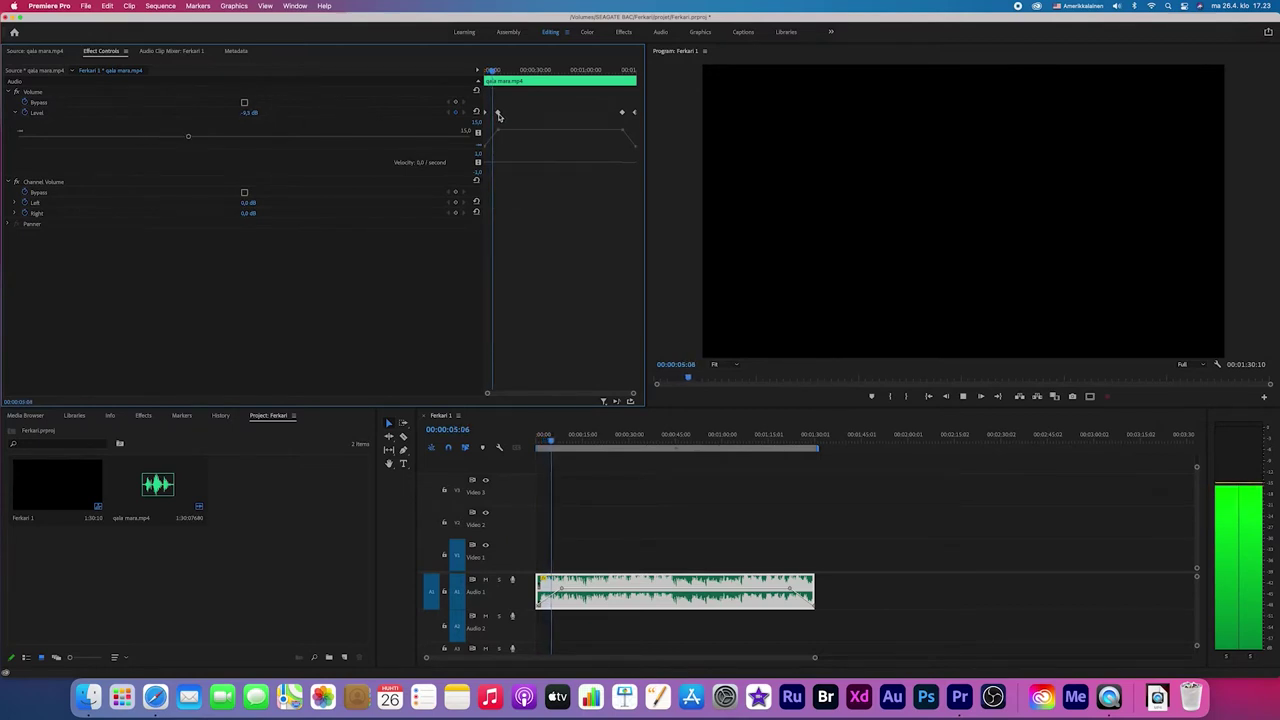
pyautogui.press('space')
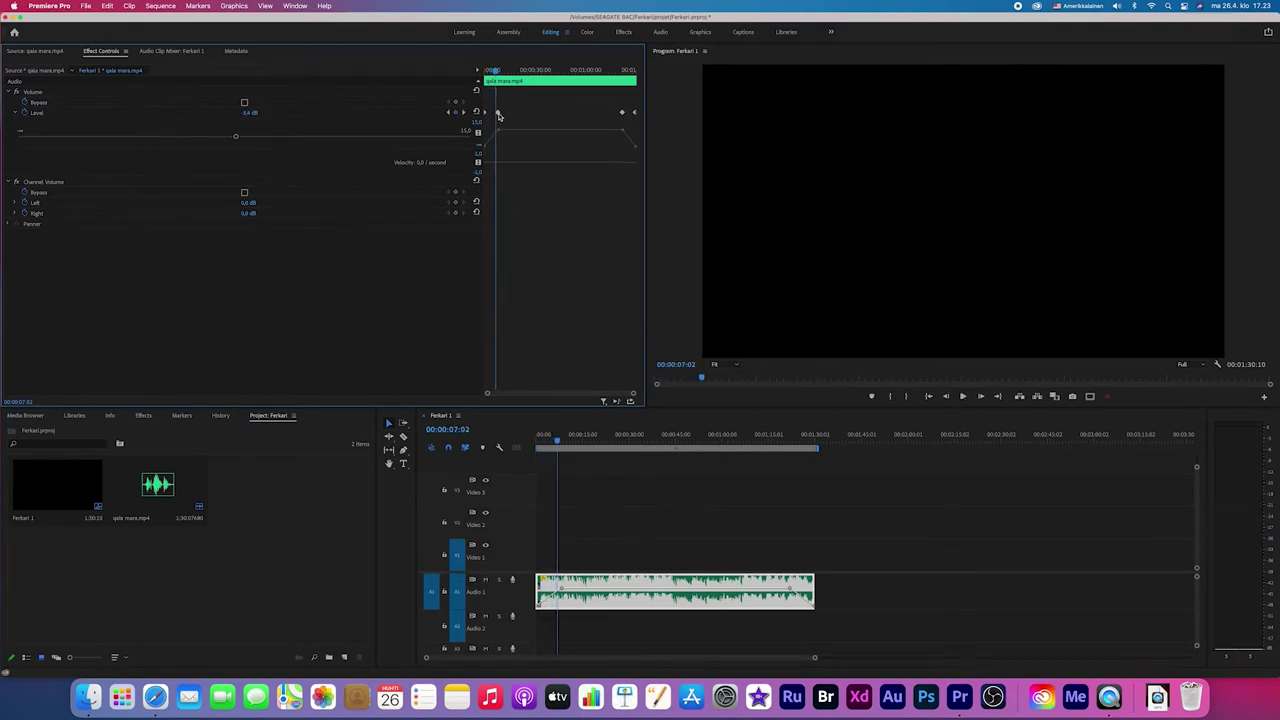
pyautogui.moveTo(509, 115); pyautogui.dragTo(517, 115)
pyautogui.press('space')
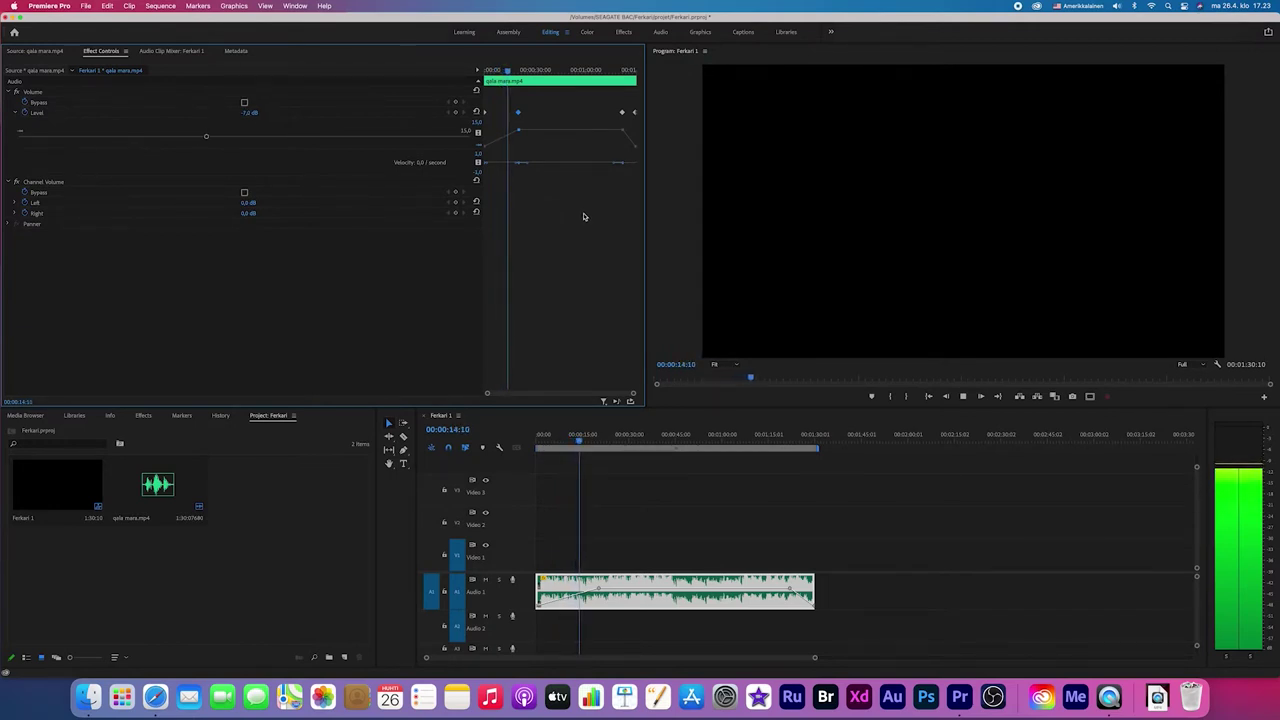
pyautogui.press('space')
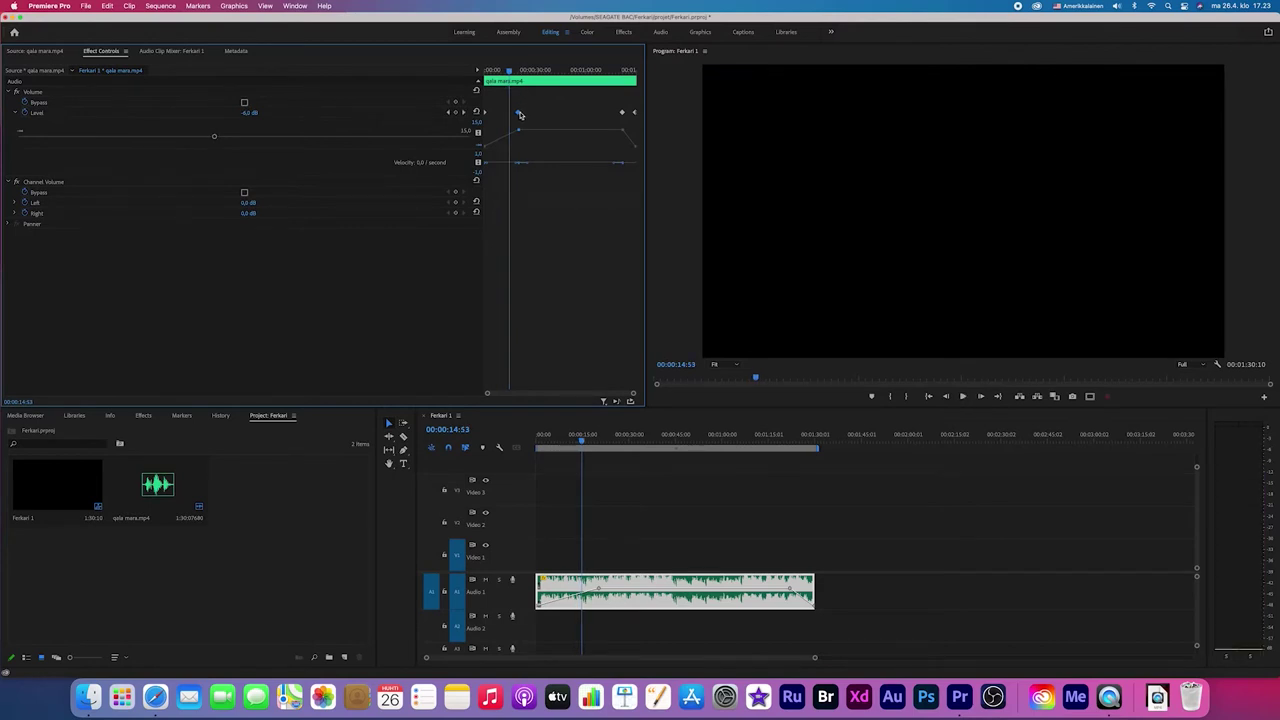
# Snap the first keyframe to the playhead, shift the fade-out keyframe earlier, and play the ending
pyautogui.moveTo(519, 114); pyautogui.dragTo(508, 113)
pyautogui.moveTo(623, 114); pyautogui.dragTo(611, 113)
pyautogui.moveTo(510, 72); pyautogui.dragTo(607, 74)
pyautogui.press('space')
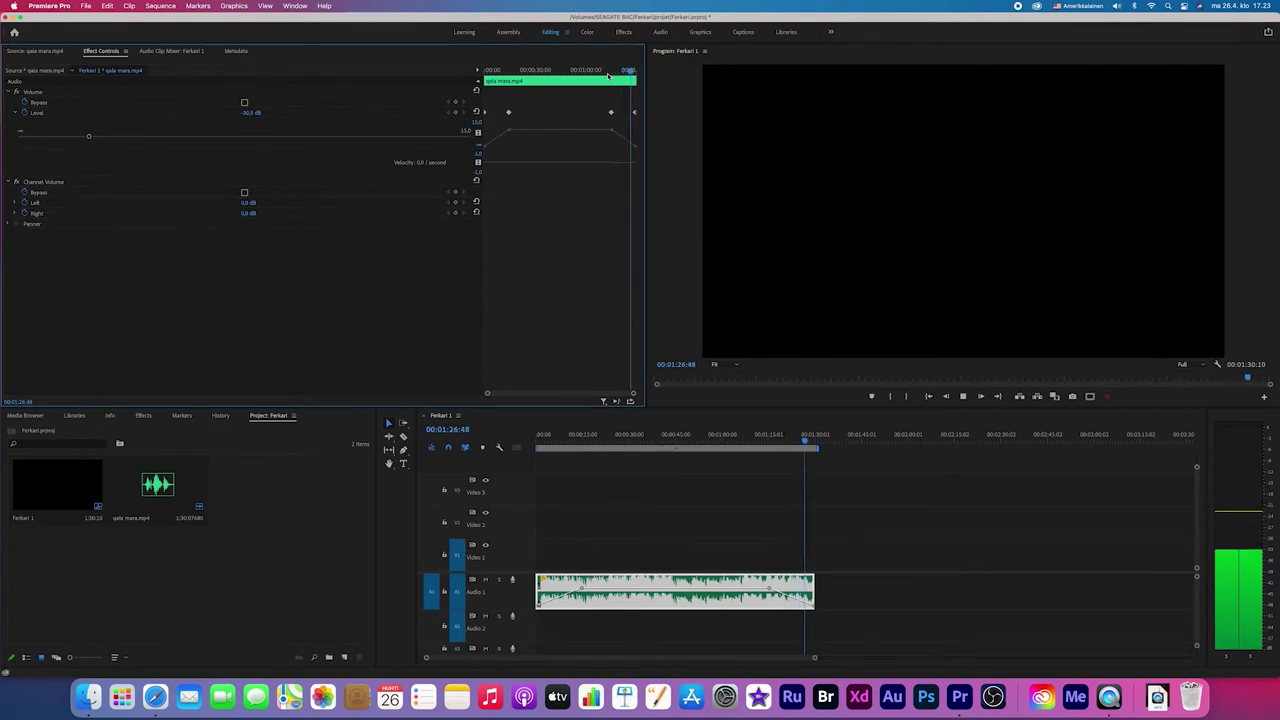
pyautogui.press('space')
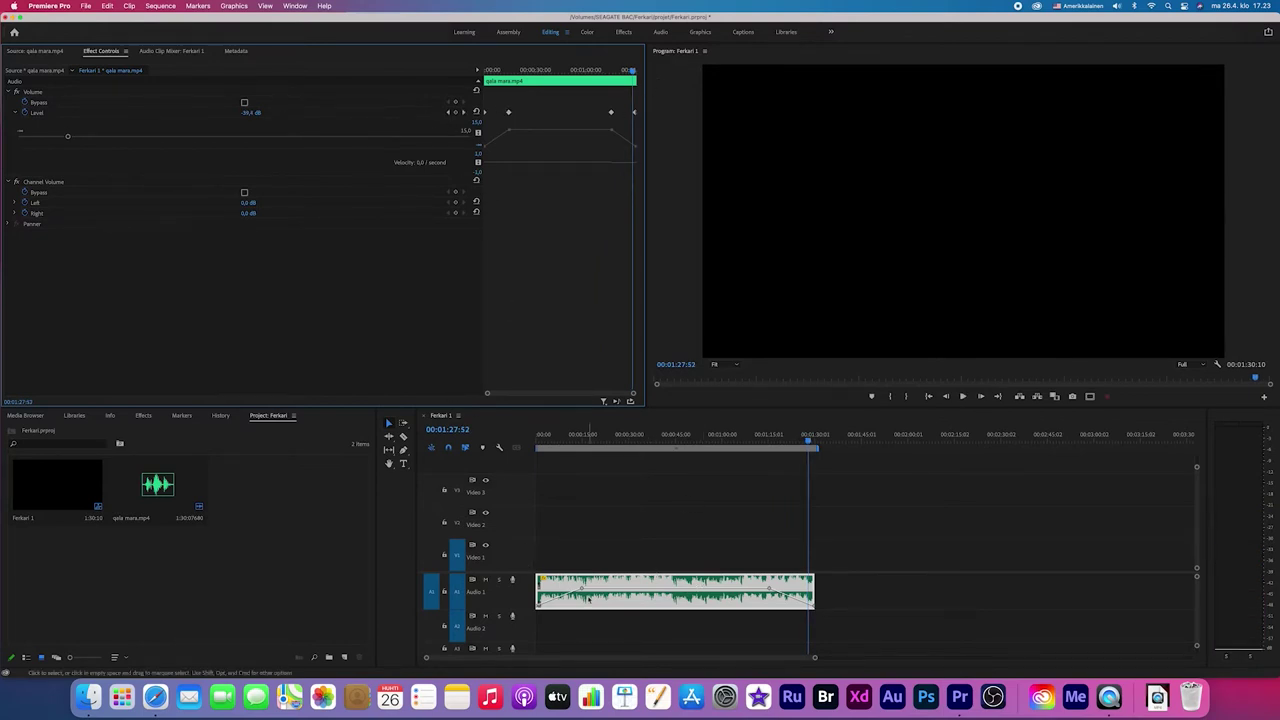
# Select the speech clip and nudge its fade-out volume keyframe slightly later
pyautogui.click(591, 627)
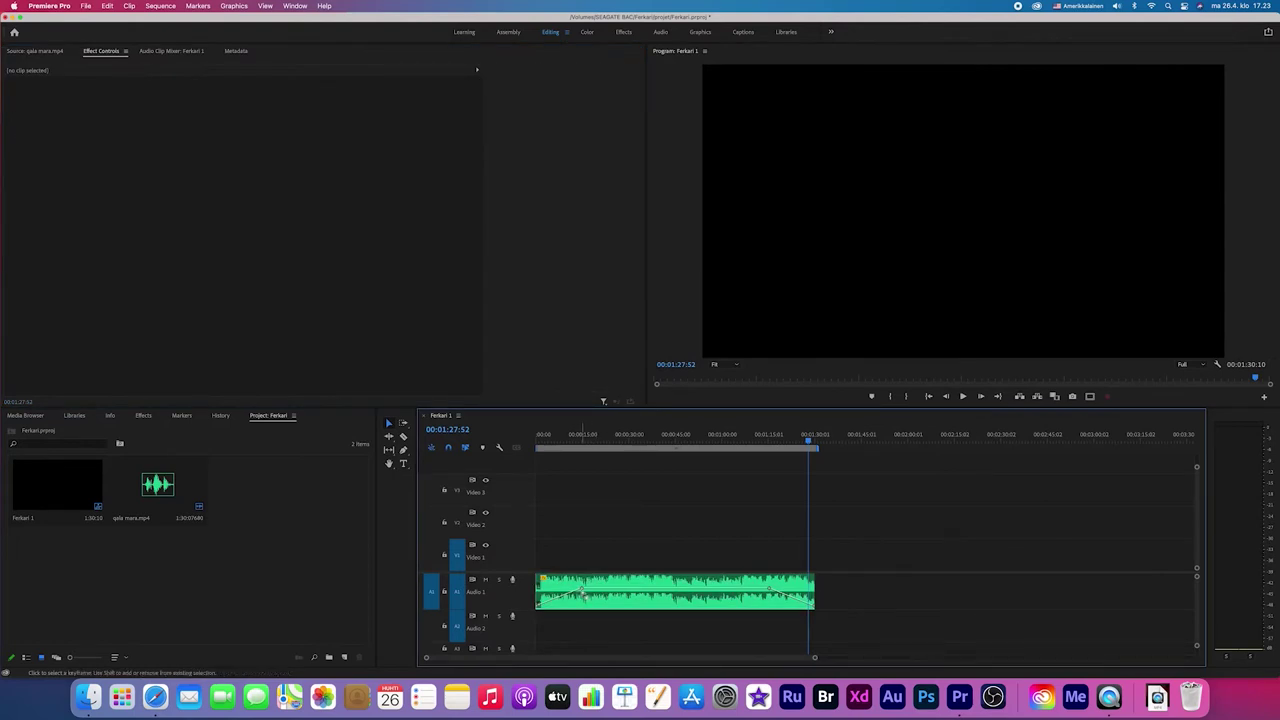
pyautogui.moveTo(583, 590); pyautogui.dragTo(570, 591)
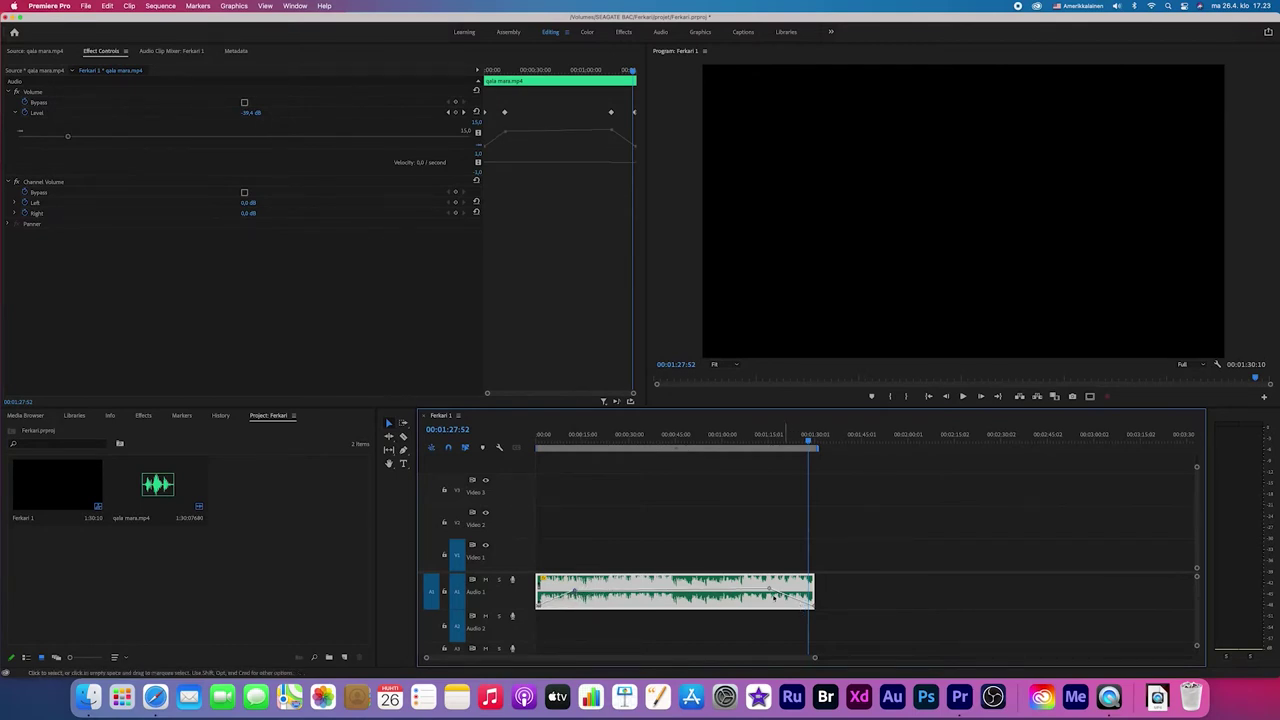
pyautogui.moveTo(772, 590)
pyautogui.moveTo(772, 590); pyautogui.dragTo(778, 590)
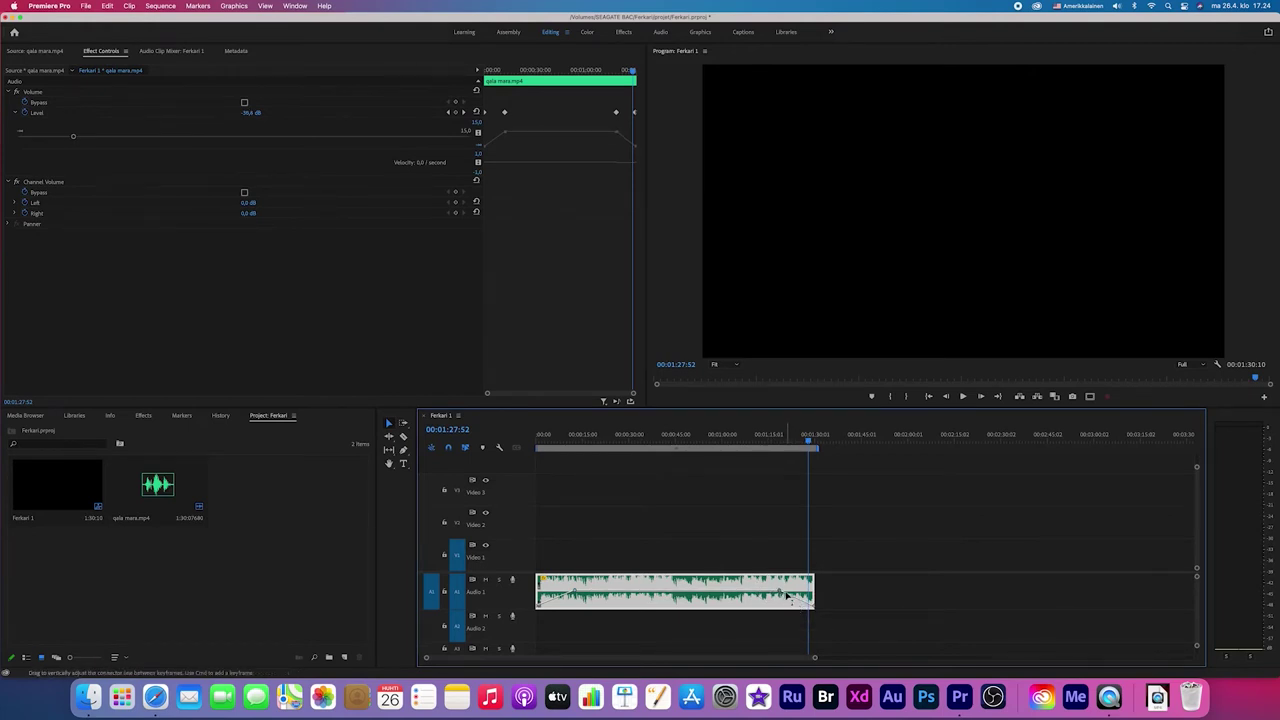
# Add two mid-clip volume keyframes, lower the level between them, and smooth both to Bezier
pyautogui.keyDown('super'); pyautogui.click(676, 596); pyautogui.keyUp('super')
pyautogui.keyDown('super'); pyautogui.click(704, 597); pyautogui.keyUp('super')
pyautogui.moveTo(694, 596); pyautogui.dragTo(700, 598)
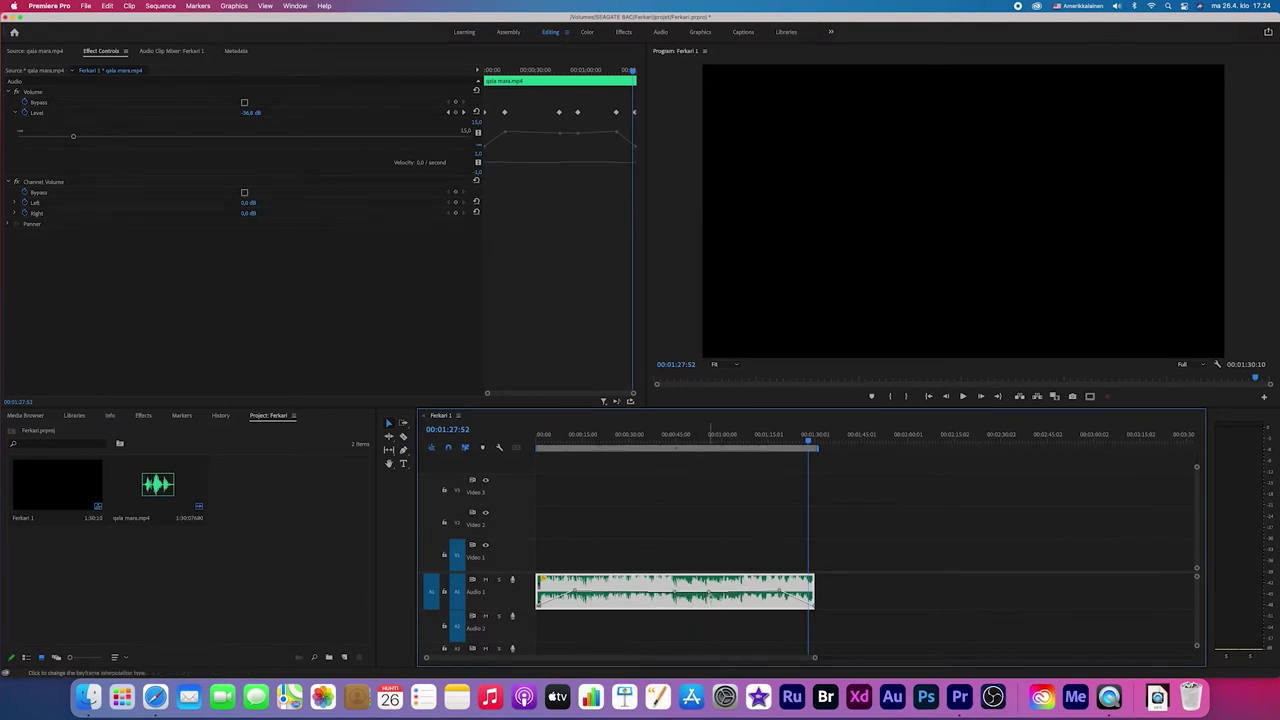
pyautogui.keyDown('super'); pyautogui.click(708, 598); pyautogui.keyUp('super')
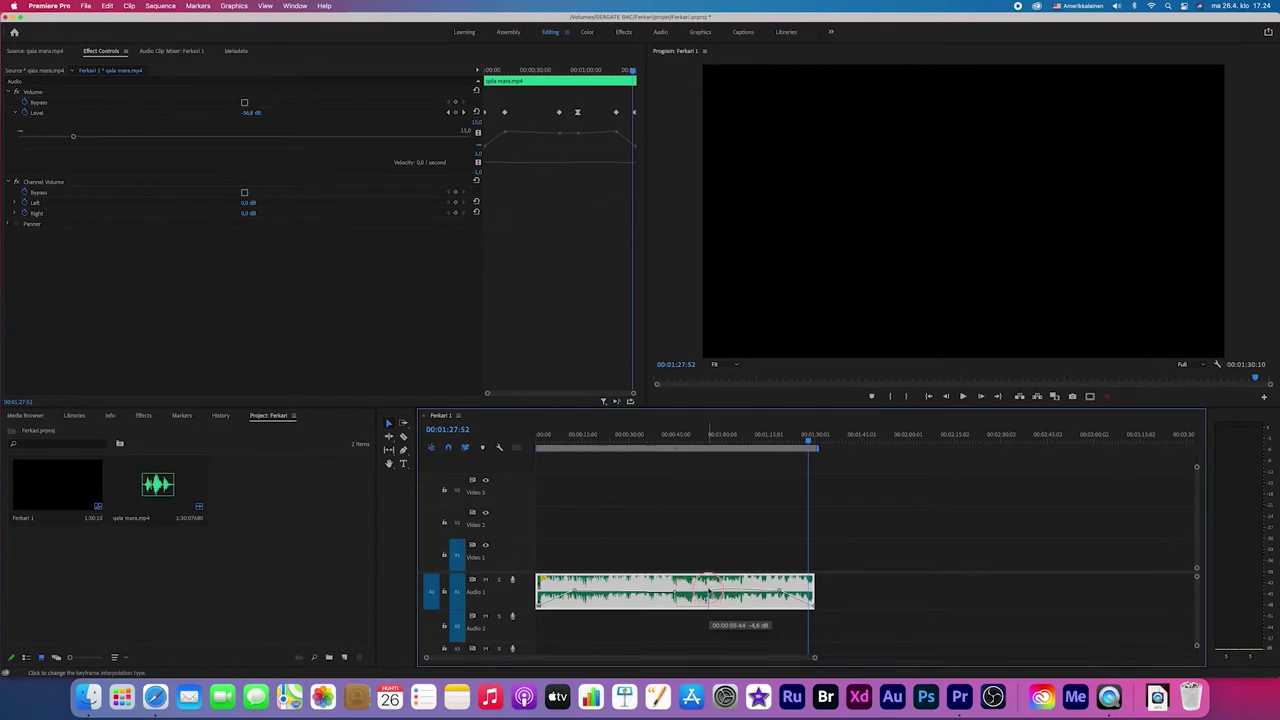
pyautogui.click(708, 596)
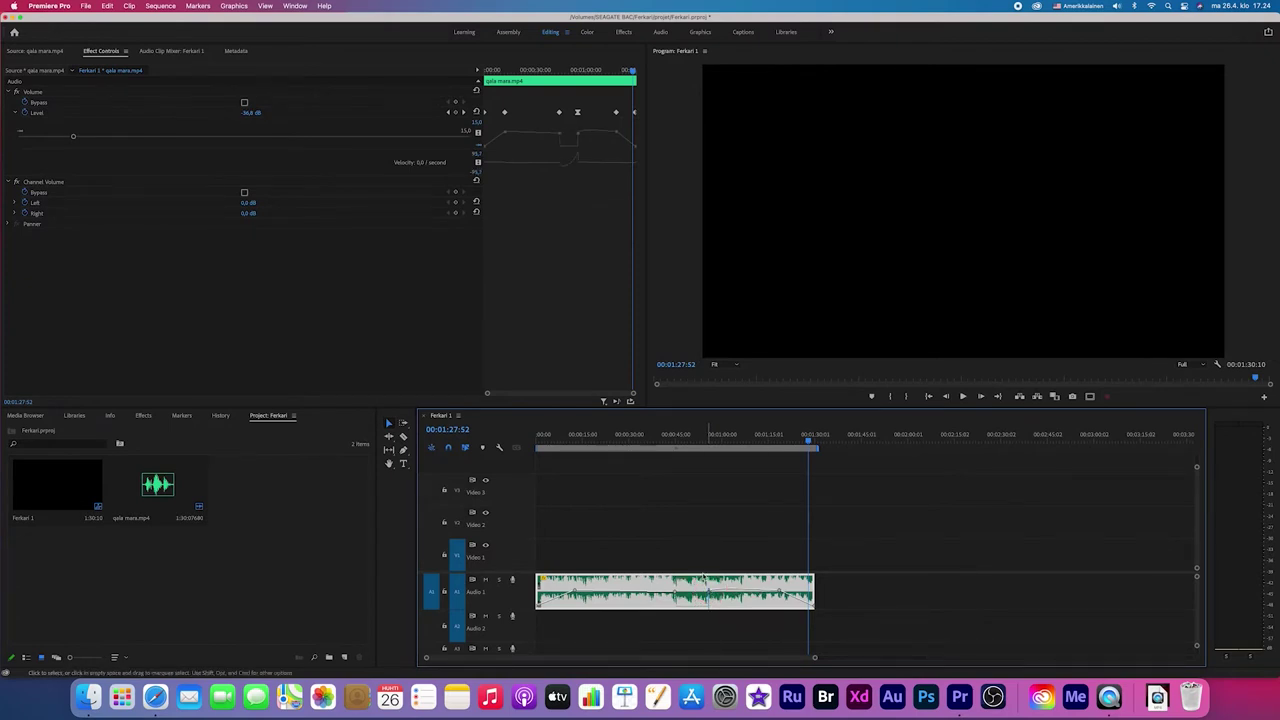
# Preview the dip from about 00:00:55, lower it further, and shift the speech clip later on Audio 1
pyautogui.click(668, 441)
pyautogui.press('space')
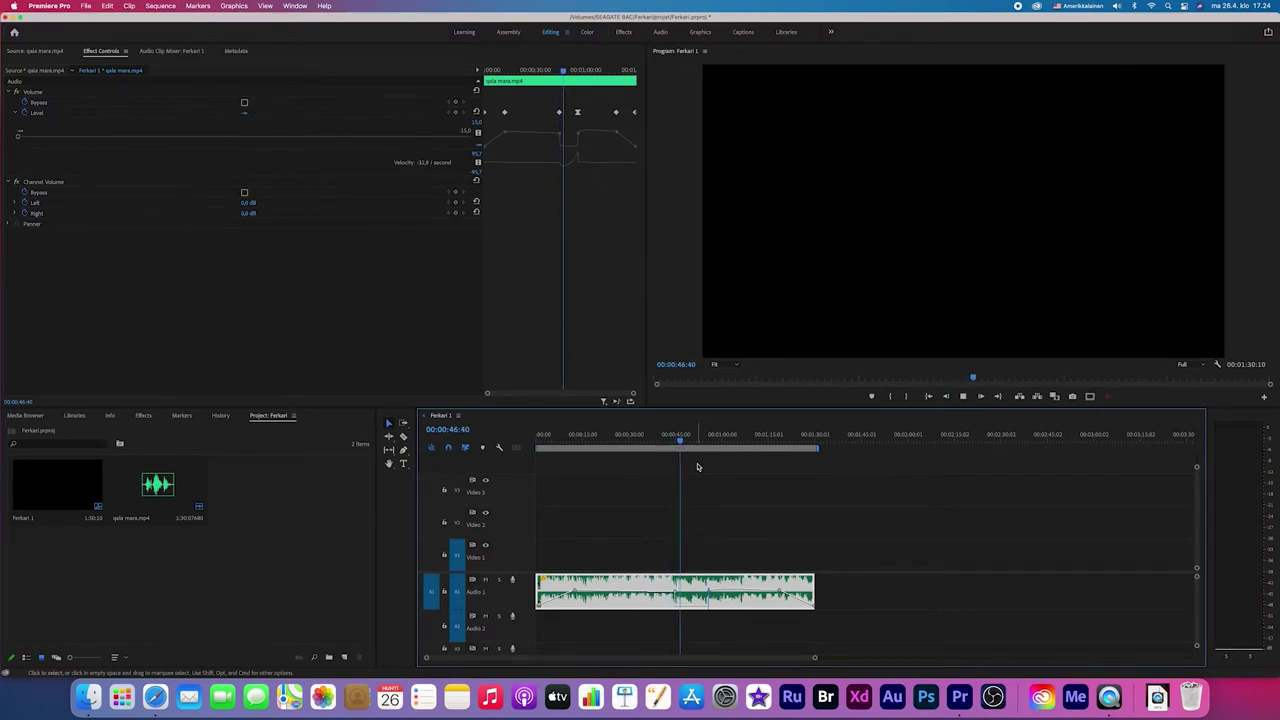
pyautogui.click(707, 445)
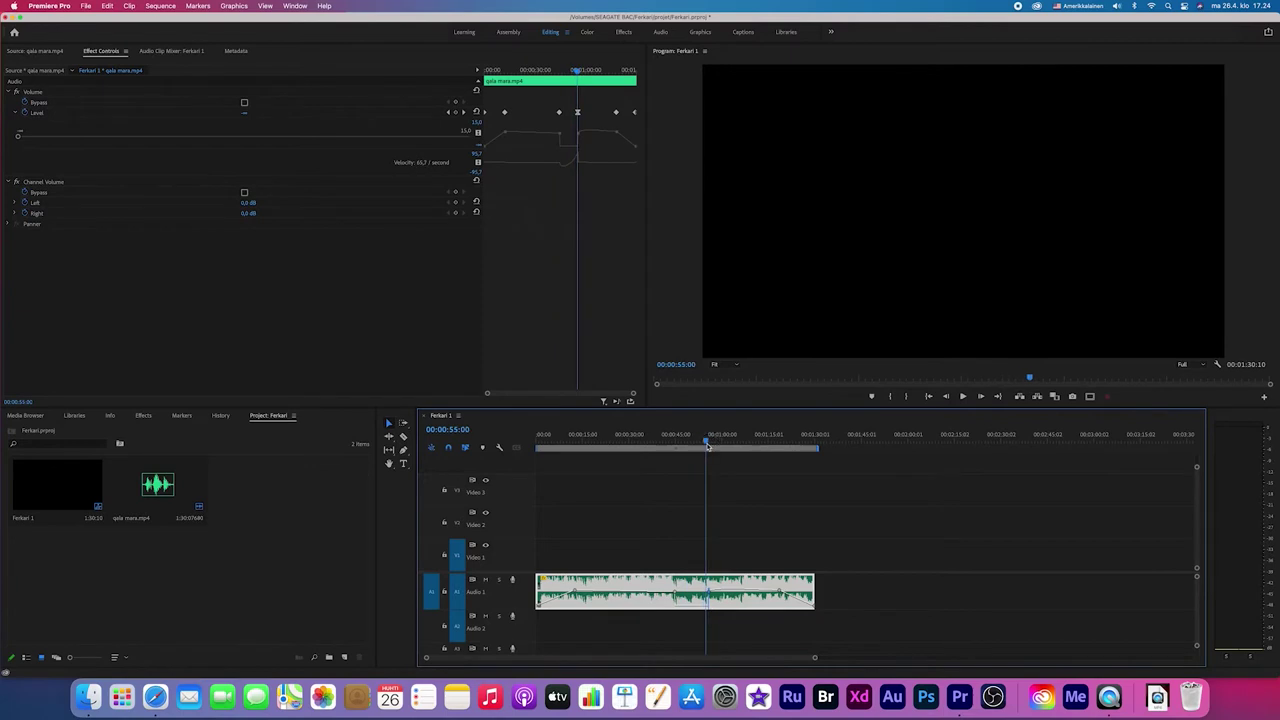
pyautogui.press('space')
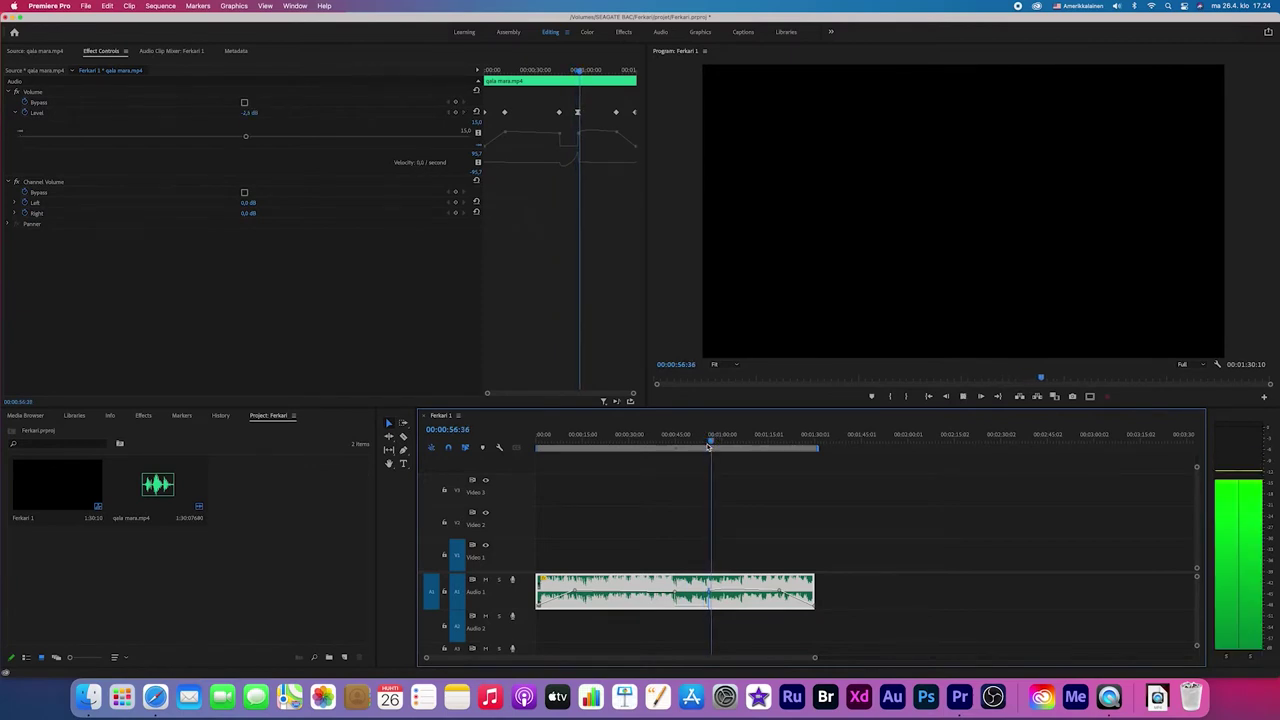
pyautogui.press('space')
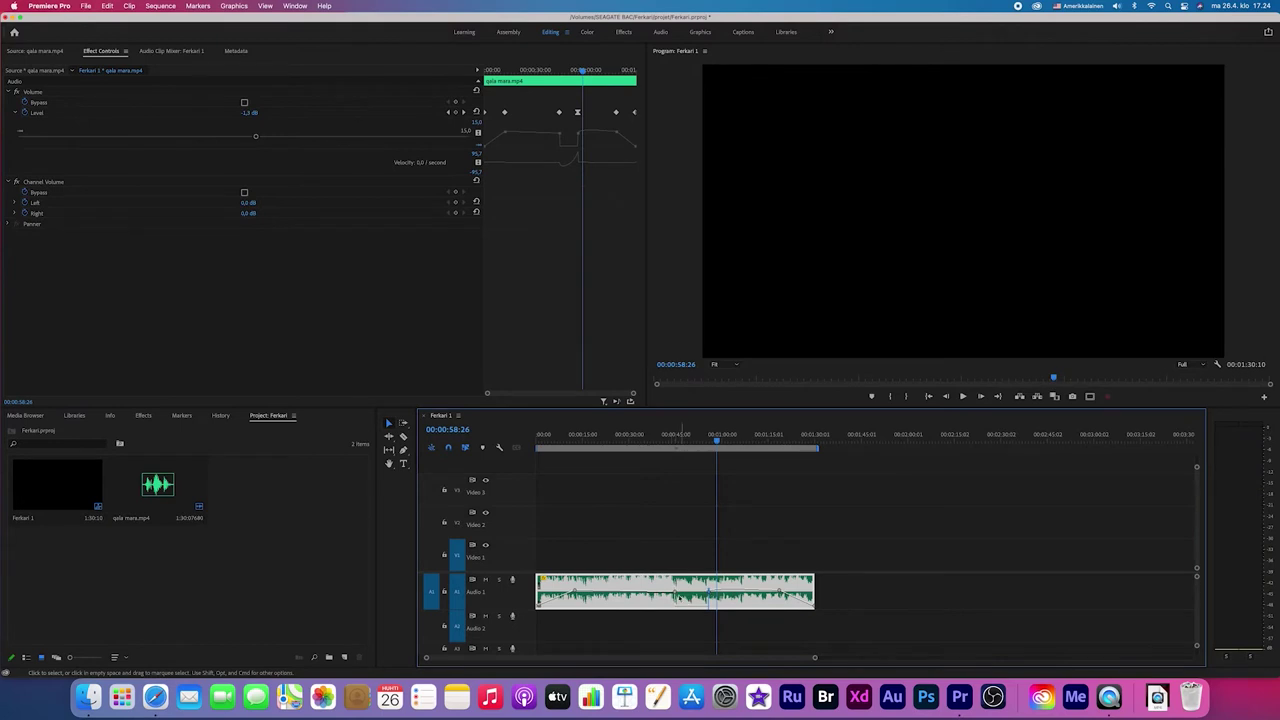
pyautogui.moveTo(675, 597); pyautogui.dragTo(680, 598)
pyautogui.moveTo(618, 585); pyautogui.dragTo(652, 585)
pyautogui.click(588, 449)
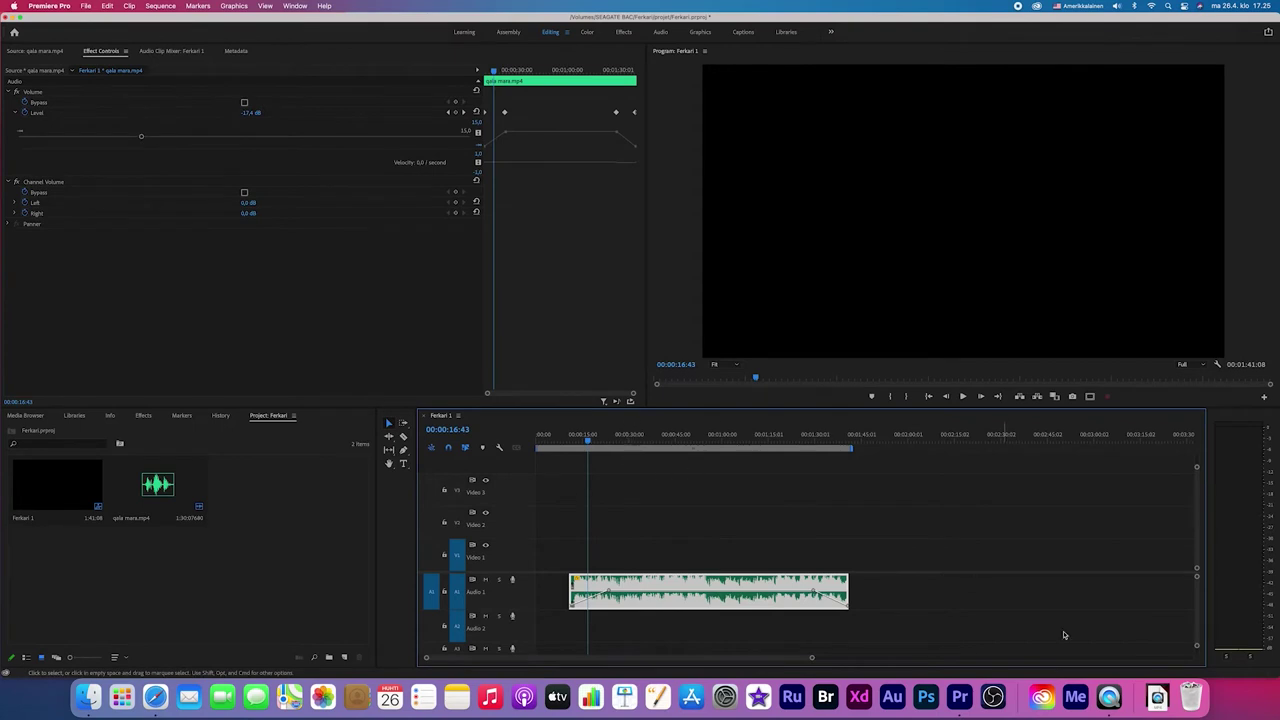
# Import sherko bekas.mp4 from the Downloads folder into the project bin and load it for preview
pyautogui.click(1157, 697)
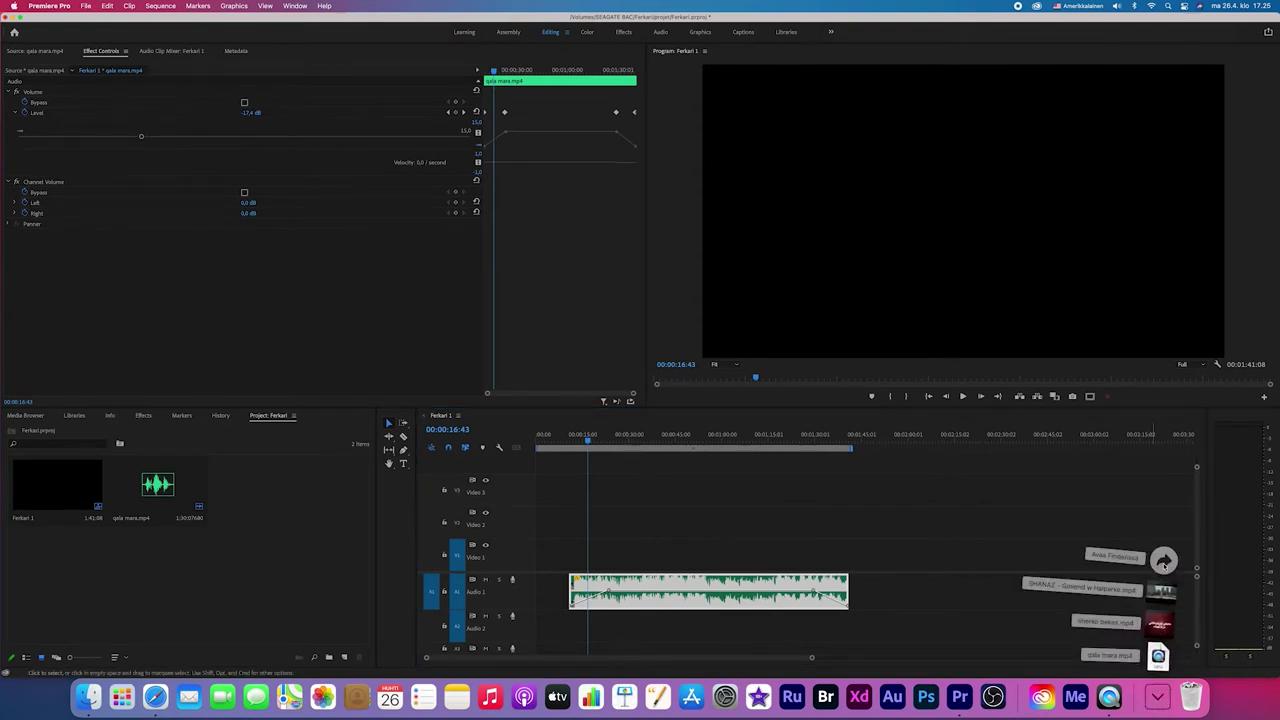
pyautogui.click(1163, 561)
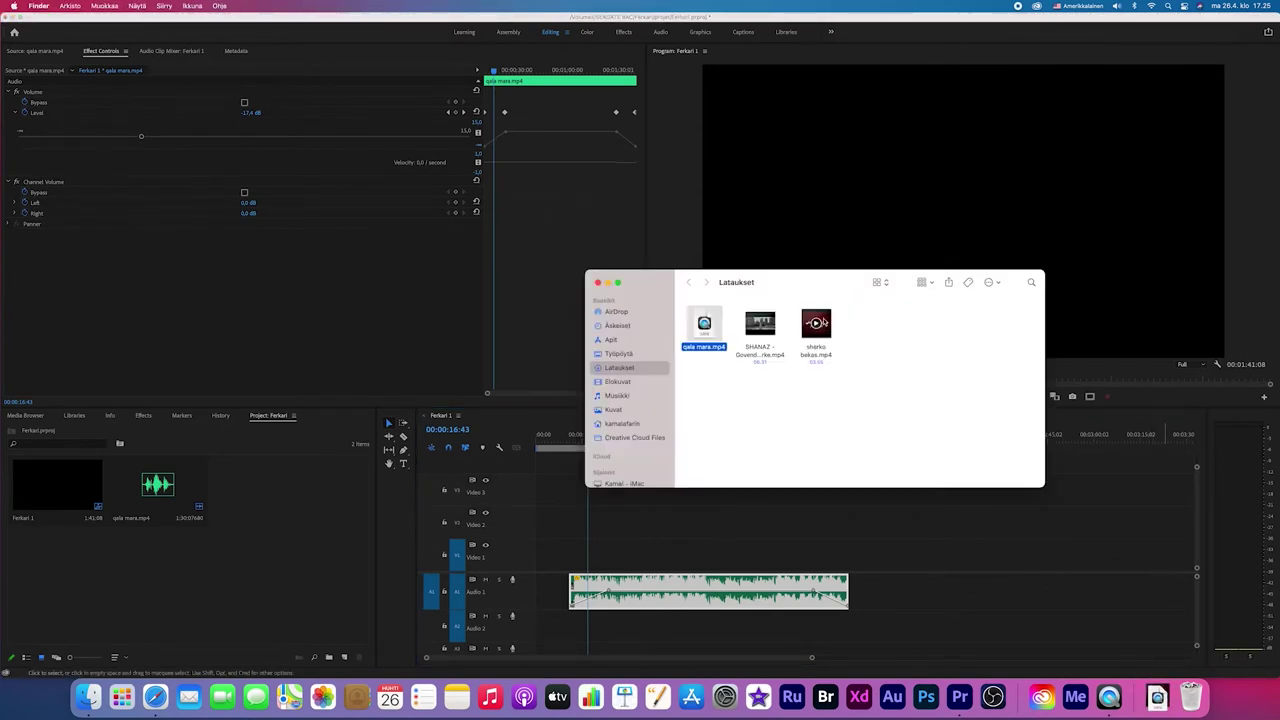
pyautogui.moveTo(818, 322); pyautogui.dragTo(259, 513)
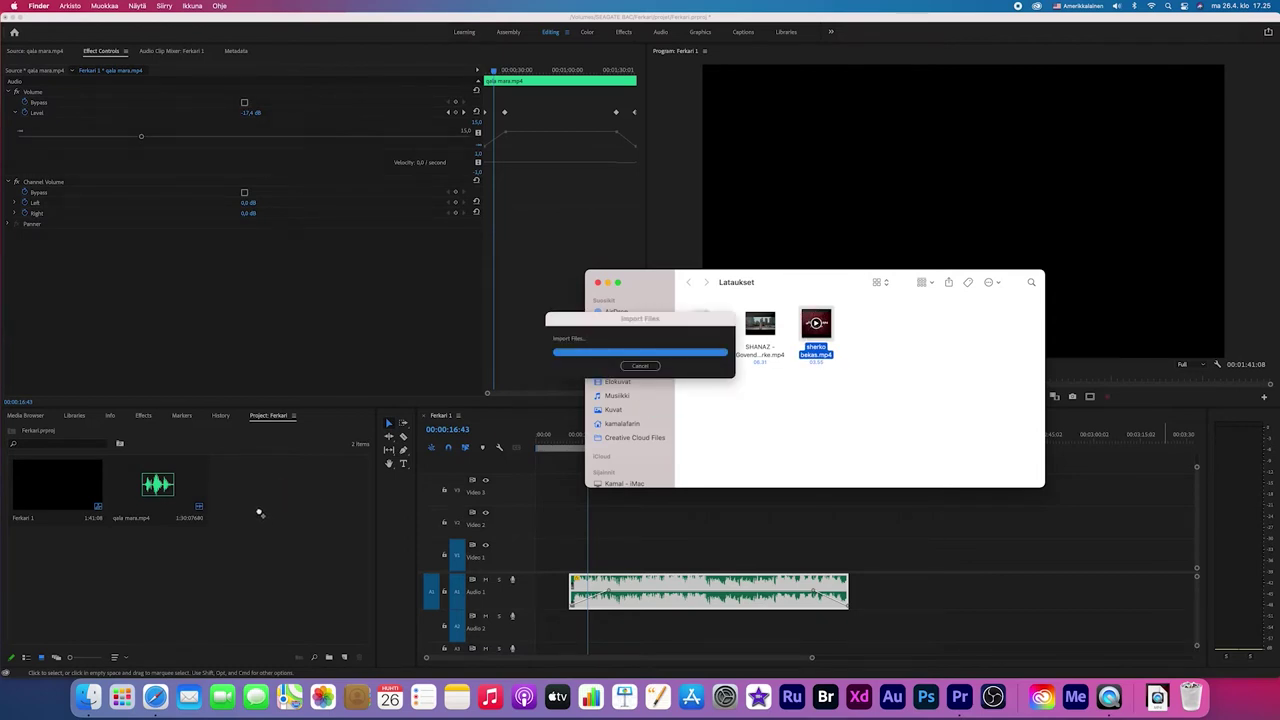
pyautogui.click(599, 283)
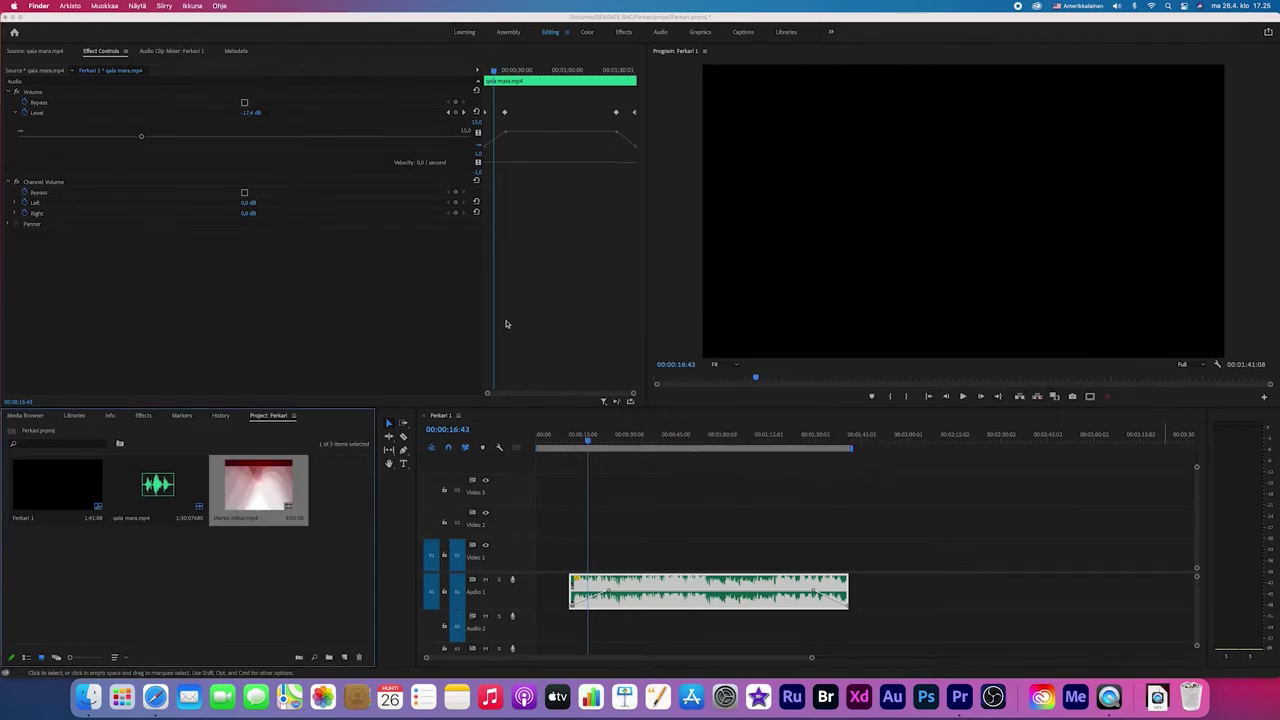
pyautogui.doubleClick(266, 484)
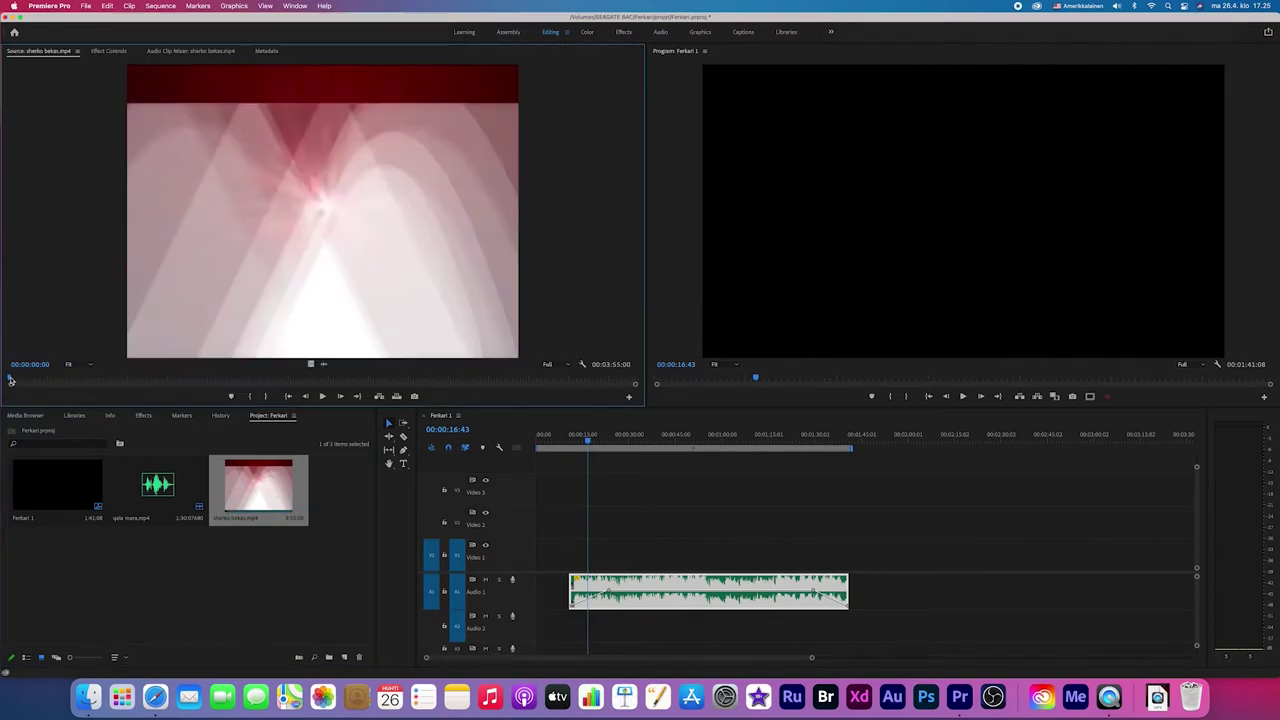
# Mark In at 00:00:13:23 and Out at 00:01:43:08 on sherko bekas.mp4 in the Source Monitor
pyautogui.moveTo(10, 381); pyautogui.dragTo(57, 384)
pyautogui.moveTo(55, 383); pyautogui.dragTo(47, 387)
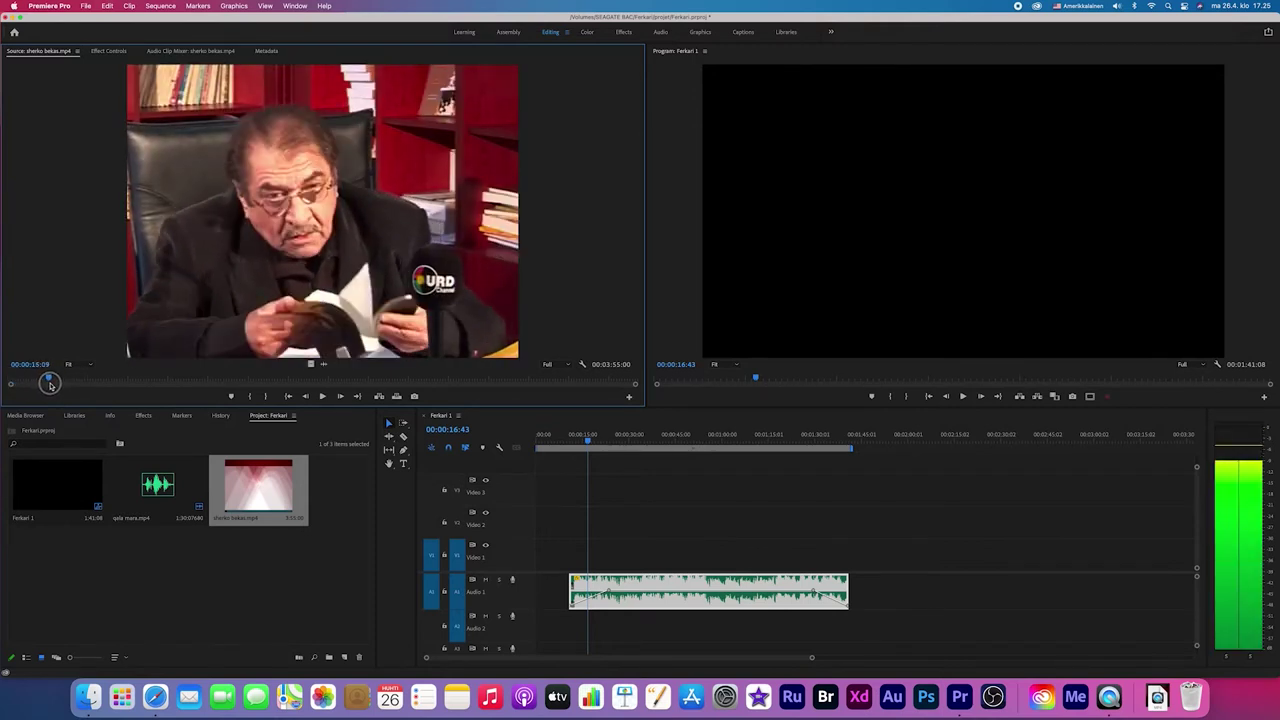
pyautogui.click(320, 397)
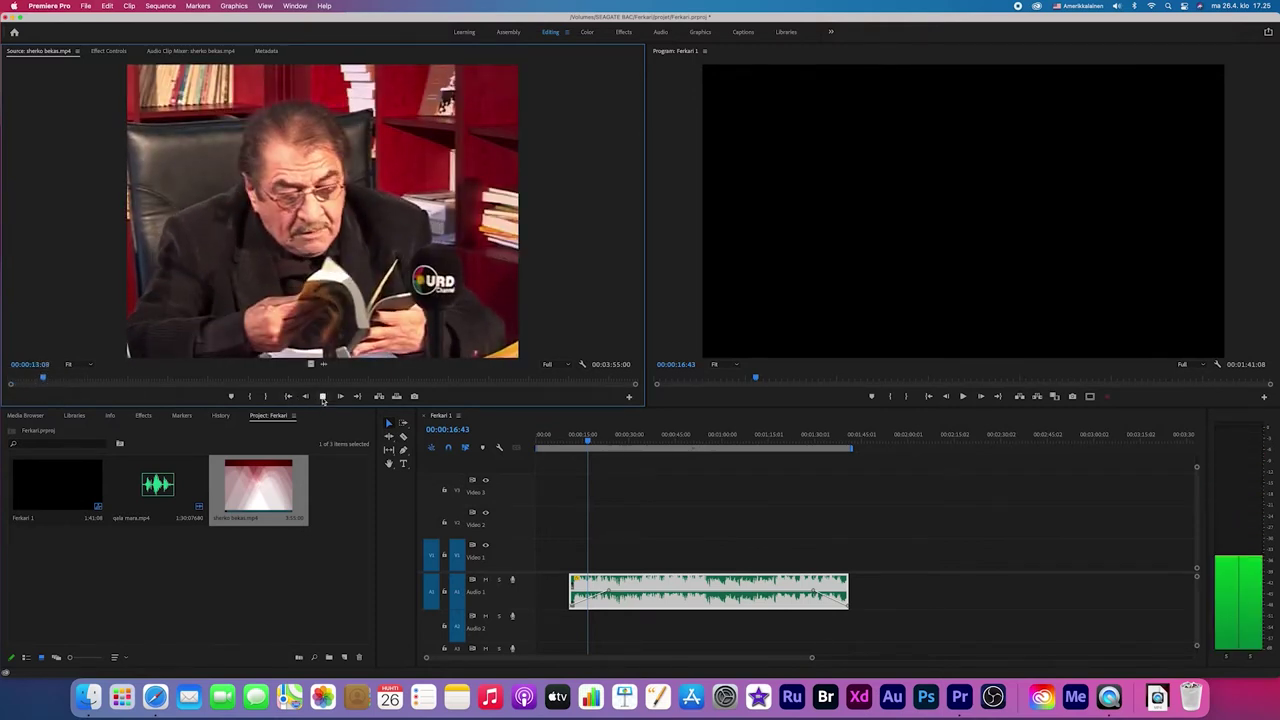
pyautogui.click(320, 397)
pyautogui.click(250, 397)
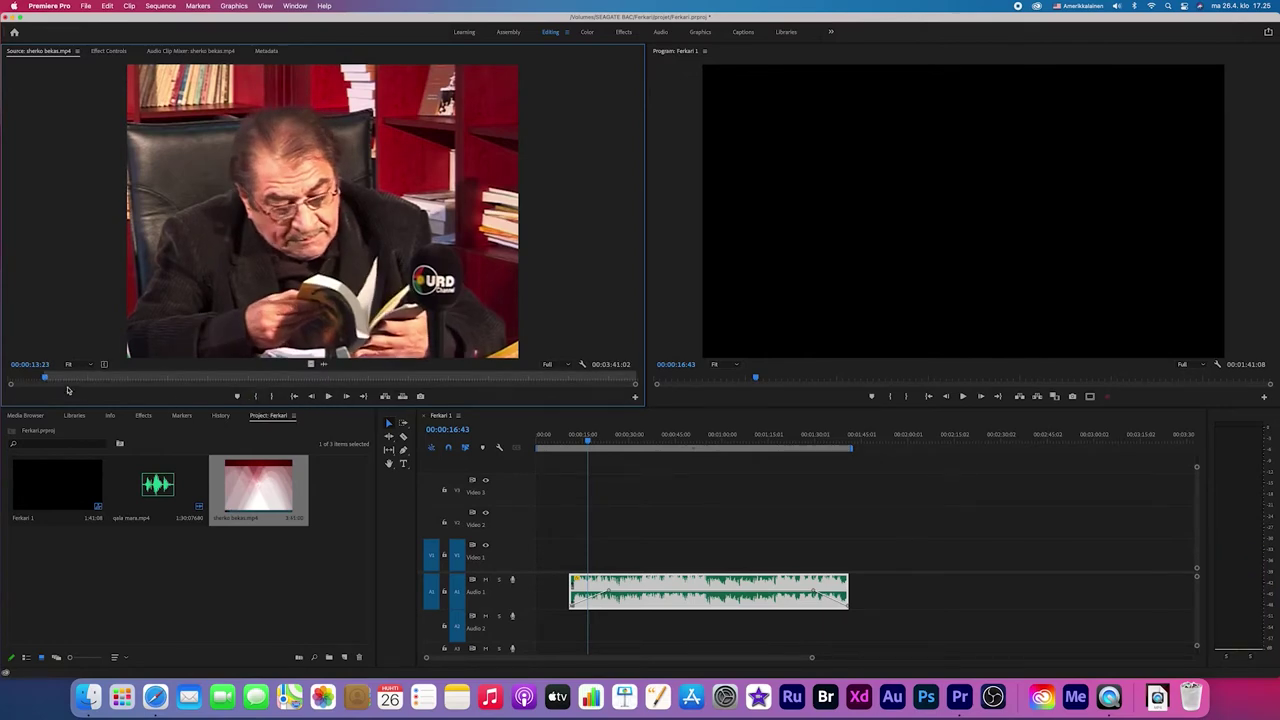
pyautogui.moveTo(55, 383); pyautogui.dragTo(273, 380)
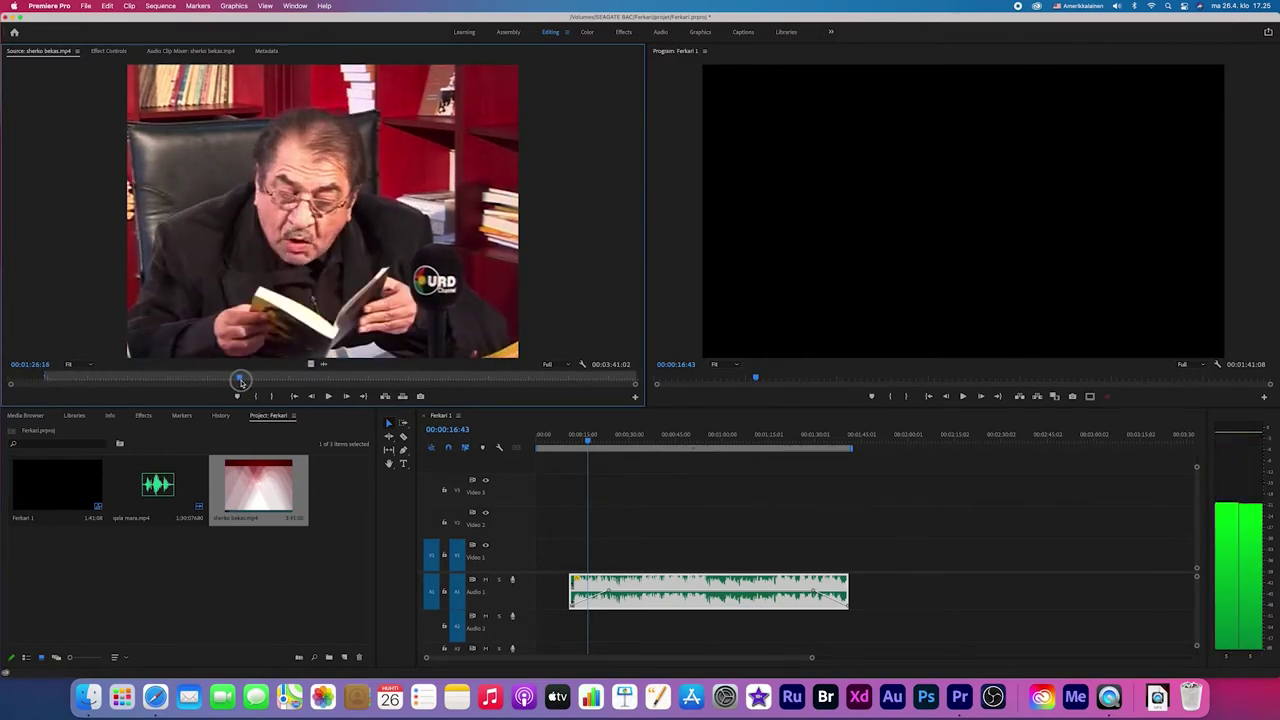
pyautogui.click(329, 397)
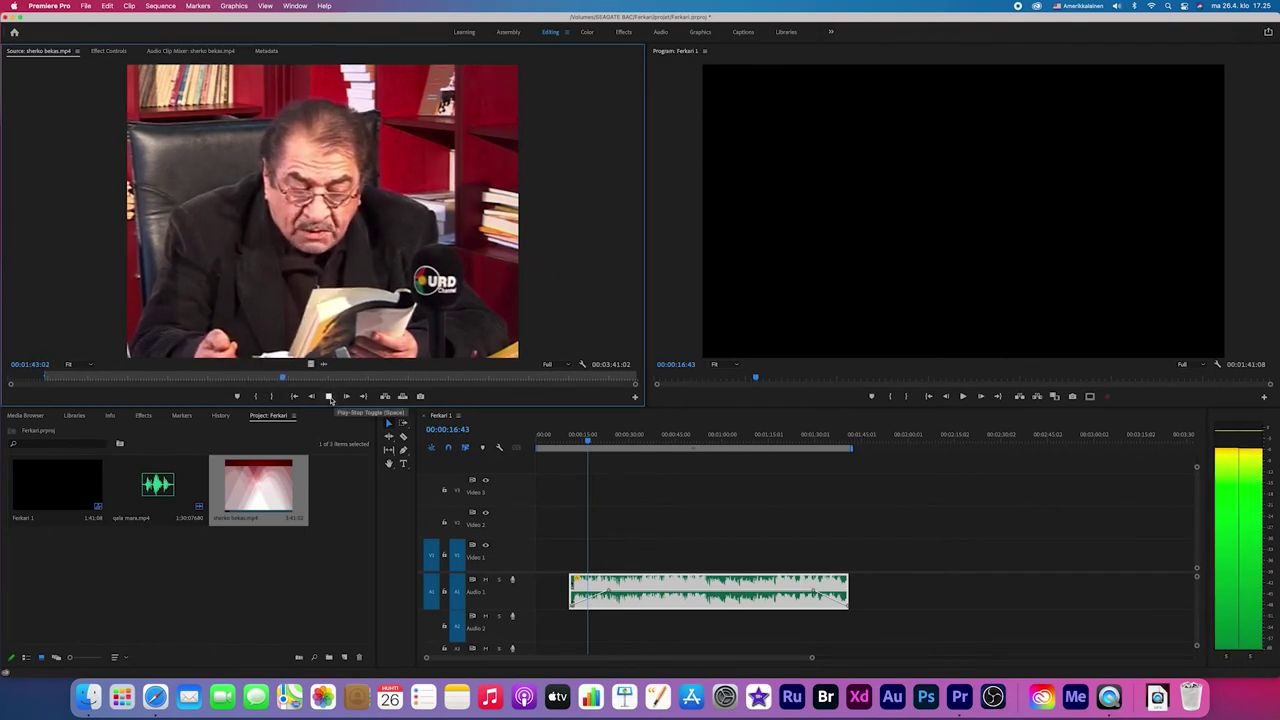
pyautogui.click(329, 397)
pyautogui.click(271, 397)
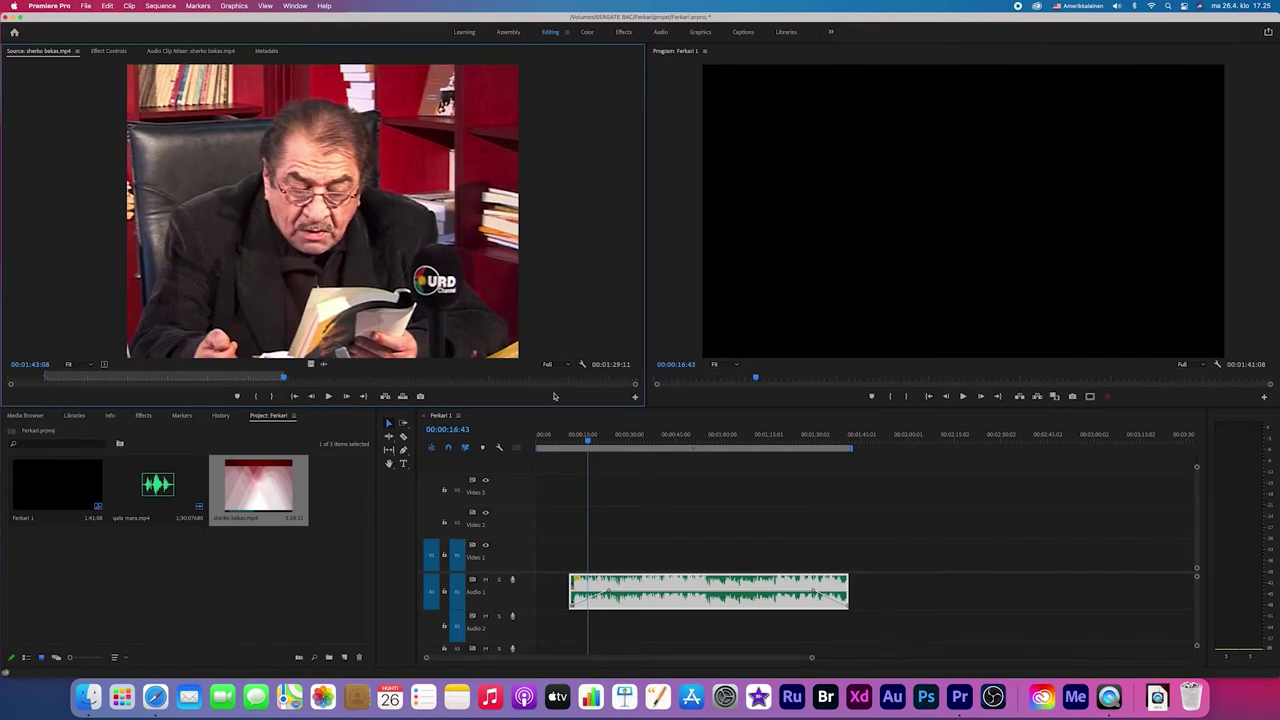
pyautogui.click(658, 584)
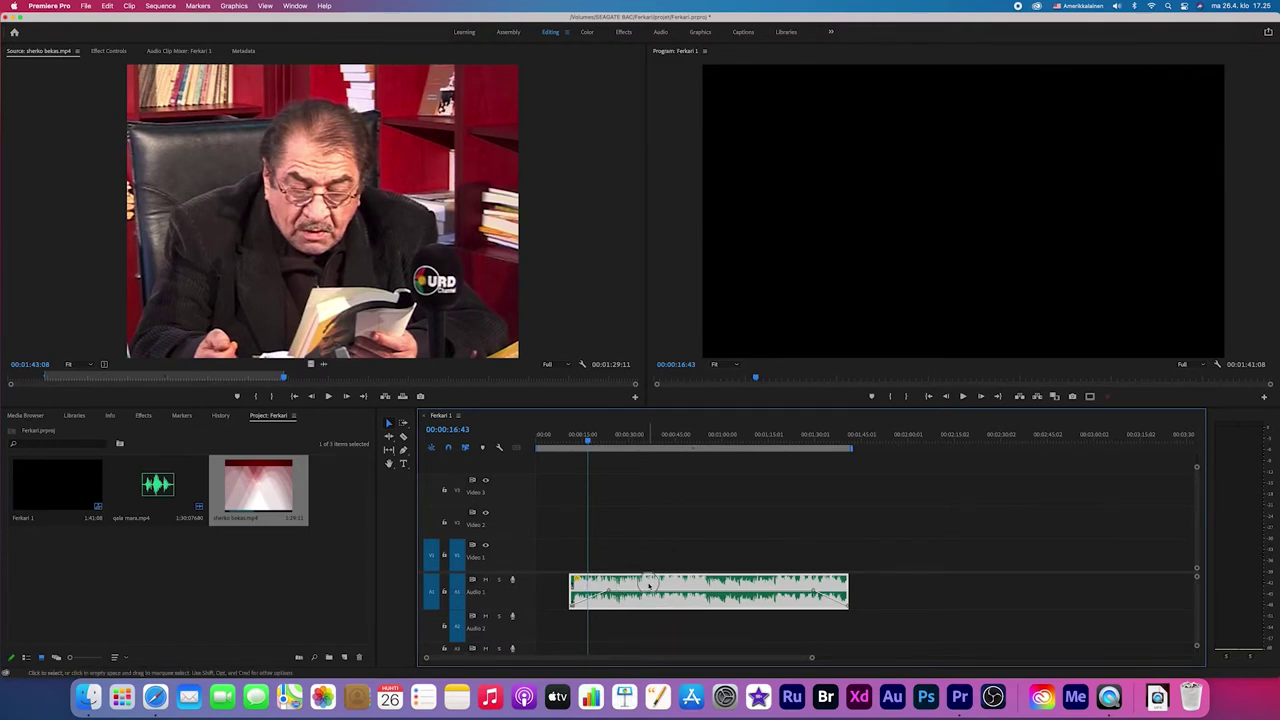
# Delete the V1/A1 clip from the sequence and move the green music clip up to A1
pyautogui.moveTo(649, 585); pyautogui.dragTo(660, 620)
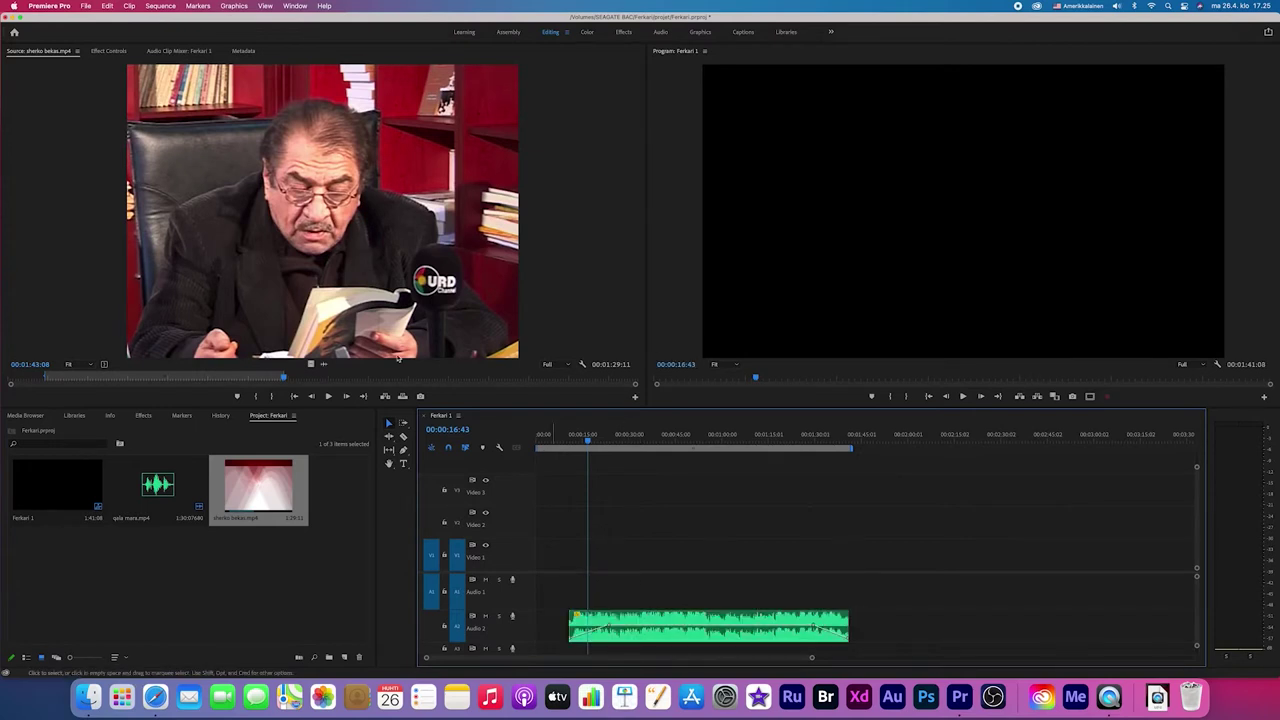
pyautogui.moveTo(297, 213); pyautogui.dragTo(633, 577)
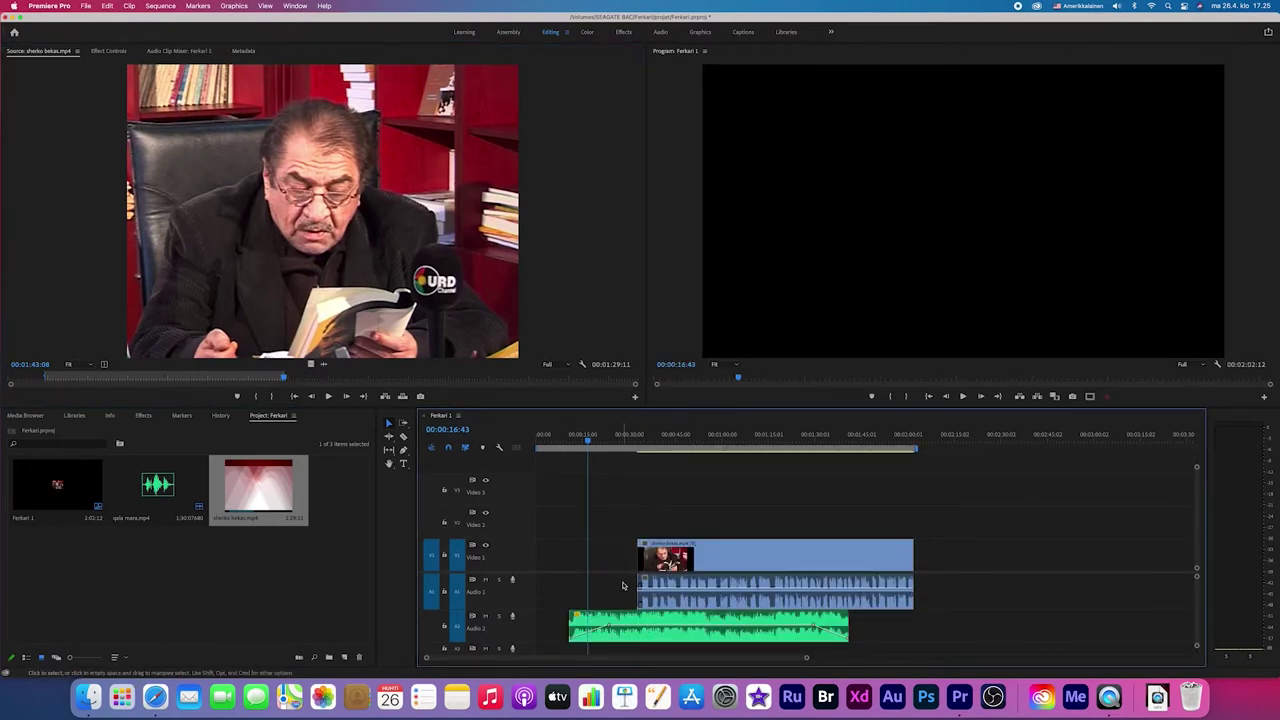
pyautogui.click(753, 549)
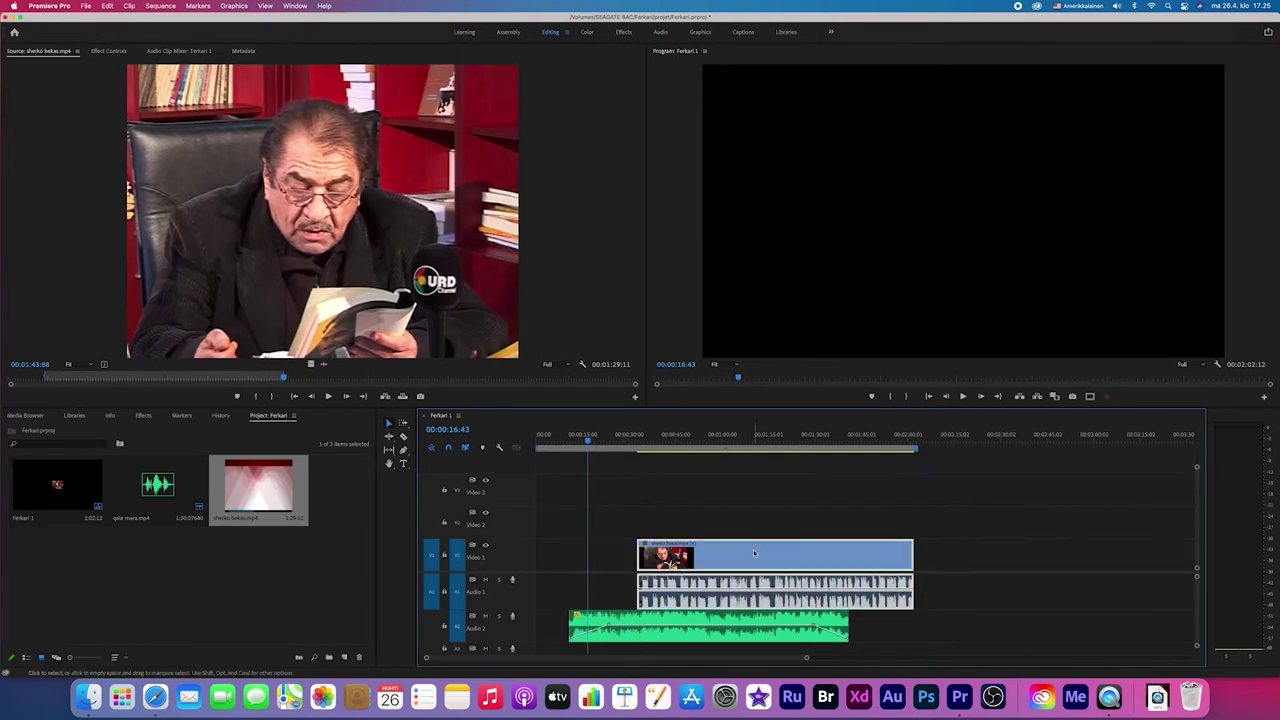
pyautogui.press('Delete')
pyautogui.moveTo(691, 612); pyautogui.dragTo(691, 578)
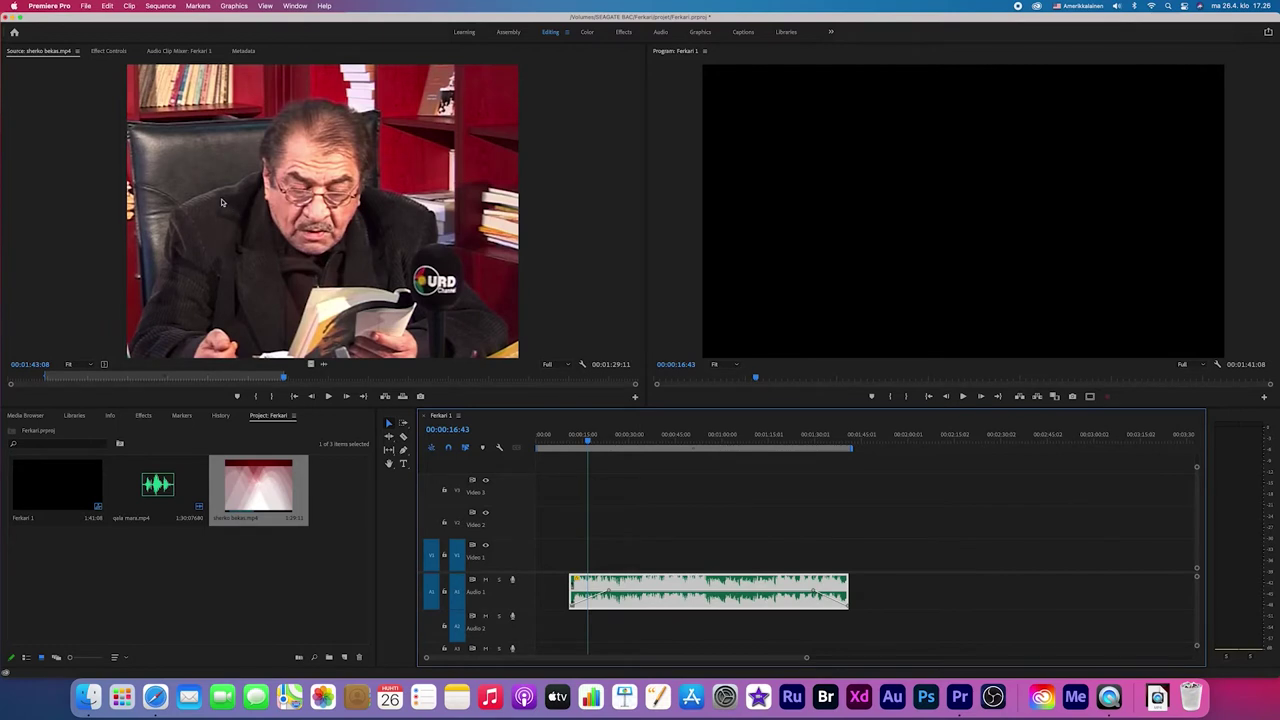
# Test-insert the sherko bekas clip around 00:00:30, preview it, then undo the insert
pyautogui.moveTo(214, 200)
pyautogui.mouseDown()
pyautogui.moveTo(648, 598)
pyautogui.moveTo(648, 621)
pyautogui.mouseUp()
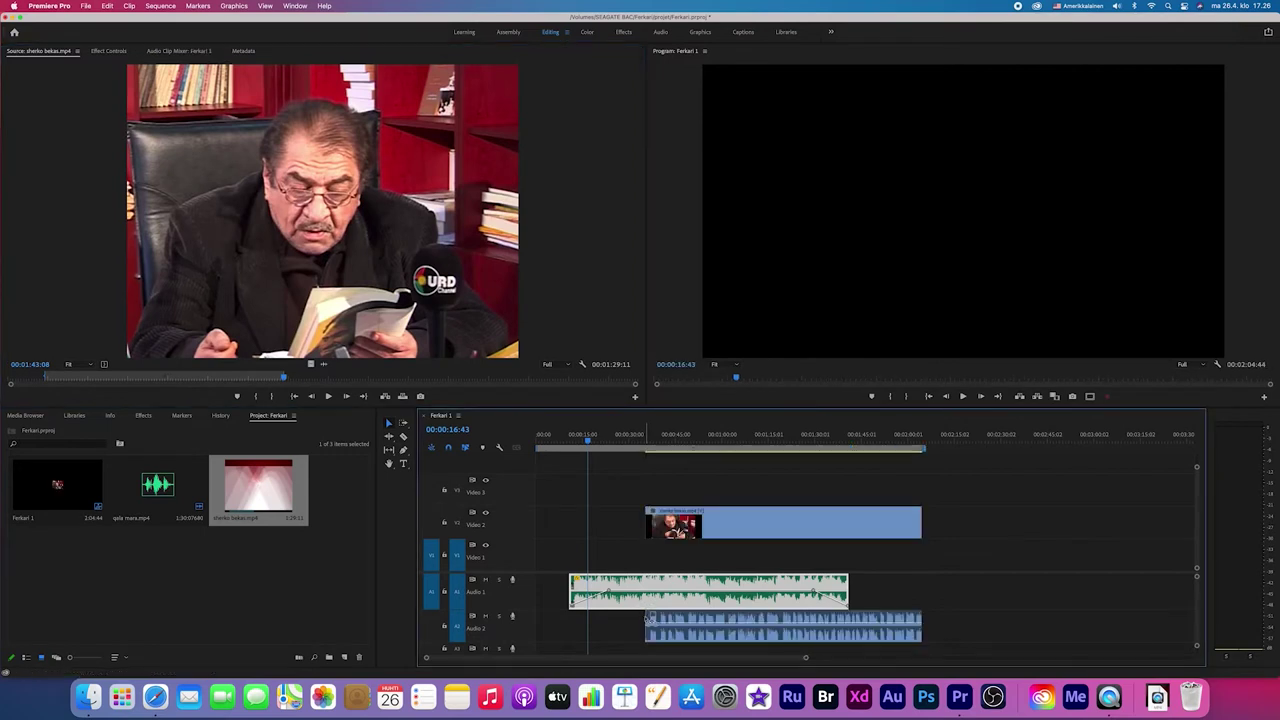
pyautogui.click(662, 450)
pyautogui.press('space')
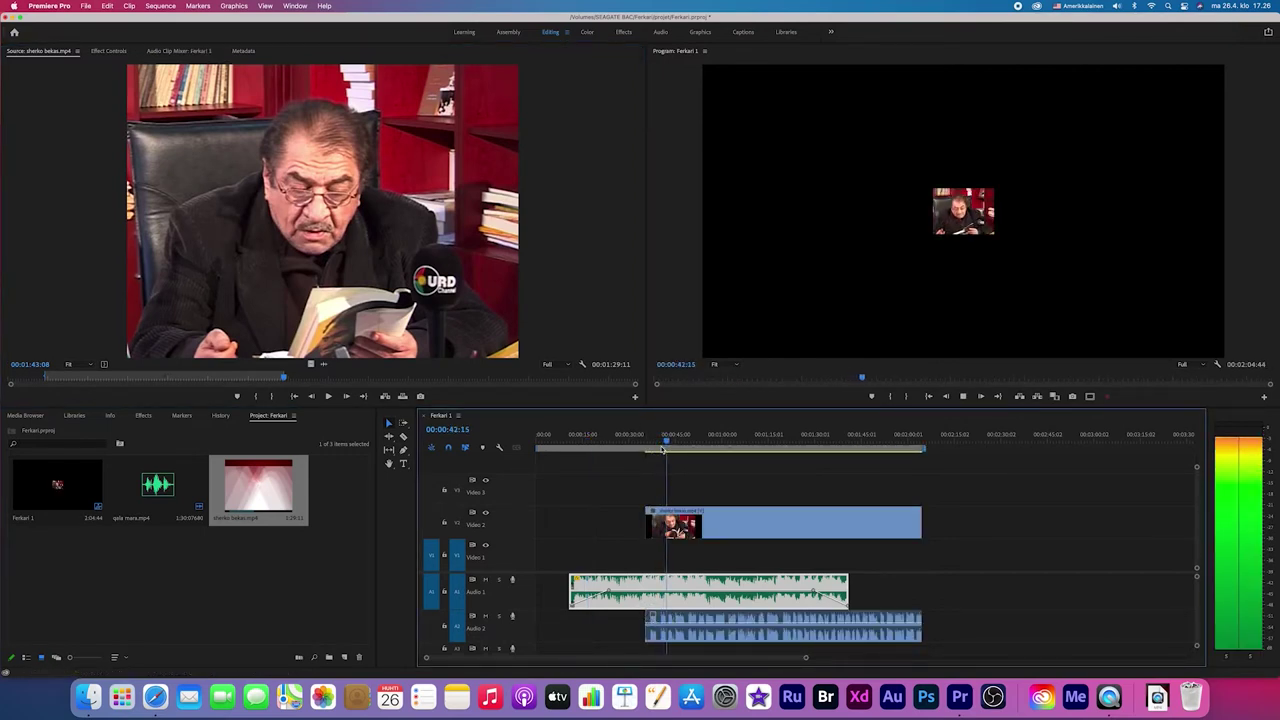
pyautogui.press('space')
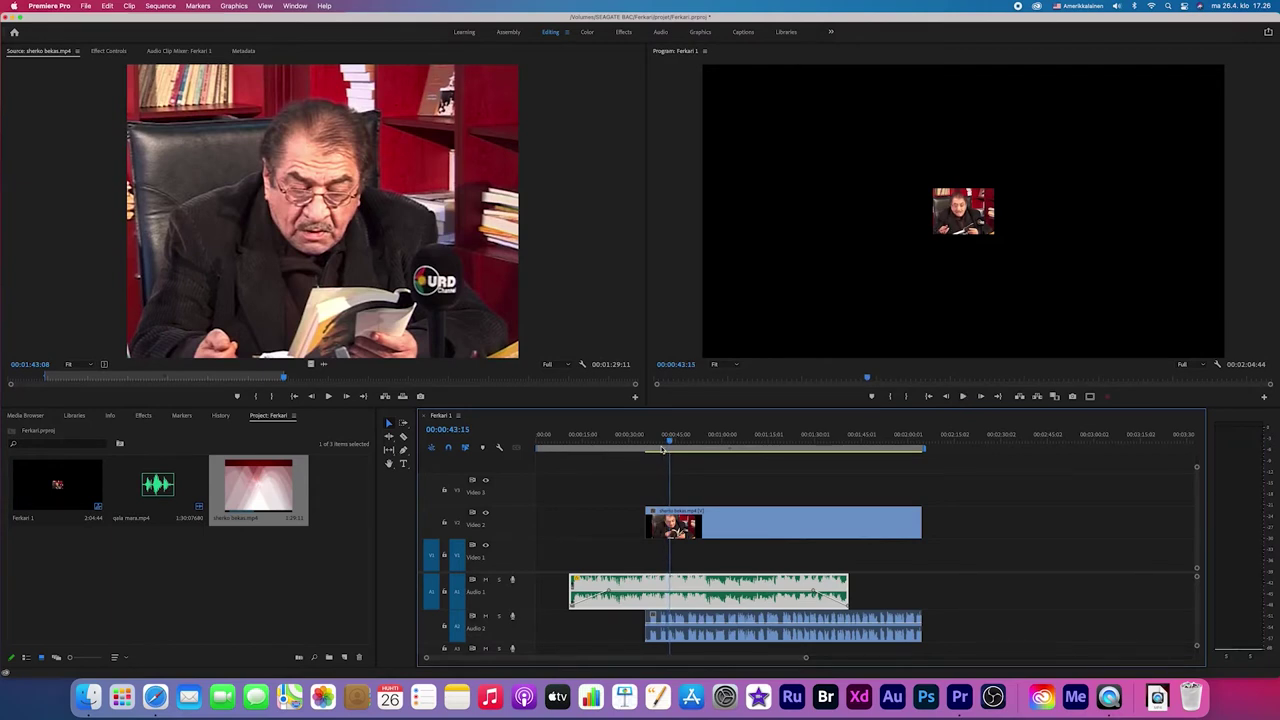
pyautogui.press('super+z')
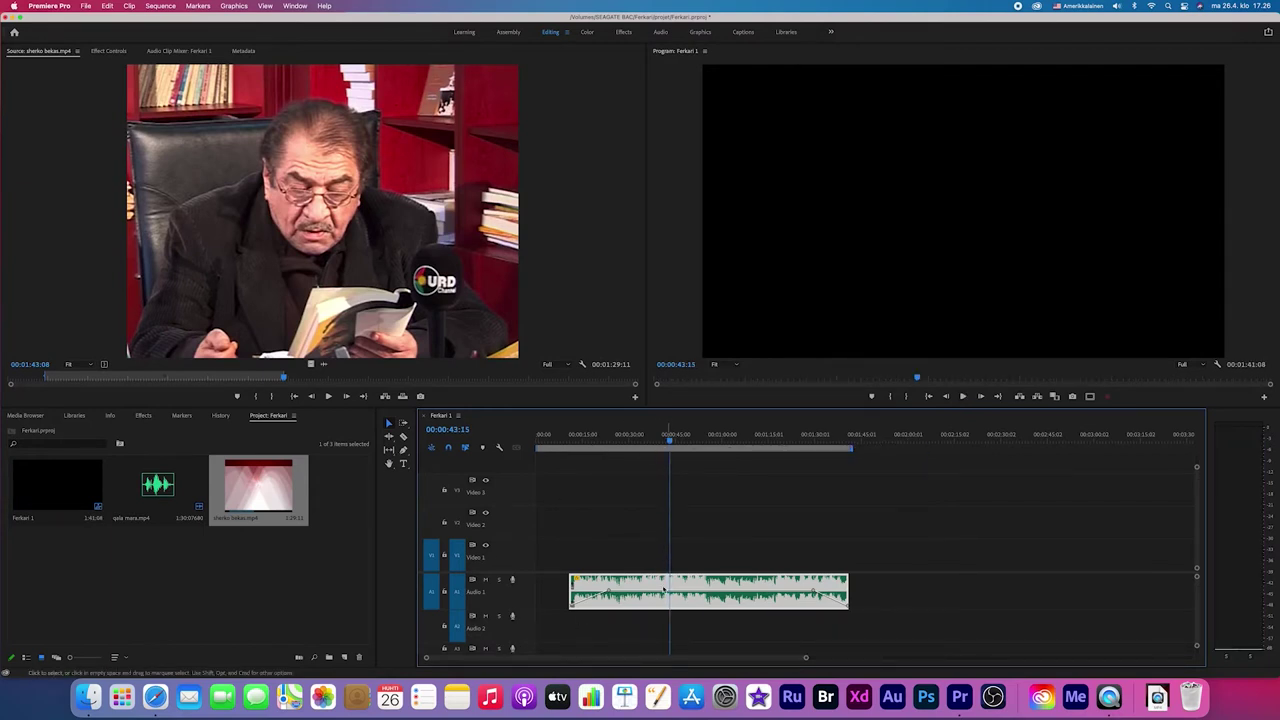
# Place sherko bekas.mp4 on V1/A1 and the music on A2, both starting at 00:00:00
pyautogui.moveTo(723, 582); pyautogui.dragTo(695, 617)
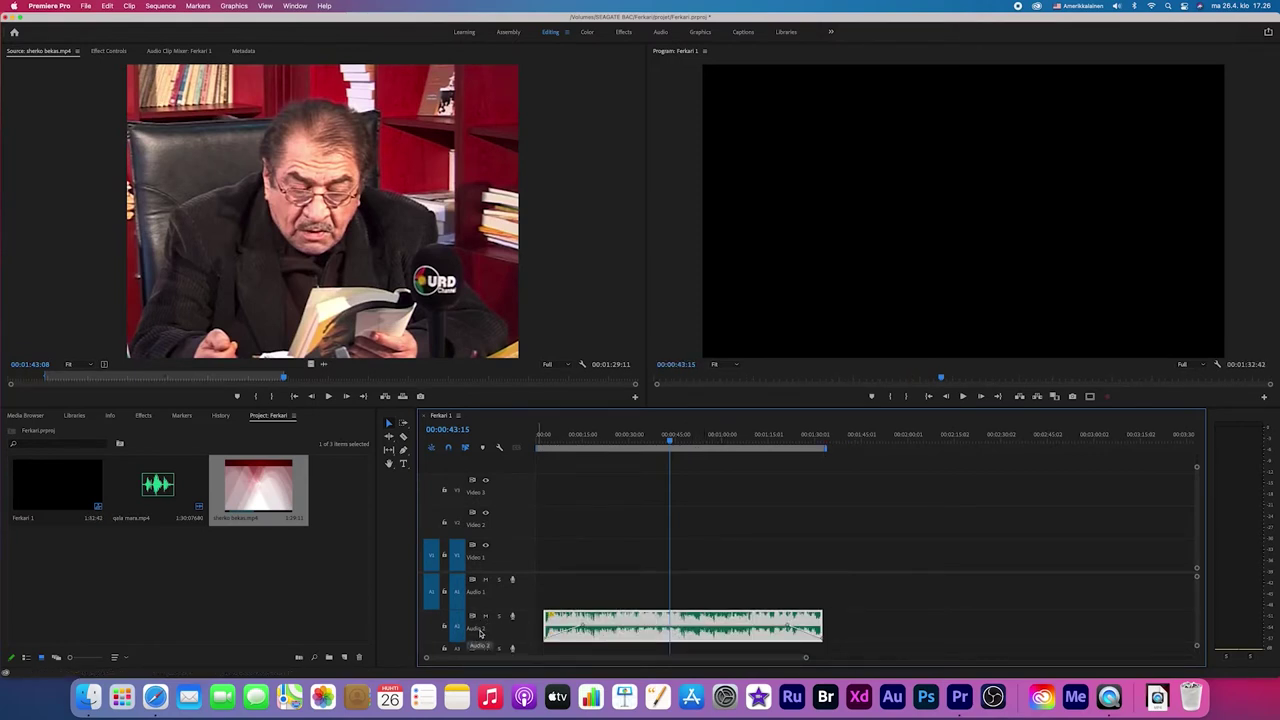
pyautogui.moveTo(270, 170)
pyautogui.mouseDown()
pyautogui.moveTo(613, 556)
pyautogui.moveTo(544, 556)
pyautogui.mouseUp()
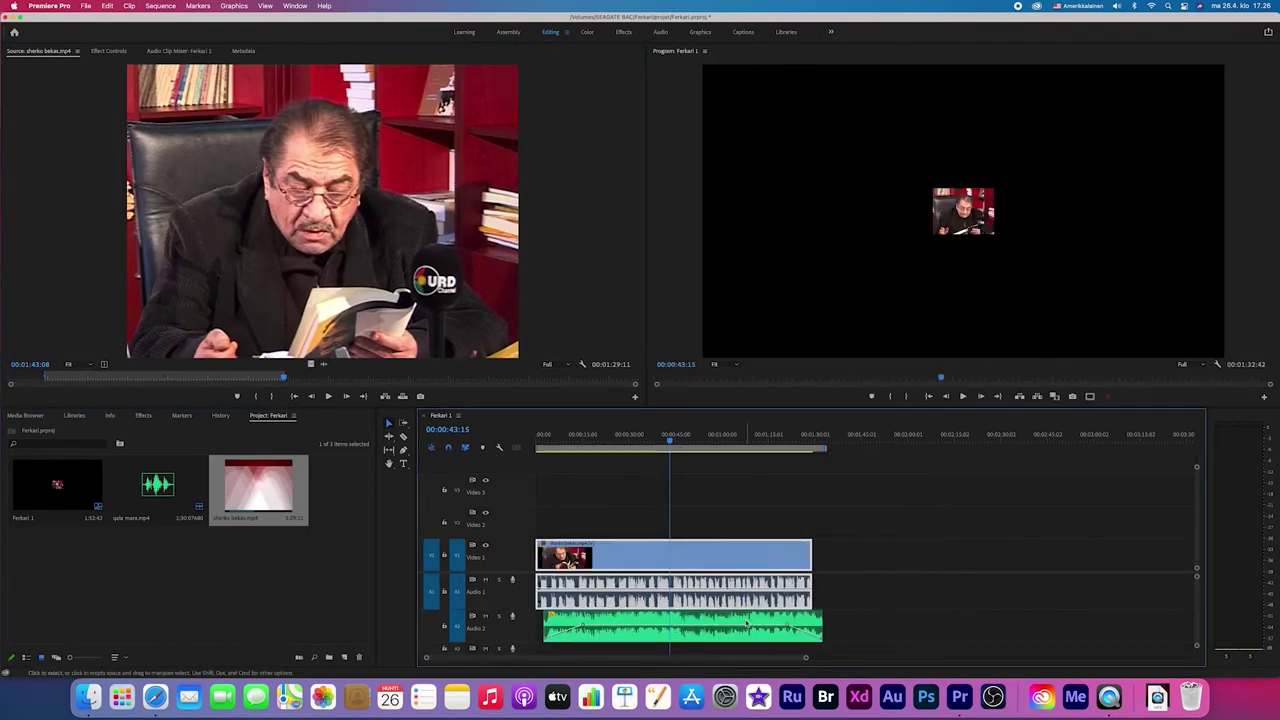
pyautogui.moveTo(741, 617); pyautogui.dragTo(734, 617)
pyautogui.click(896, 598)
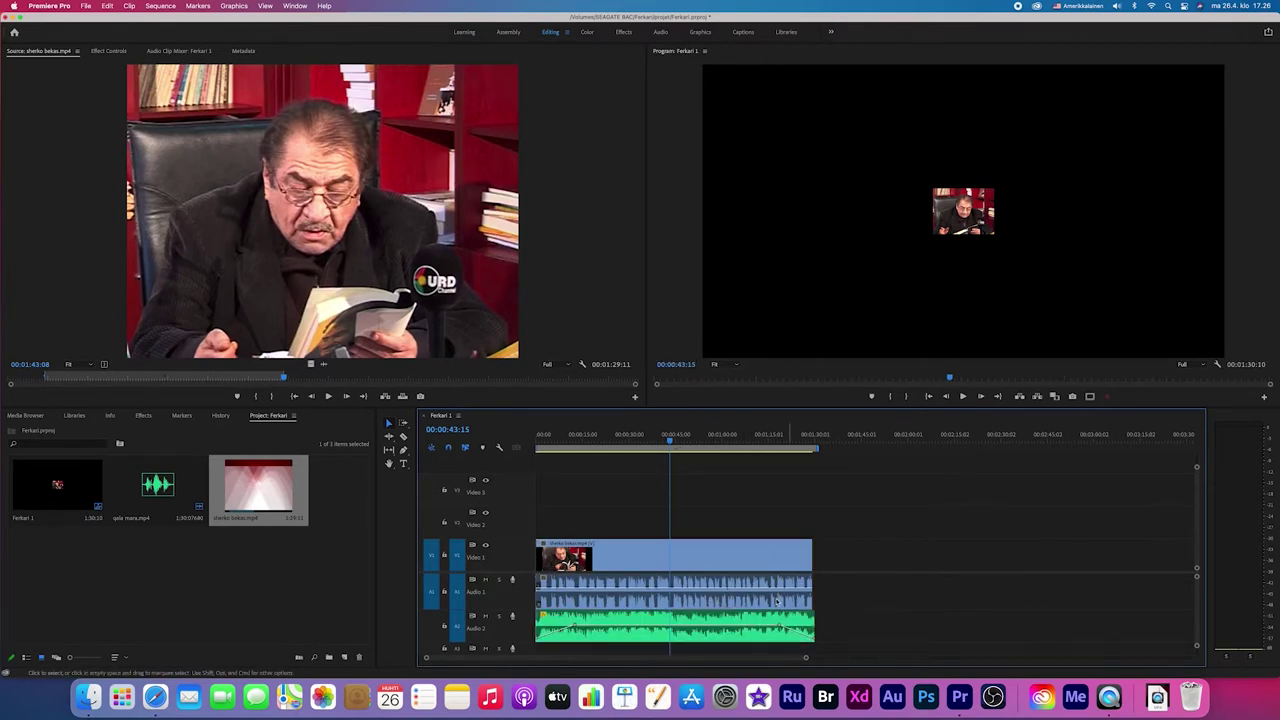
pyautogui.click(744, 585)
pyautogui.keyDown('shift'); pyautogui.click(711, 618); pyautogui.keyUp('shift')
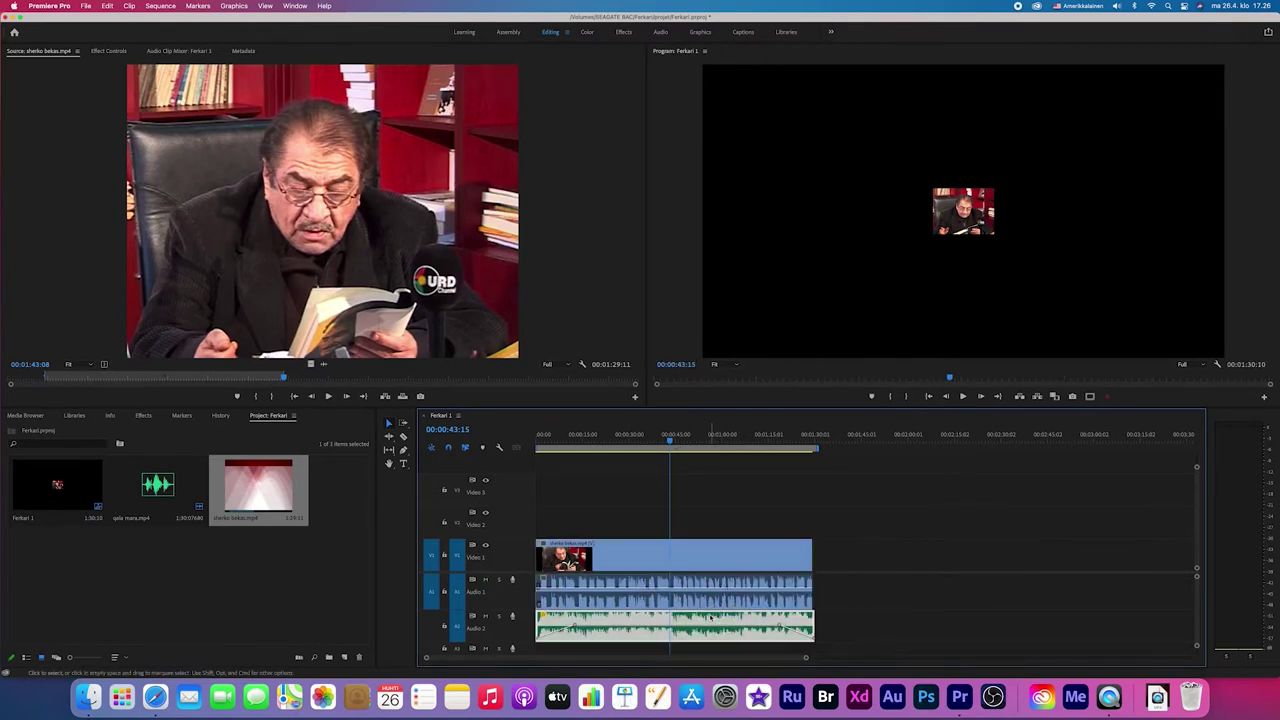
pyautogui.click(557, 447)
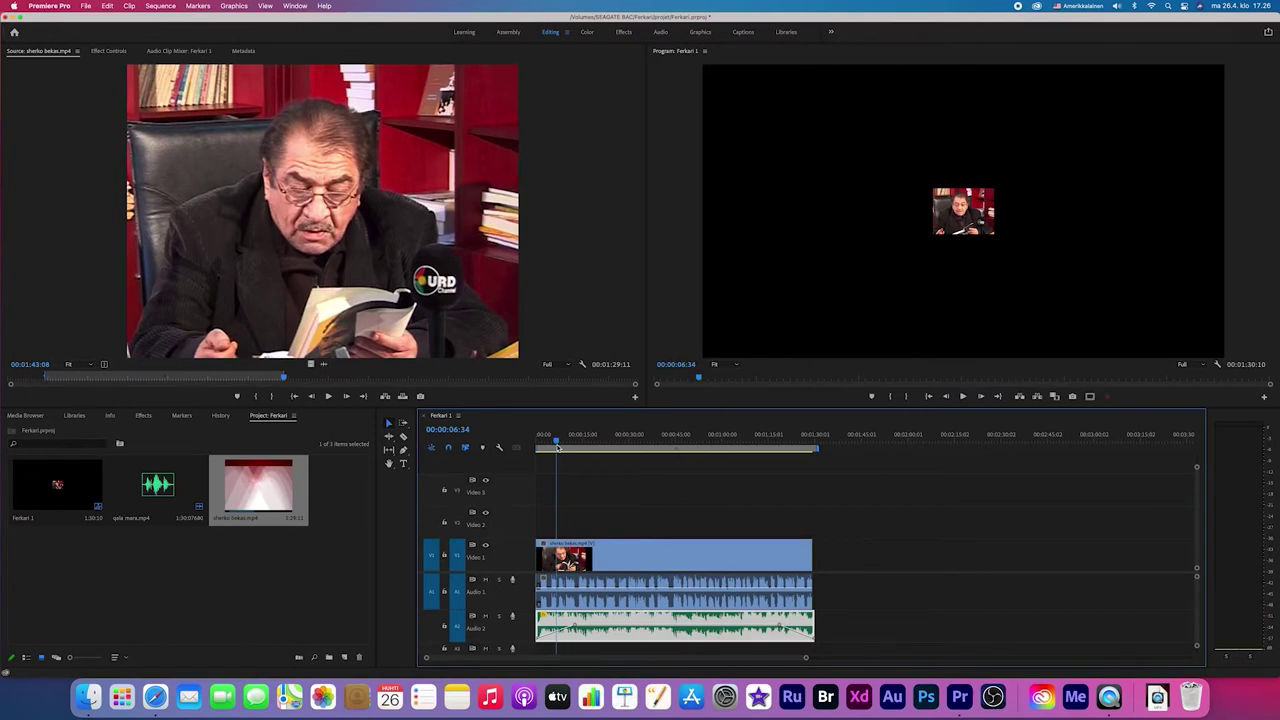
pyautogui.click(662, 551)
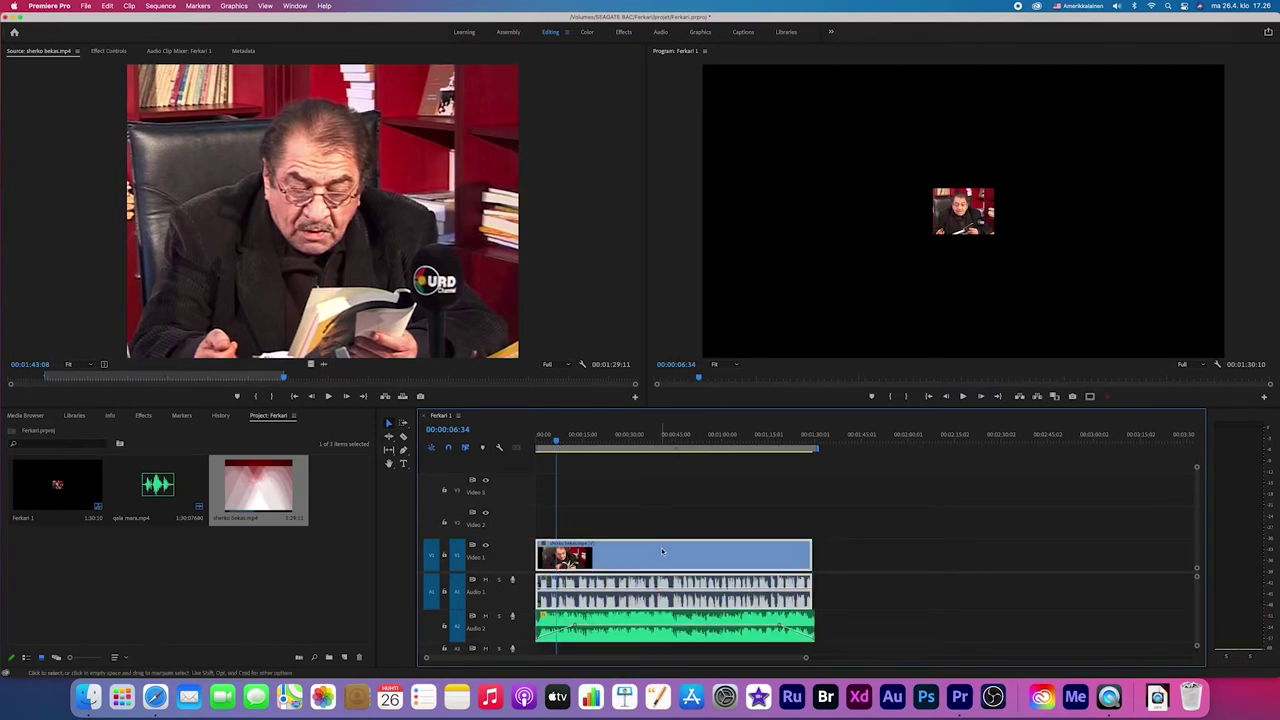
pyautogui.click(597, 436)
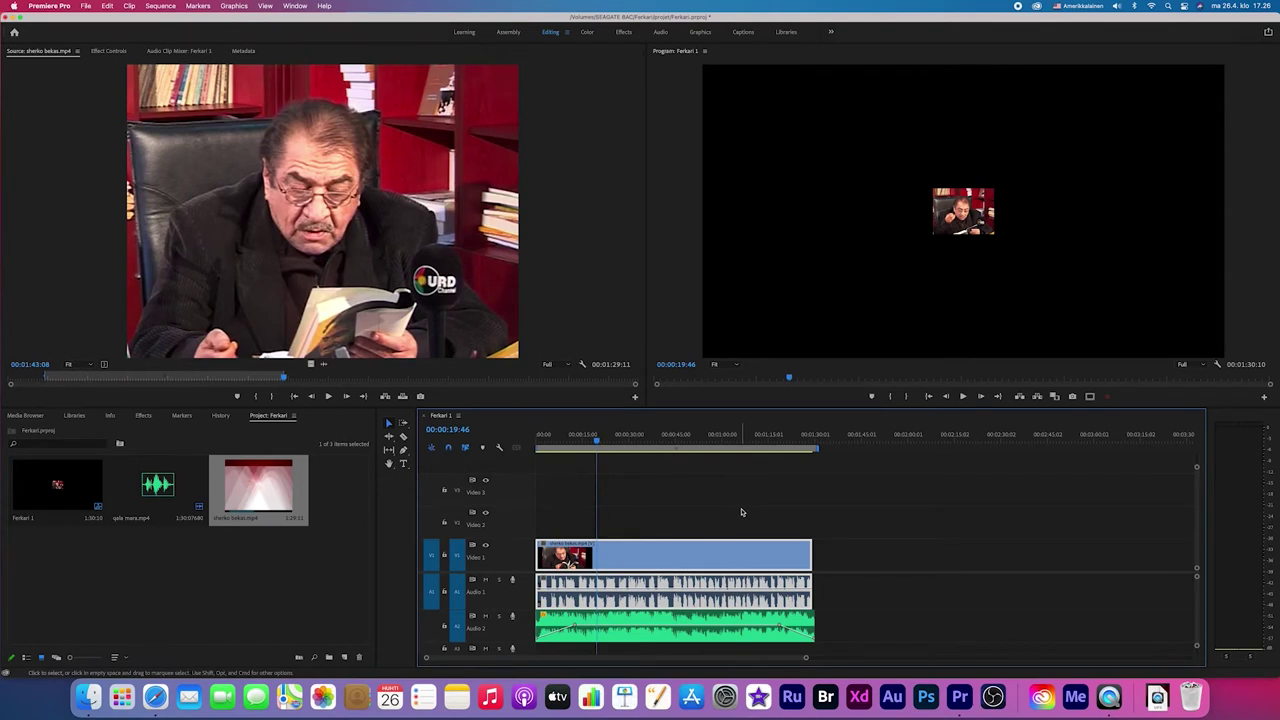
# Set the sherko bekas video to frame size (scale 640) and bring up its Effect Controls
pyautogui.rightClick(640, 555)
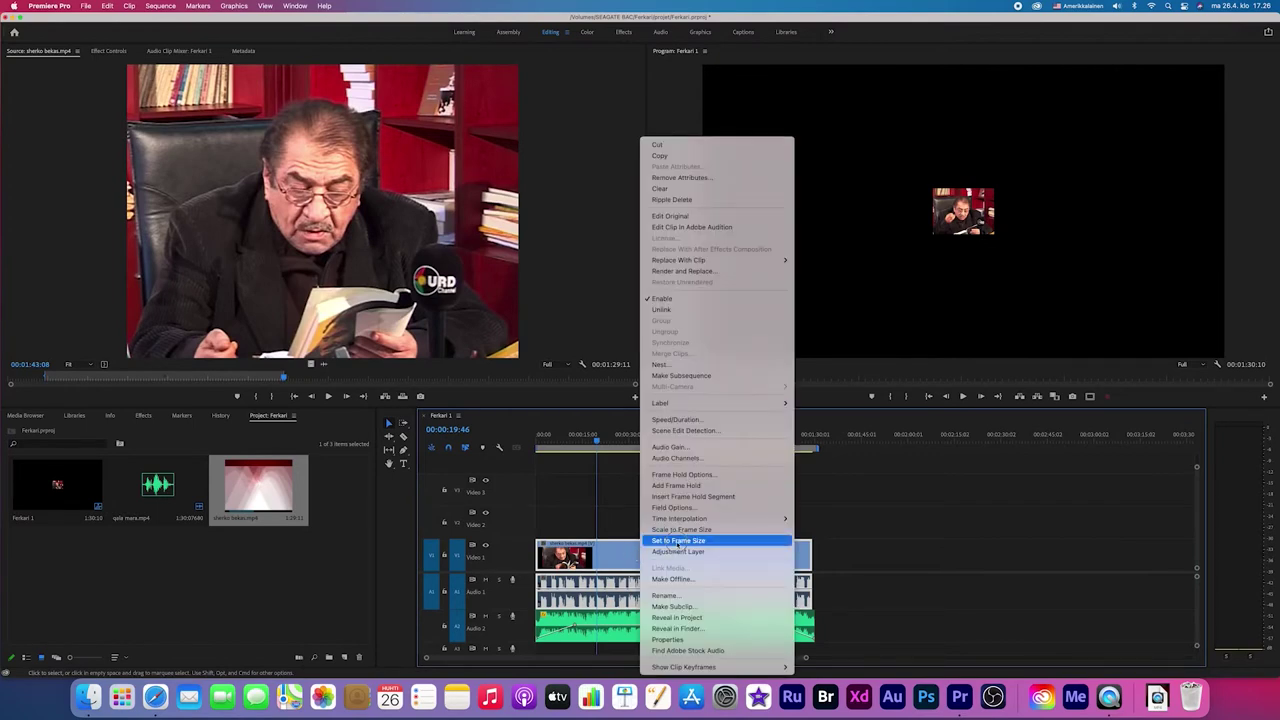
pyautogui.click(678, 541)
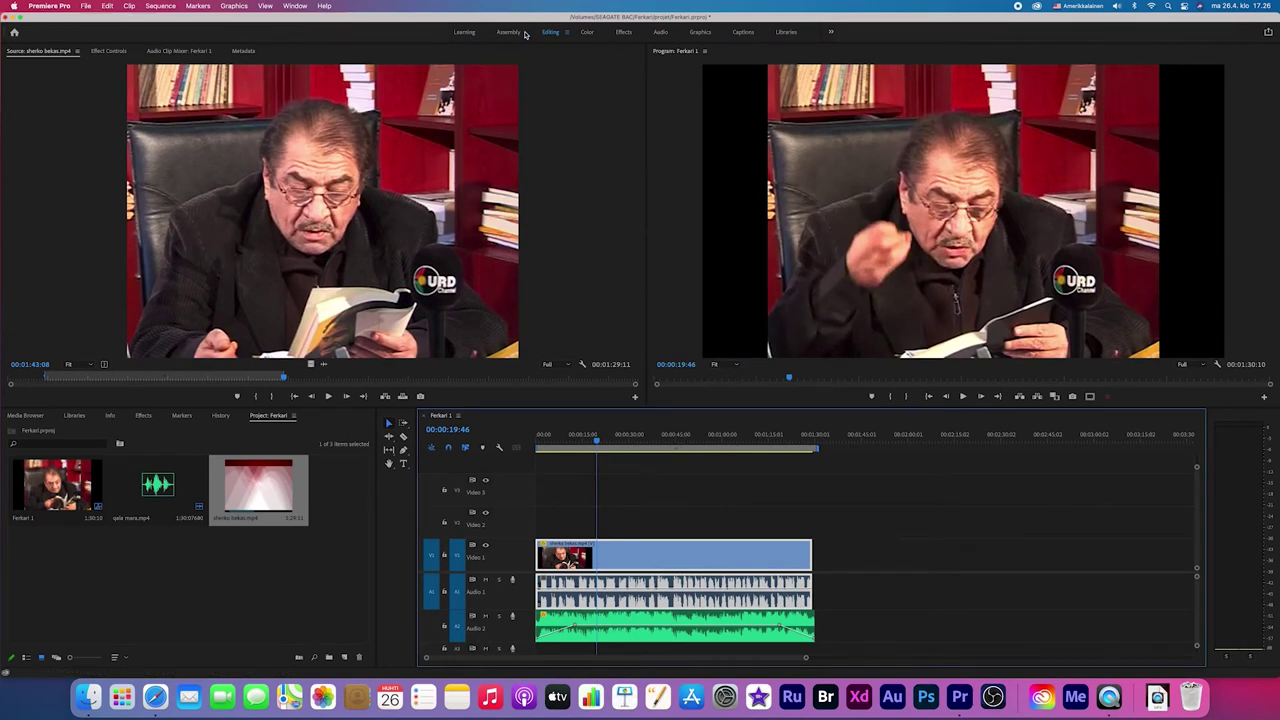
pyautogui.click(109, 50)
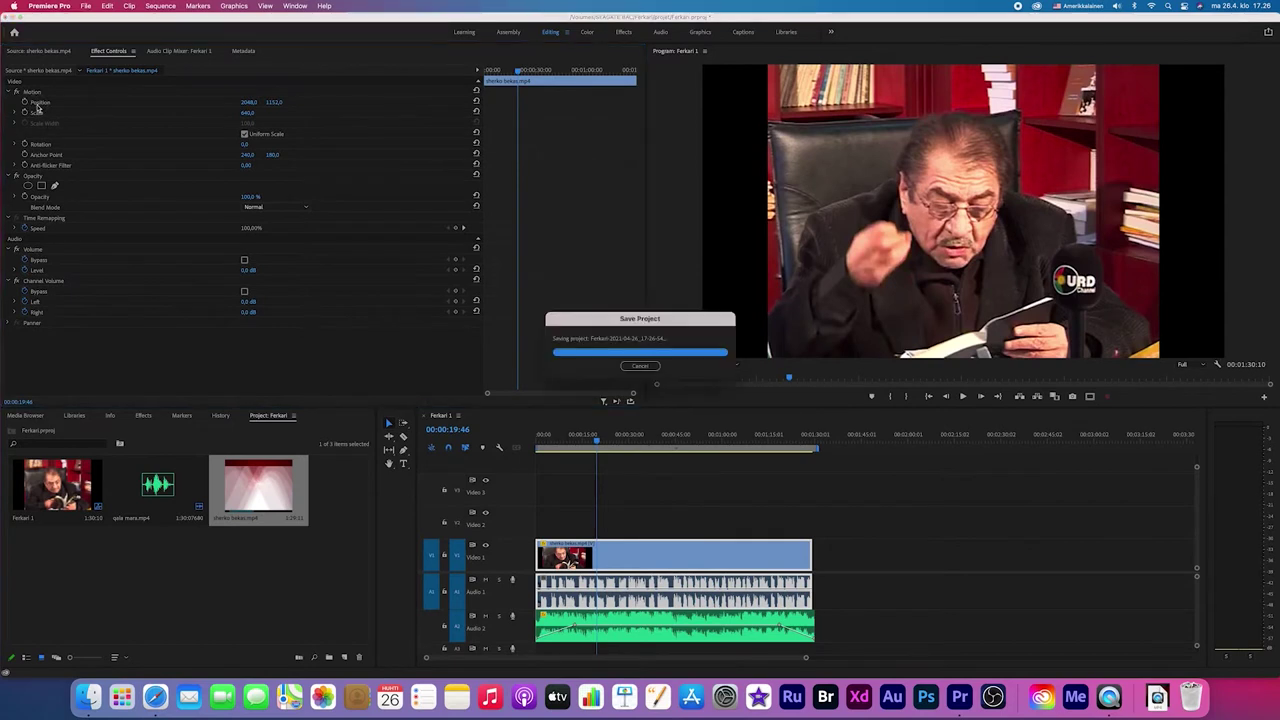
pyautogui.click(40, 103)
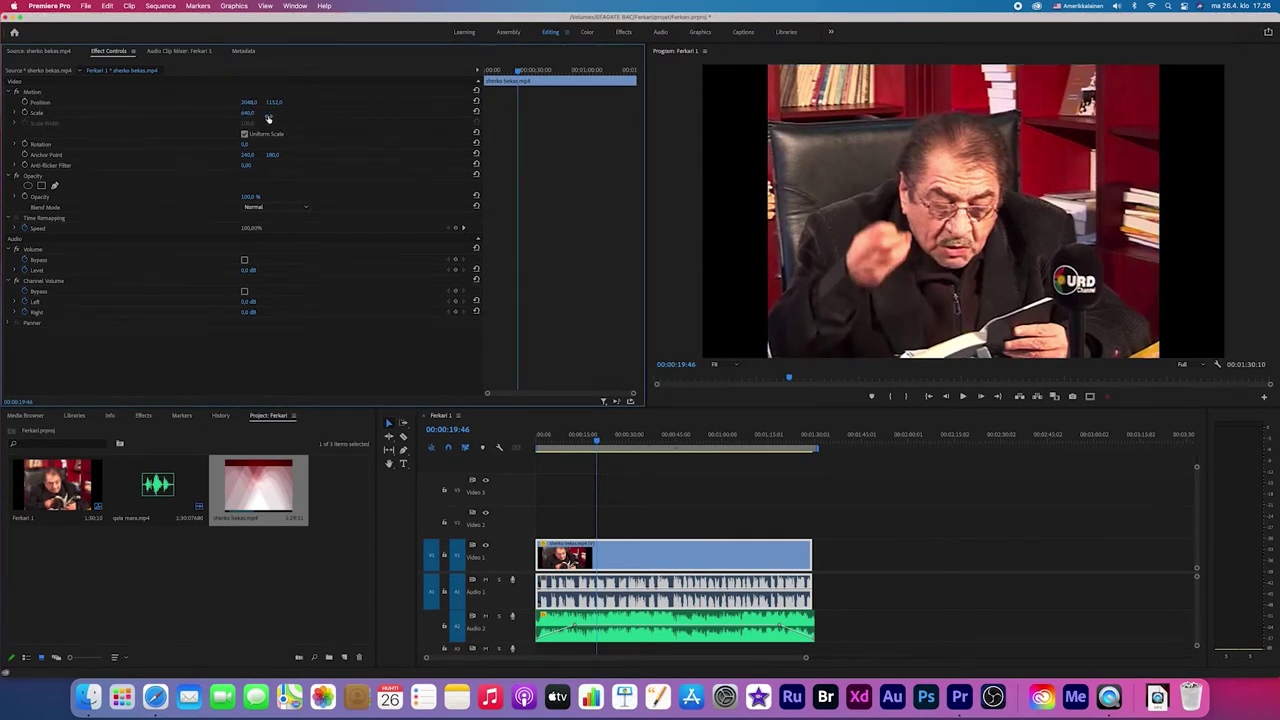
# Raise the sherko bekas video's Scale to 856 in Effect Controls
pyautogui.moveTo(254, 111); pyautogui.dragTo(330, 111)
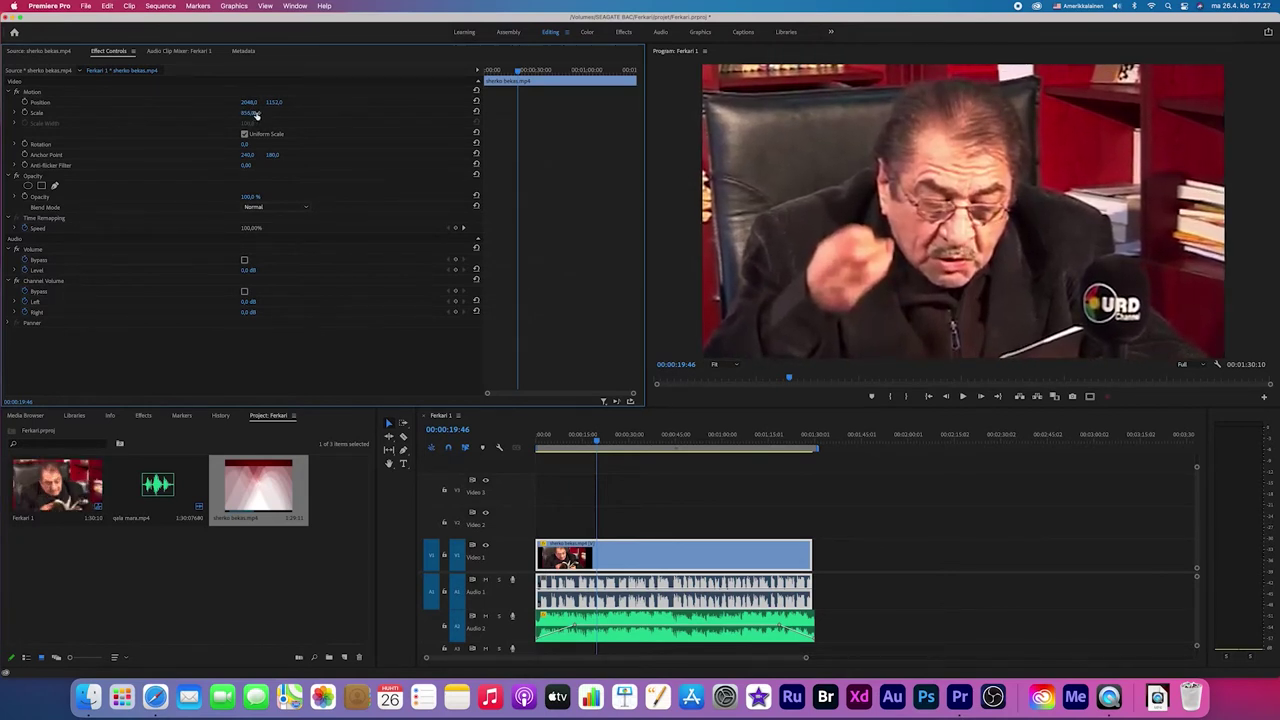
pyautogui.click(620, 497)
pyautogui.click(543, 434)
pyautogui.click(560, 556)
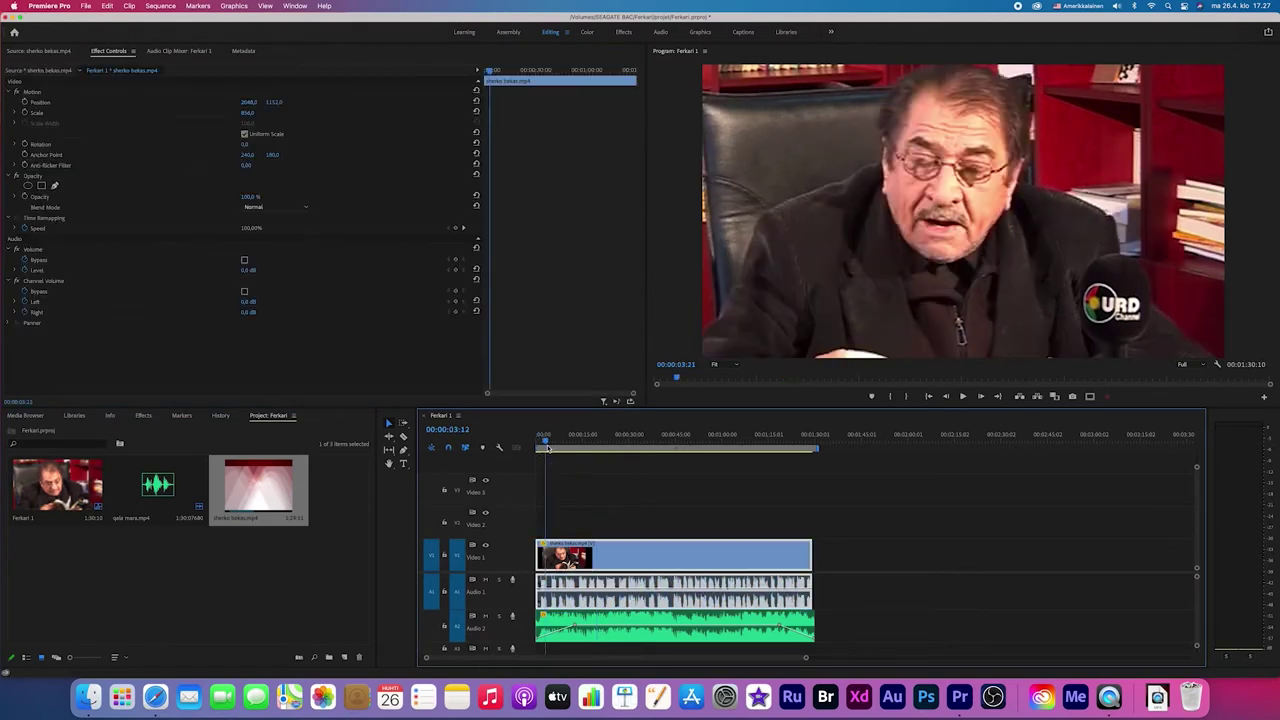
# Move the qala mara.mp4 music clip on A2 to start after the speech clip ends
pyautogui.click(628, 618)
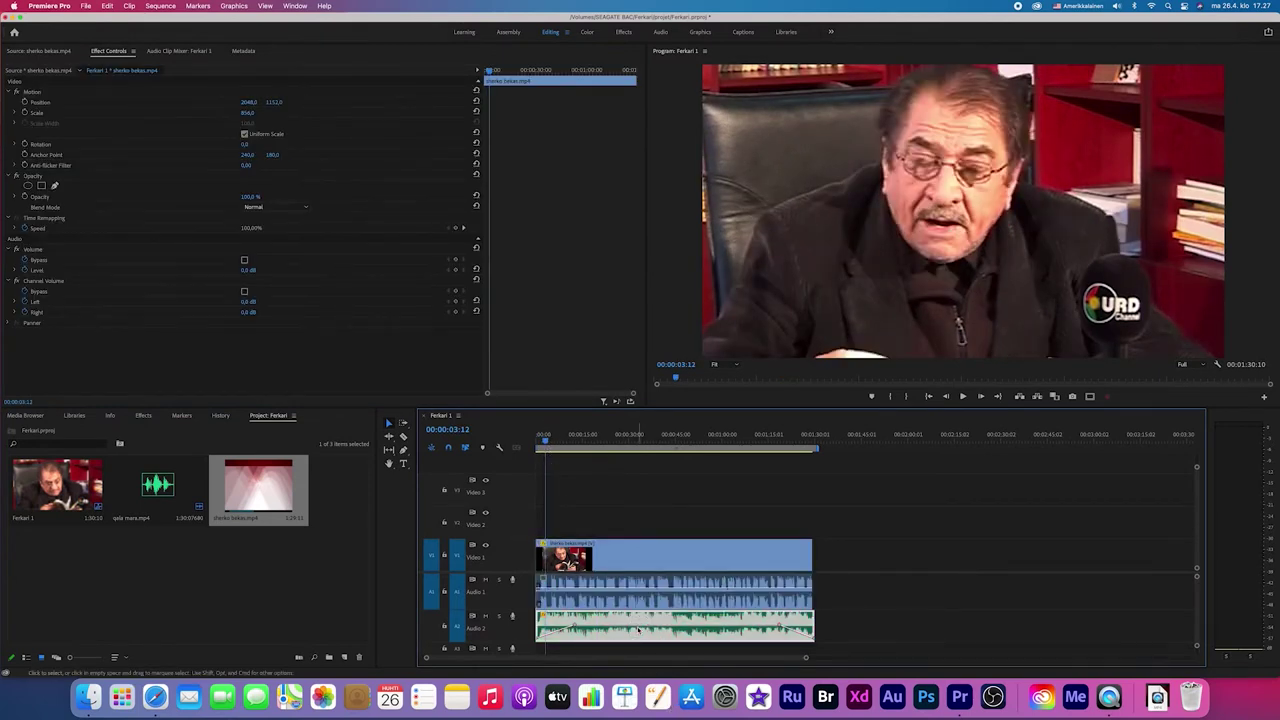
pyautogui.moveTo(626, 618); pyautogui.dragTo(956, 620)
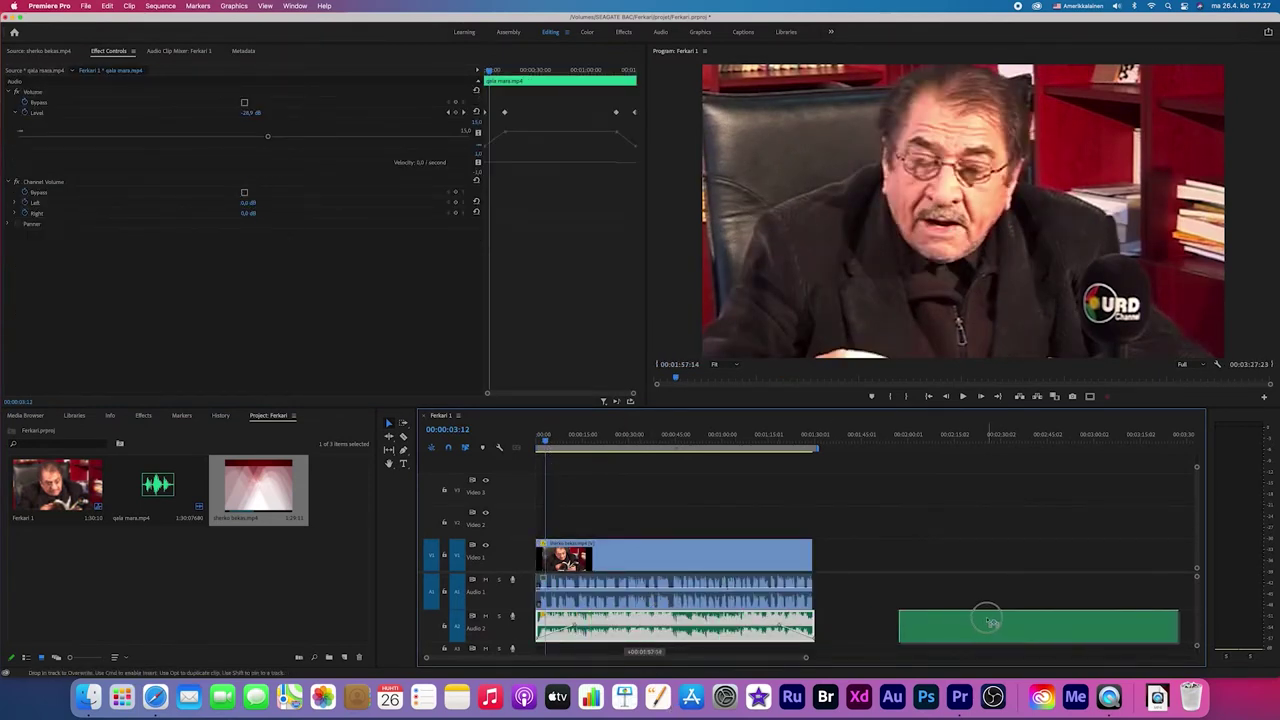
pyautogui.click(708, 628)
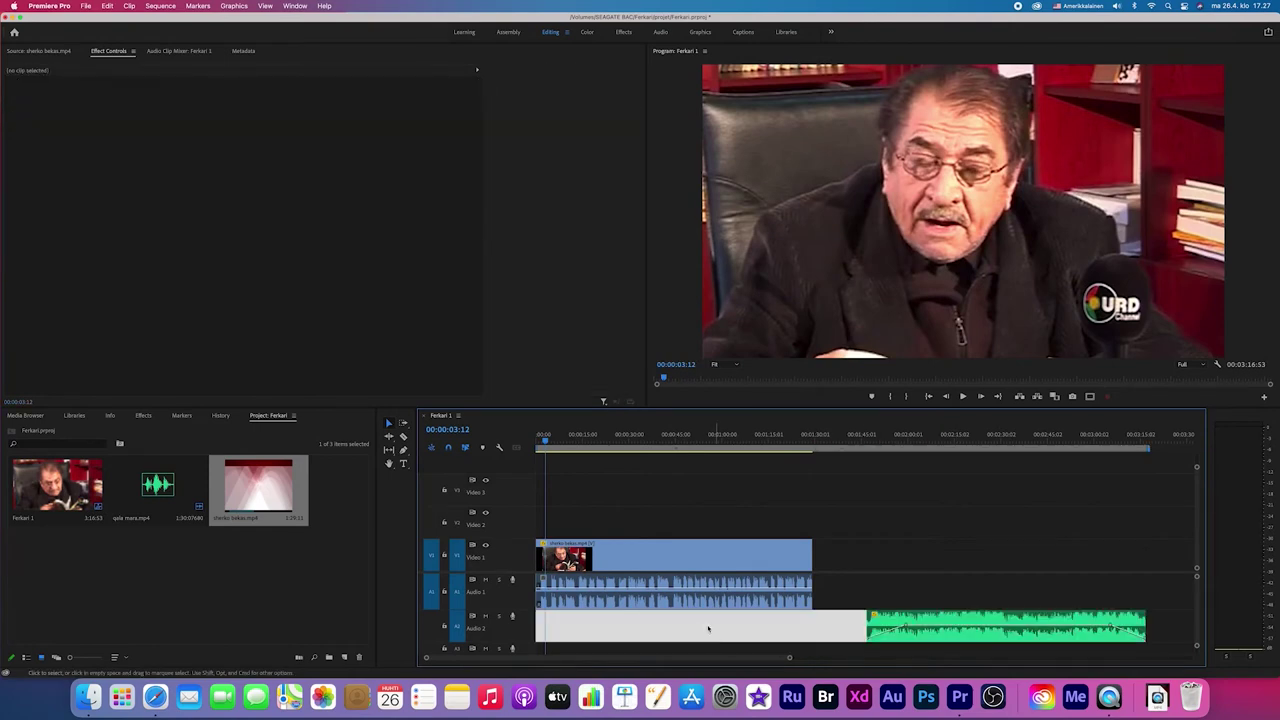
pyautogui.click(565, 458)
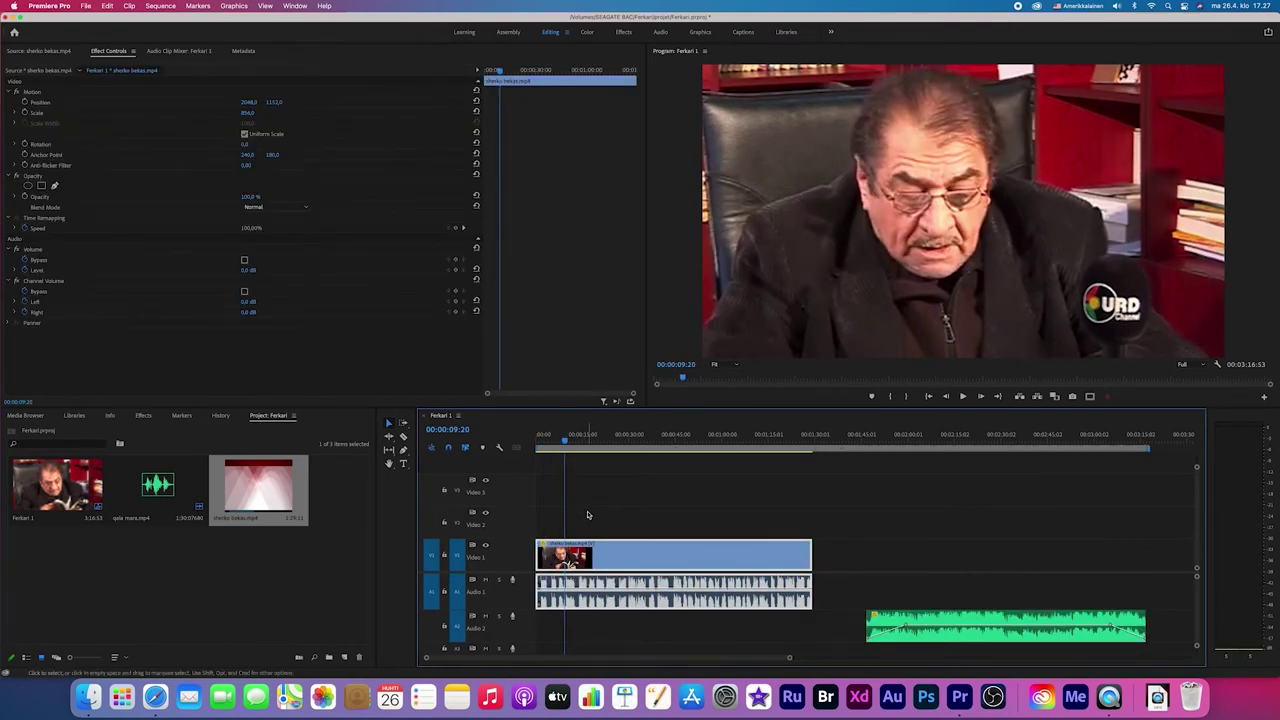
pyautogui.press('space')
pyautogui.press('Home')
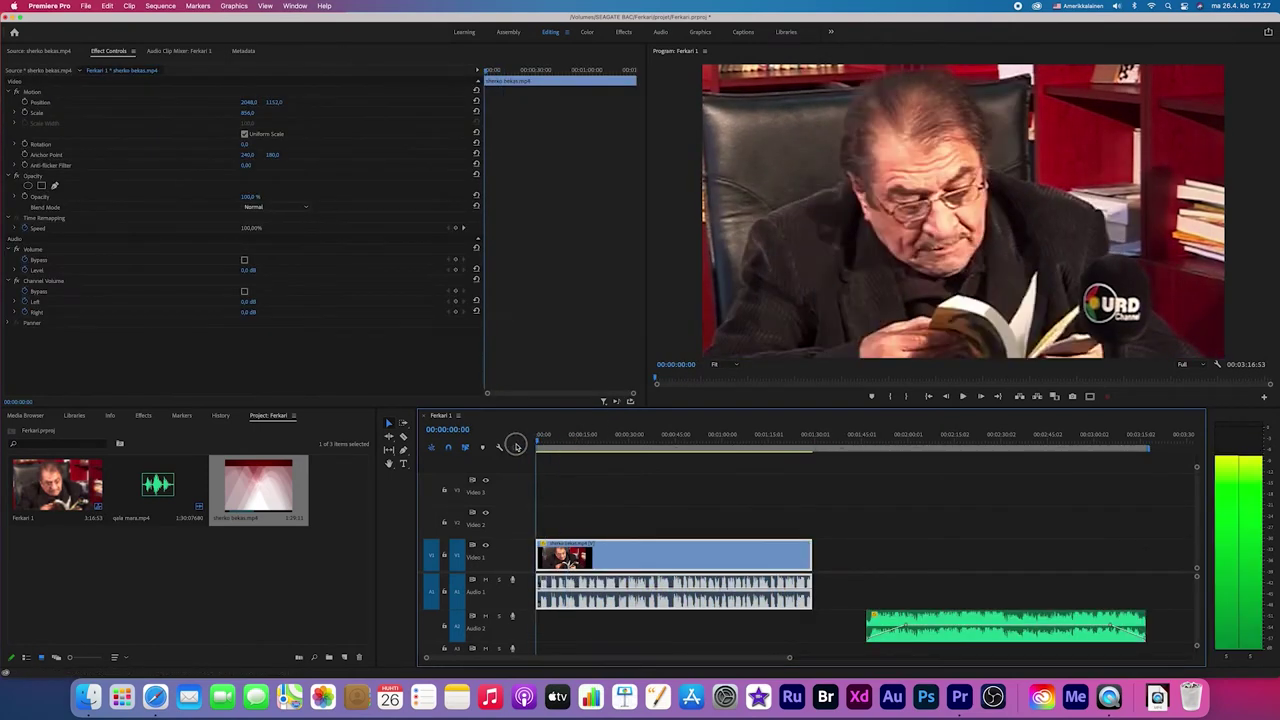
pyautogui.press('space')
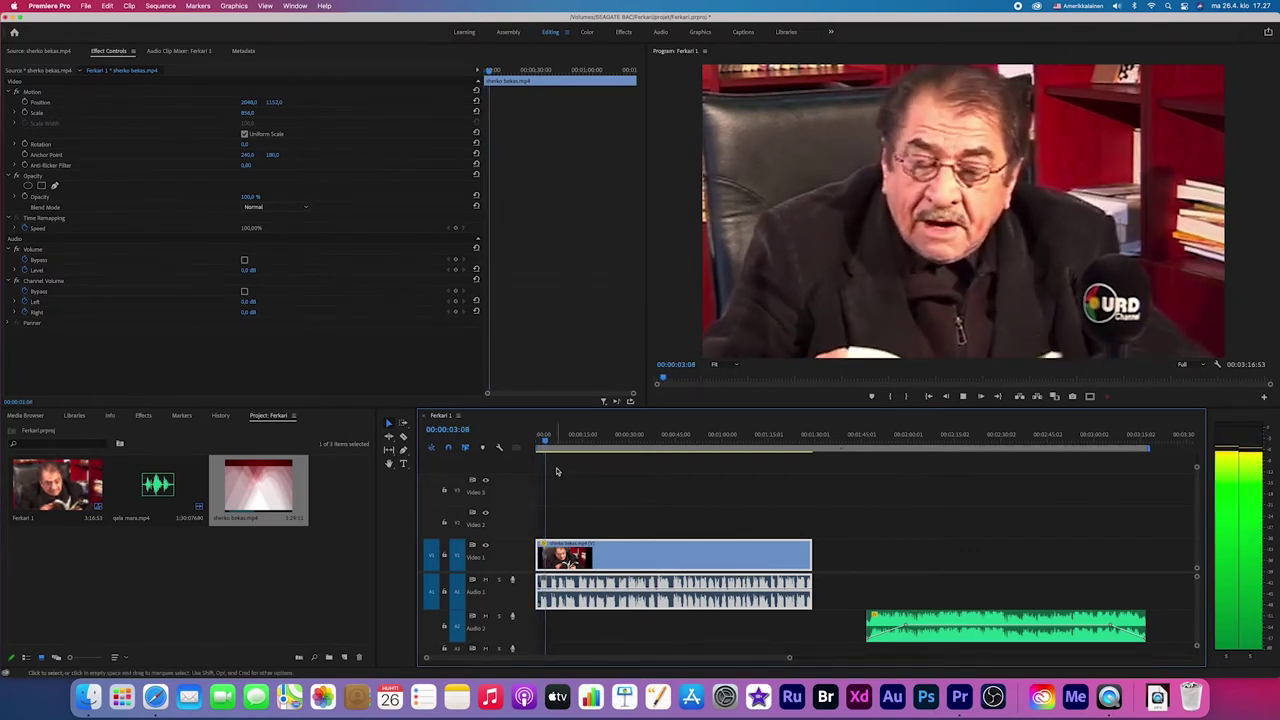
pyautogui.press('space')
pyautogui.click(782, 441)
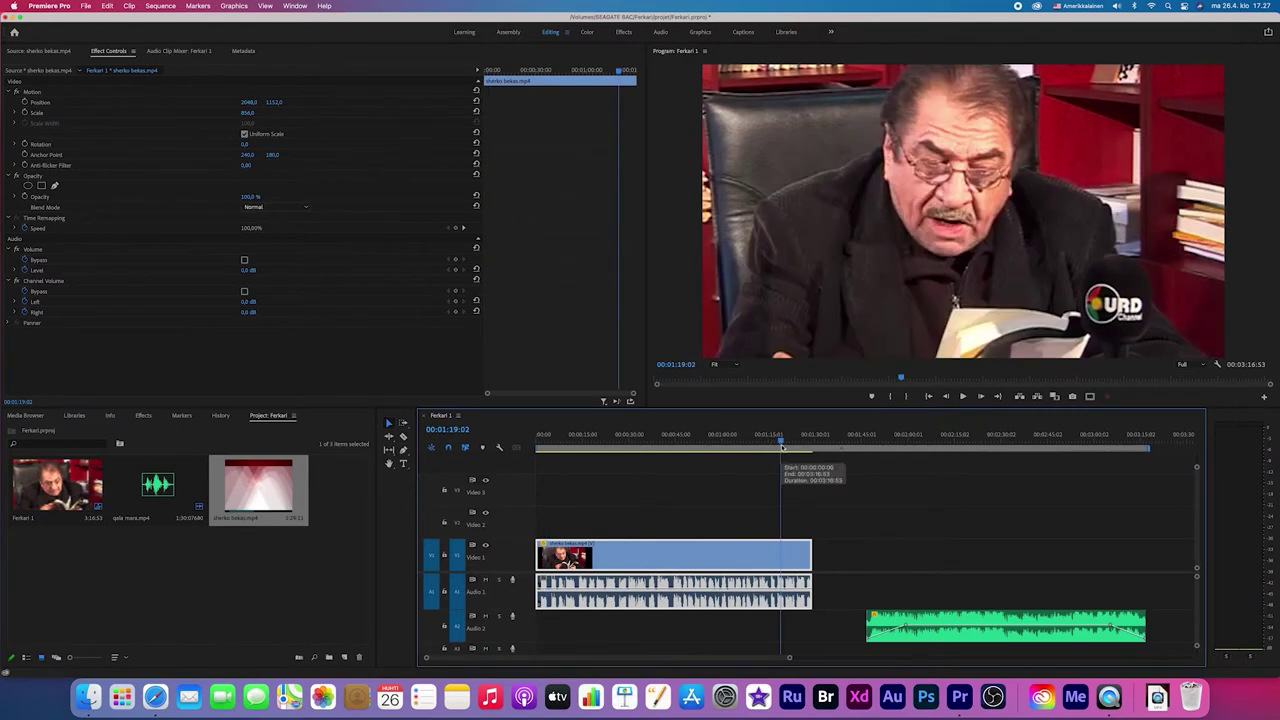
pyautogui.click(769, 441)
pyautogui.press('space')
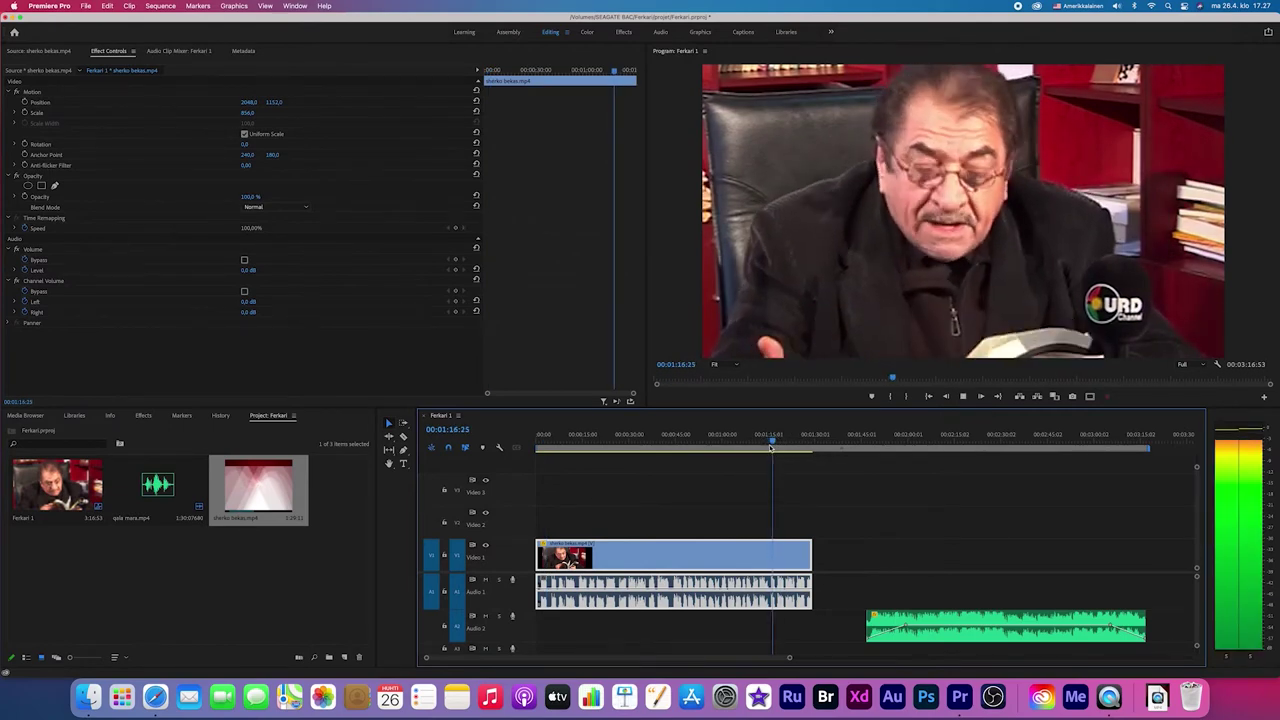
pyautogui.click(754, 442)
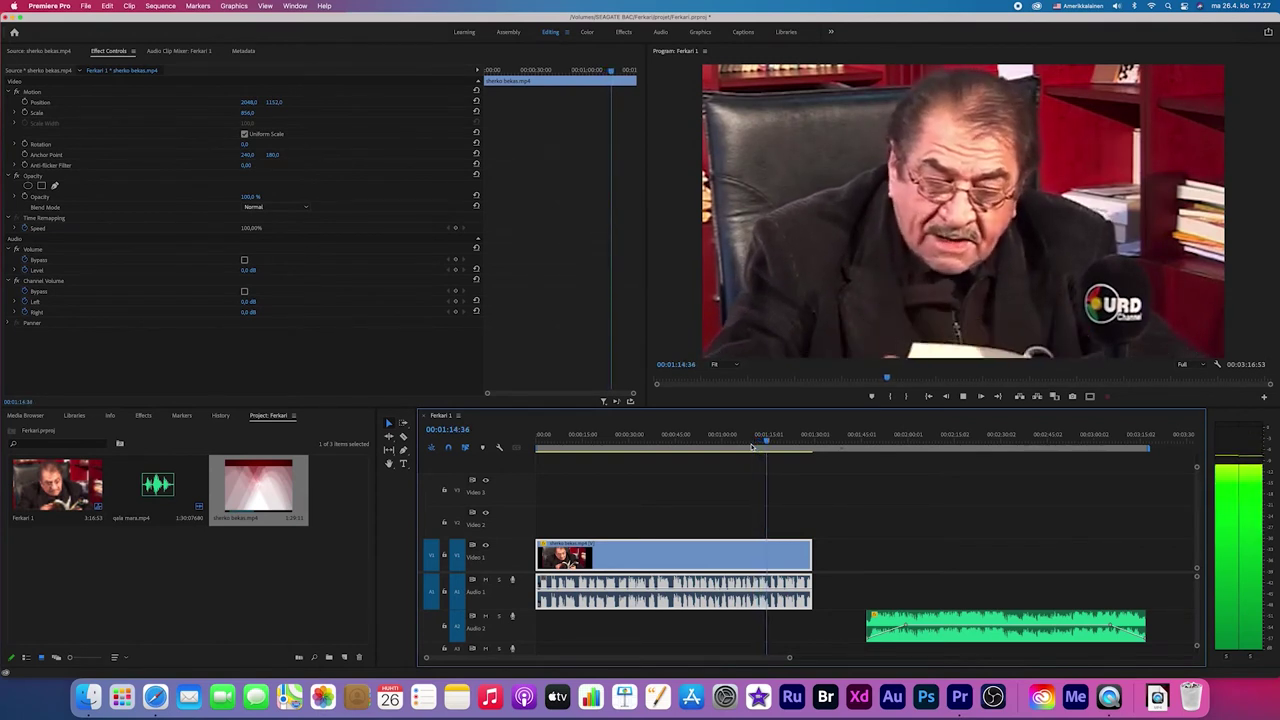
pyautogui.press('space')
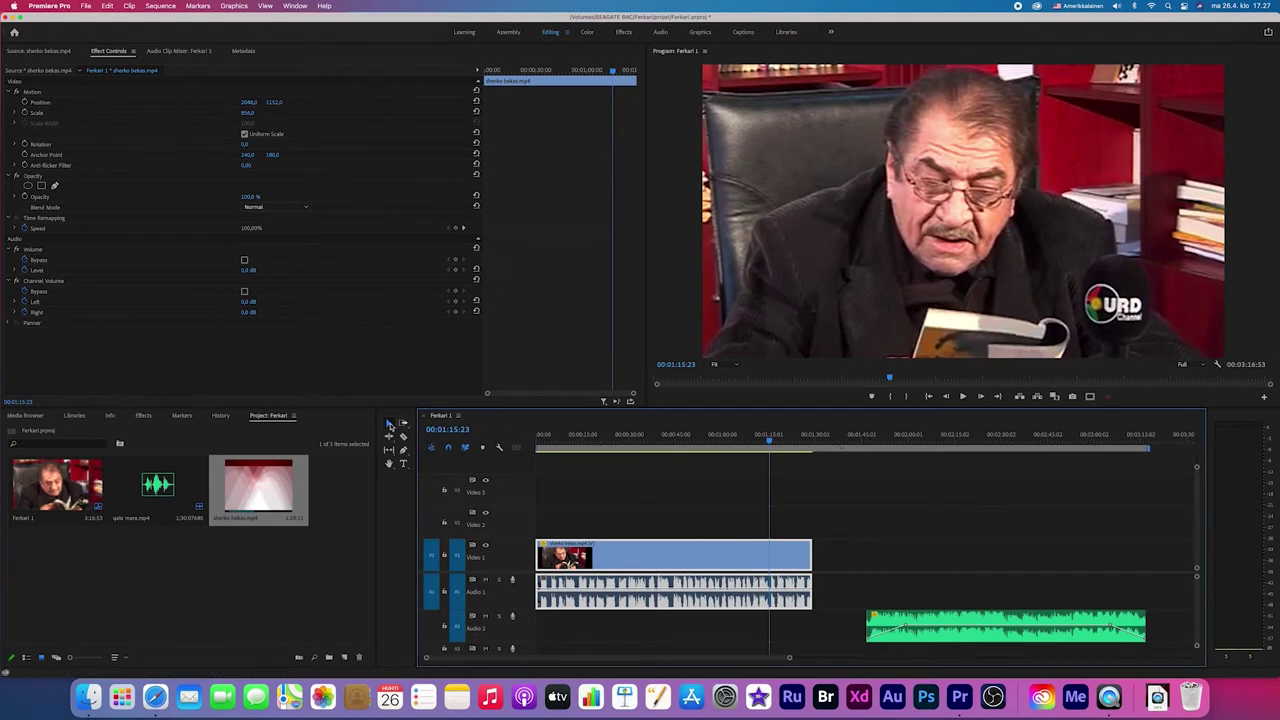
# Trim the sherko bekas clip's end back to the playhead at 00:01:15:23, after trying and undoing a razor cut
pyautogui.click(404, 437)
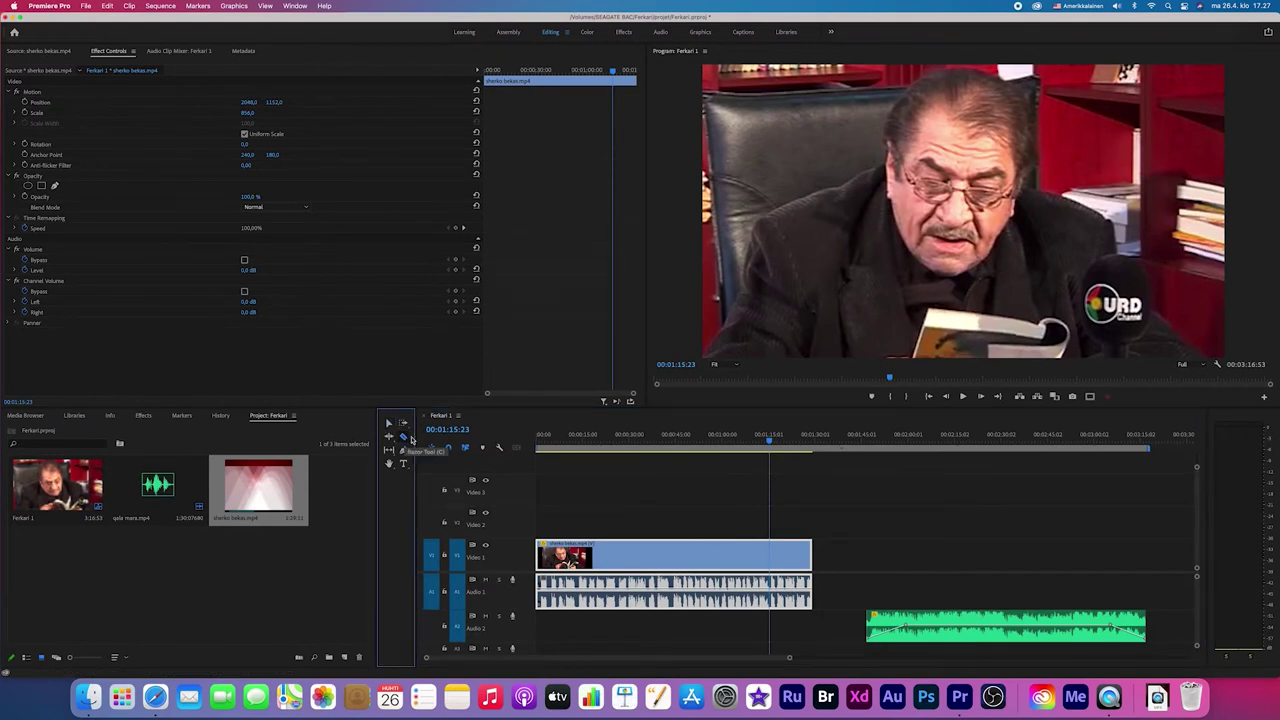
pyautogui.click(771, 595)
pyautogui.press('v')
pyautogui.click(788, 595)
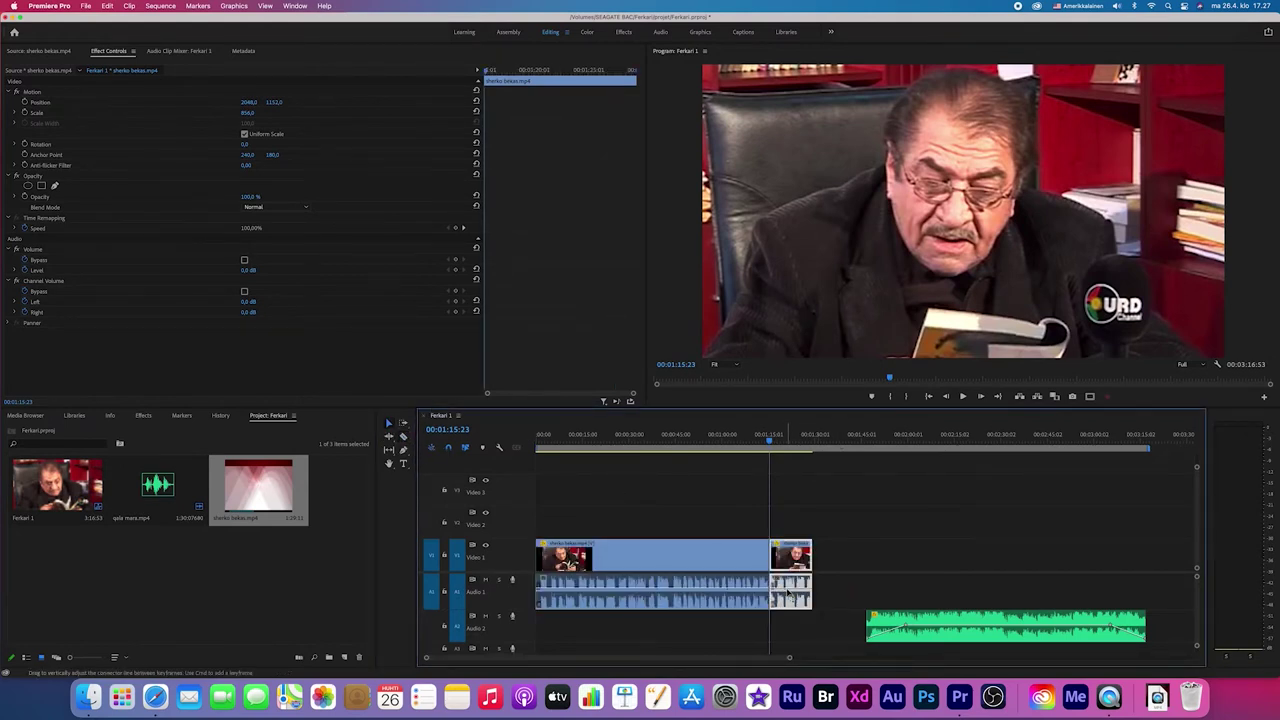
pyautogui.press('Delete')
pyautogui.press('super+z')
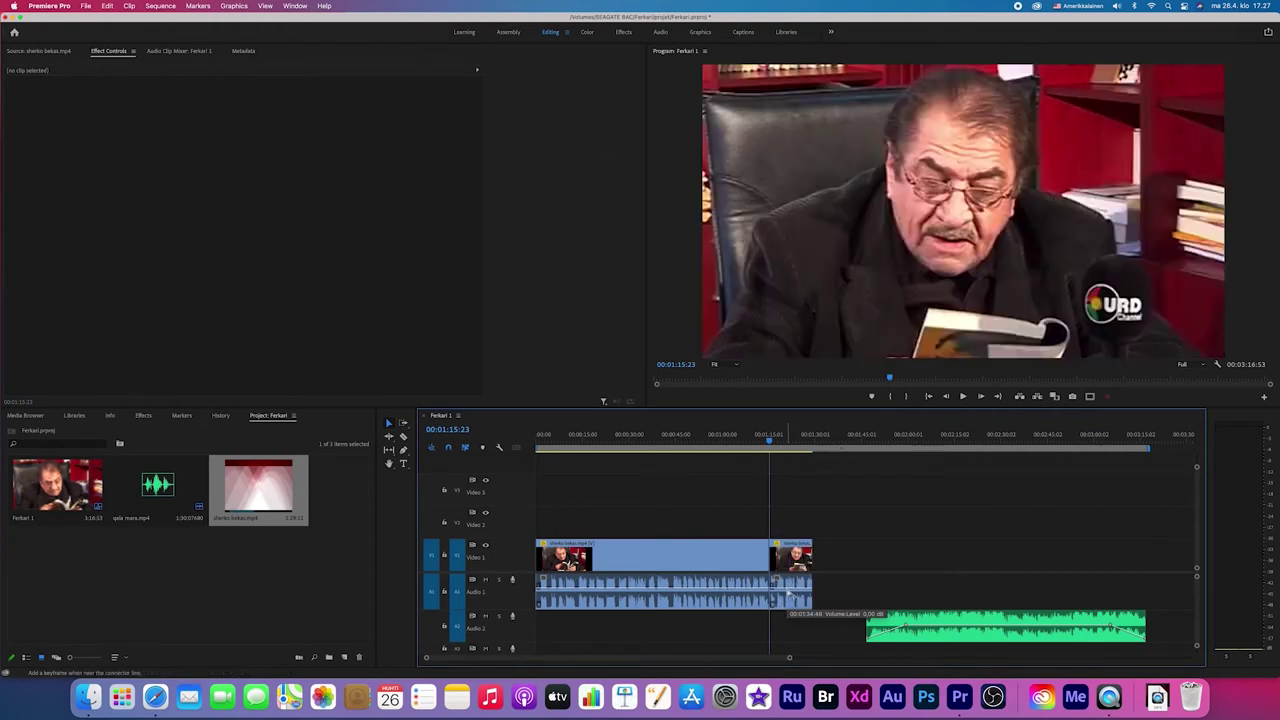
pyautogui.press('super+z')
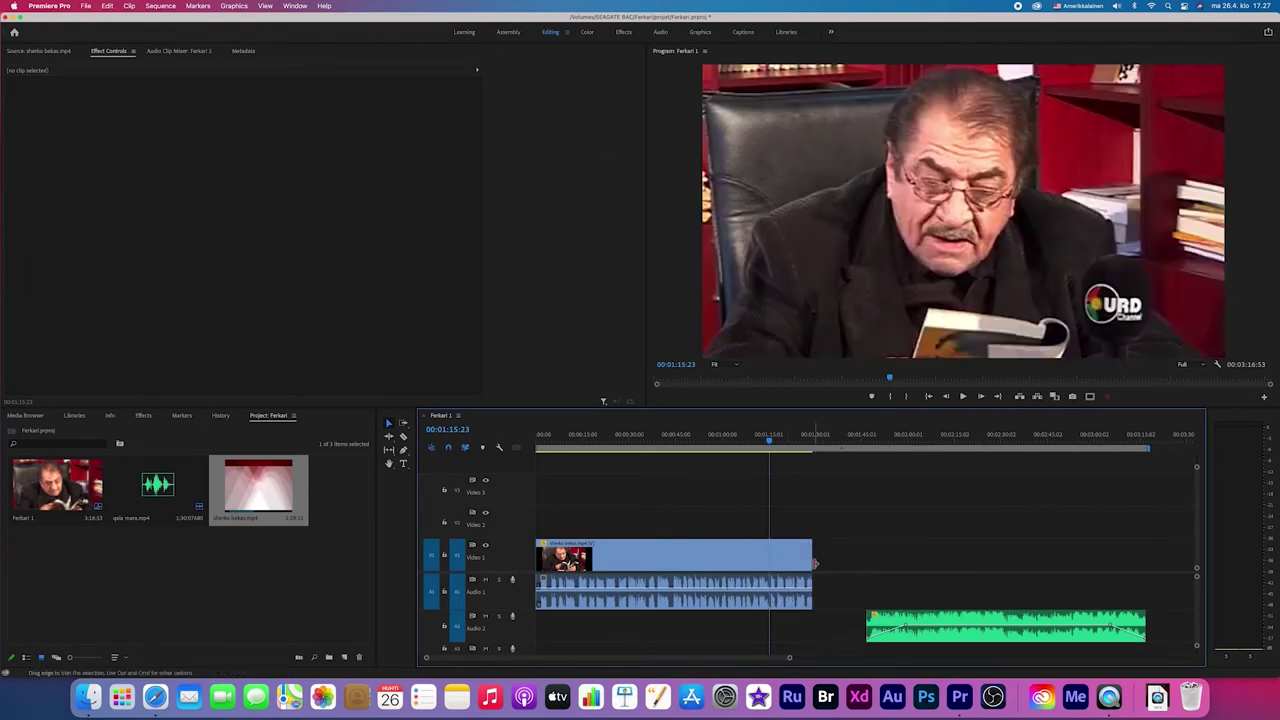
pyautogui.moveTo(813, 562); pyautogui.dragTo(770, 564)
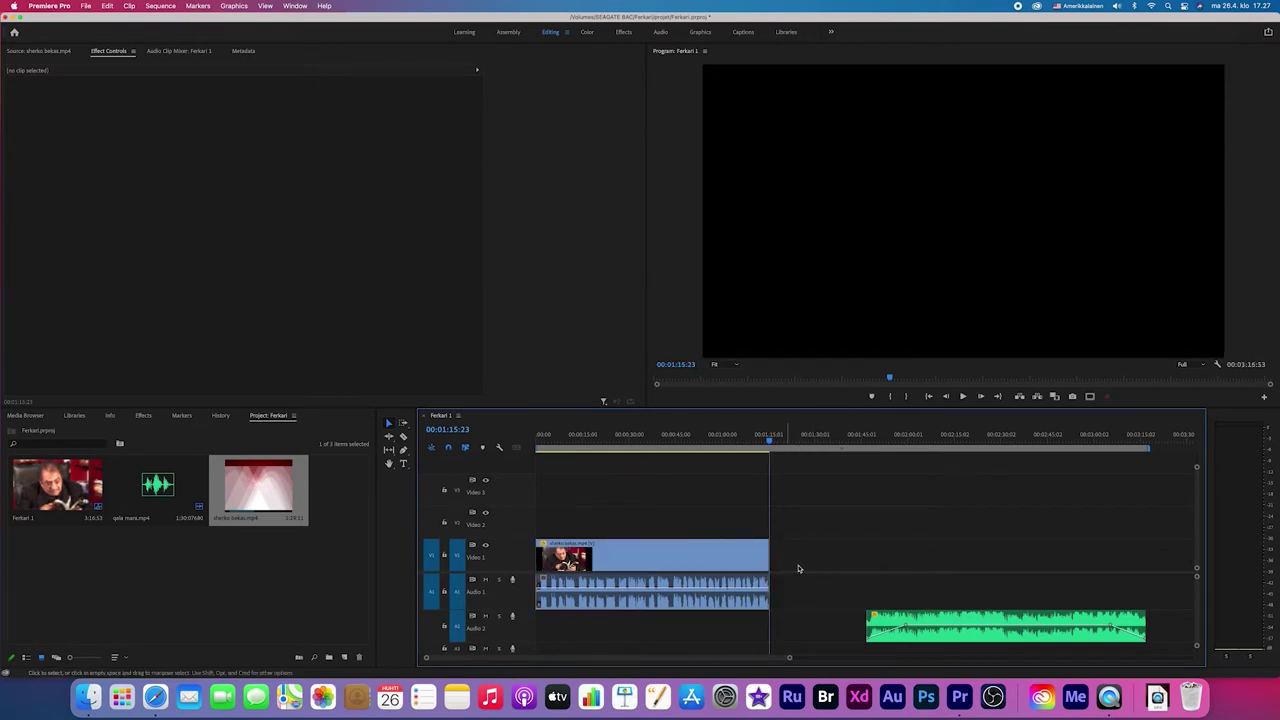
pyautogui.click(687, 477)
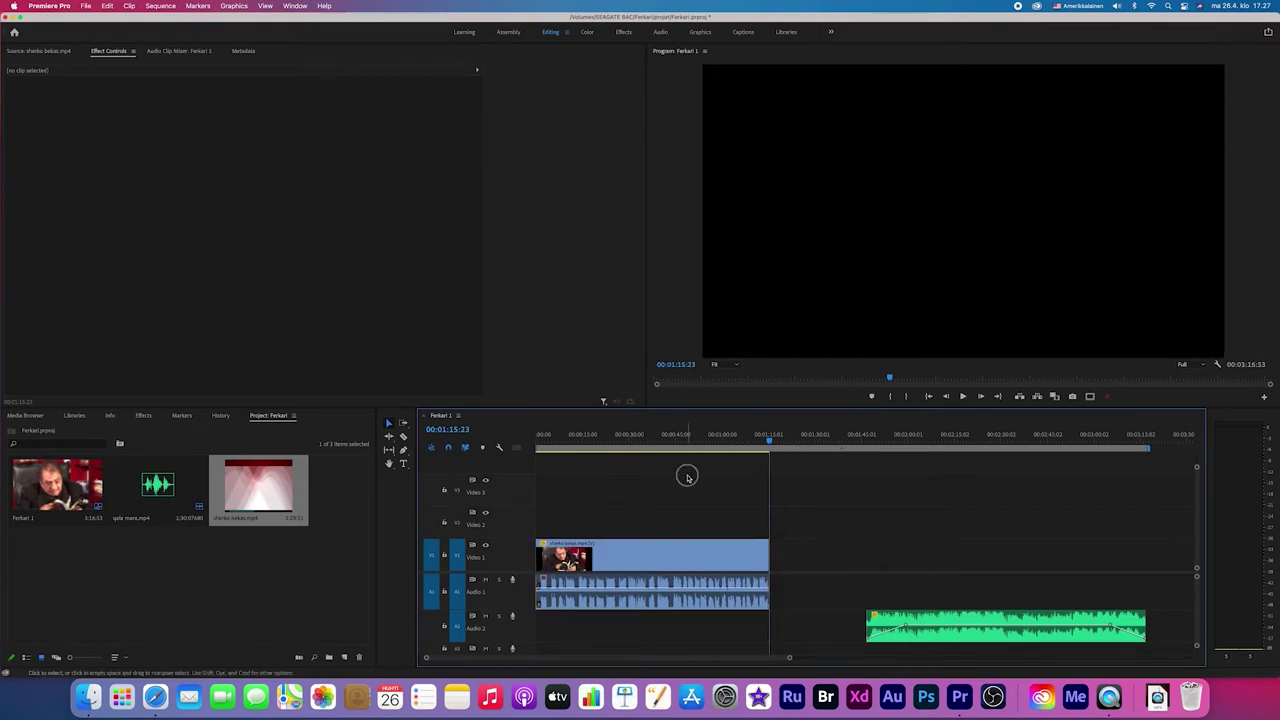
# Review the speech, zoom the timeline in, and ripple-trim about 1s 18f off the clip's start
pyautogui.click(587, 436)
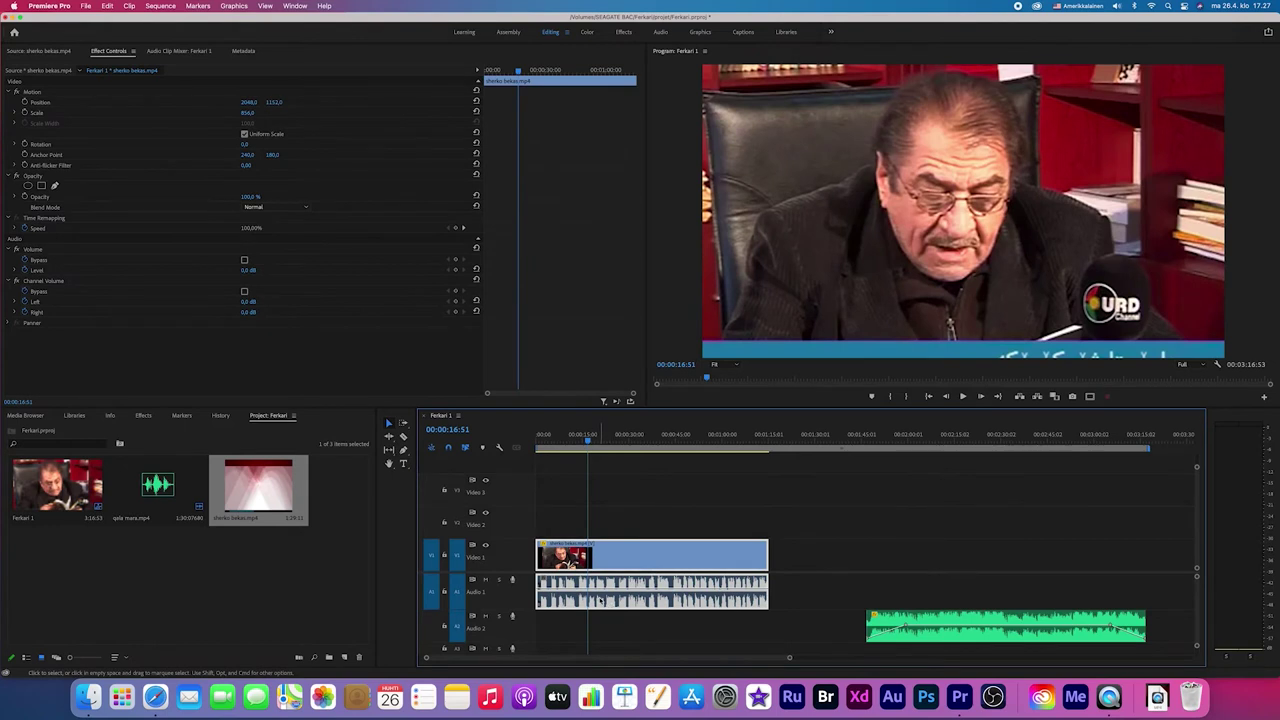
pyautogui.press('space')
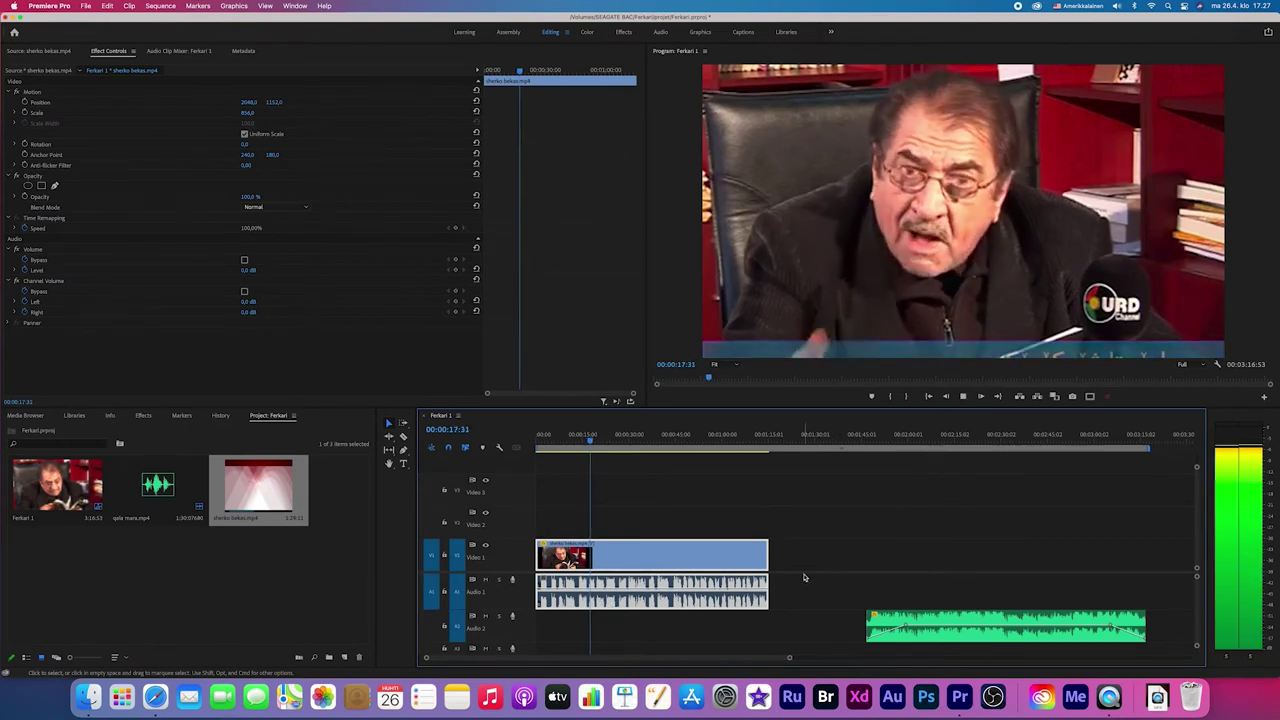
pyautogui.press('space')
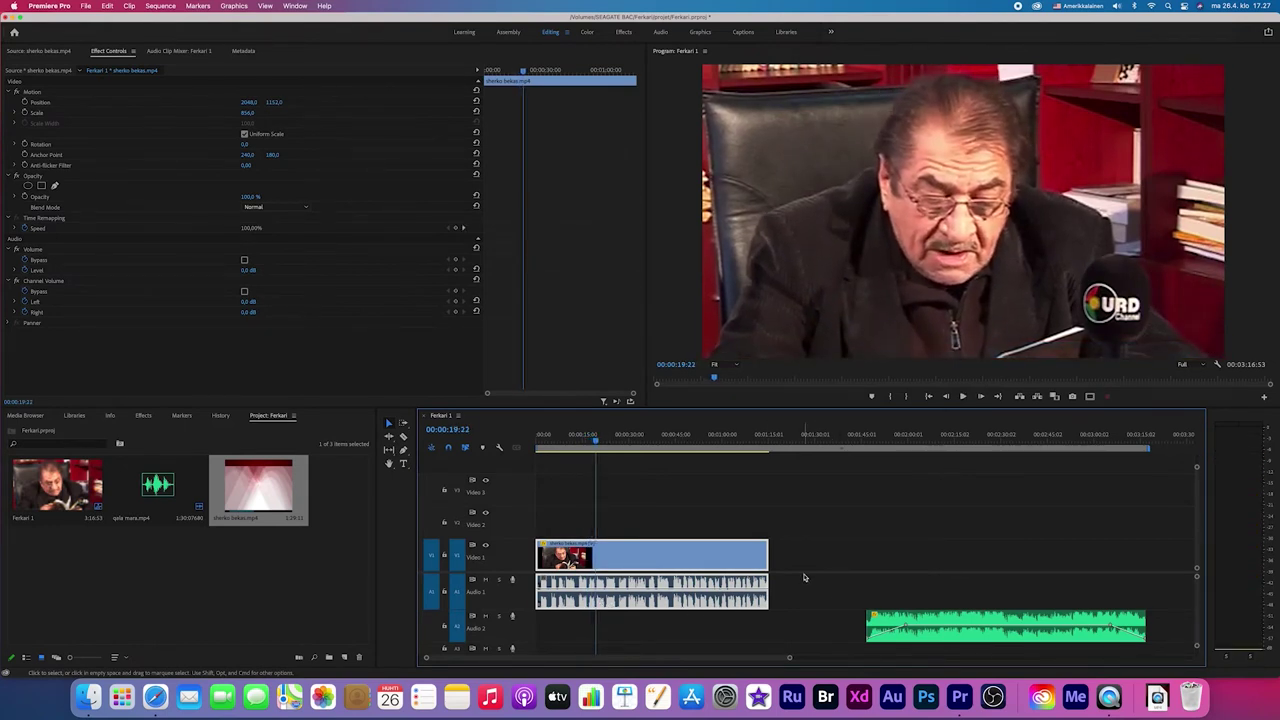
pyautogui.press('=')
pyautogui.press('=')
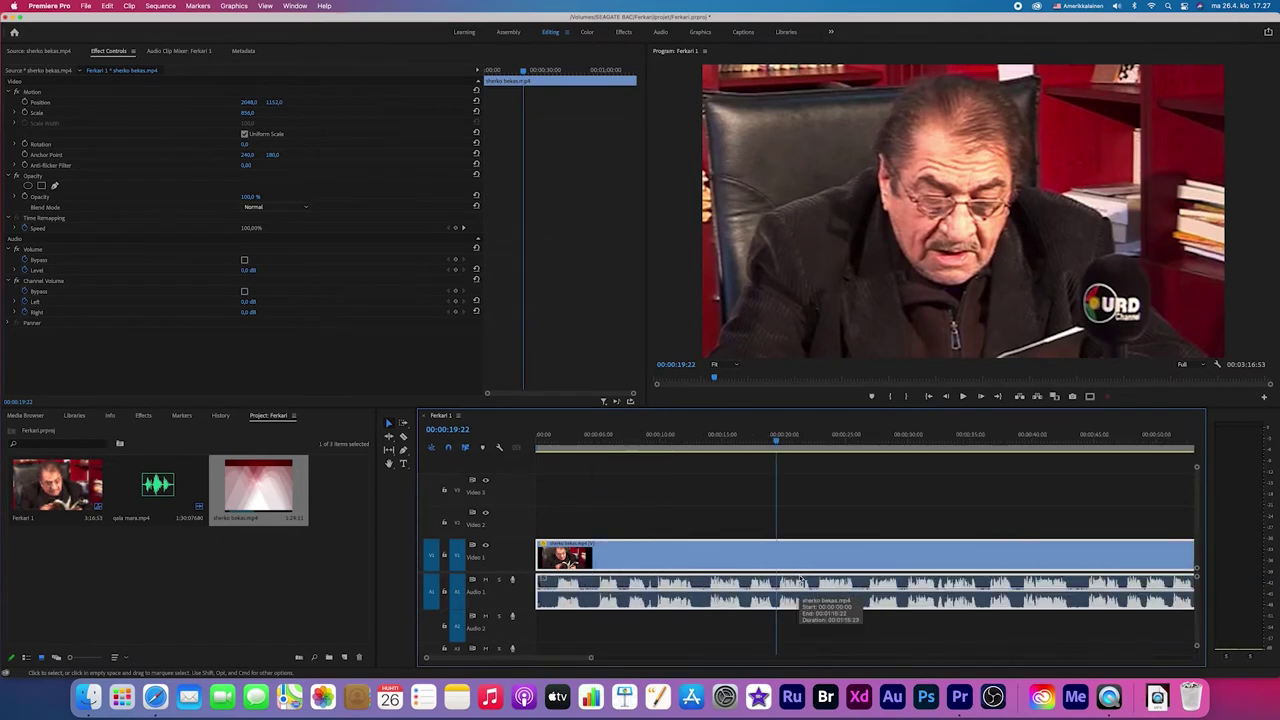
pyautogui.click(578, 442)
pyautogui.moveTo(578, 443); pyautogui.dragTo(524, 448)
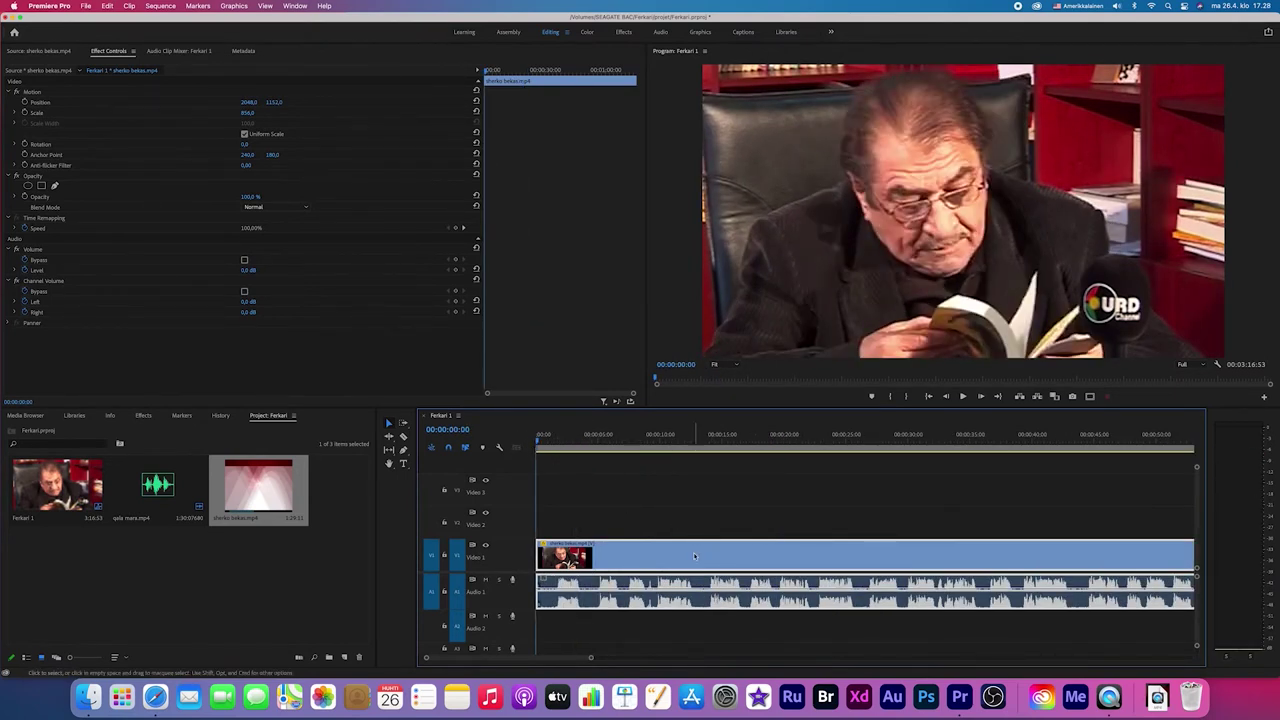
pyautogui.moveTo(538, 552); pyautogui.dragTo(532, 548)
# Play the trimmed clip from the beginning to check it, leaving the playhead at 00:00:02:22
pyautogui.press('space')
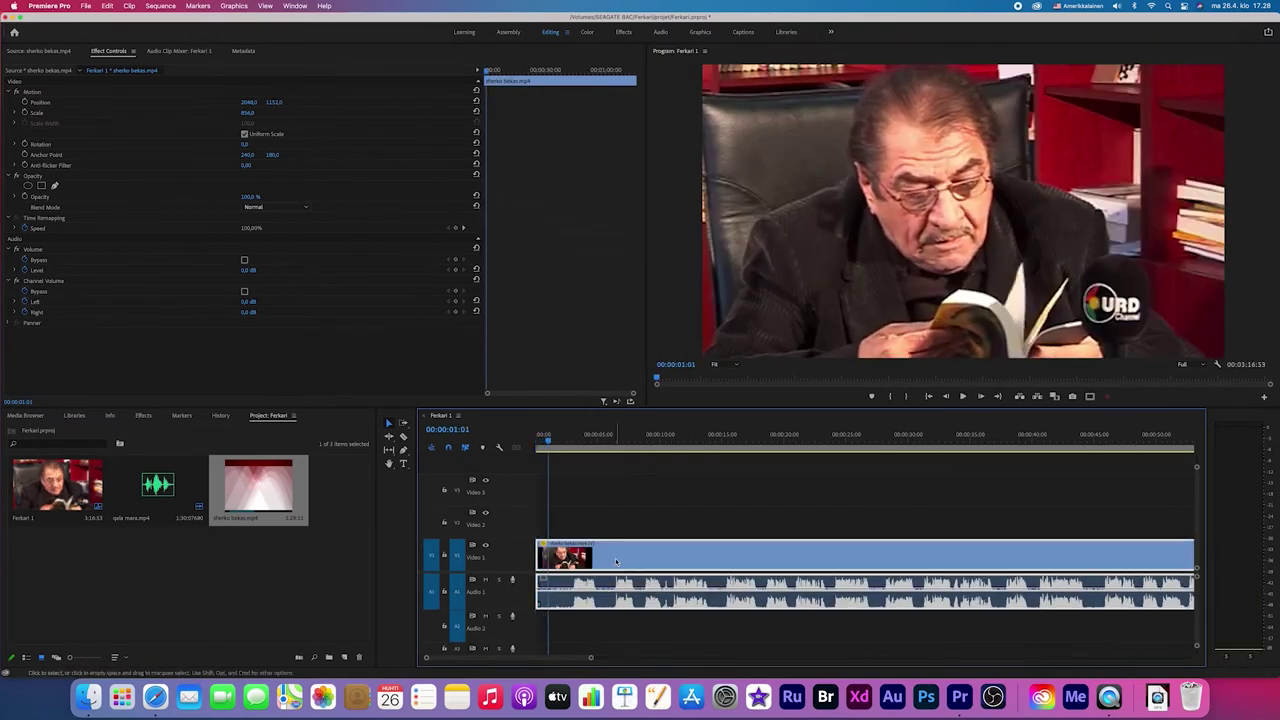
pyautogui.press('=')
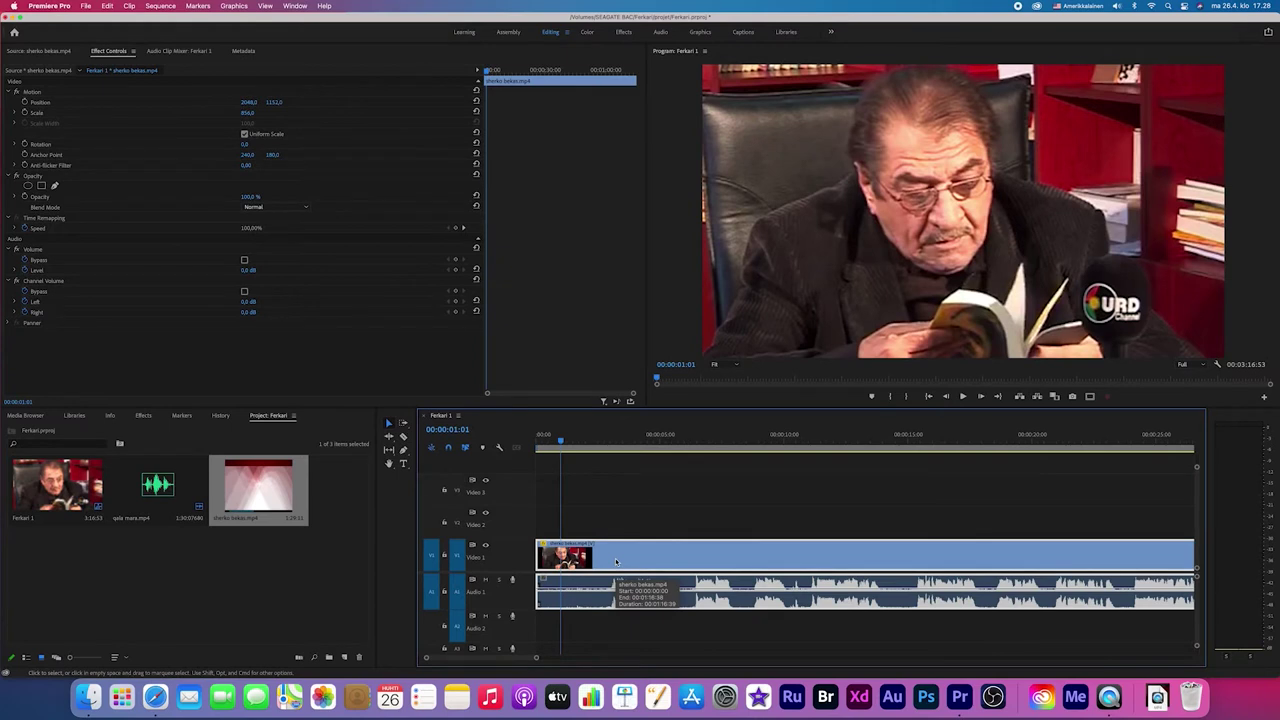
pyautogui.press('XF86AudioRaiseVolume')
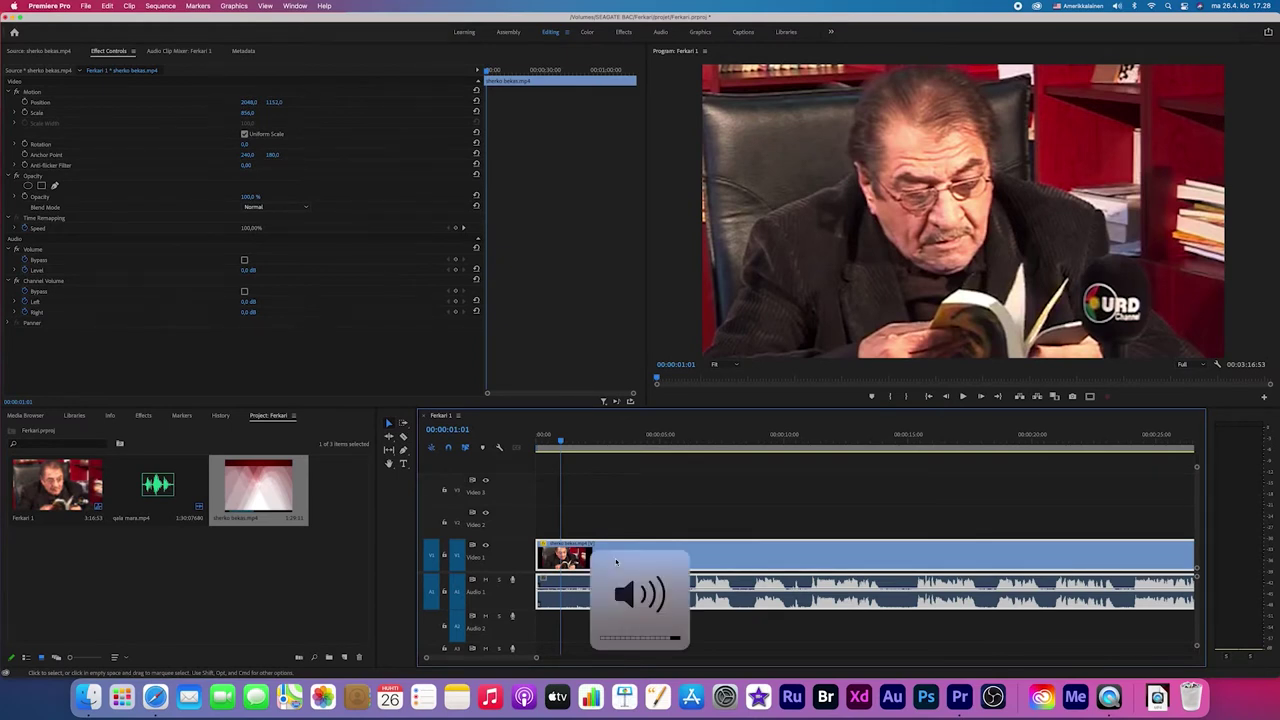
pyautogui.click(598, 502)
pyautogui.press('Home')
pyautogui.click(679, 598)
pyautogui.press('space')
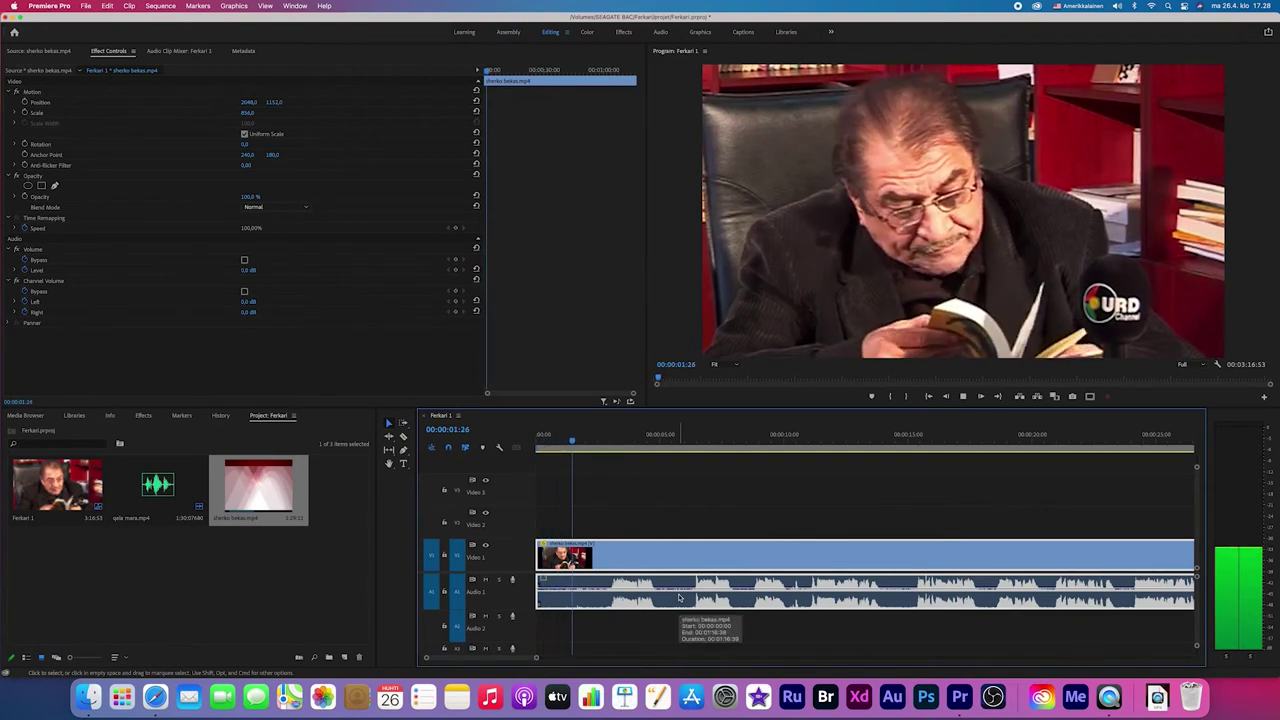
pyautogui.press('space')
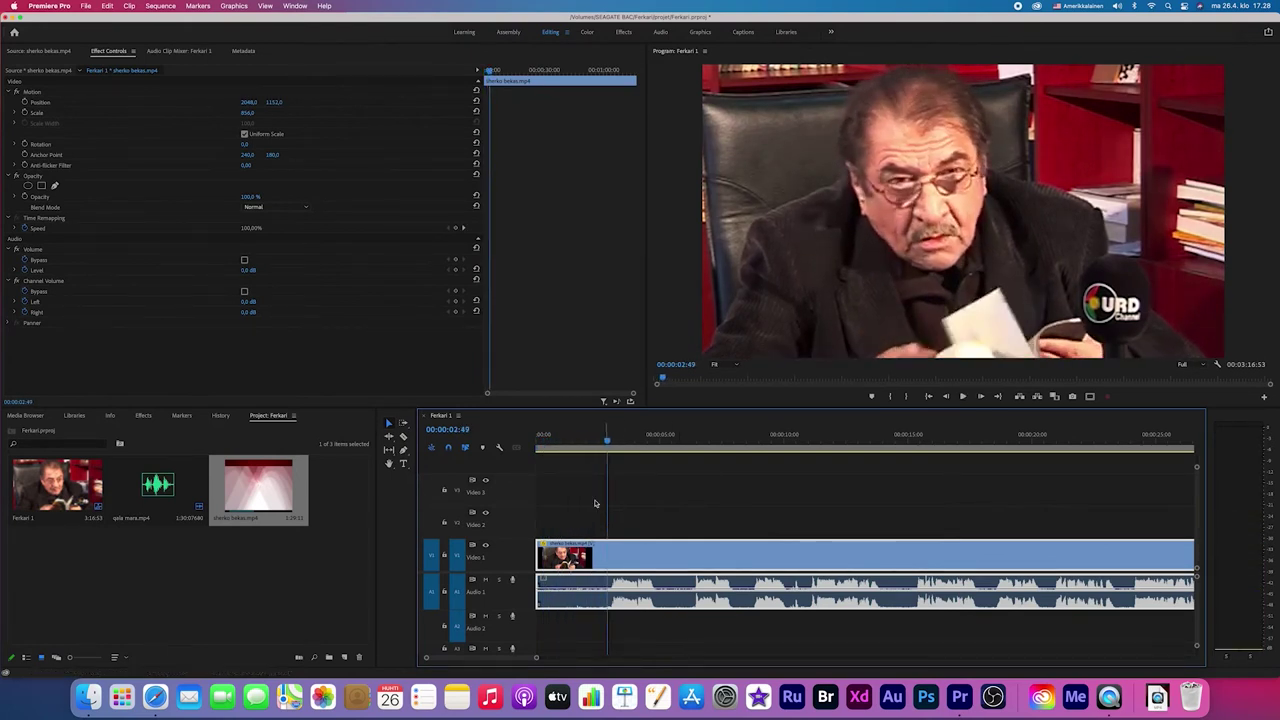
pyautogui.click(596, 441)
pyautogui.moveTo(596, 441); pyautogui.dragTo(594, 441)
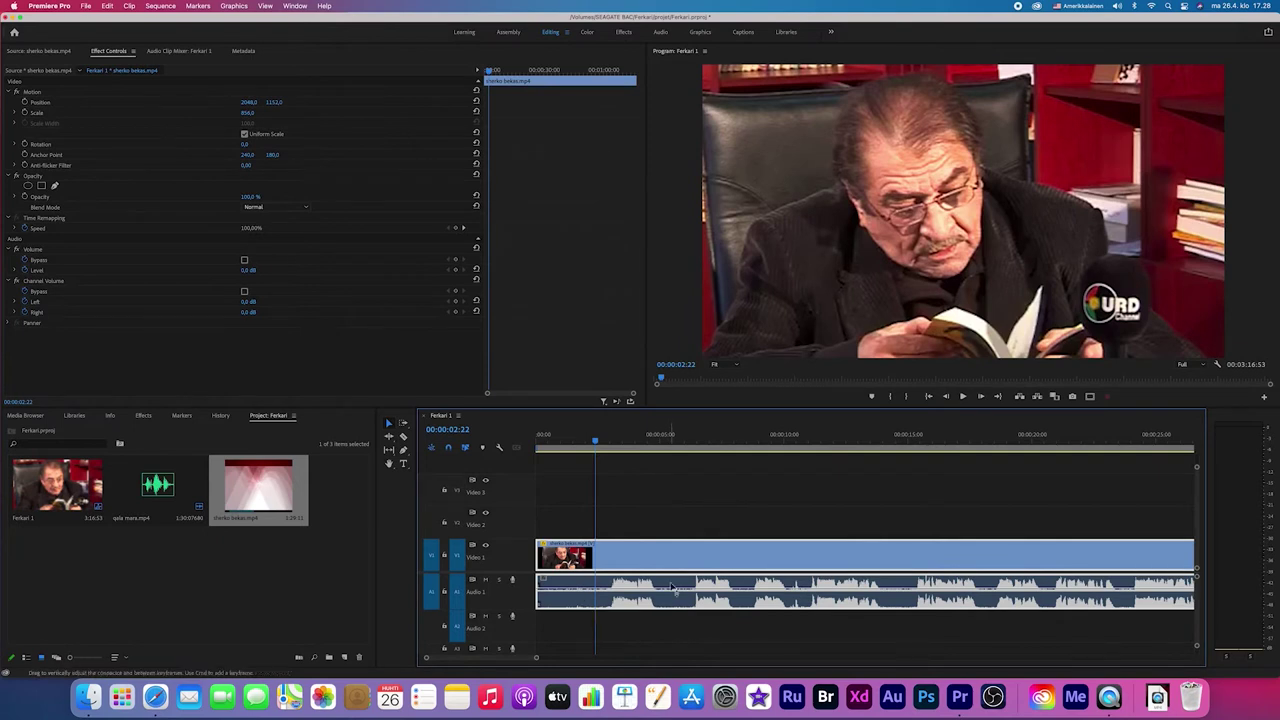
# Search effects for 'de noise' and apply DeNoise to the sherko bekas audio on A1
pyautogui.click(145, 416)
pyautogui.click(46, 429)
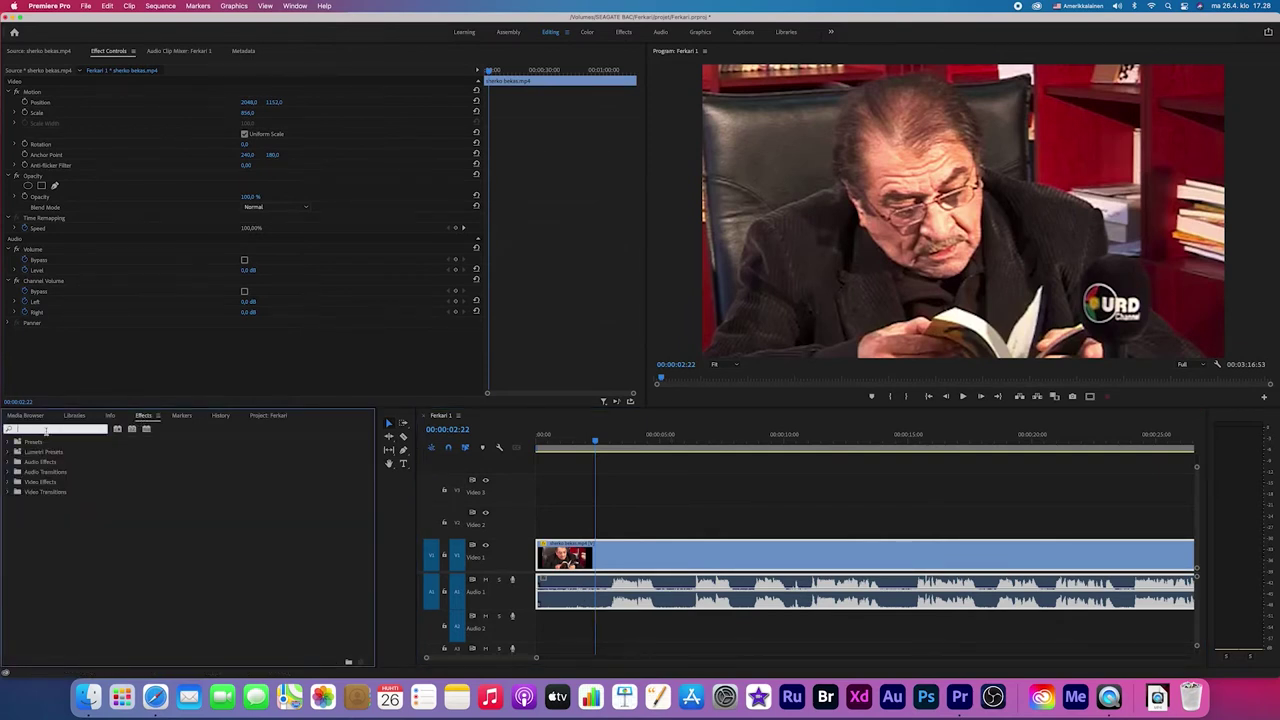
pyautogui.write('de noise')
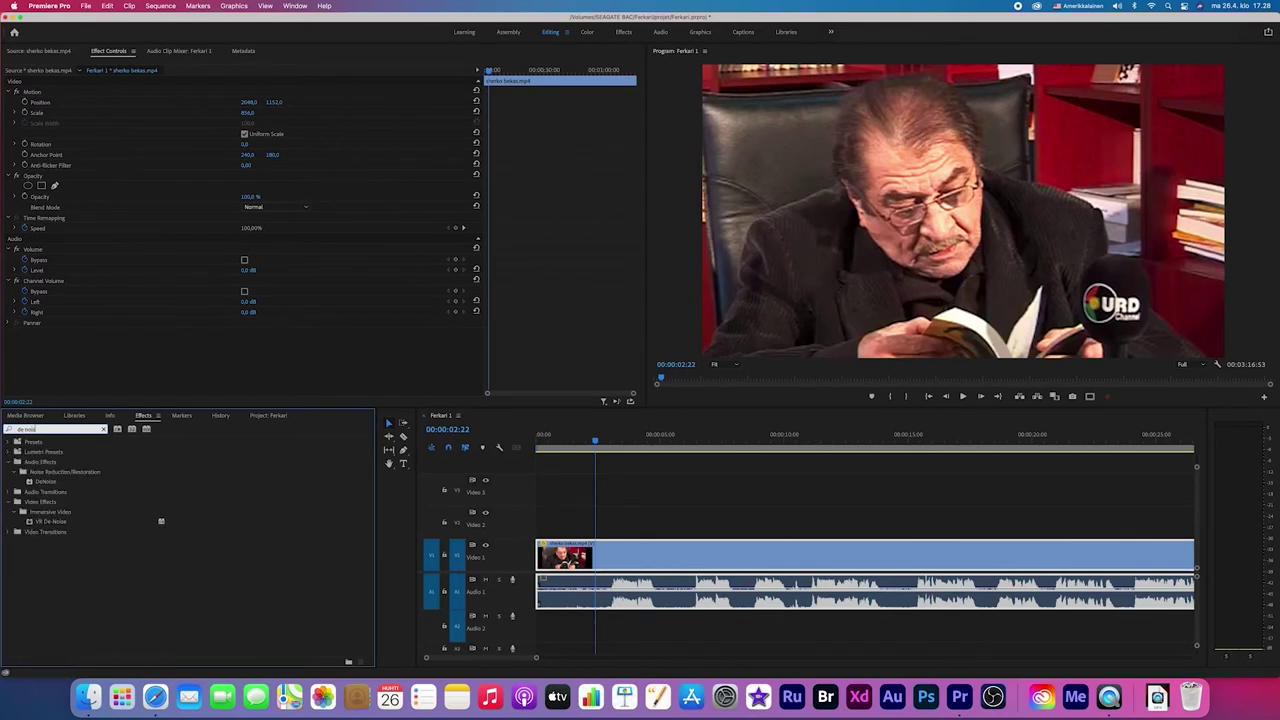
pyautogui.click(31, 484)
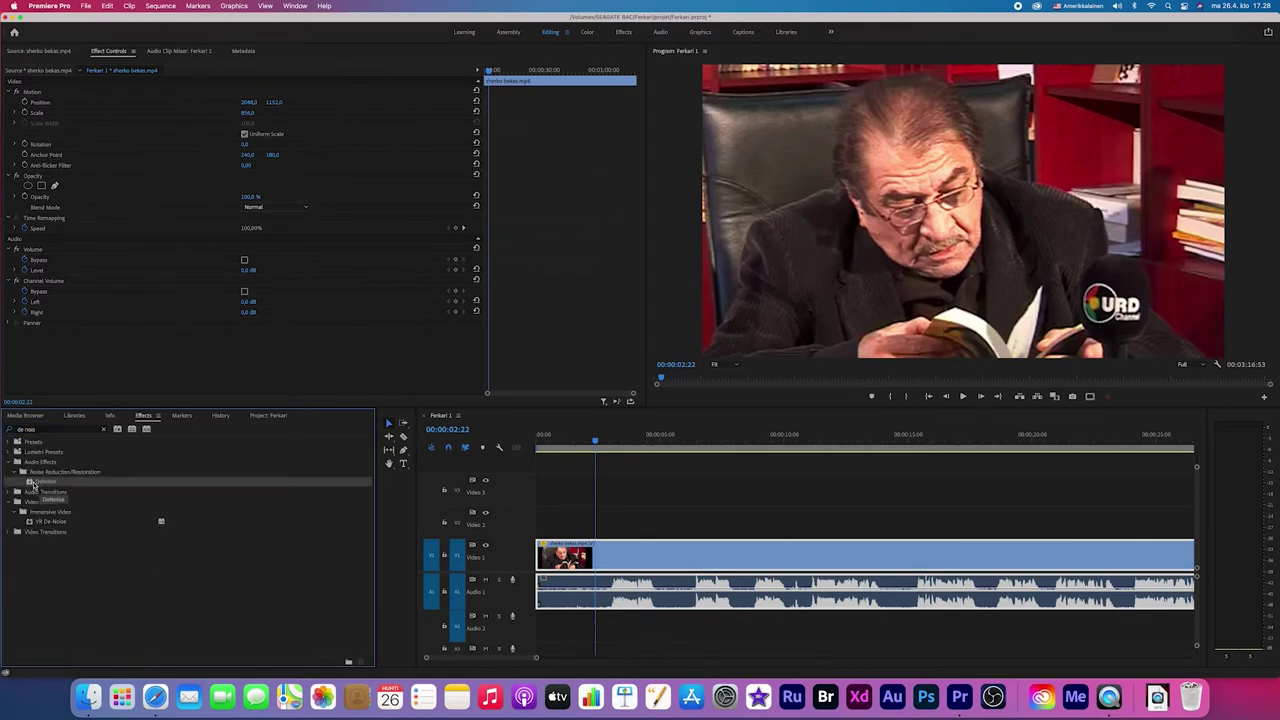
pyautogui.moveTo(31, 484); pyautogui.dragTo(628, 593)
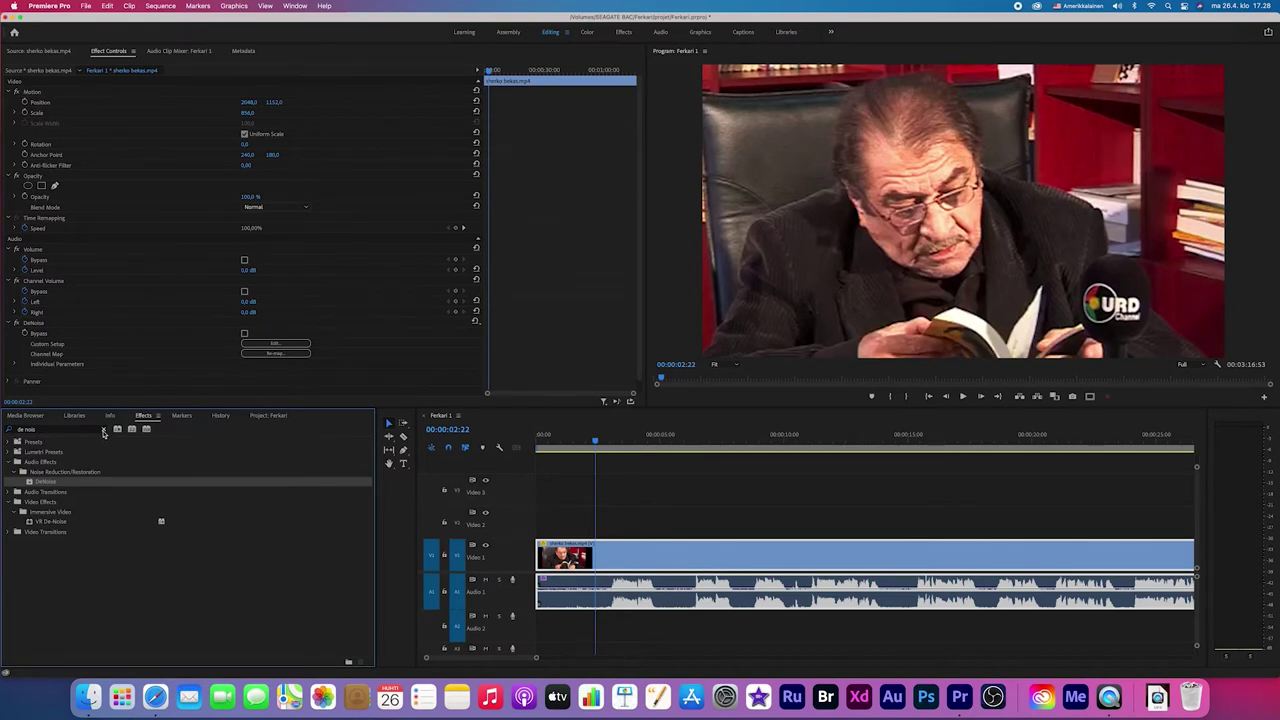
# Browse Audio Effects > Noise Reduction/Restoration in the Effects list, then collapse it again
pyautogui.click(103, 431)
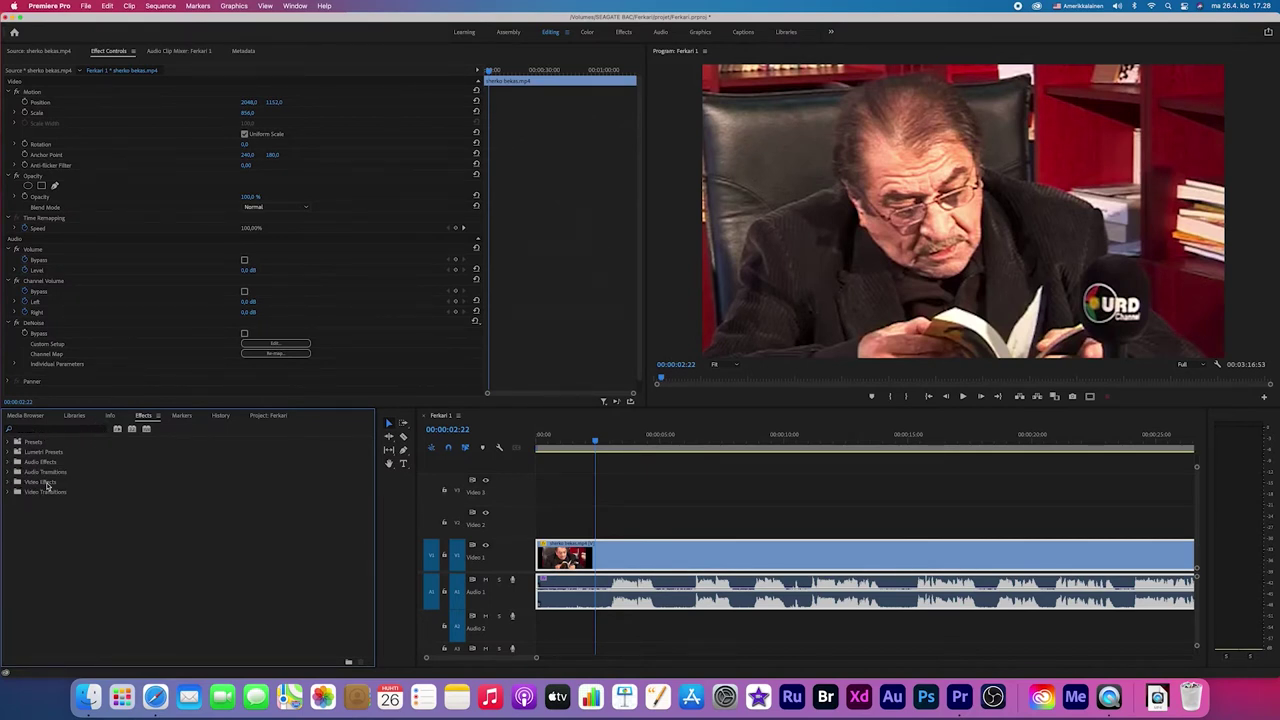
pyautogui.click(8, 463)
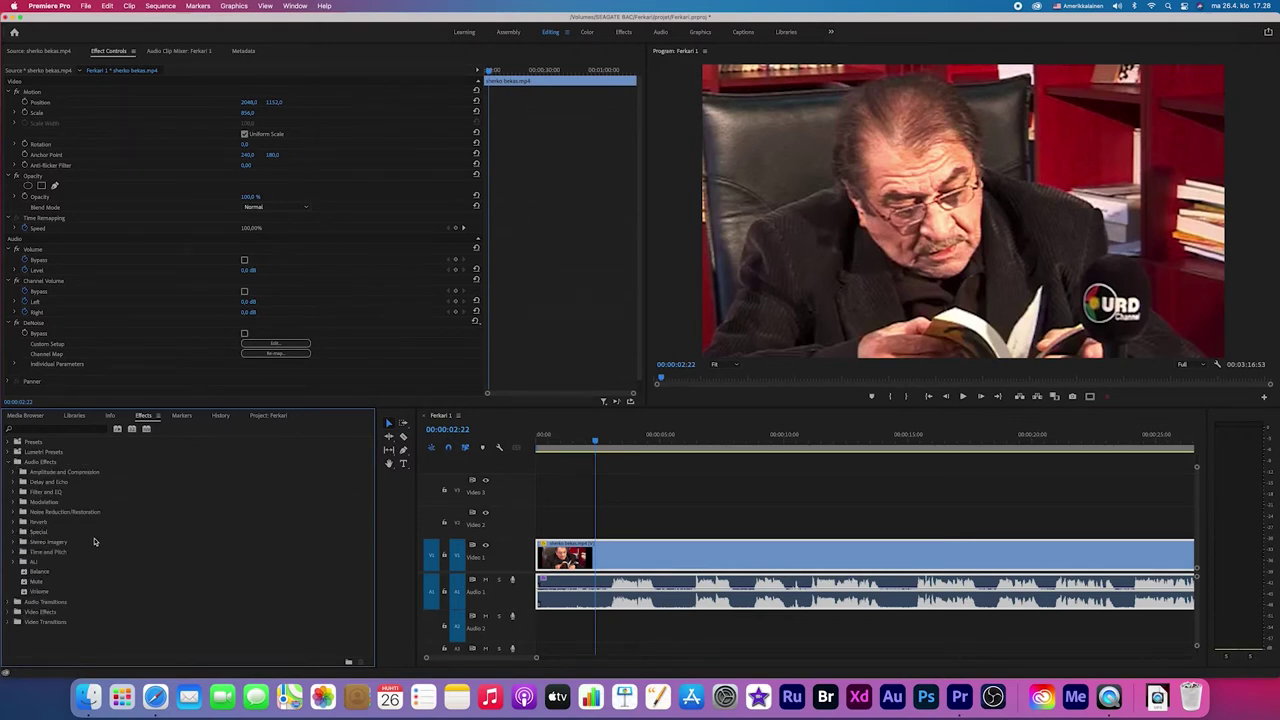
pyautogui.click(13, 512)
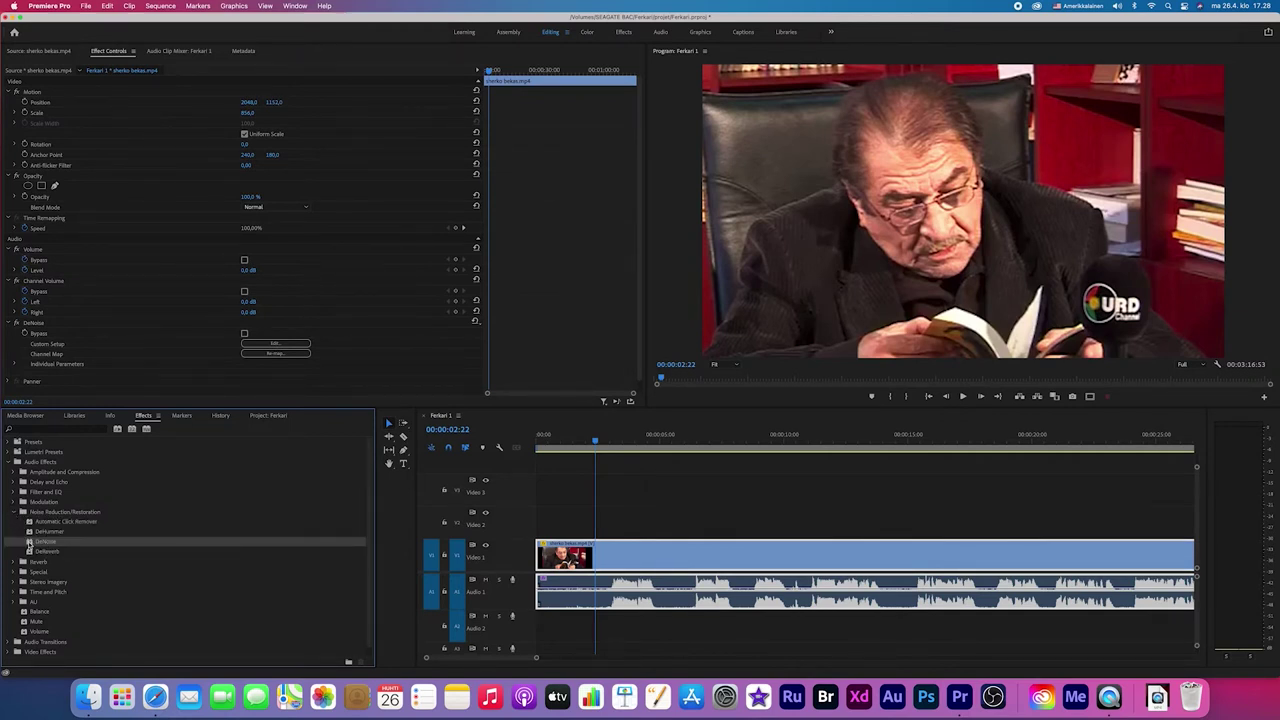
pyautogui.click(30, 541)
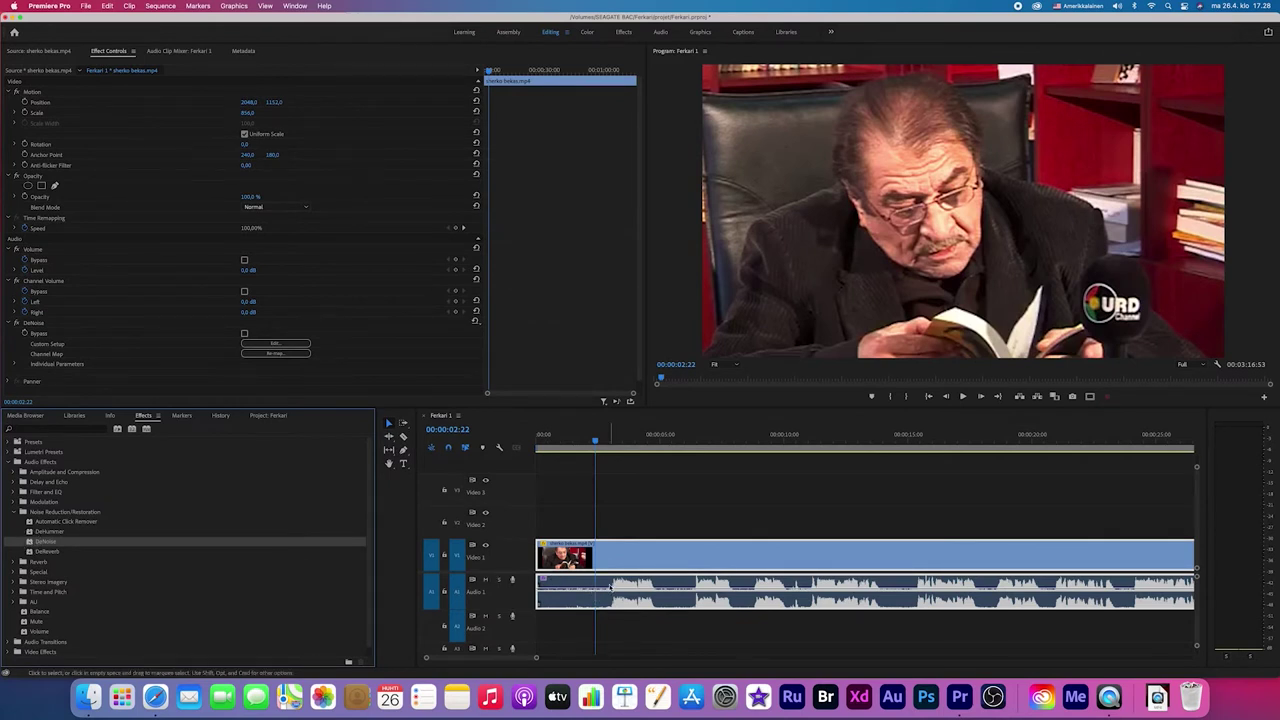
pyautogui.click(15, 513)
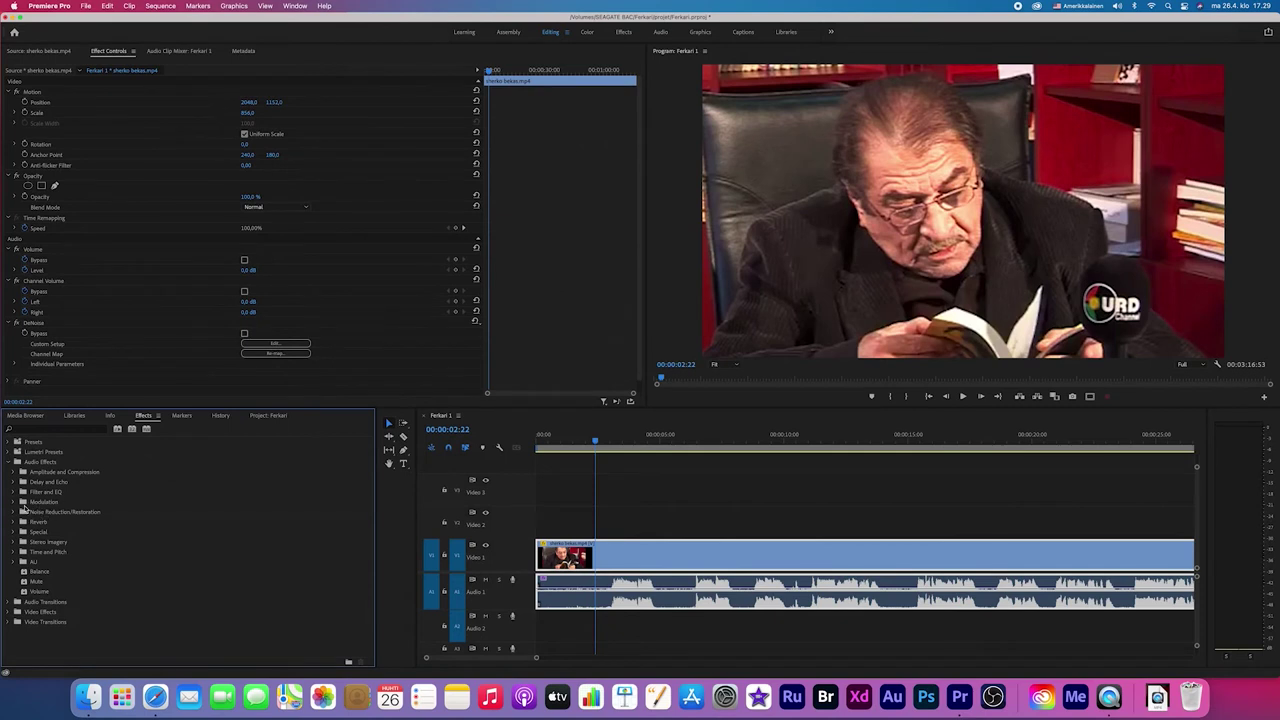
pyautogui.click(10, 462)
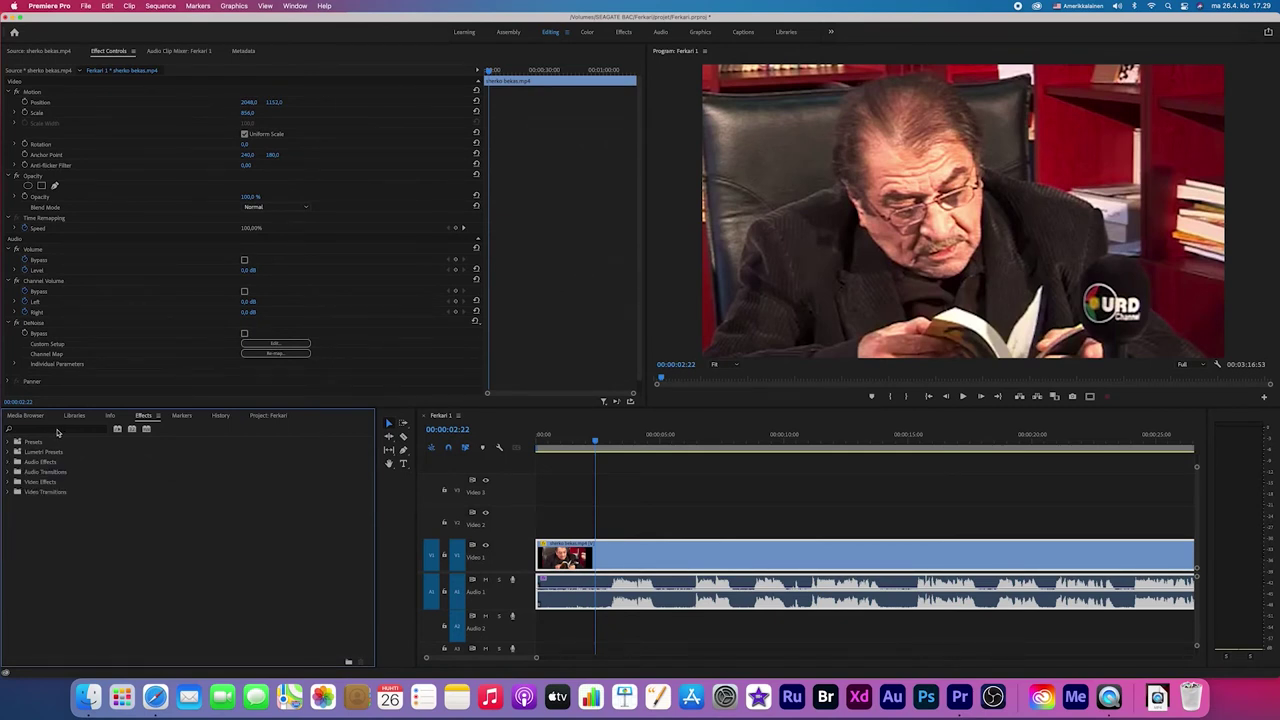
pyautogui.click(57, 430)
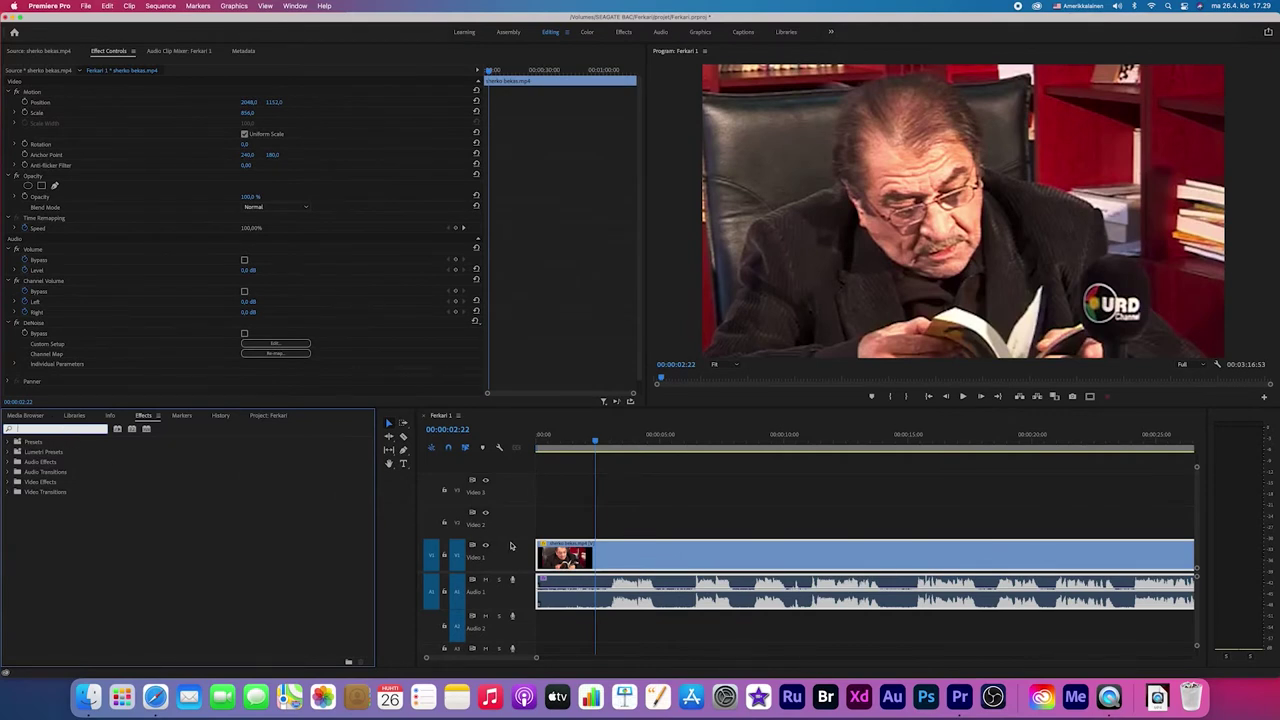
pyautogui.click(622, 555)
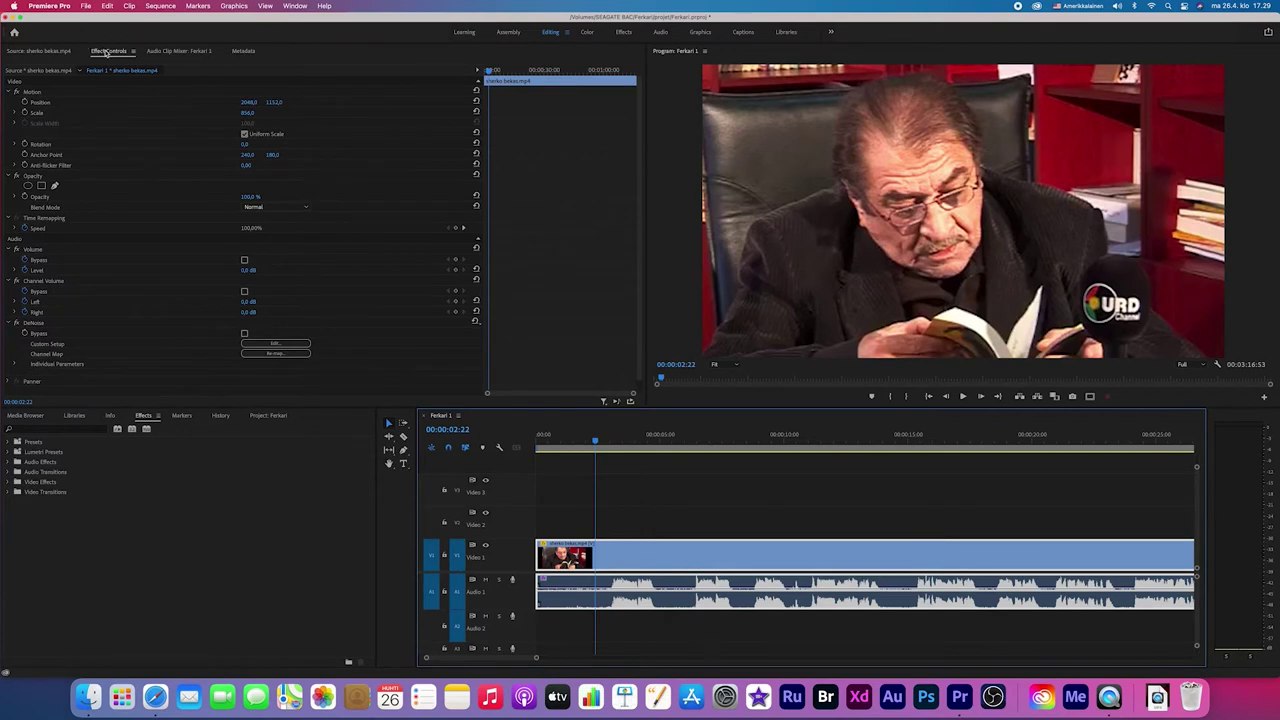
# Select the DeNoise effect on the sherko bekas.mp4 clip in Effect Controls
pyautogui.click(108, 54)
pyautogui.scroll(-1, 99, 350)
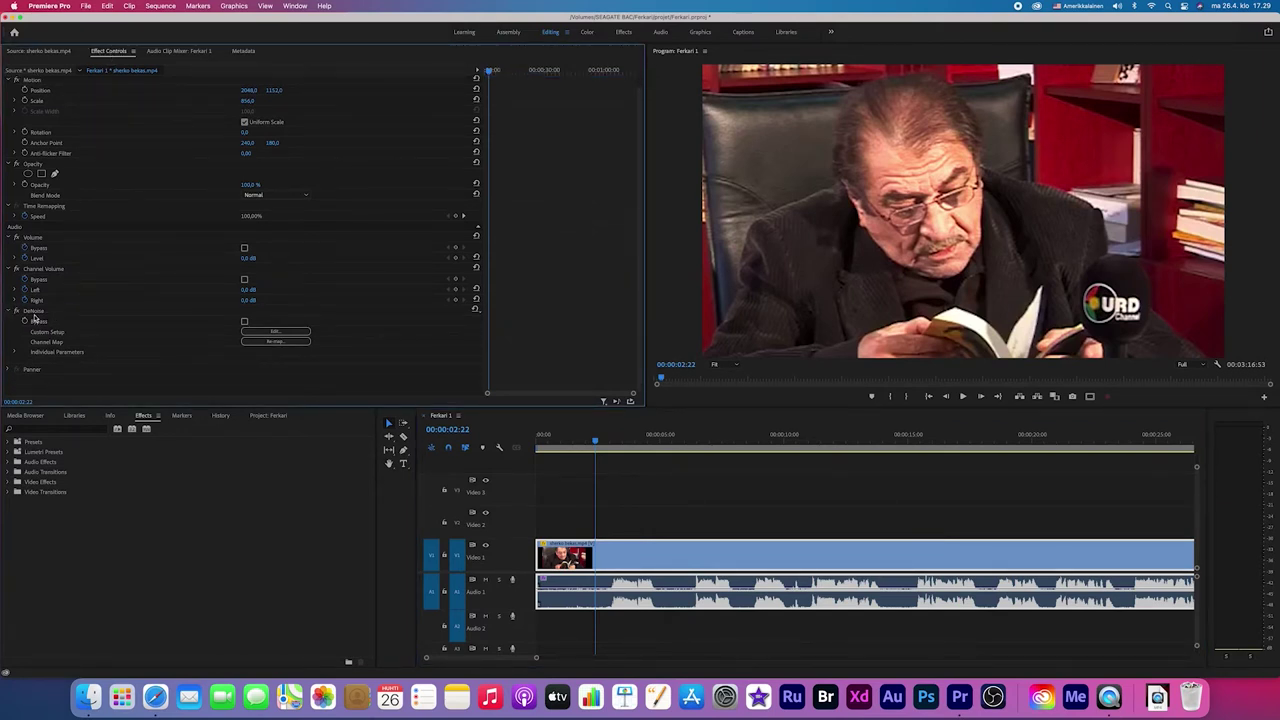
pyautogui.click(35, 312)
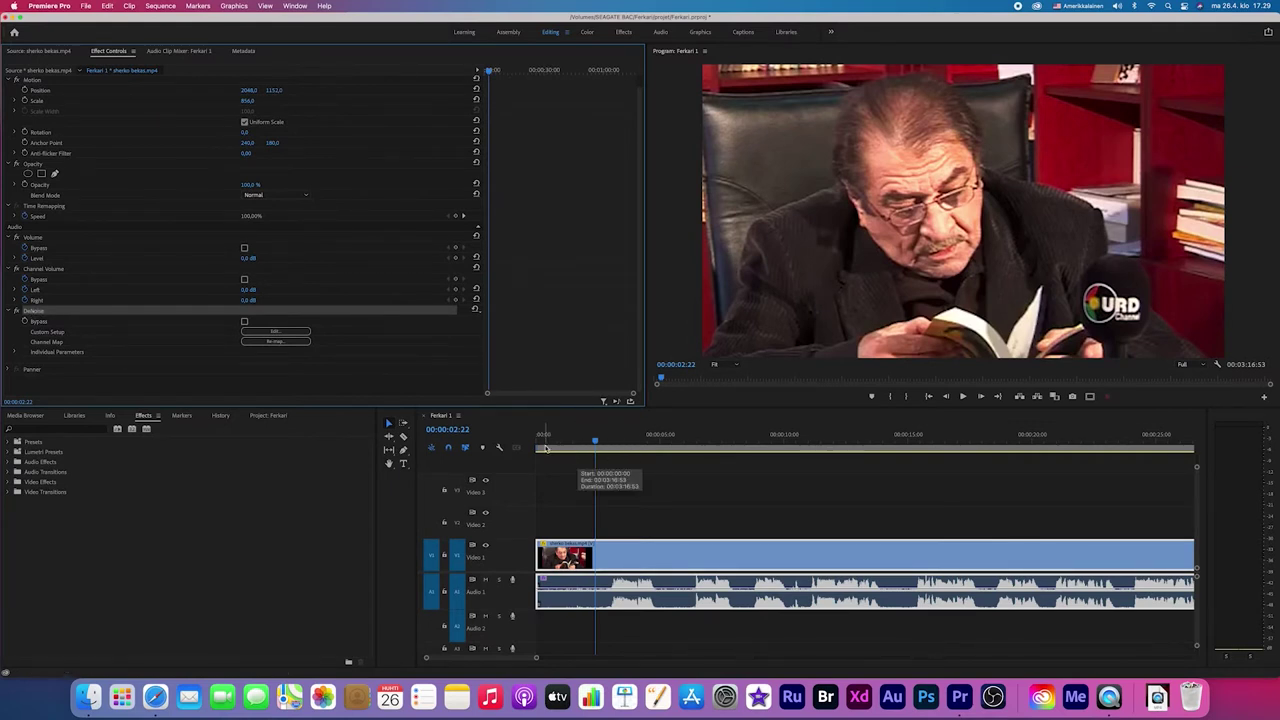
# Preview the speech from the sequence start, return to 0, and open DeNoise's Custom Setup editor
pyautogui.click(535, 441)
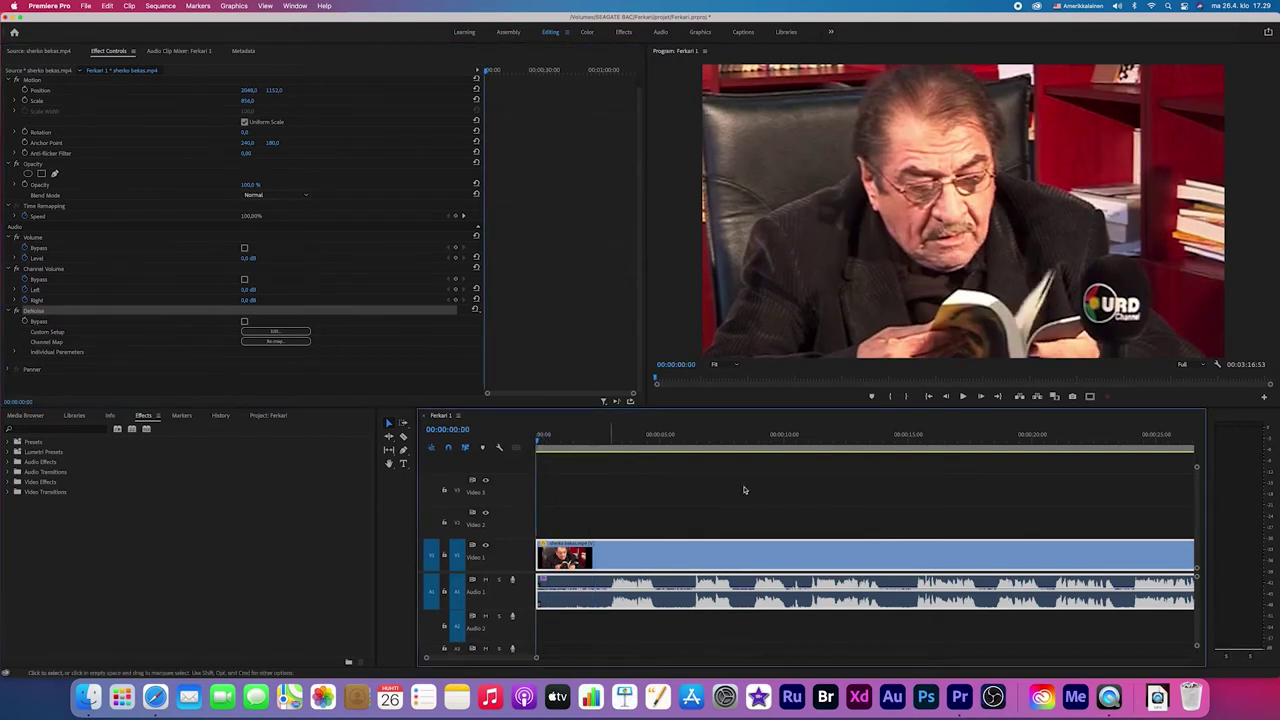
pyautogui.press('space')
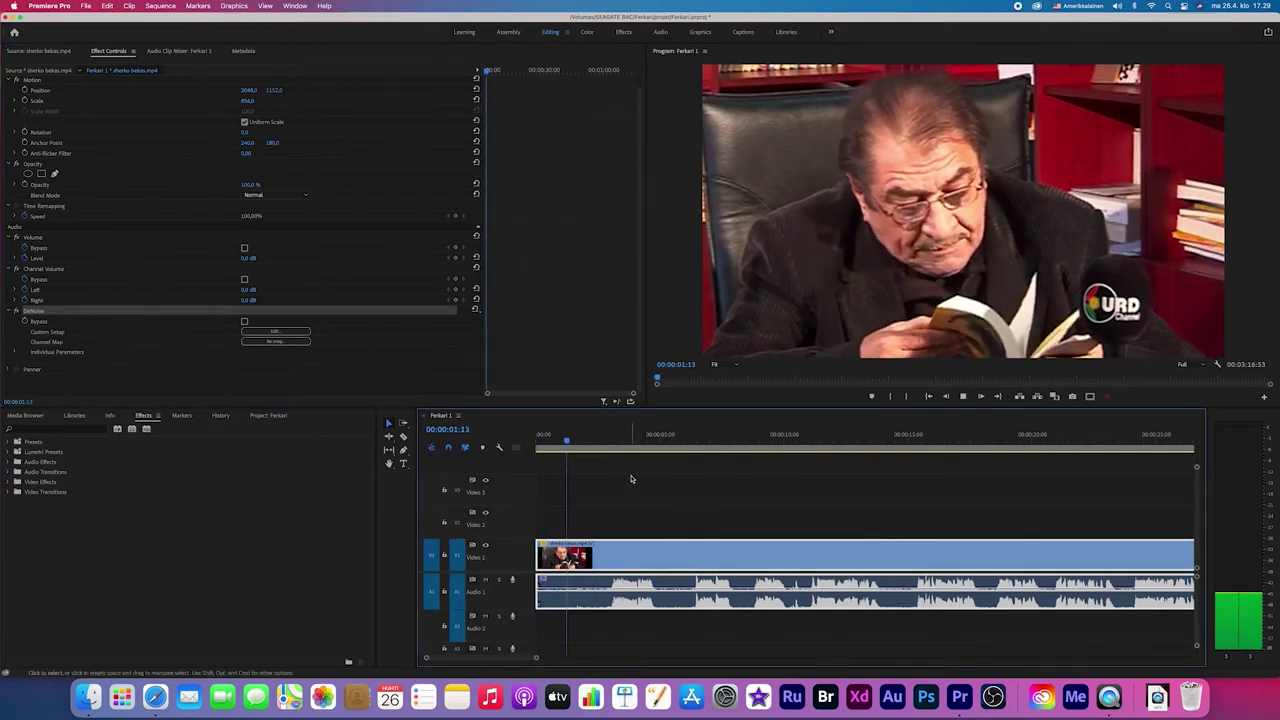
pyautogui.press('space')
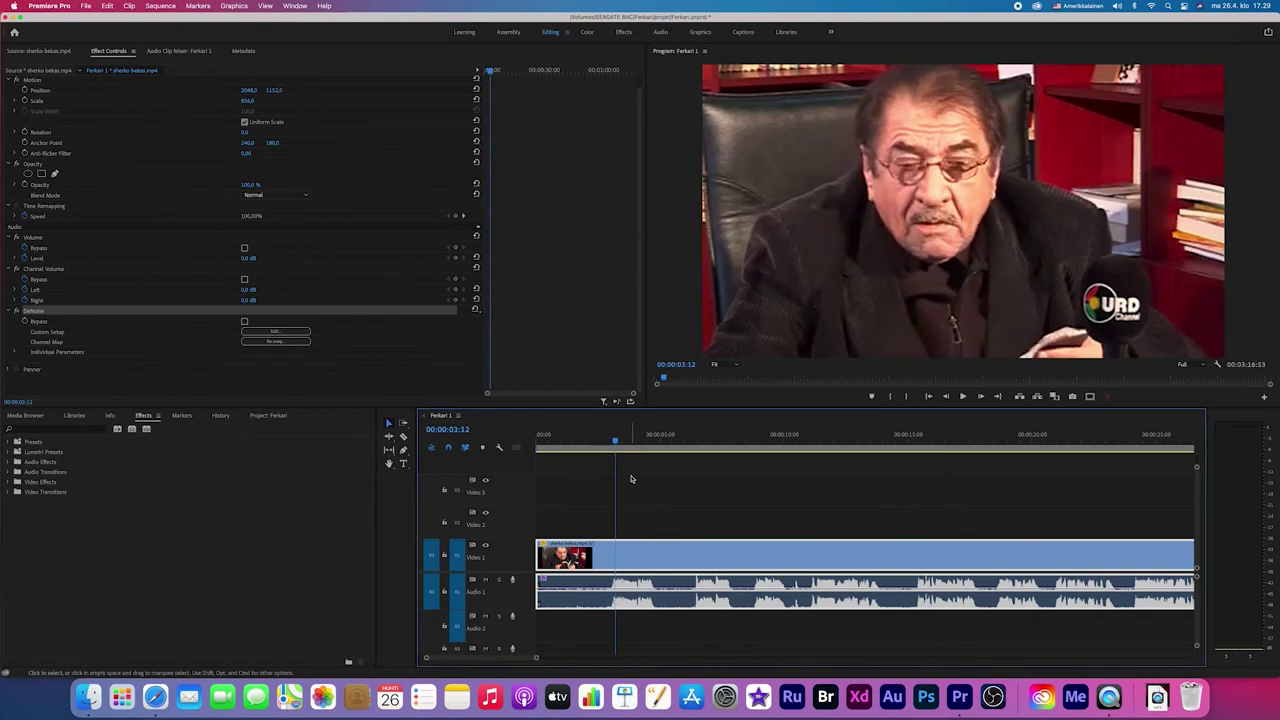
pyautogui.moveTo(617, 442); pyautogui.dragTo(533, 444)
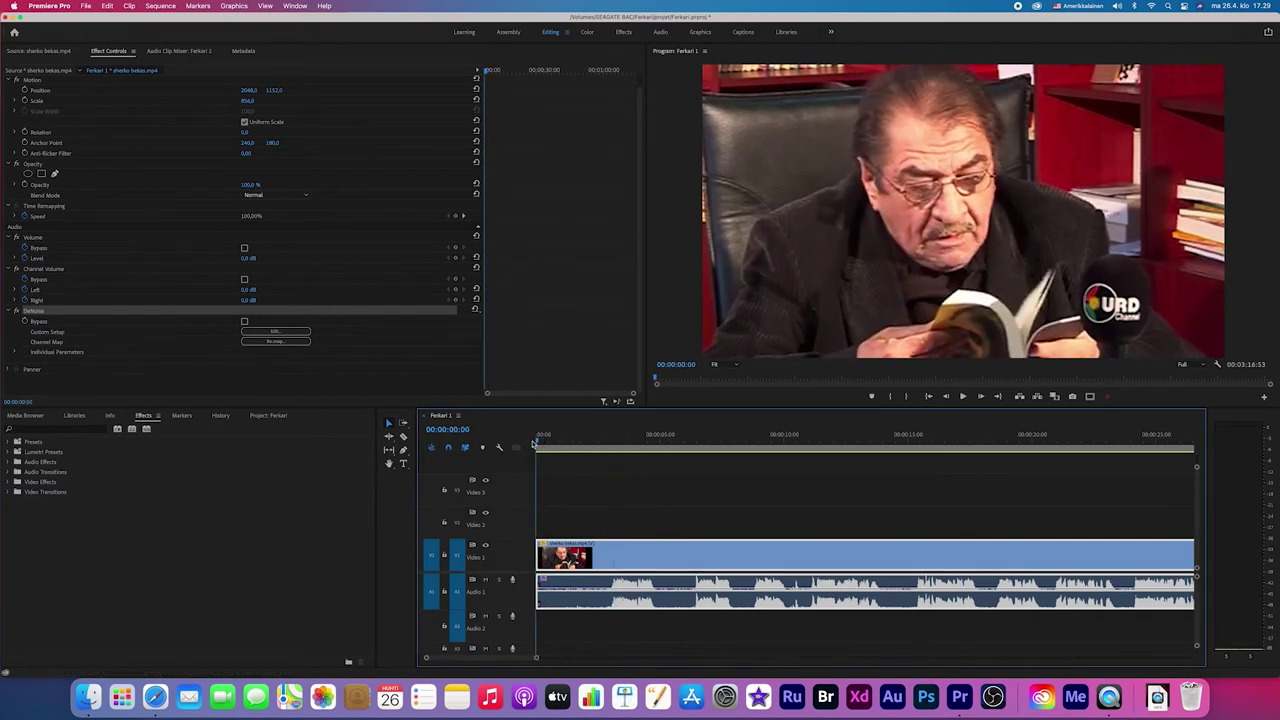
pyautogui.click(280, 331)
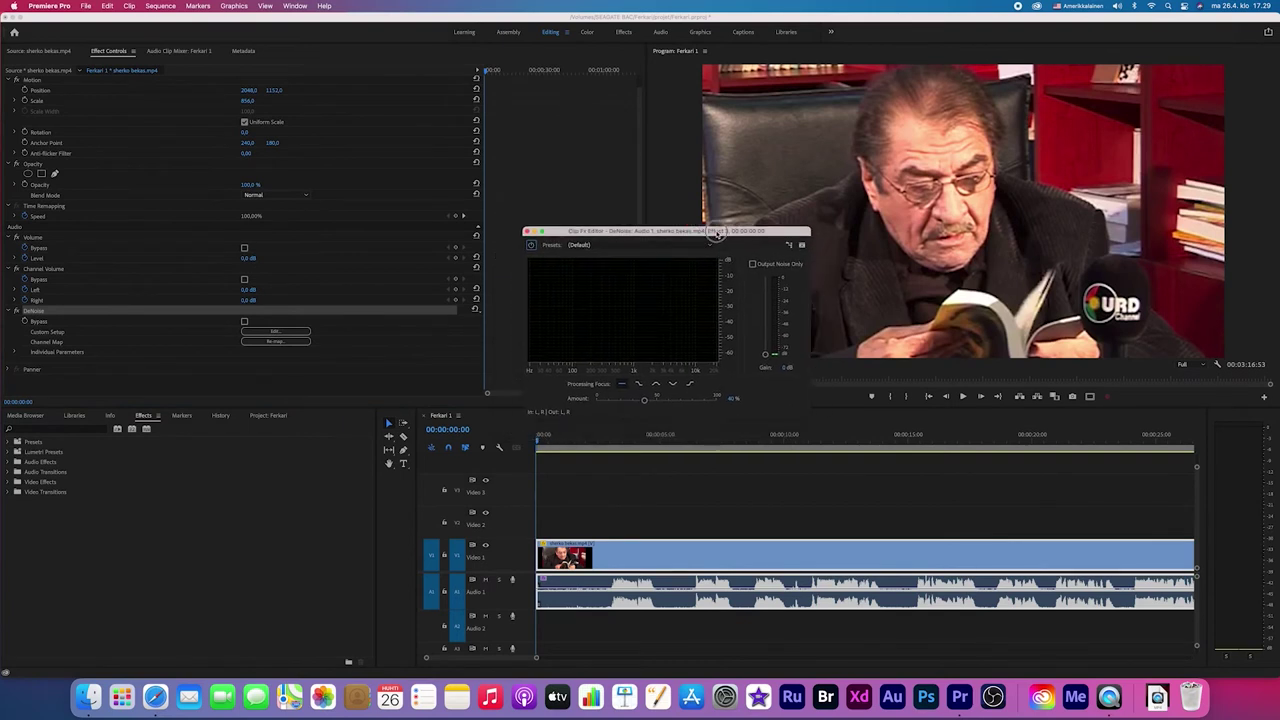
# Raise the DeNoise amount from 40% to 100% and play back the denoised speech
pyautogui.moveTo(690, 257); pyautogui.dragTo(693, 230)
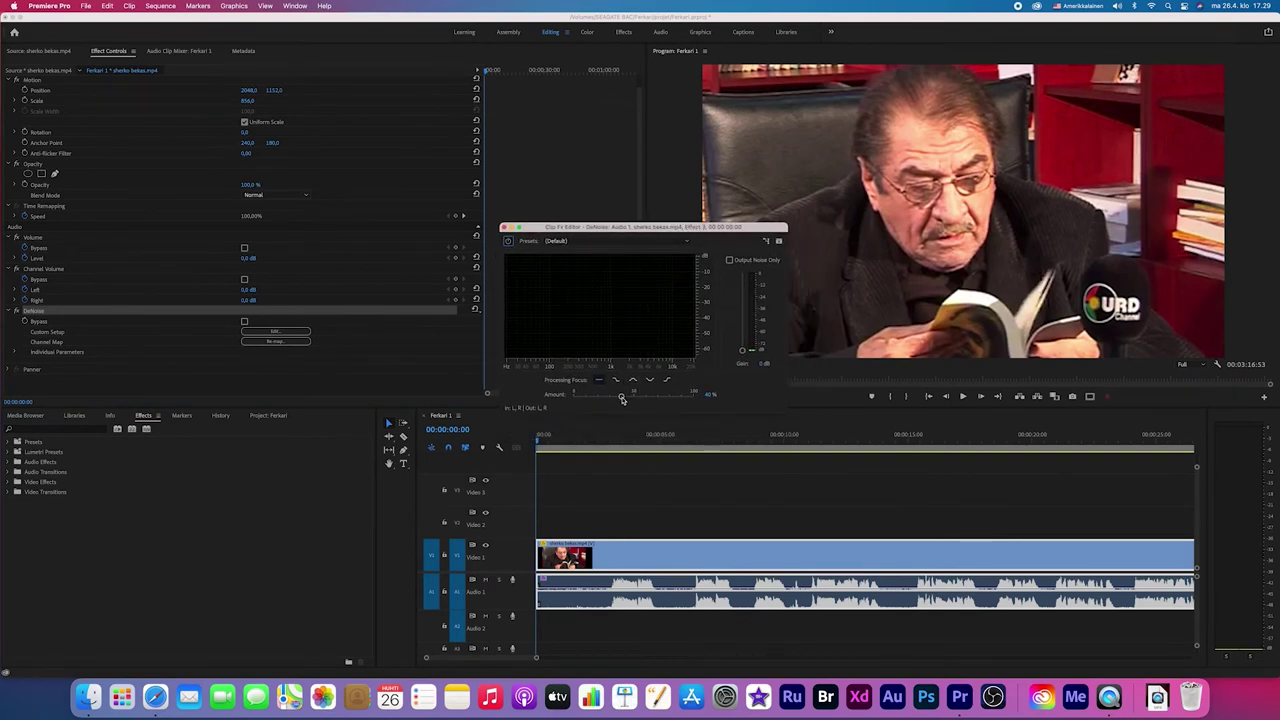
pyautogui.moveTo(622, 398); pyautogui.dragTo(723, 399)
pyautogui.click(566, 477)
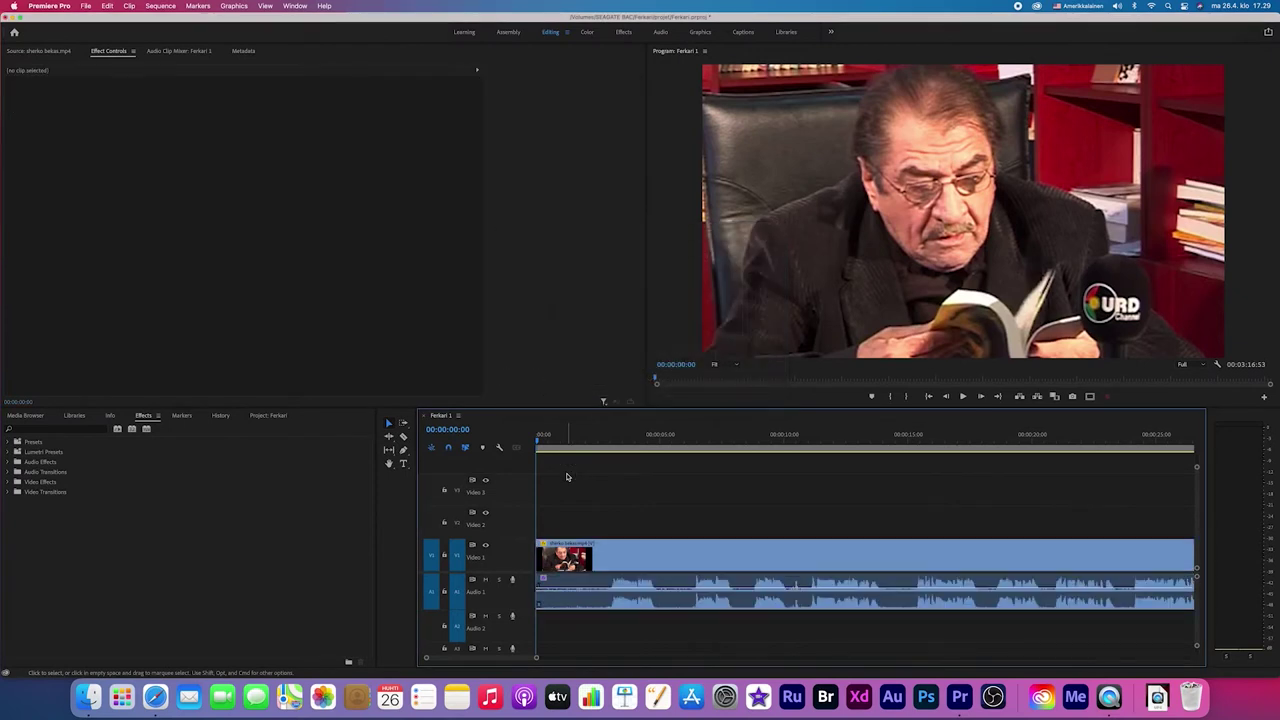
pyautogui.press('space')
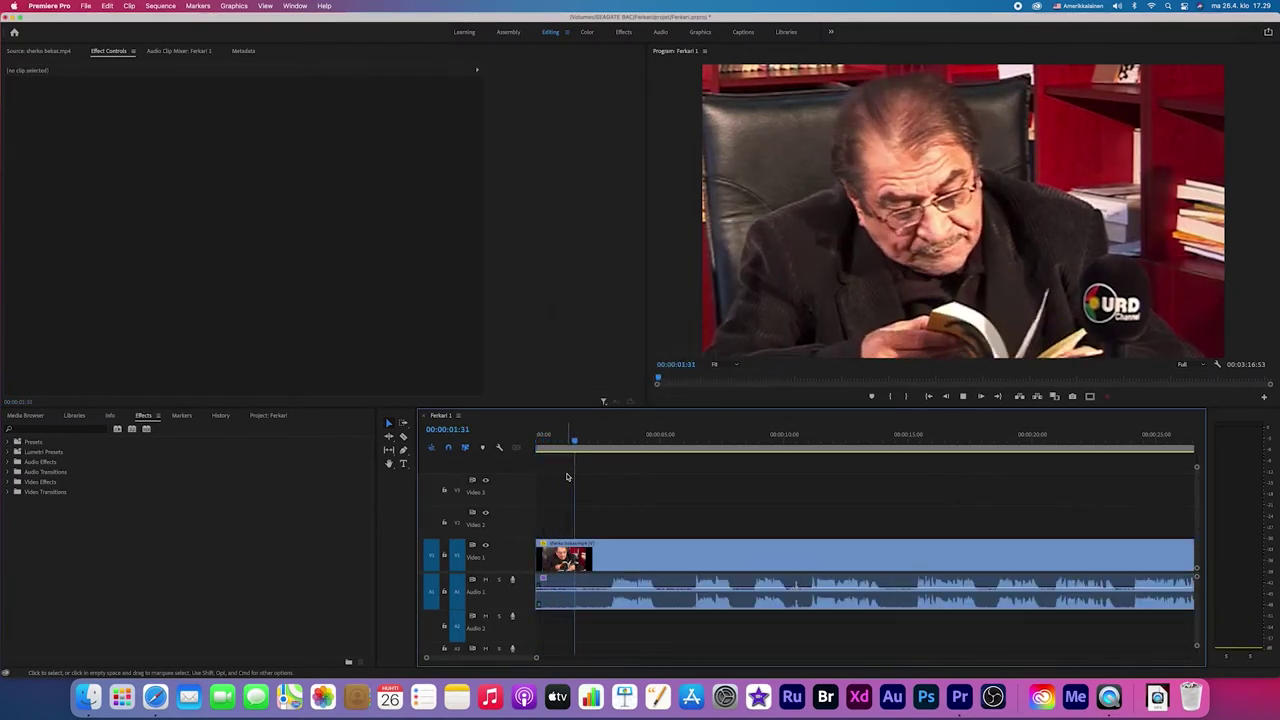
pyautogui.press('space')
pyautogui.press('d')
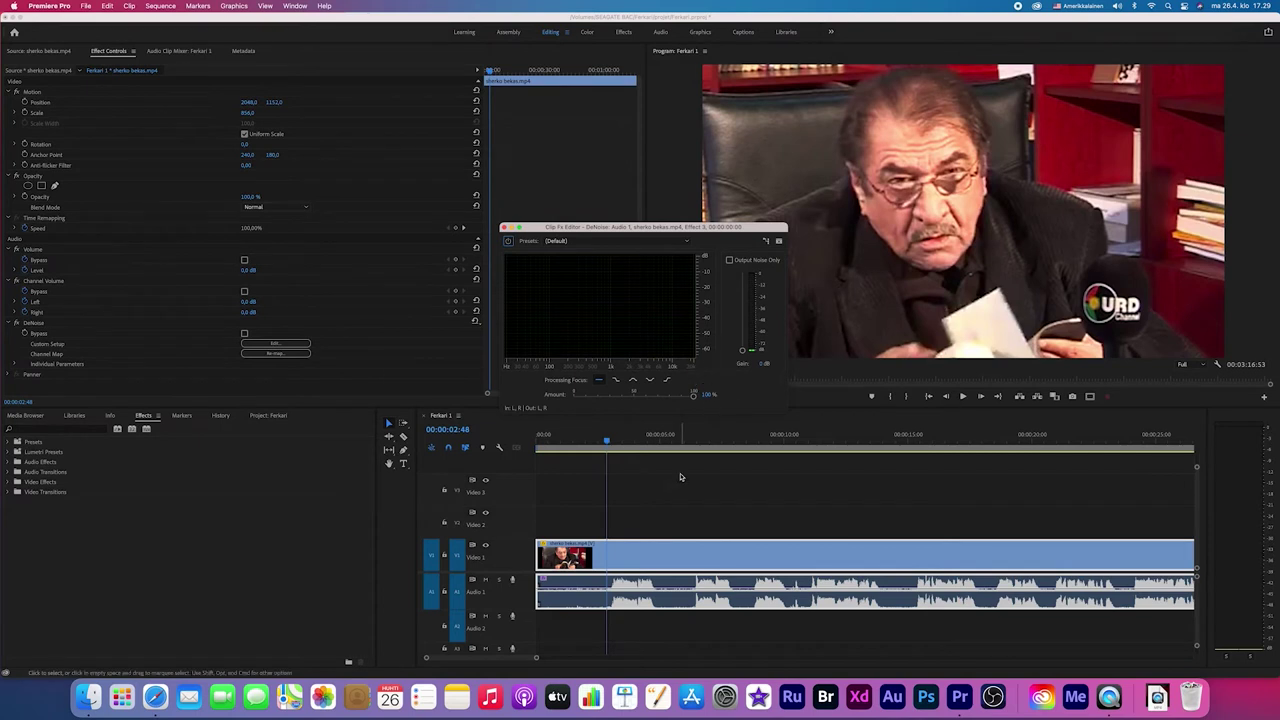
pyautogui.press('XF86AudioRaiseVolume')
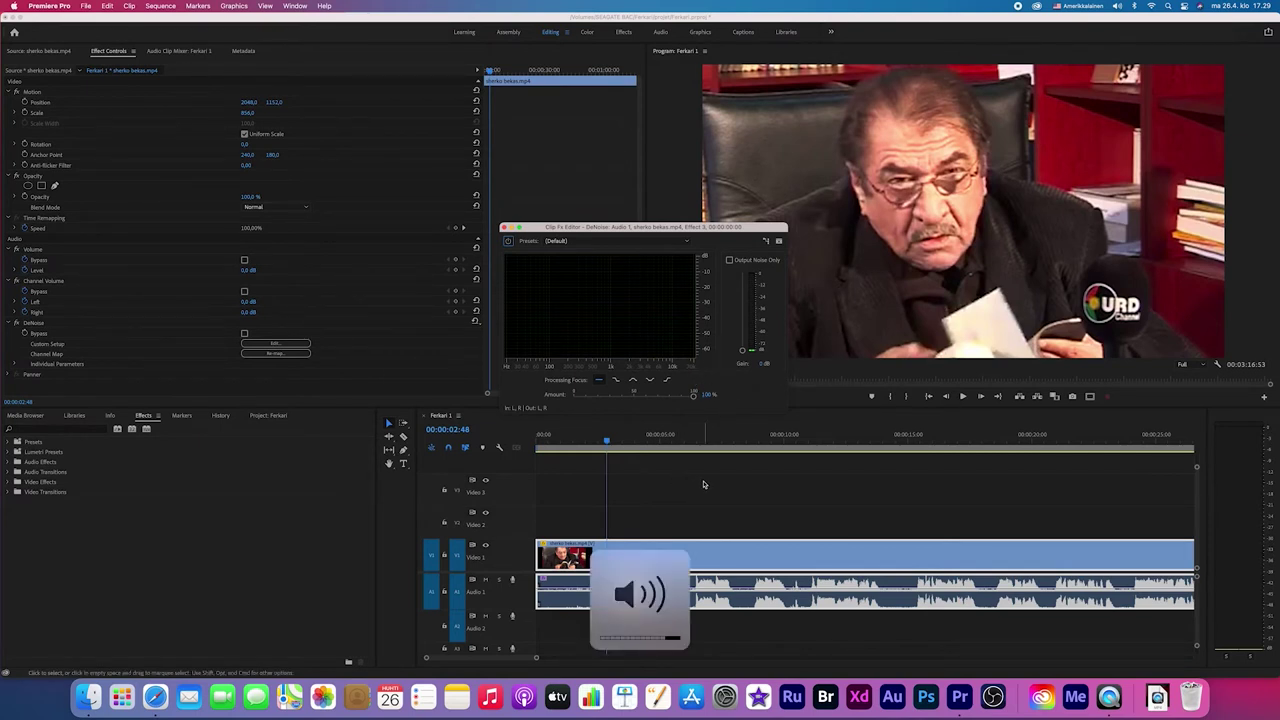
pyautogui.press('space')
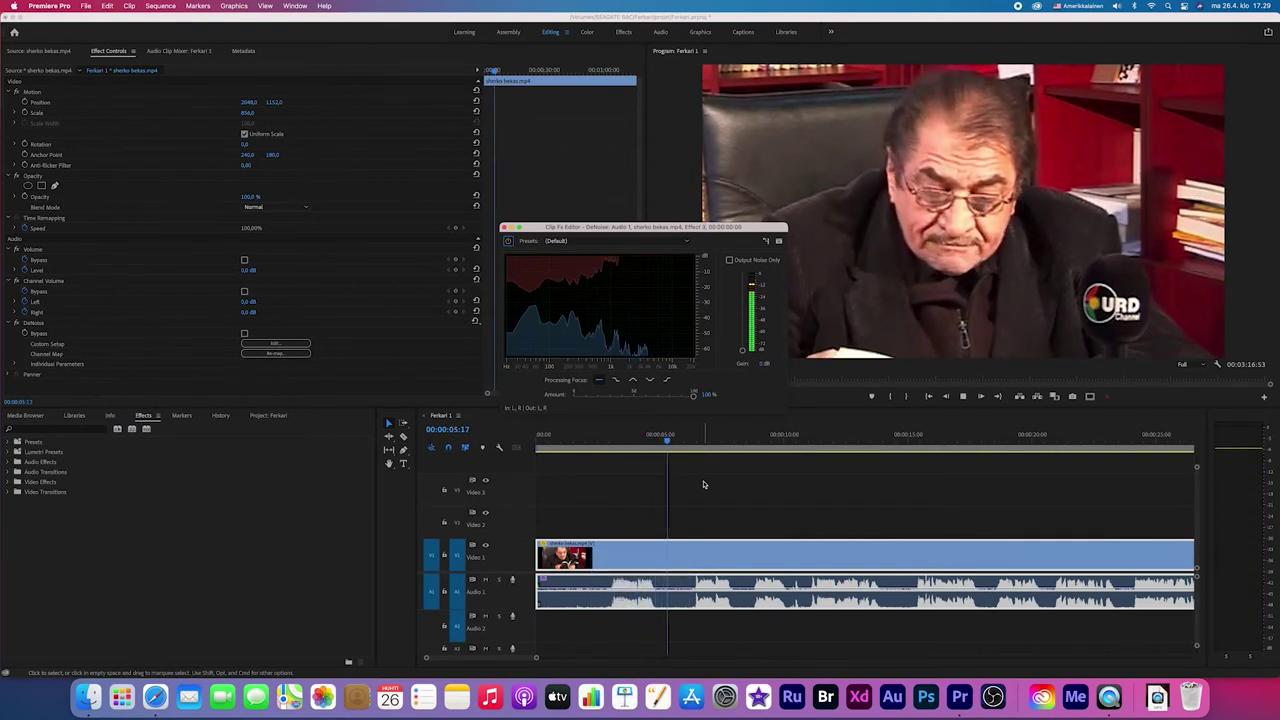
pyautogui.press('space')
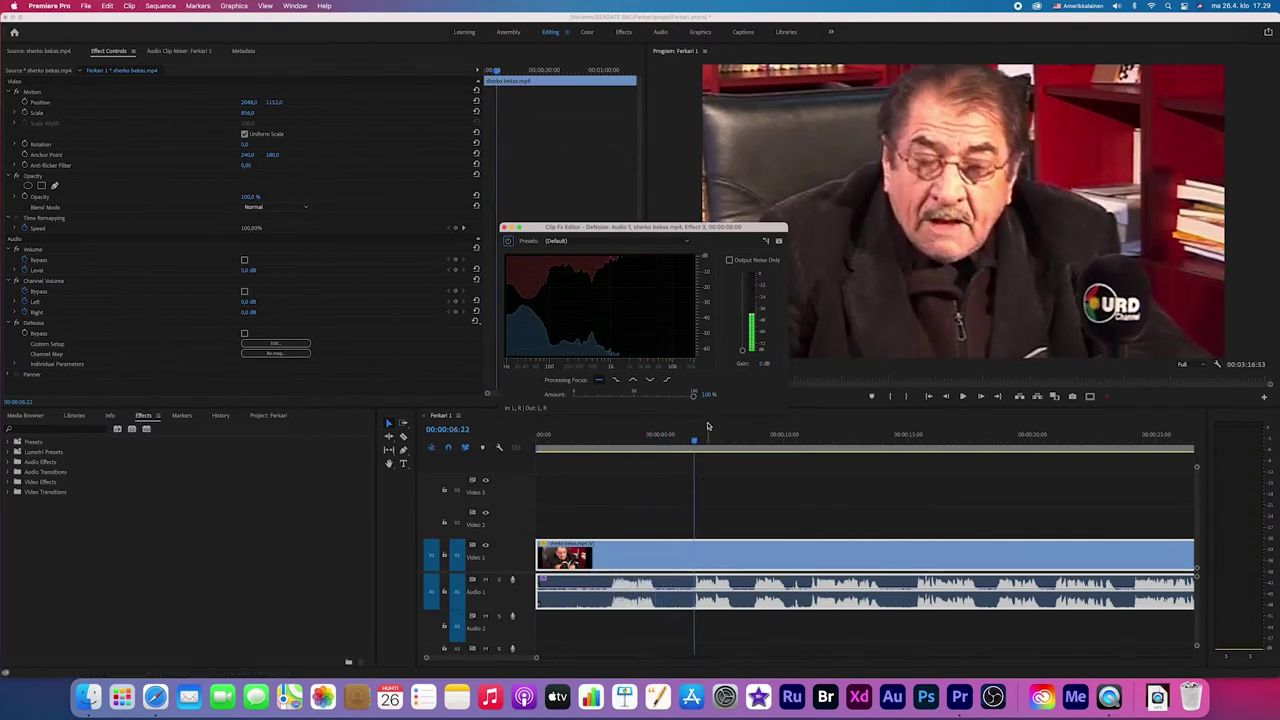
# Compare with DeNoise near 0% around the five-second mark, then restore the amount to 100%
pyautogui.moveTo(693, 395); pyautogui.dragTo(571, 396)
pyautogui.press('space')
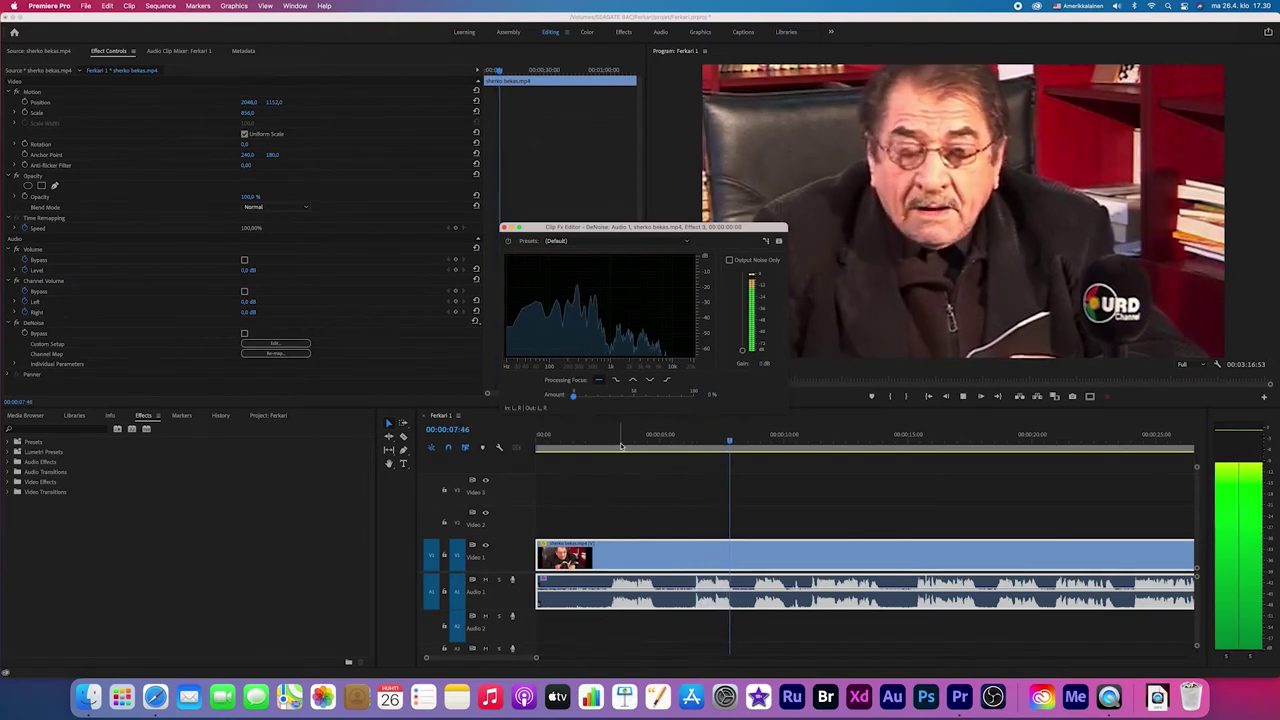
pyautogui.press('space')
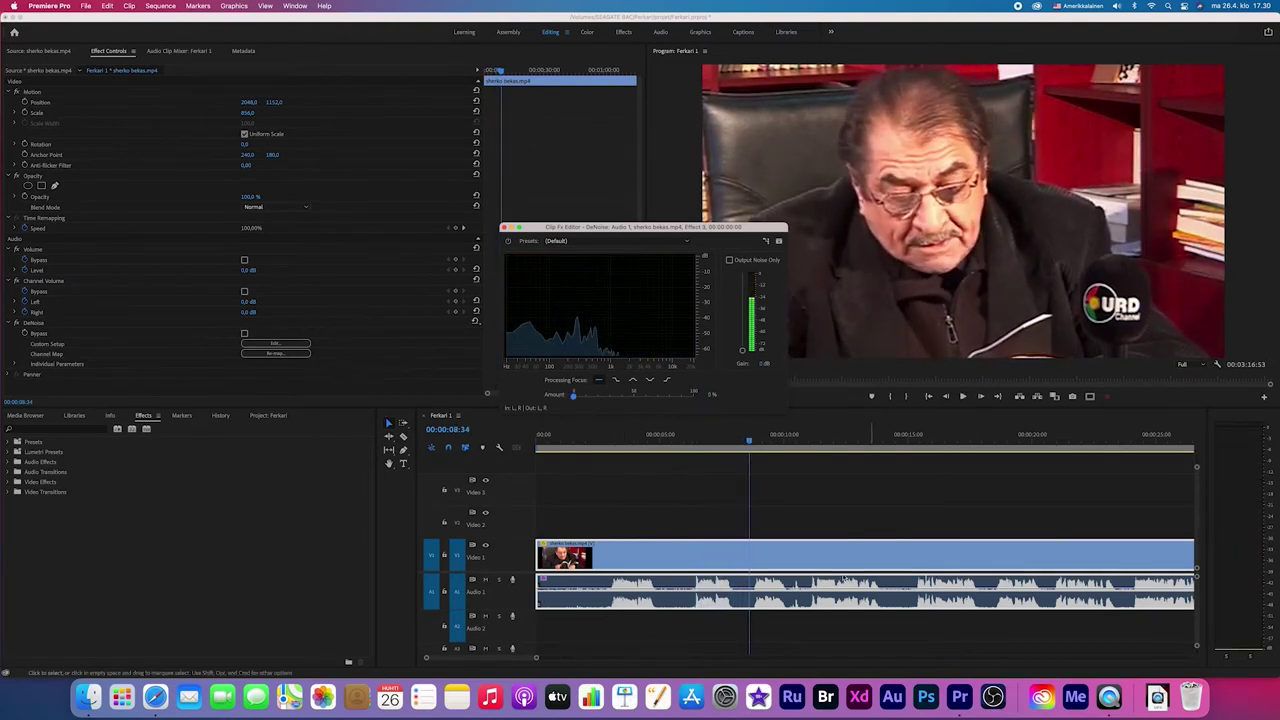
pyautogui.click(662, 445)
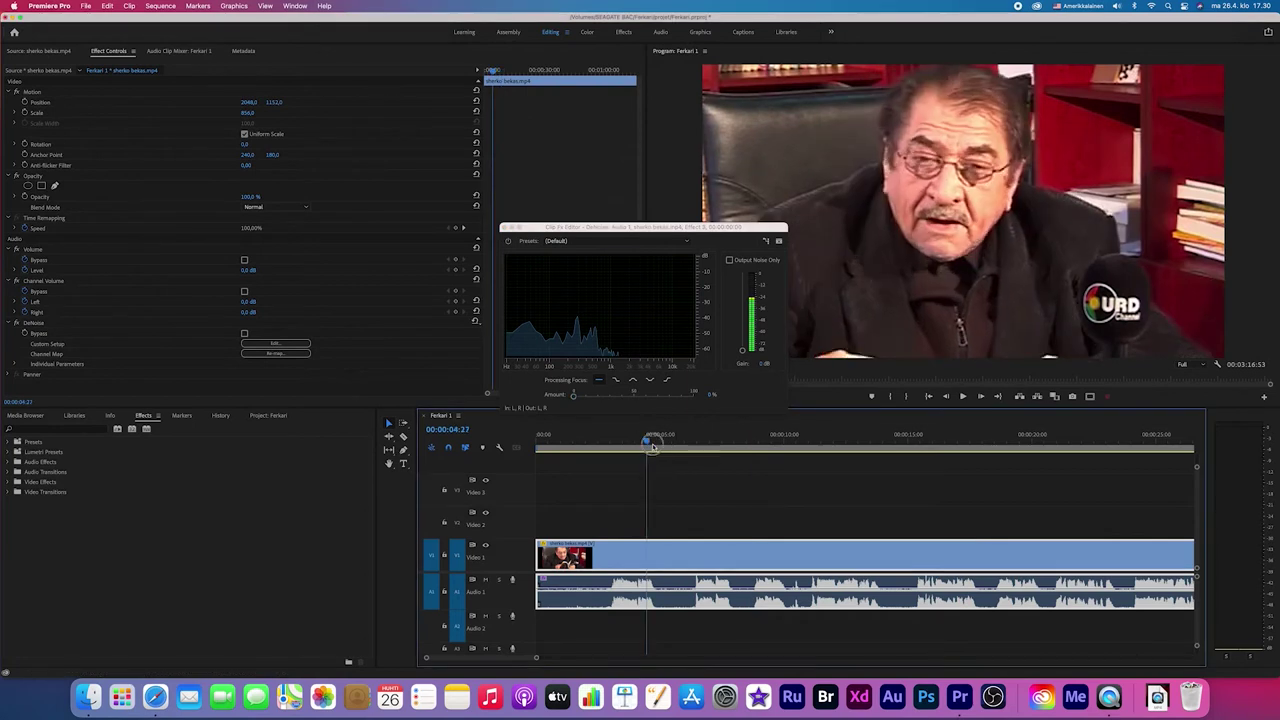
pyautogui.moveTo(662, 445); pyautogui.dragTo(665, 450)
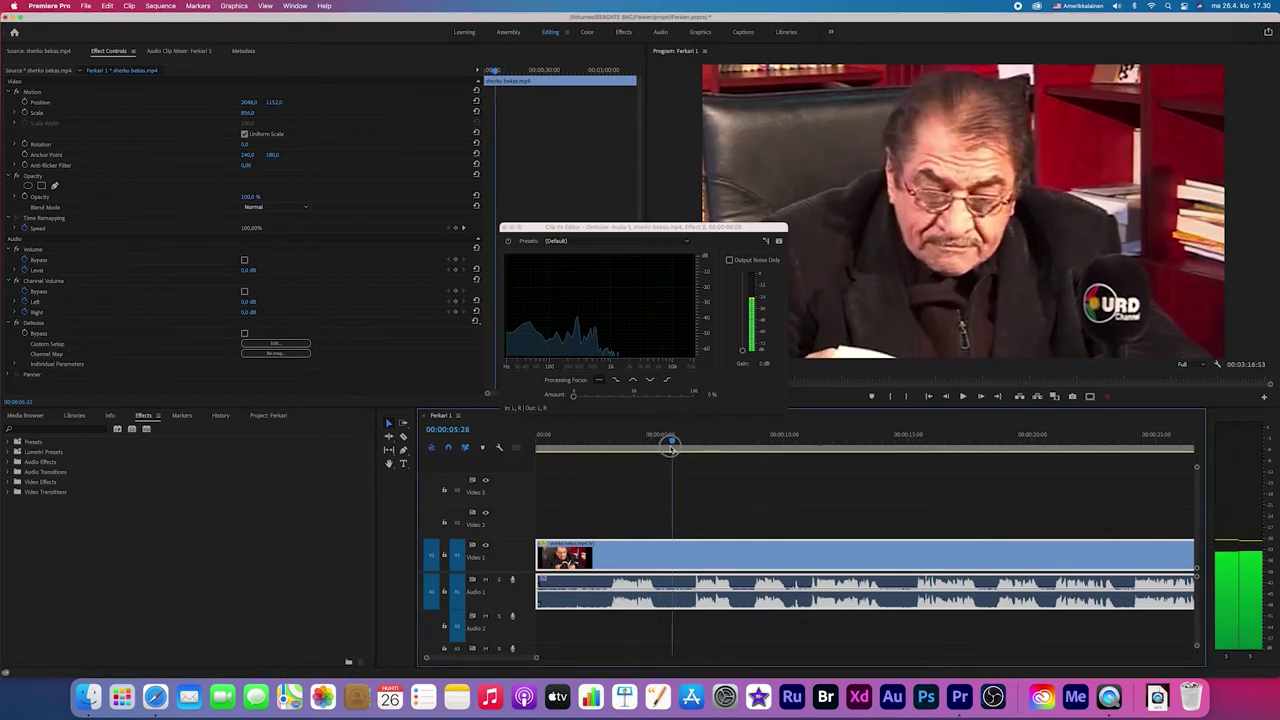
pyautogui.moveTo(665, 450); pyautogui.dragTo(682, 445)
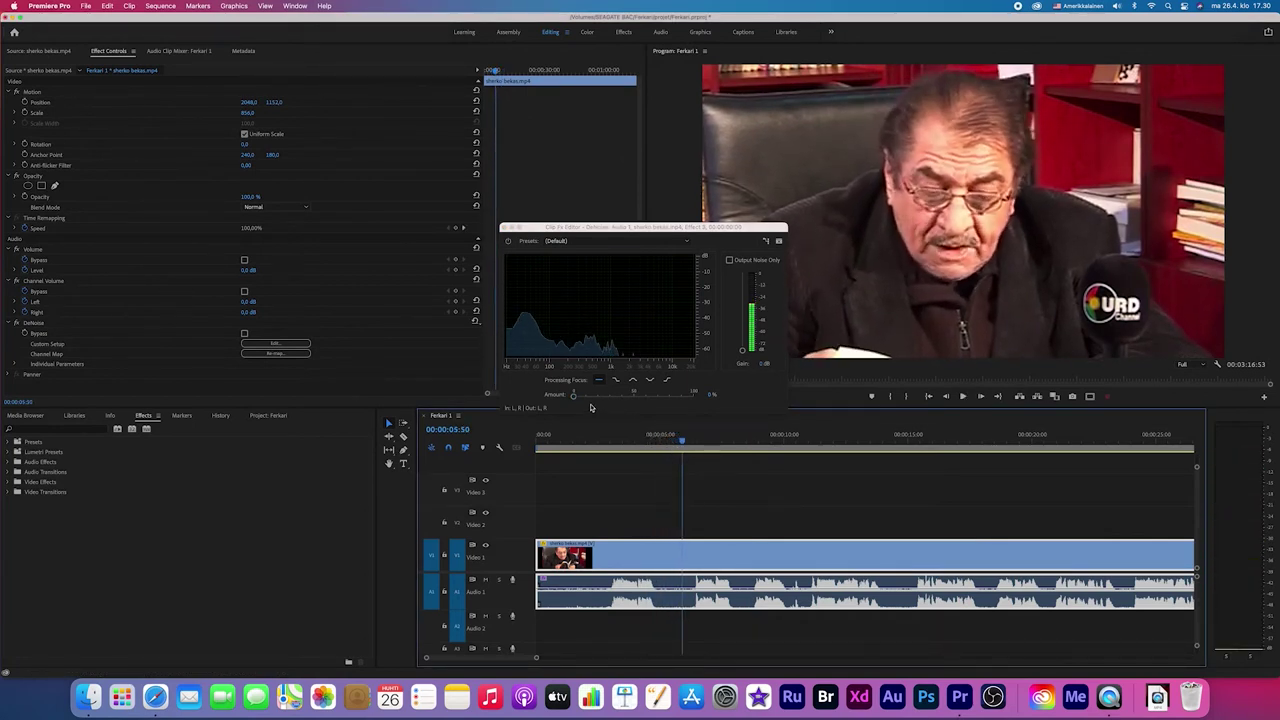
pyautogui.moveTo(575, 396); pyautogui.dragTo(700, 395)
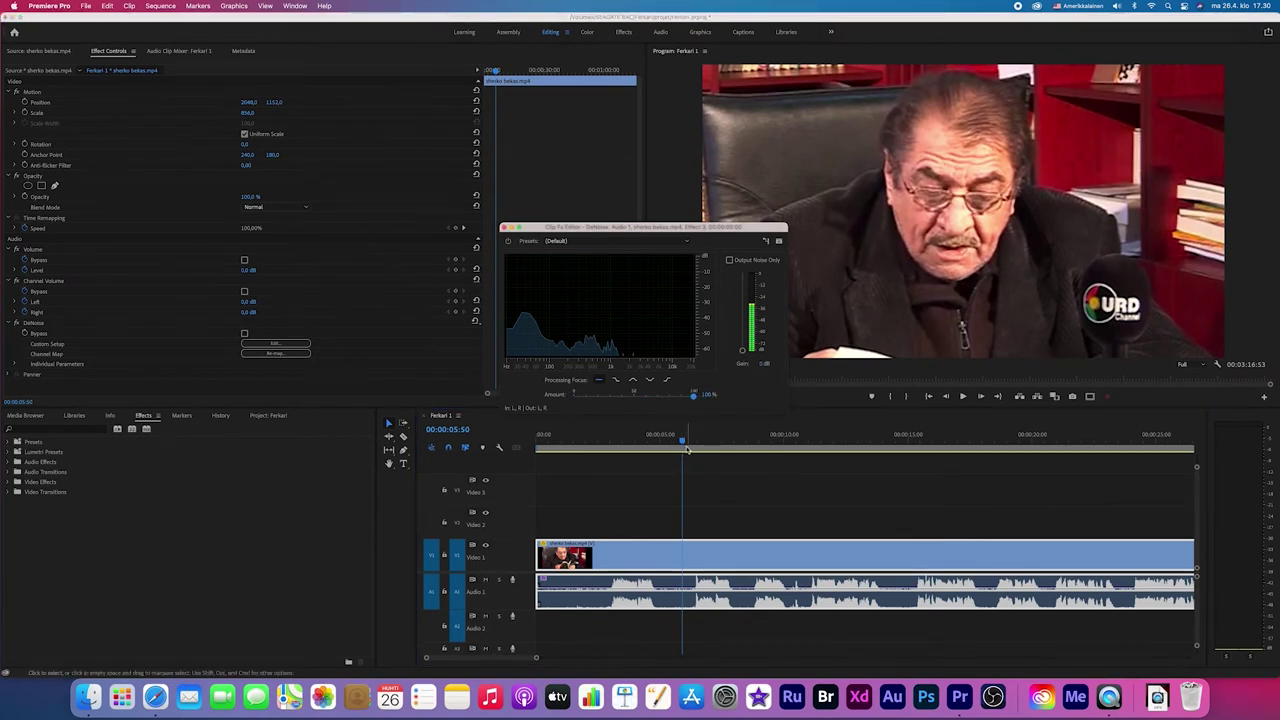
pyautogui.click(663, 447)
pyautogui.press('space')
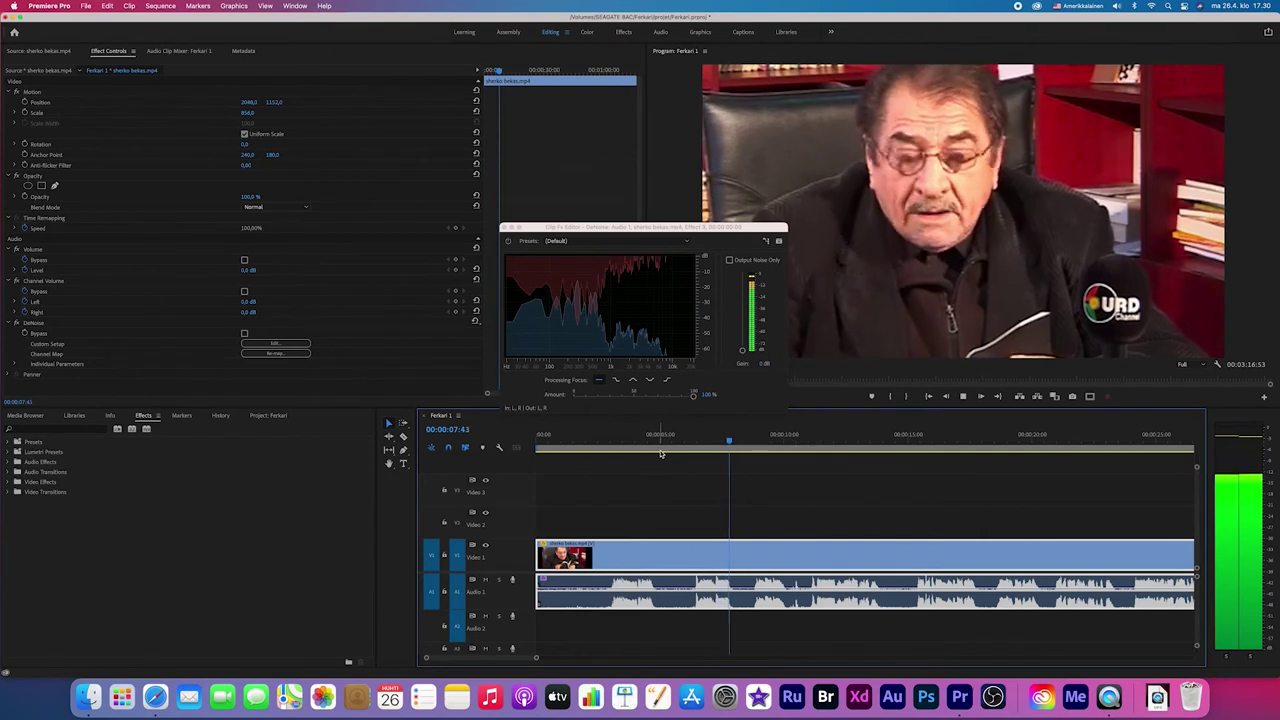
pyautogui.press('space')
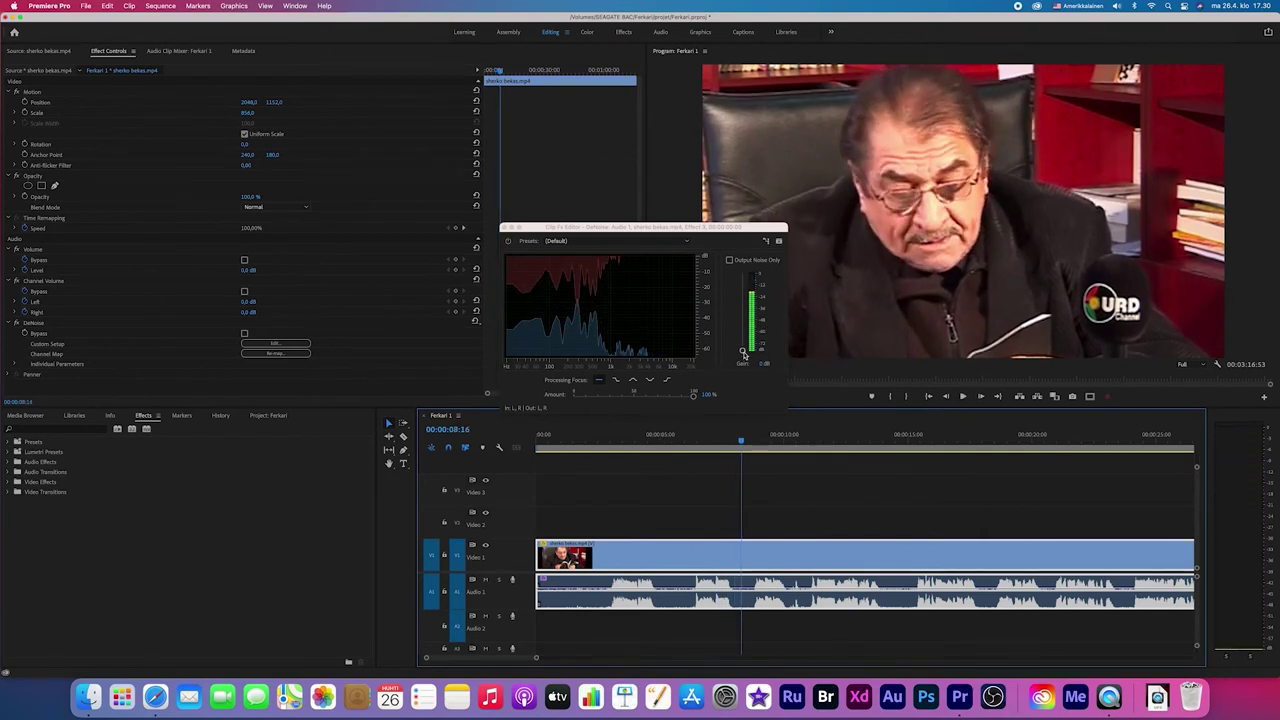
pyautogui.press('space')
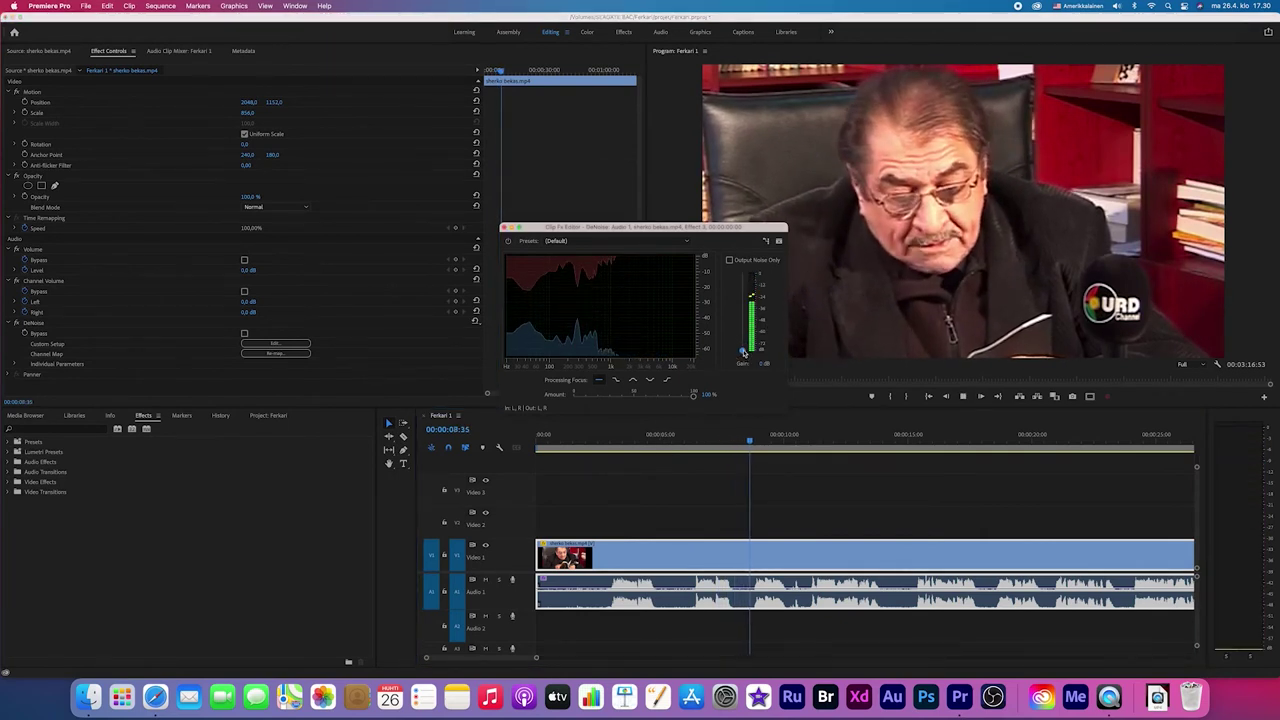
pyautogui.moveTo(743, 352); pyautogui.dragTo(743, 289)
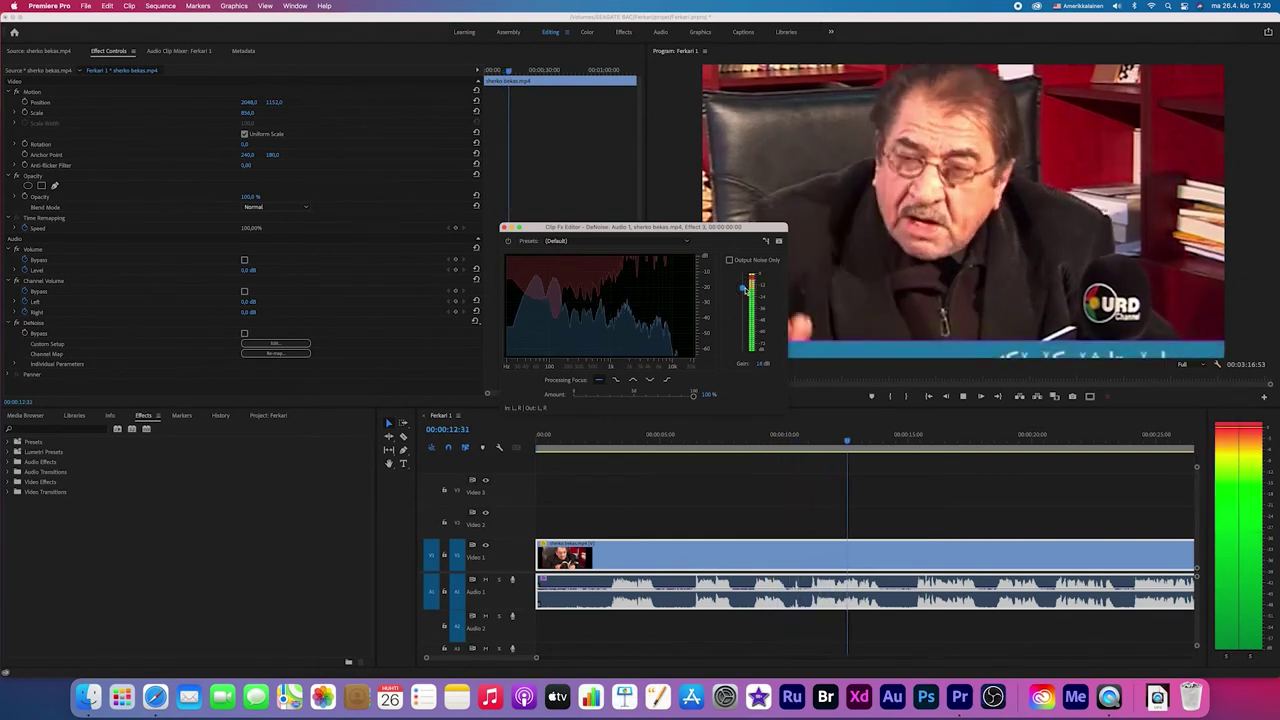
pyautogui.press('space')
pyautogui.moveTo(743, 289); pyautogui.dragTo(749, 378)
pyautogui.press('space')
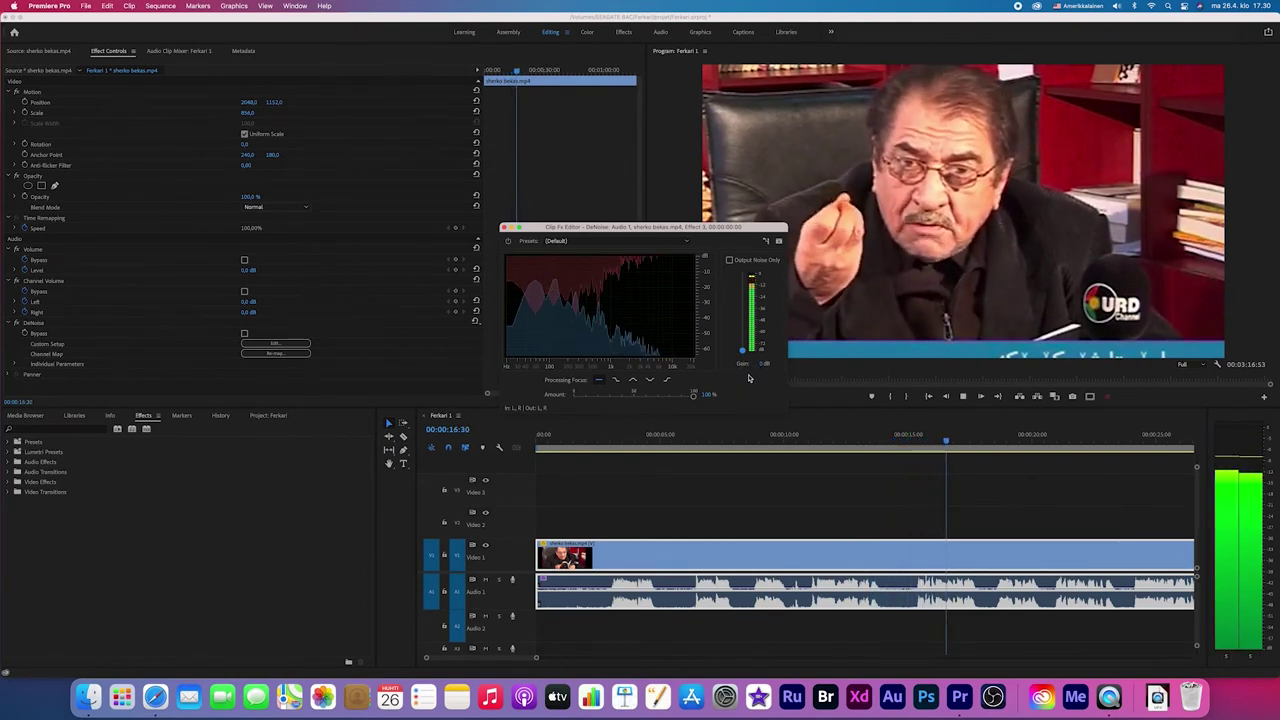
pyautogui.press('space')
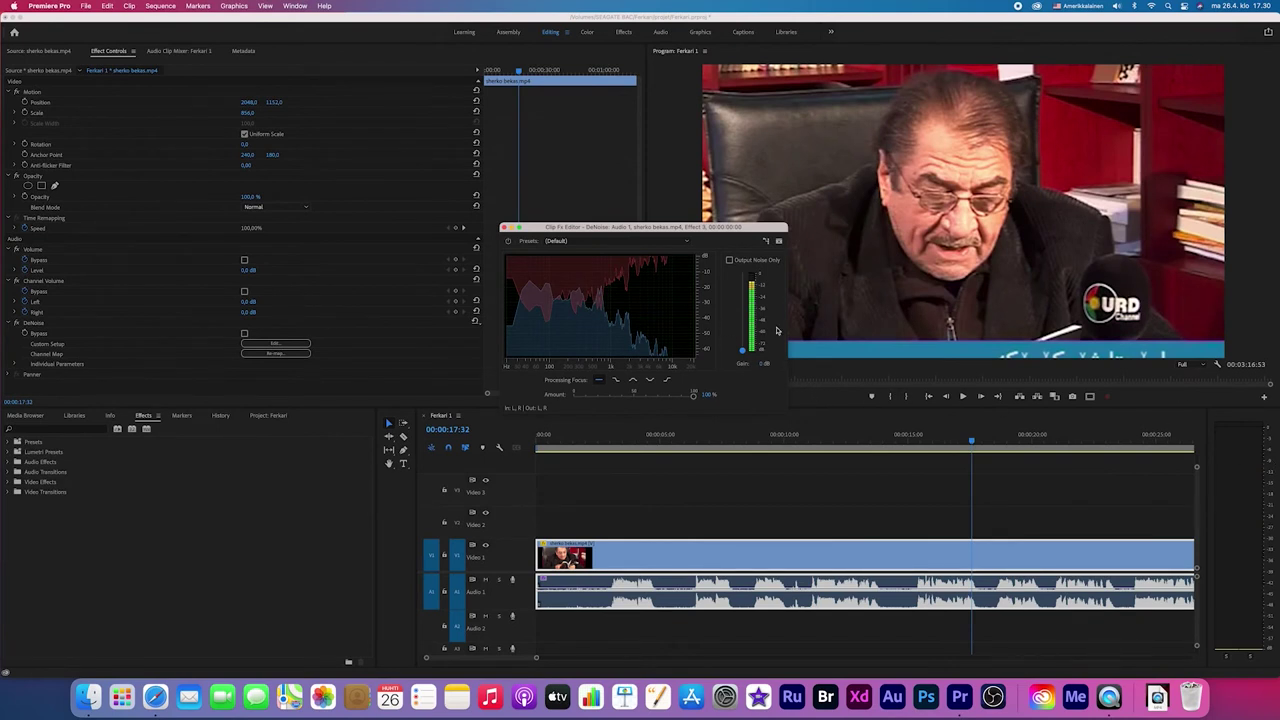
pyautogui.click(1236, 437)
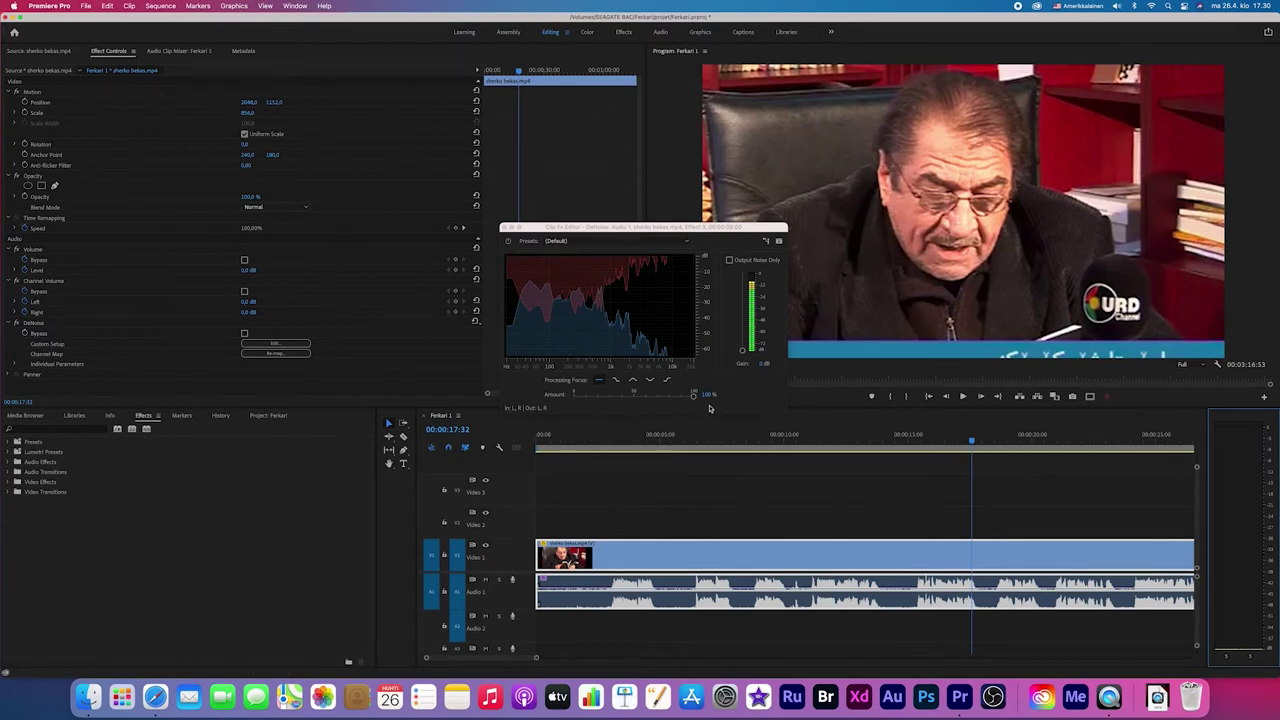
# Check the DeNoise presets list, play the denoised speech from near the start, then close the Clip Fx Editor
pyautogui.click(686, 242)
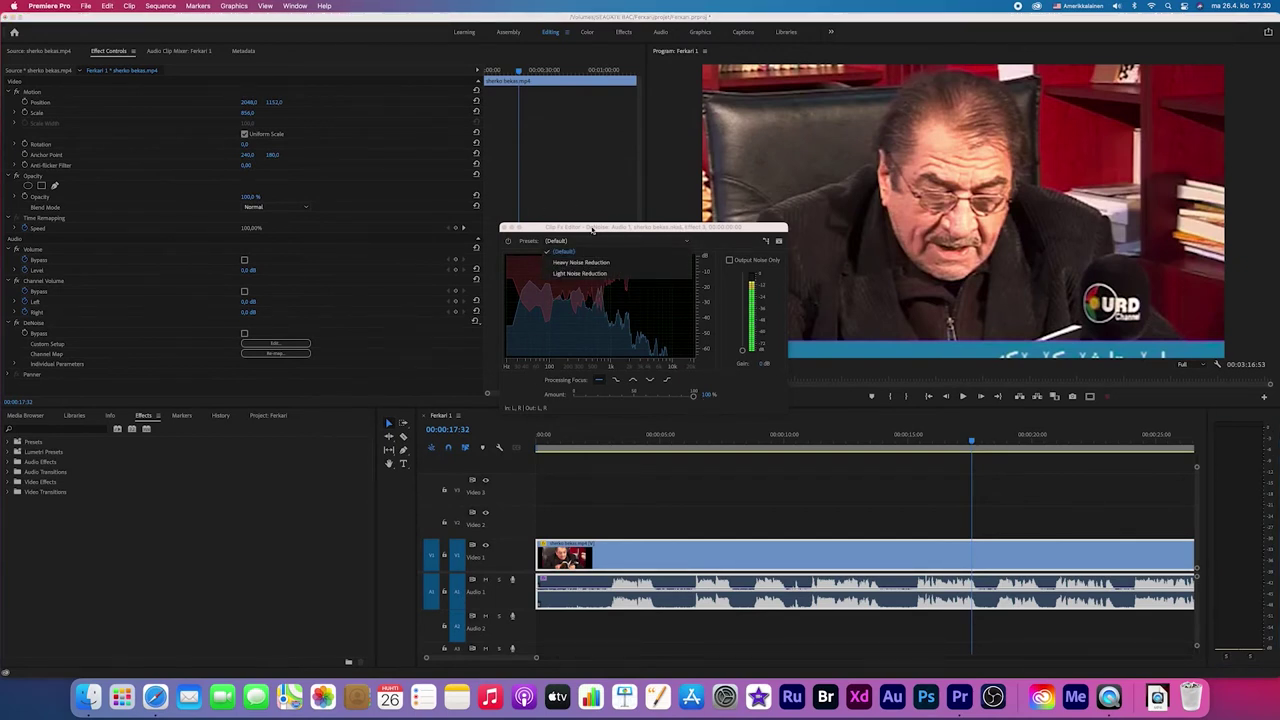
pyautogui.moveTo(592, 230)
pyautogui.mouseDown()
pyautogui.moveTo(577, 219)
pyautogui.moveTo(596, 201)
pyautogui.mouseUp()
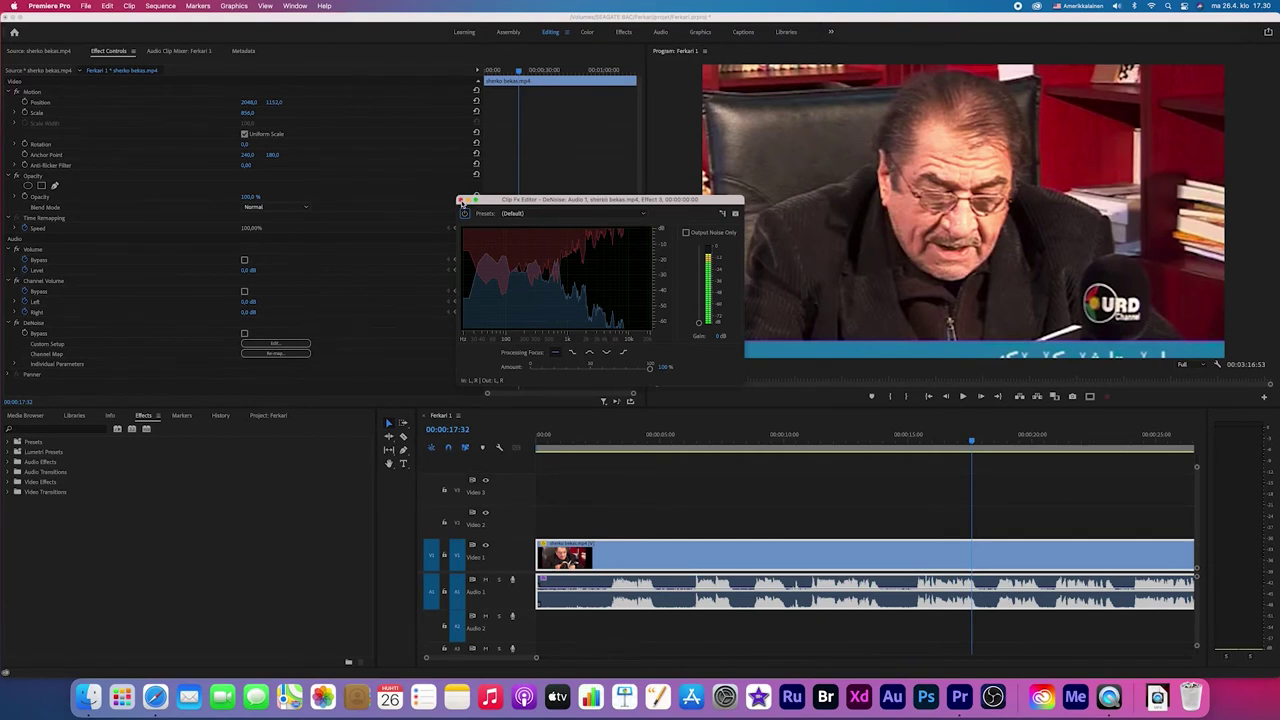
pyautogui.click(549, 448)
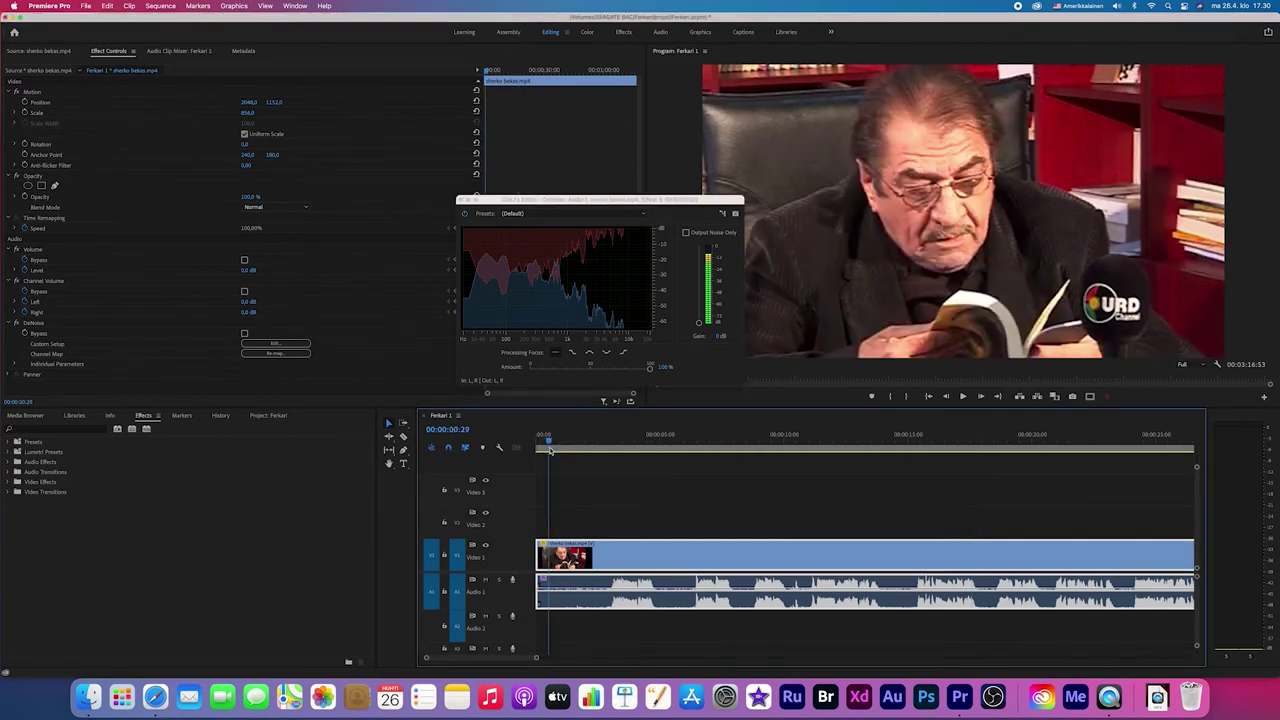
pyautogui.press('space')
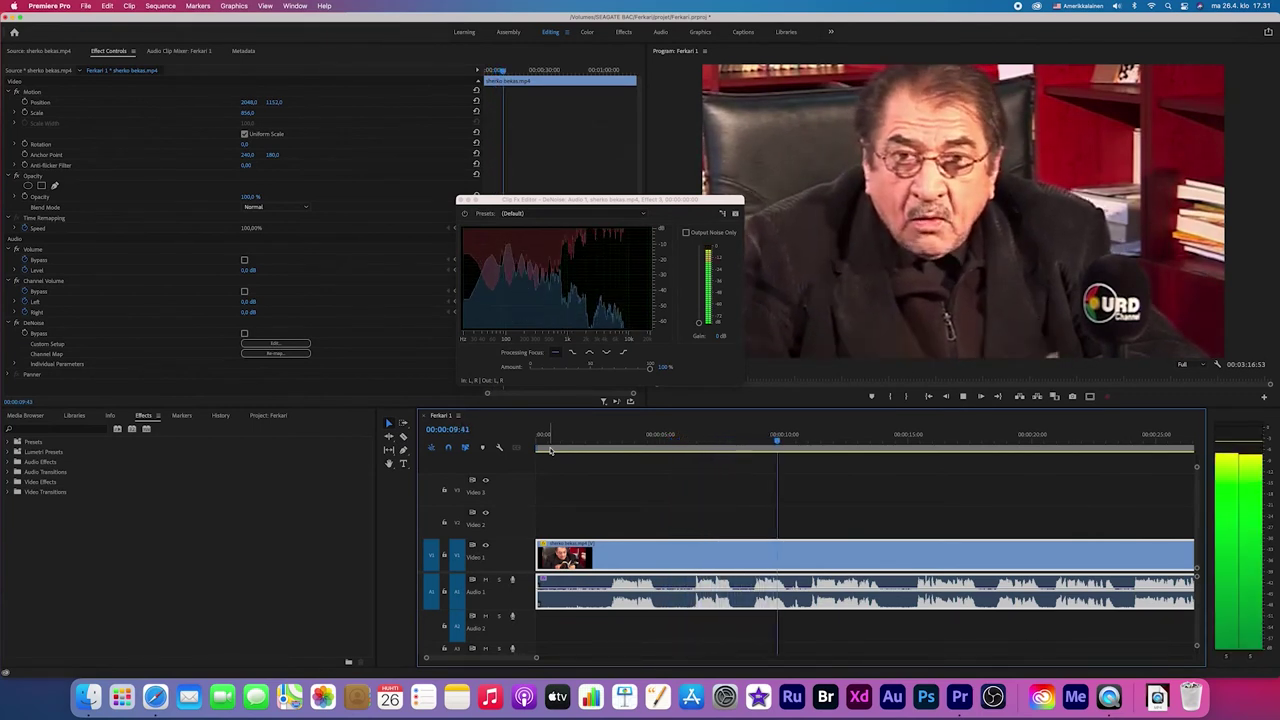
pyautogui.press('space')
pyautogui.click(460, 200)
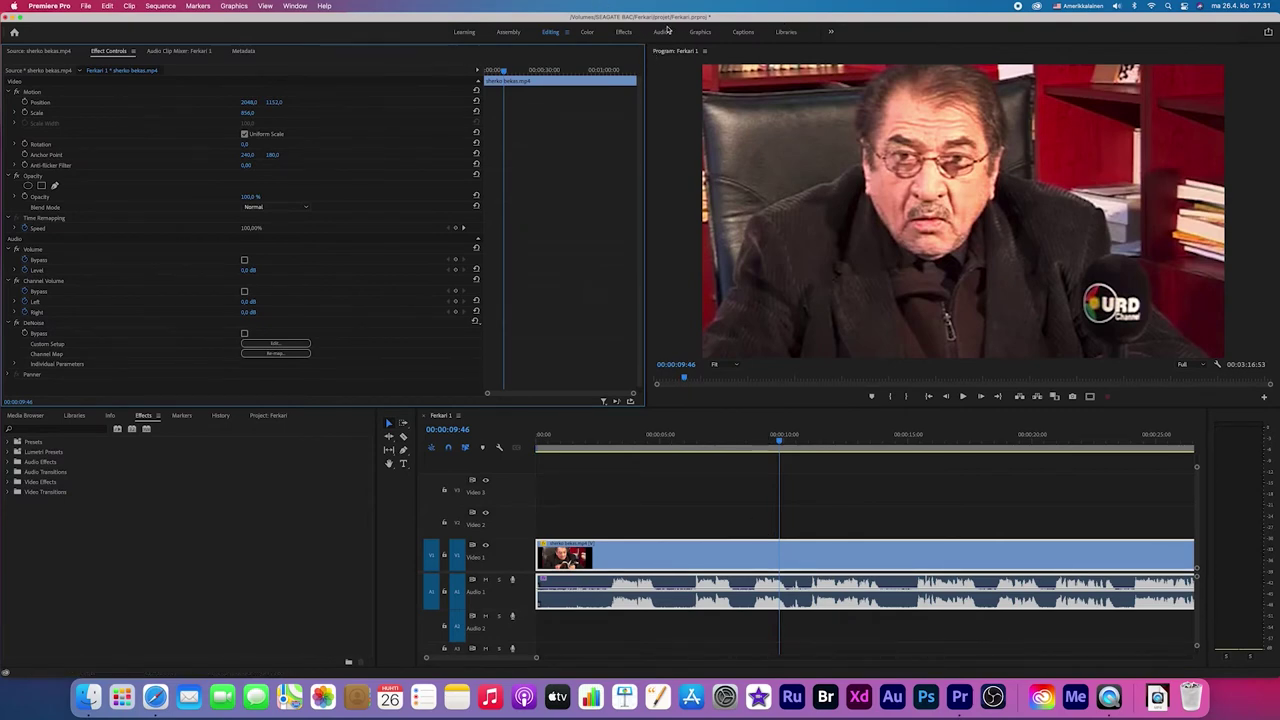
# Switch to the Audio workspace and add Noise Reduction/Restoration > DeNoise to Audio 1 in the Track Mixer
pyautogui.click(660, 33)
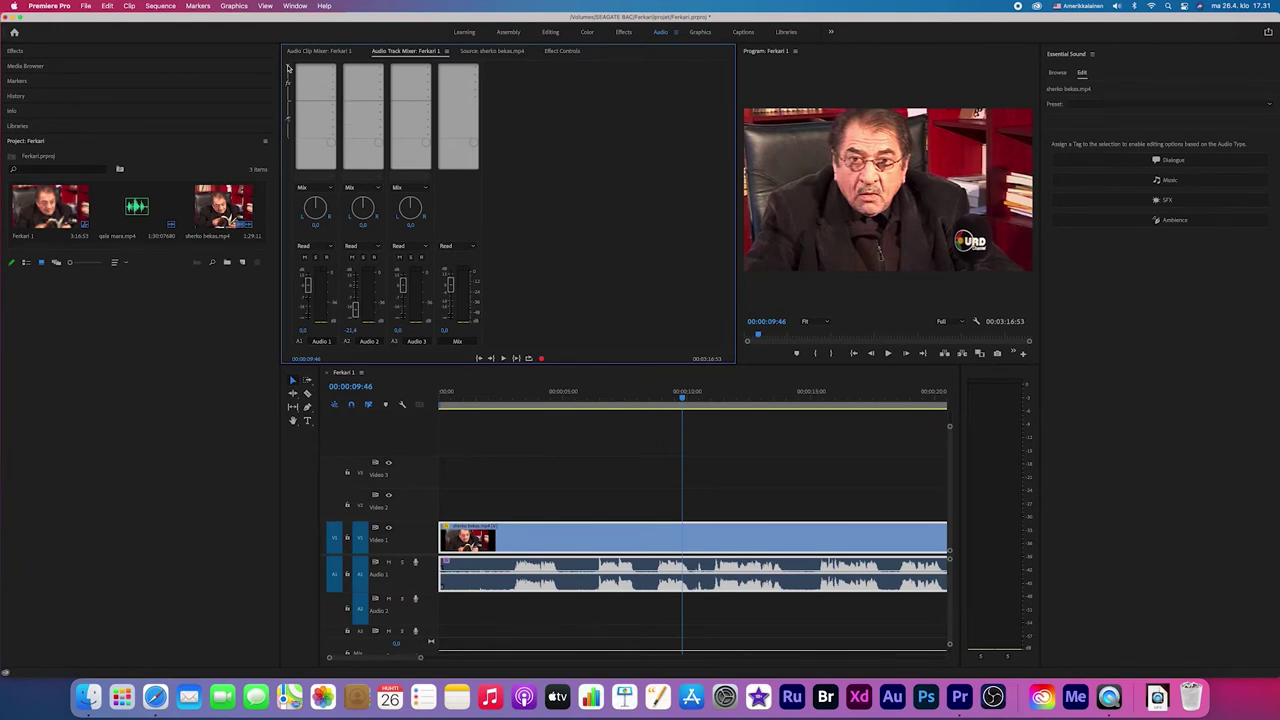
pyautogui.click(288, 68)
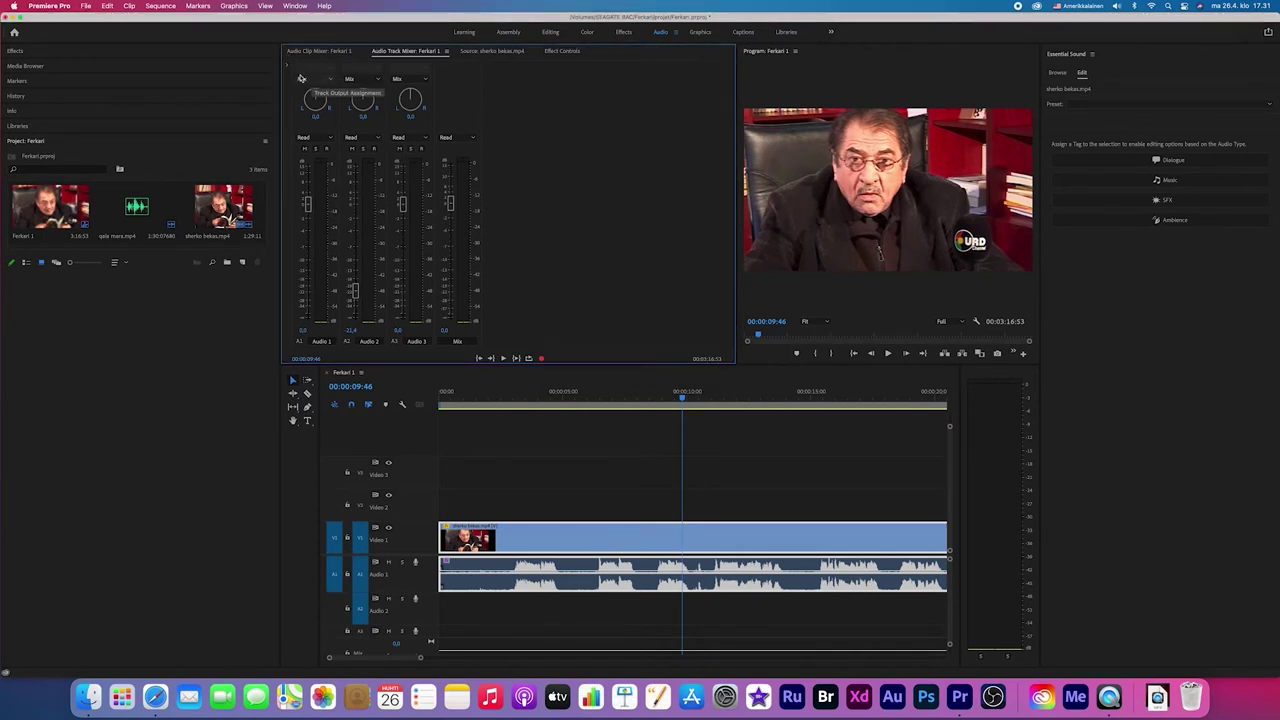
pyautogui.click(288, 68)
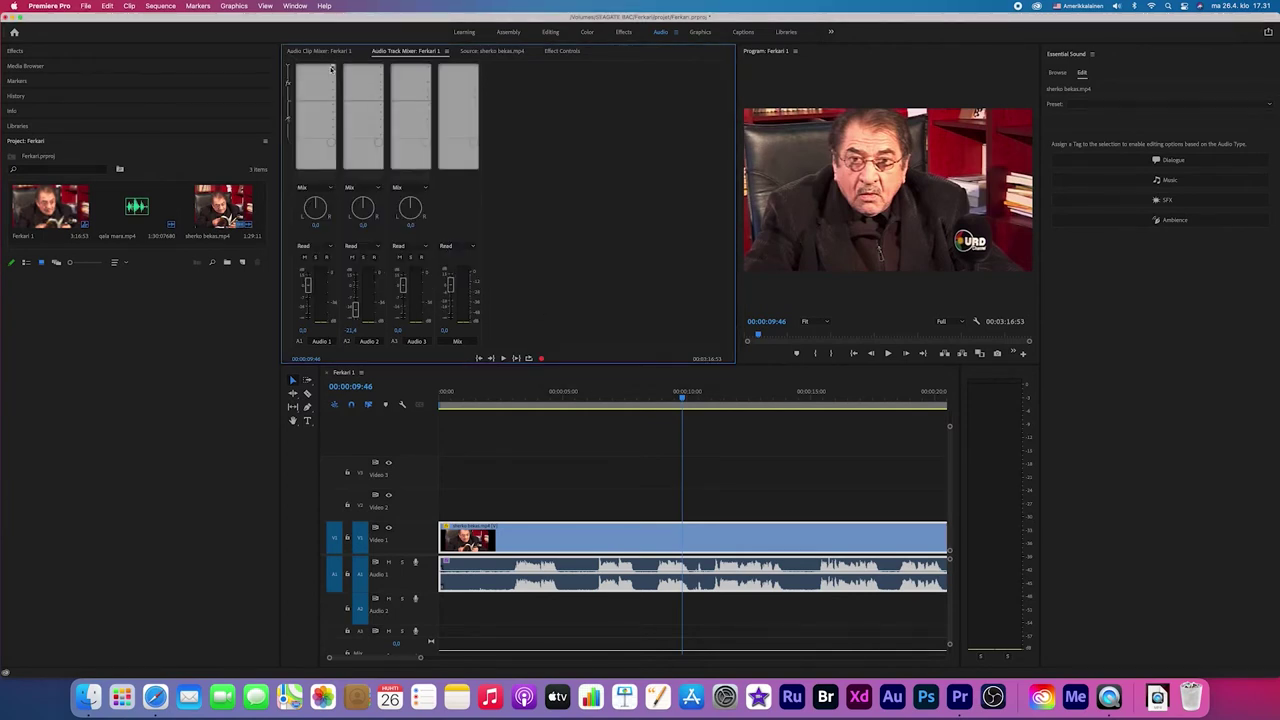
pyautogui.click(332, 69)
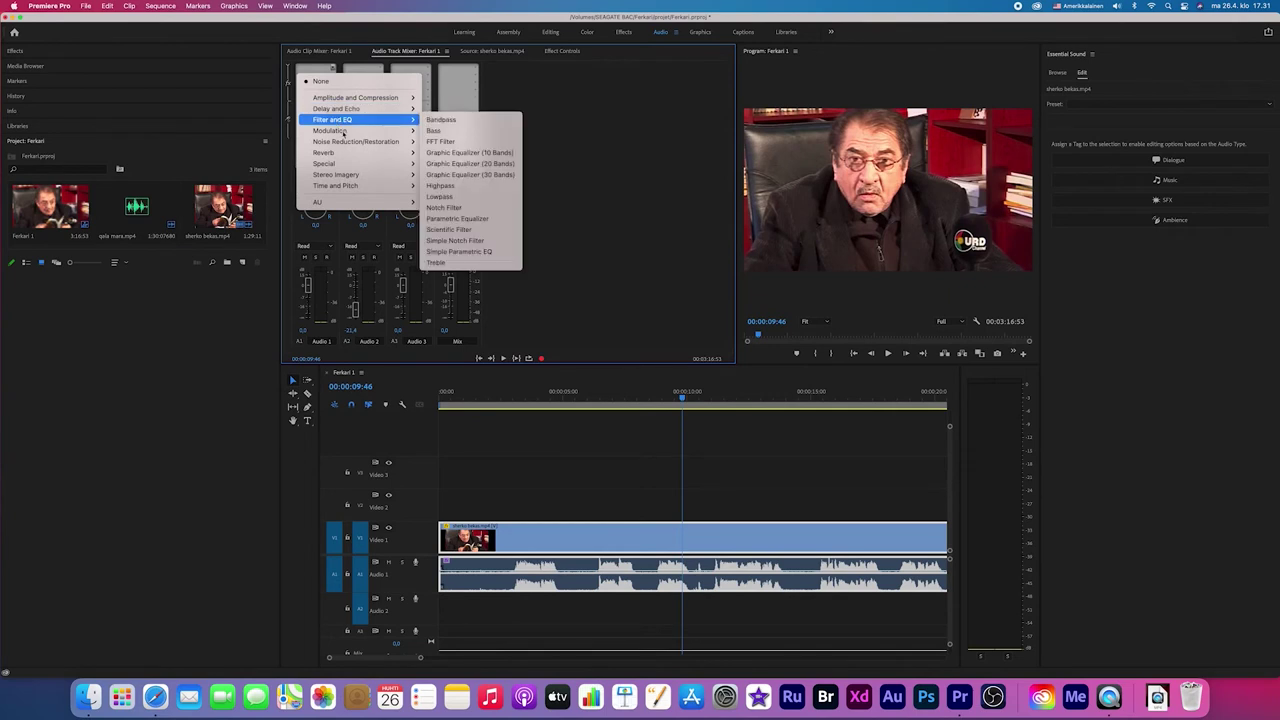
pyautogui.moveTo(343, 142)
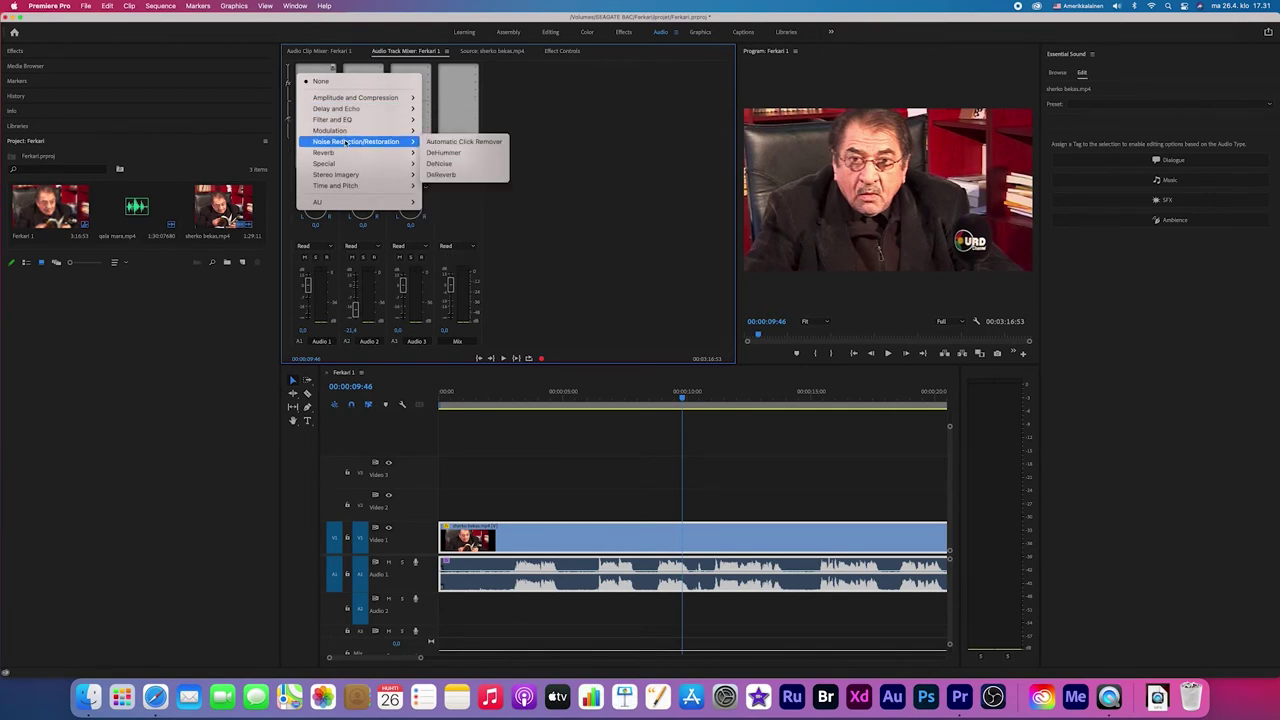
pyautogui.click(464, 166)
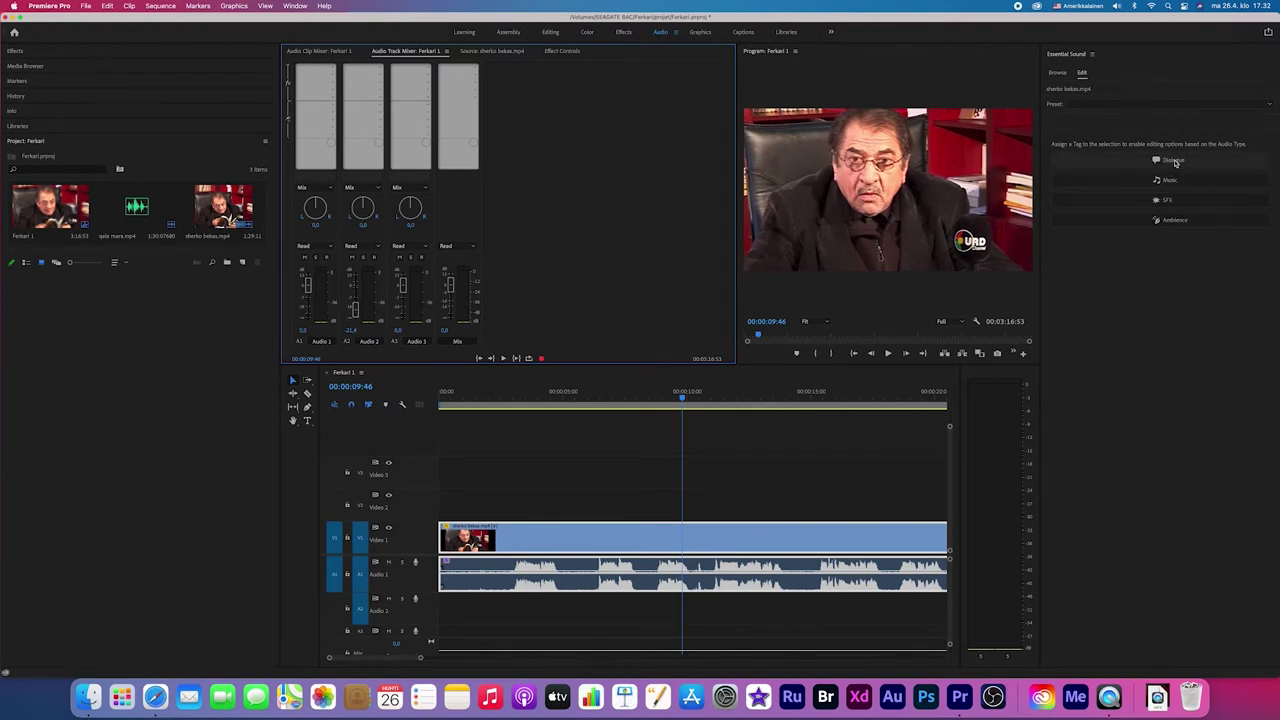
# Tag the clip as Dialogue and audition the From the Radio preset at about 7 and 15 seconds
pyautogui.click(1172, 161)
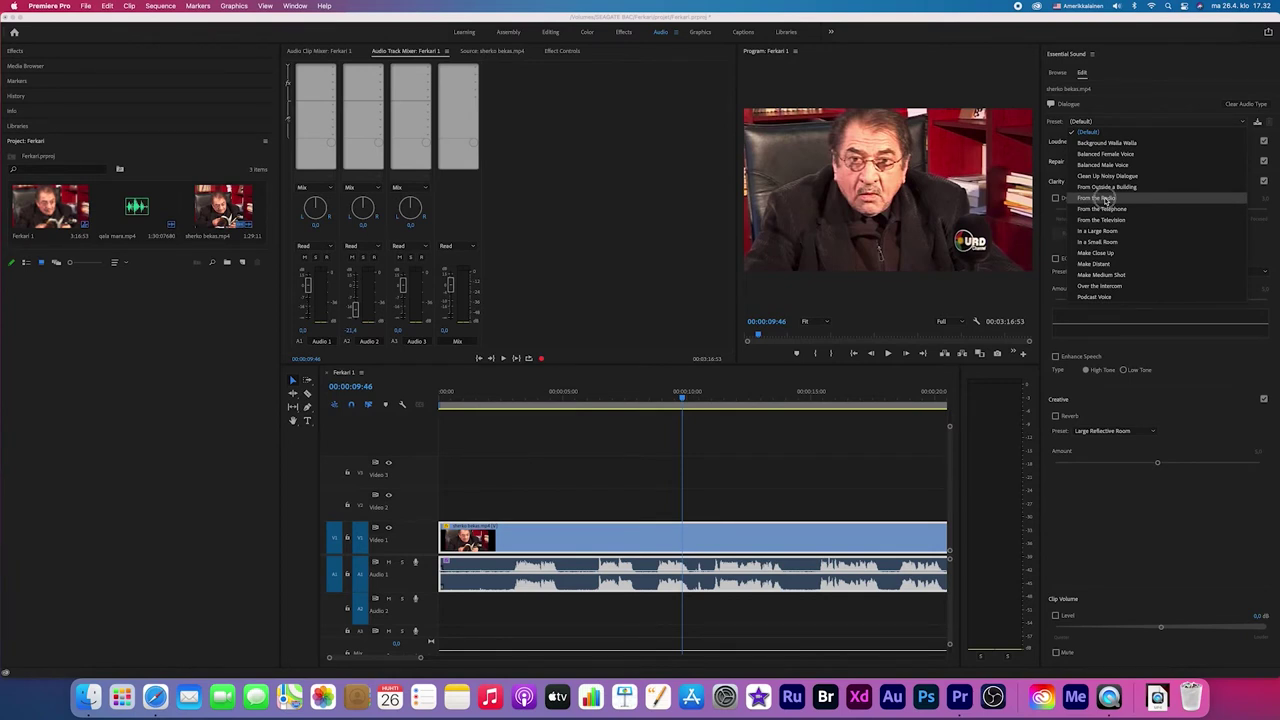
pyautogui.click(1107, 198)
pyautogui.click(617, 398)
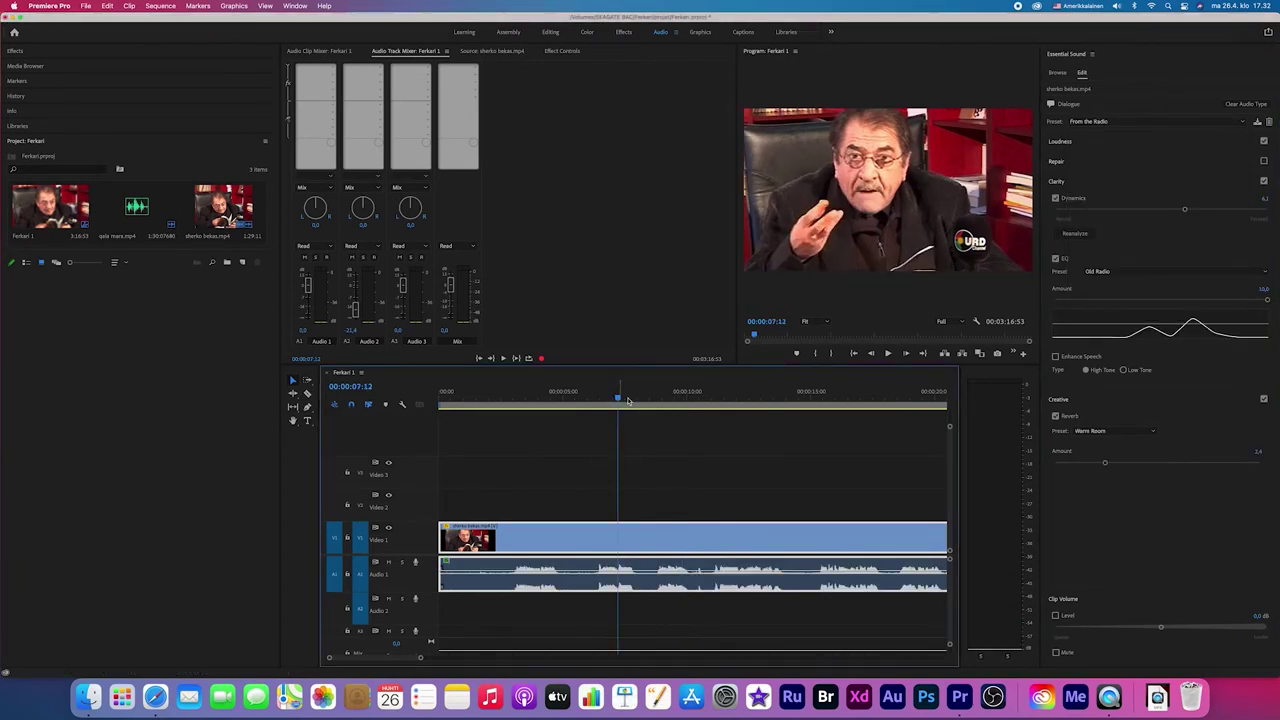
pyautogui.press('space')
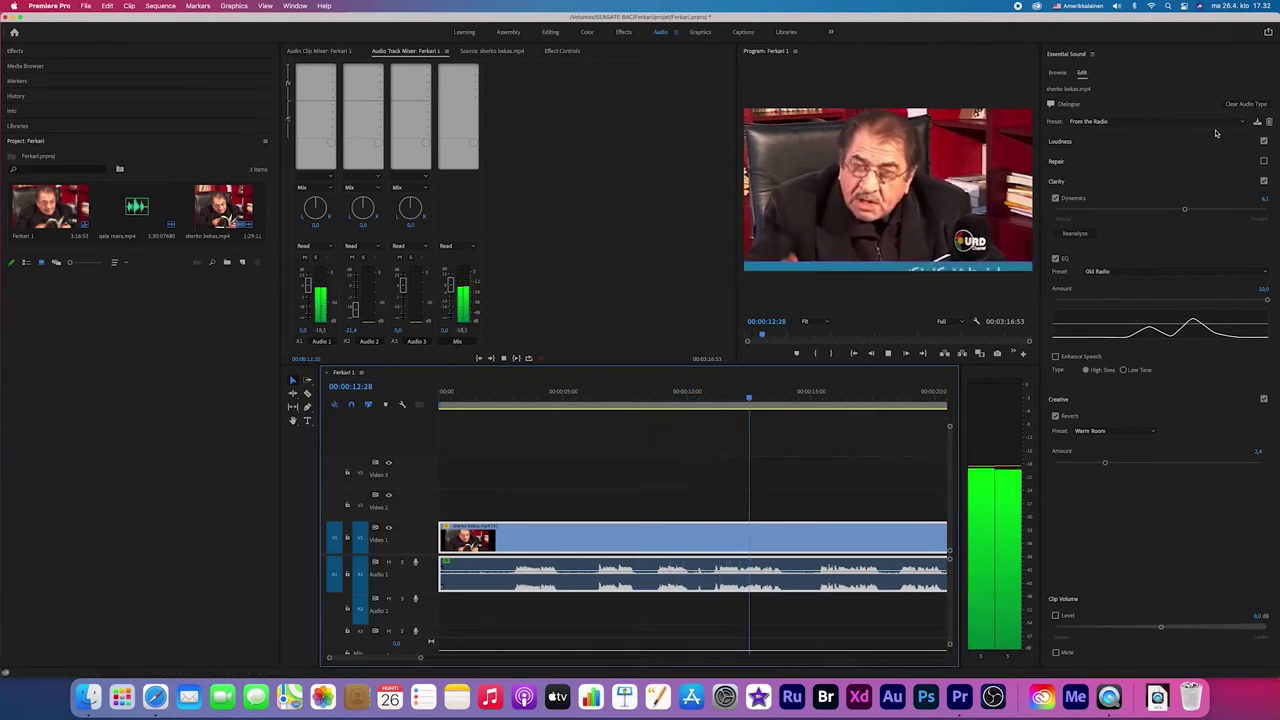
pyautogui.press('space')
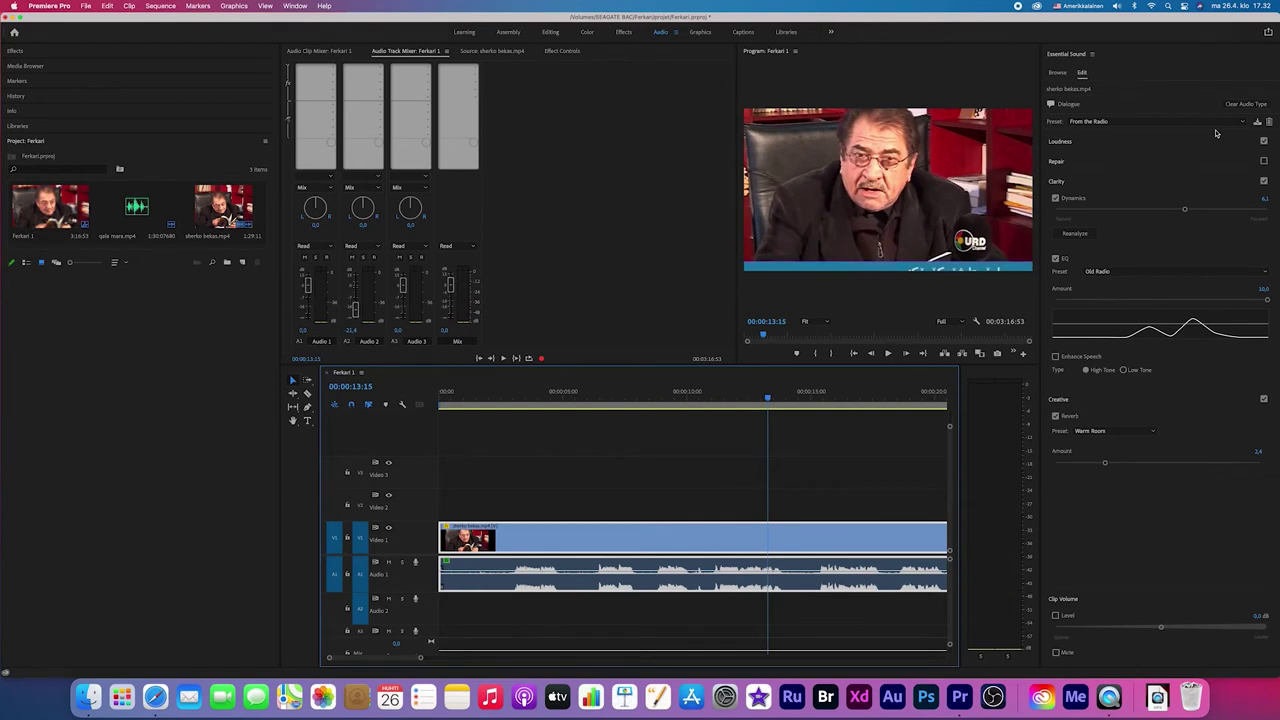
pyautogui.press('=')
pyautogui.press('XF86AudioRaiseVolume')
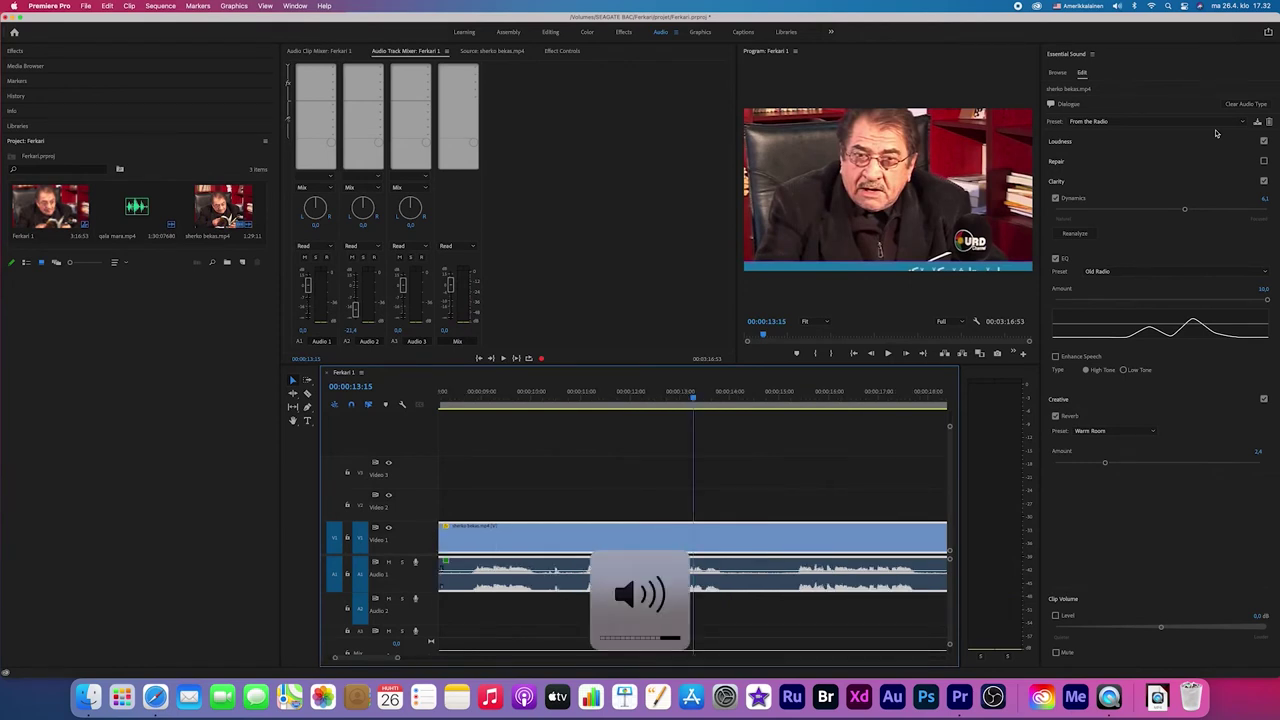
pyautogui.click(791, 401)
pyautogui.press('space')
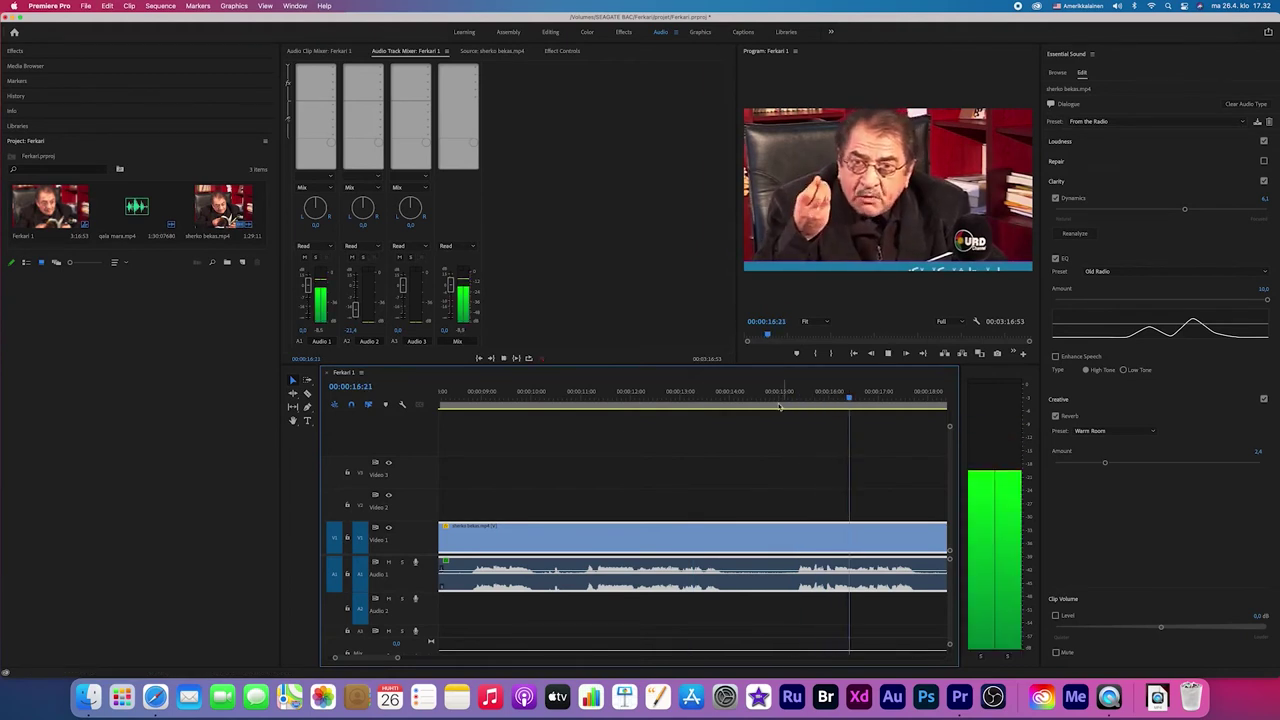
pyautogui.press('space')
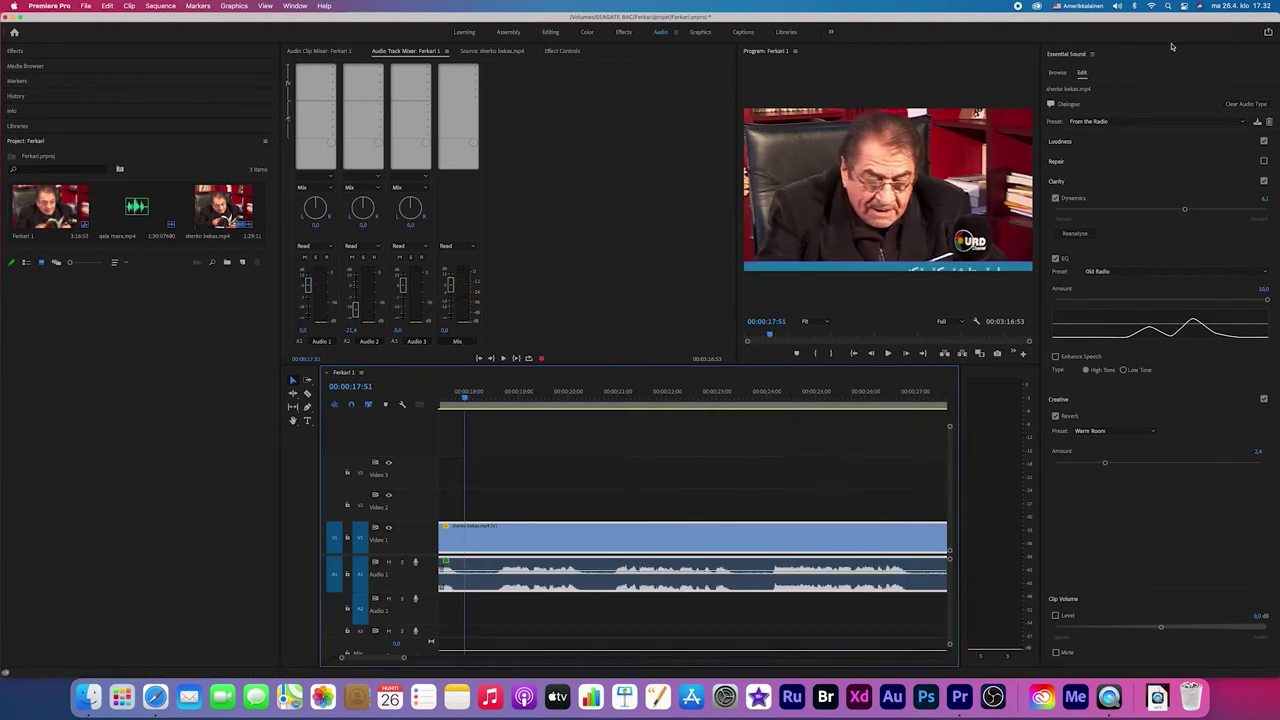
# Audition the From the Telephone dialogue preset, then reset the preset to (Default)
pyautogui.click(1245, 122)
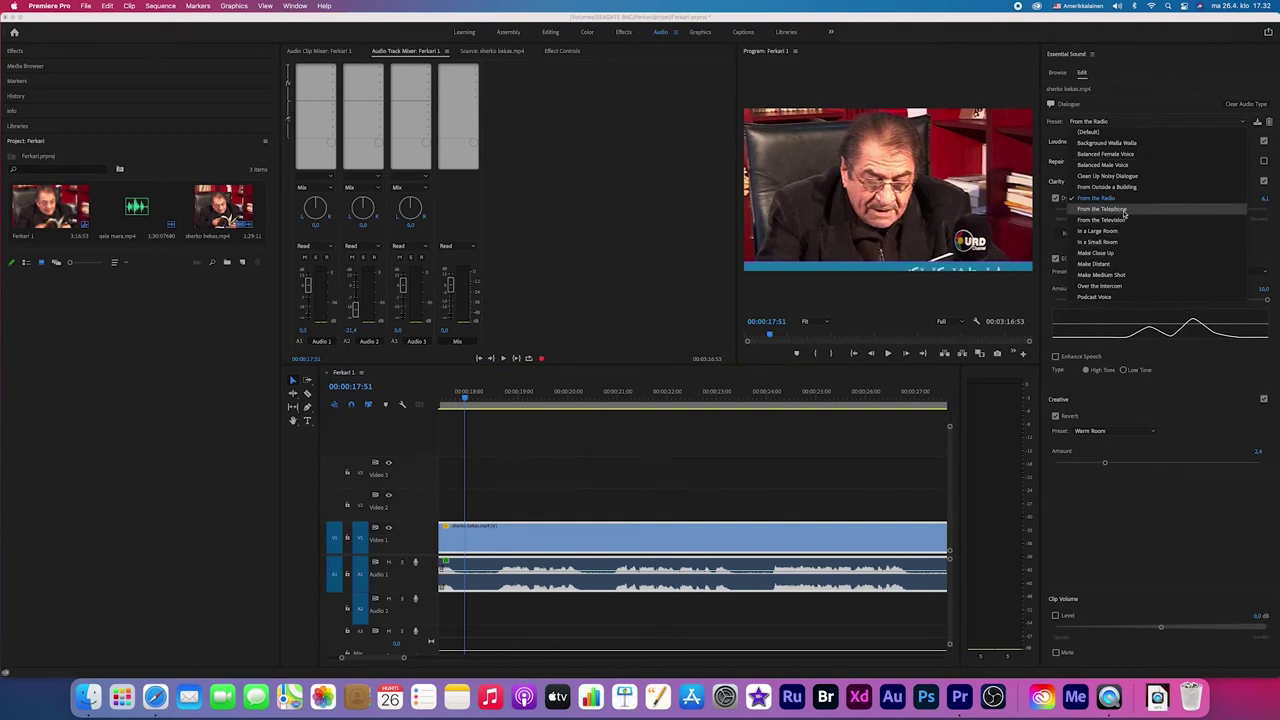
pyautogui.click(1118, 210)
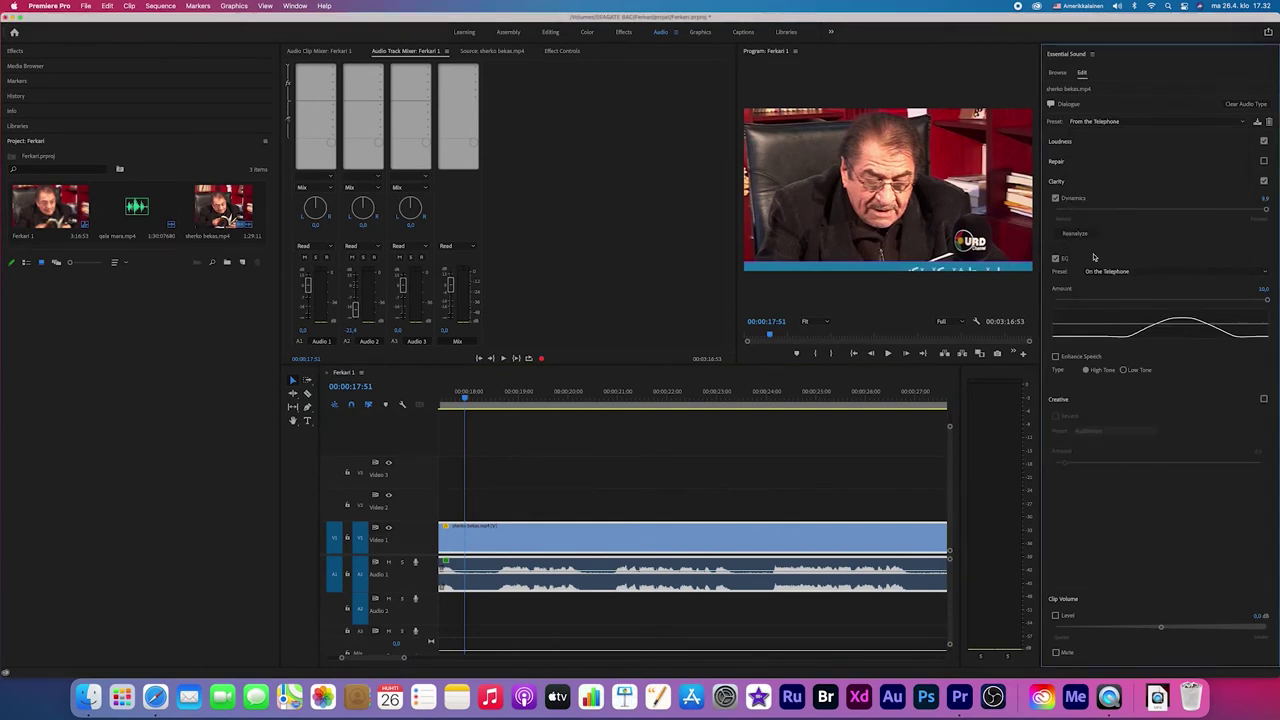
pyautogui.moveTo(645, 395); pyautogui.dragTo(620, 398)
pyautogui.press('space')
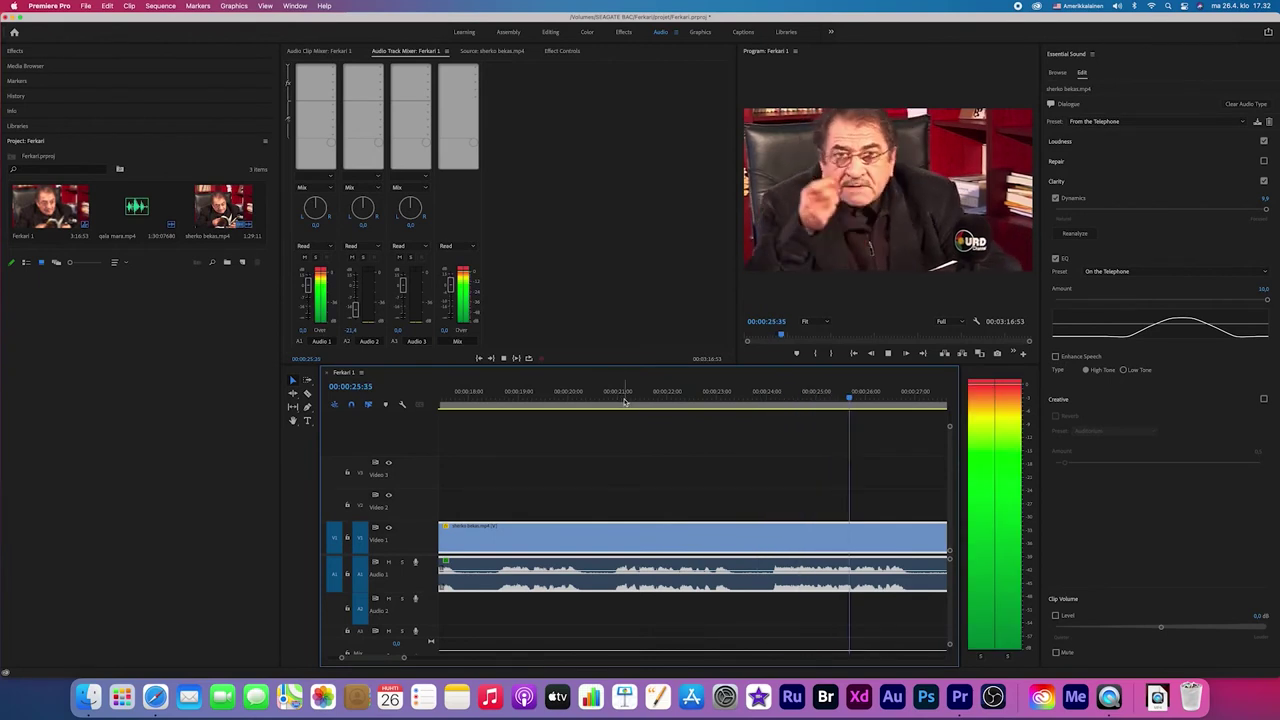
pyautogui.press('space')
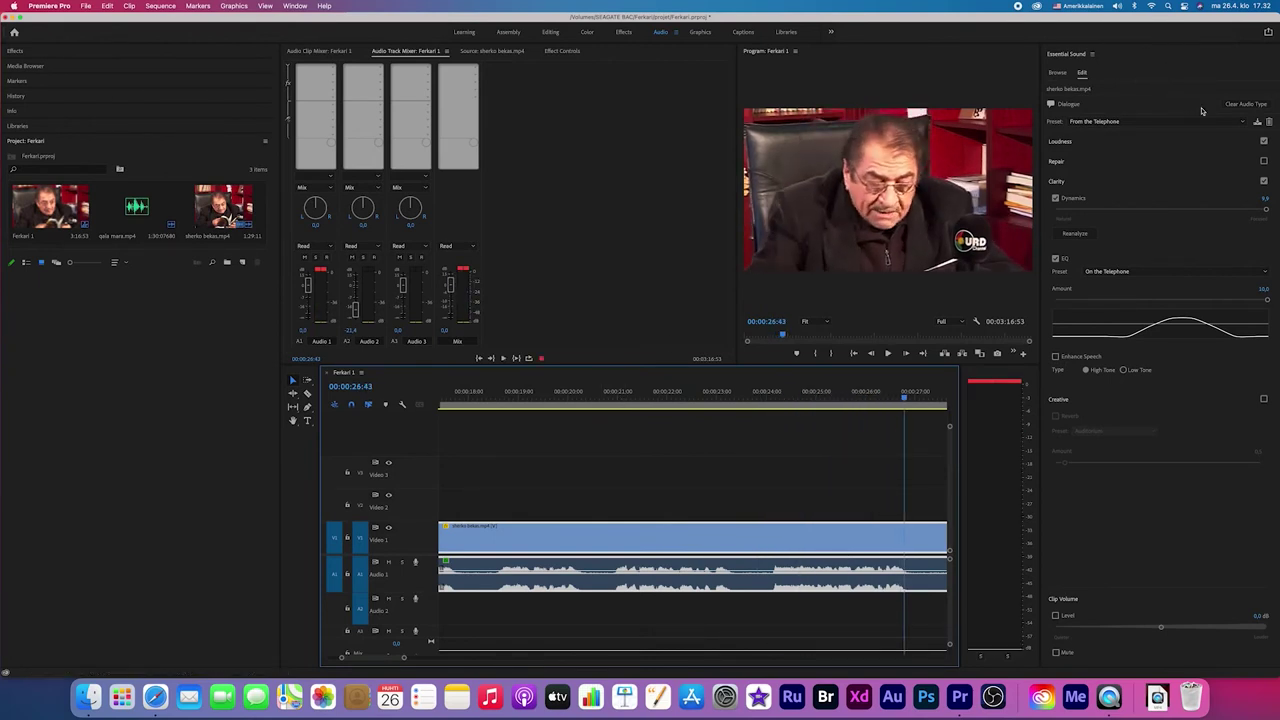
pyautogui.click(1243, 122)
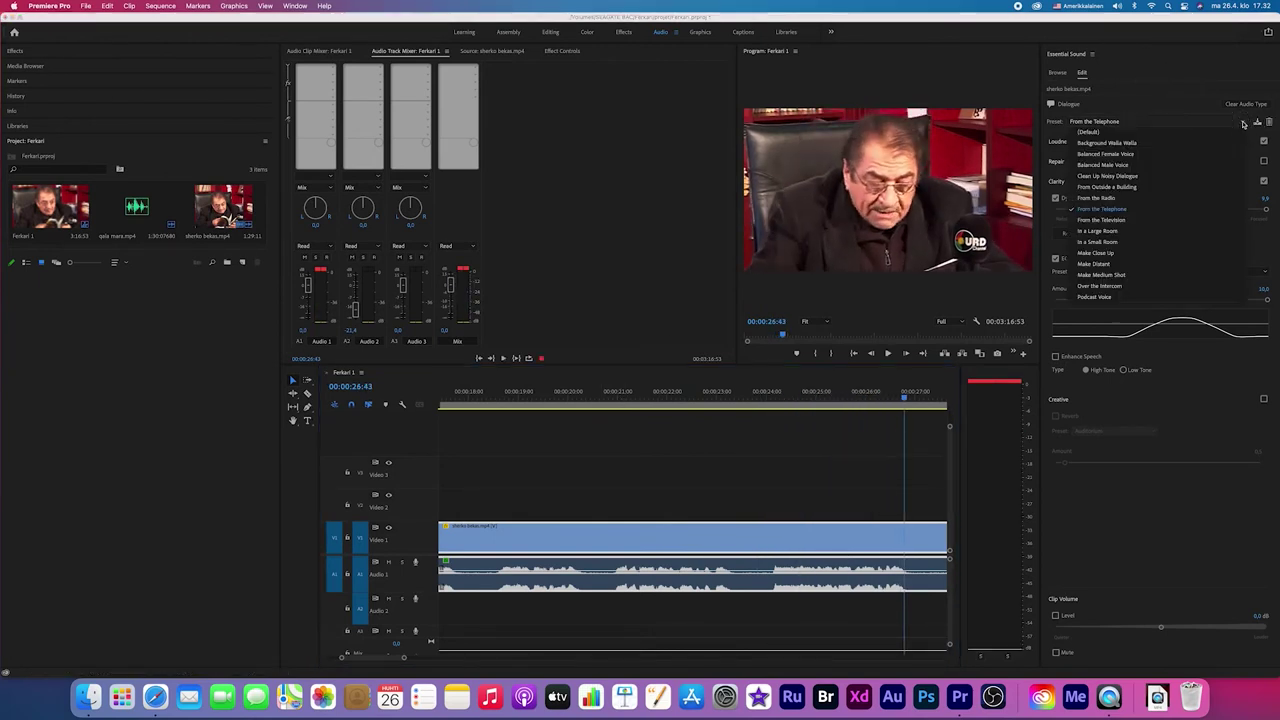
pyautogui.click(1090, 131)
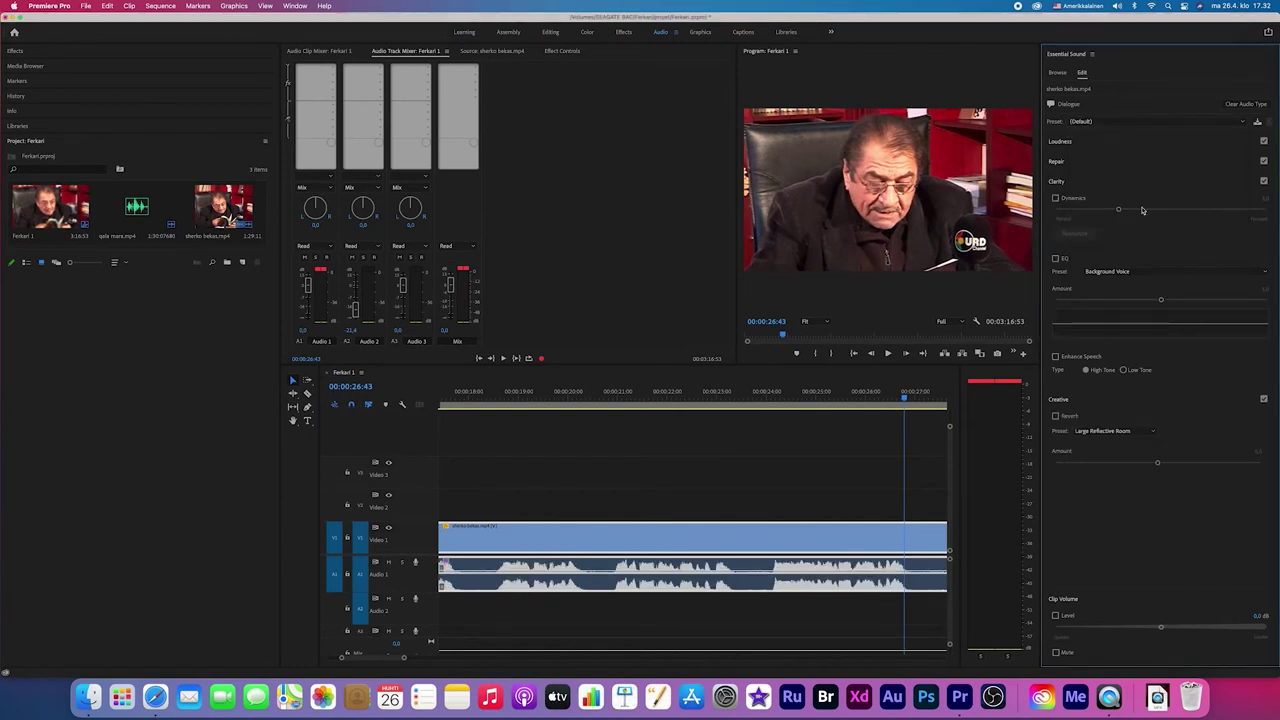
# Try the Old Radio EQ preset, then set the EQ to Background Voice
pyautogui.click(1265, 272)
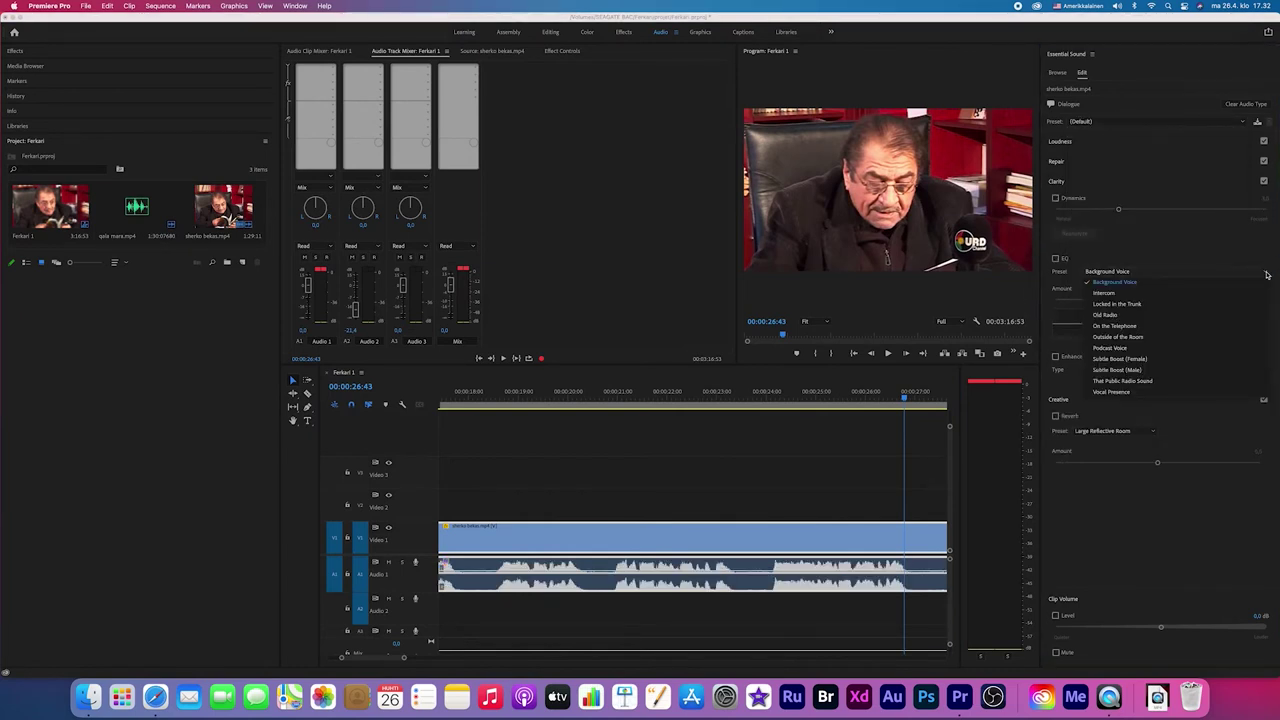
pyautogui.click(1105, 315)
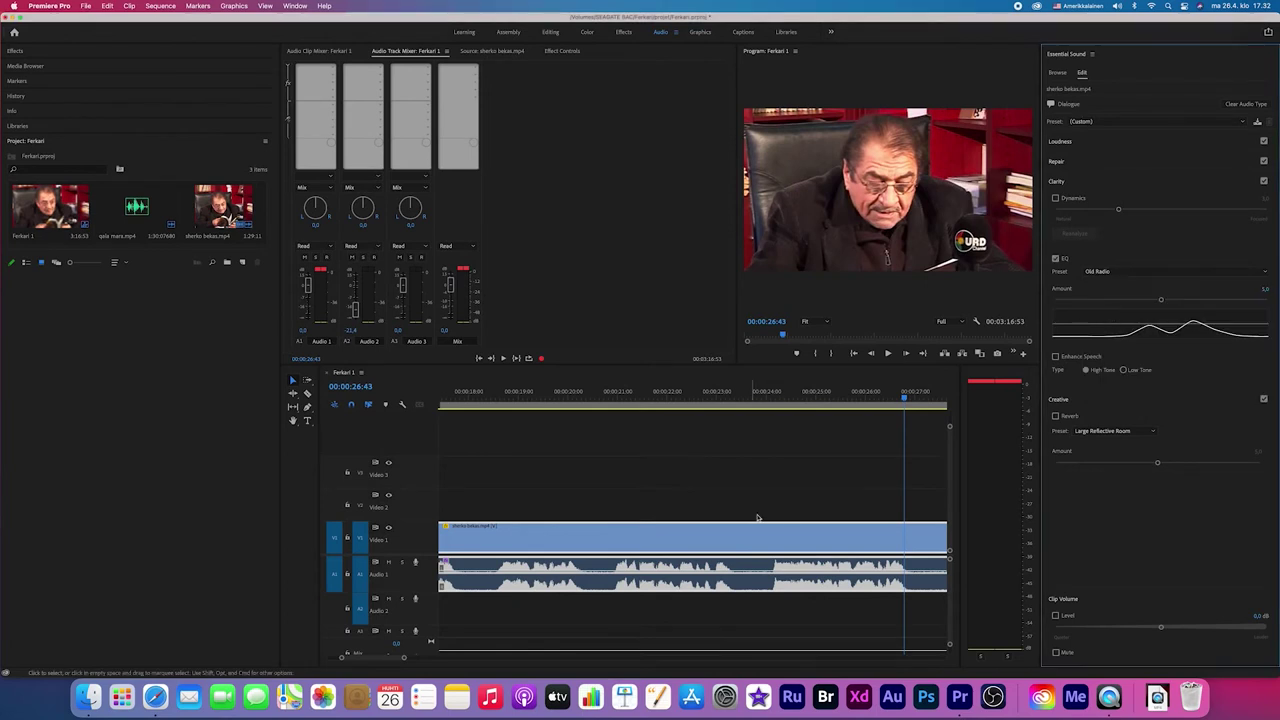
pyautogui.click(786, 403)
pyautogui.press('space')
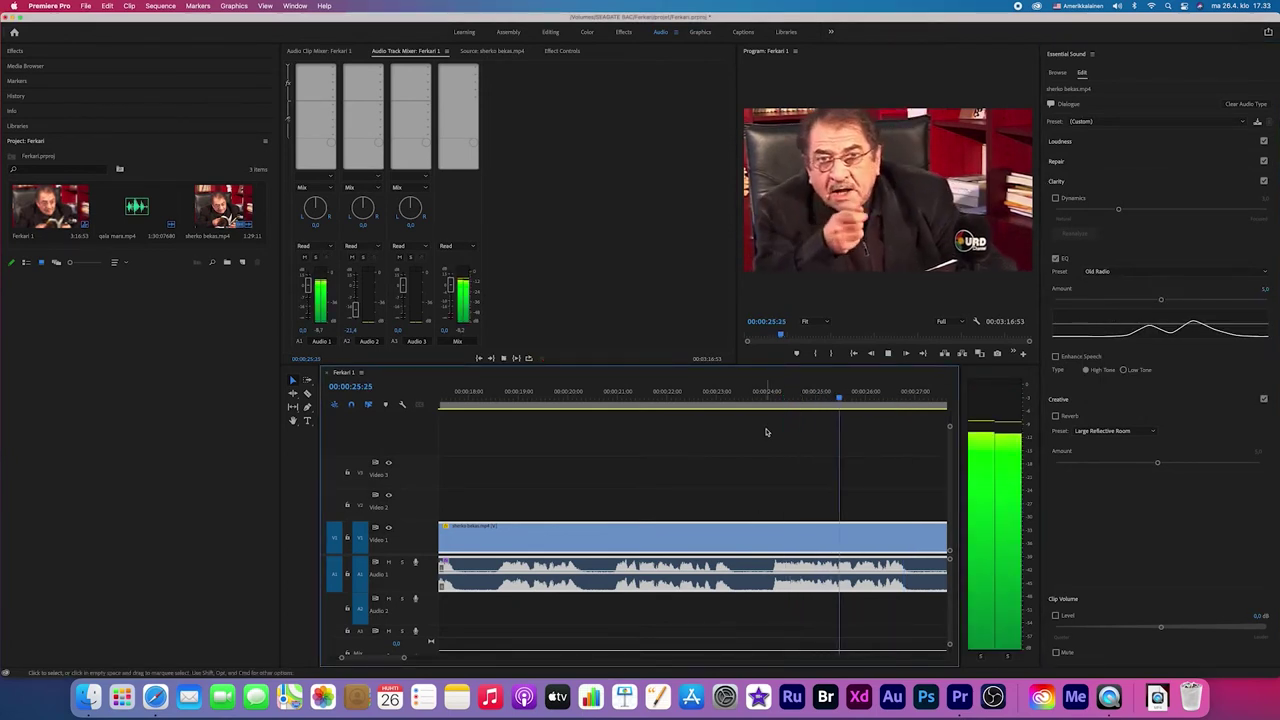
pyautogui.click(1149, 274)
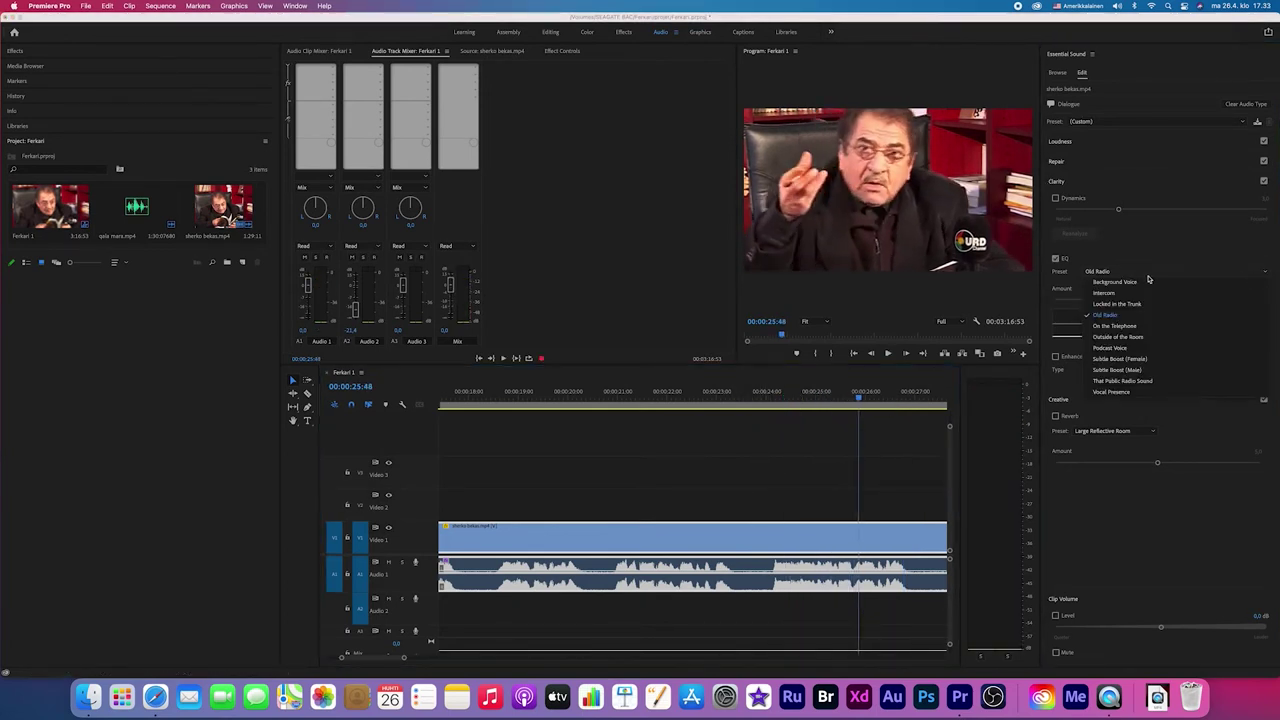
pyautogui.click(1138, 285)
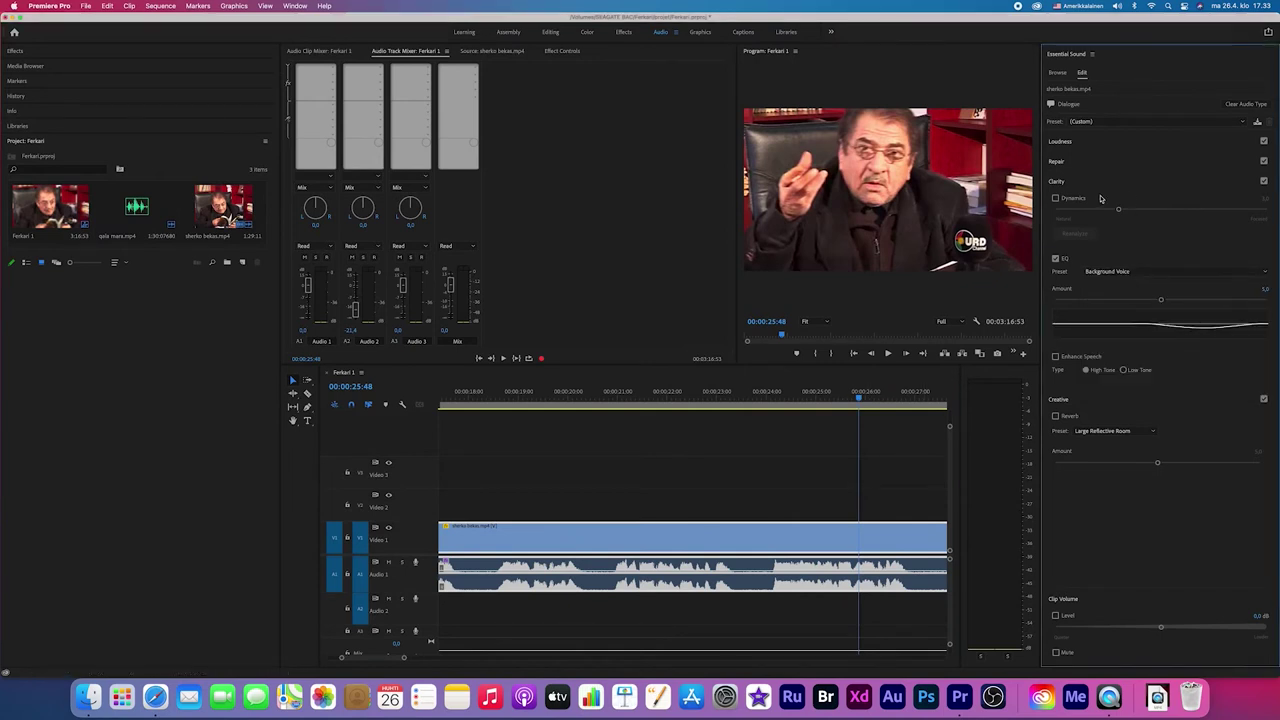
pyautogui.click(487, 429)
pyautogui.click(466, 404)
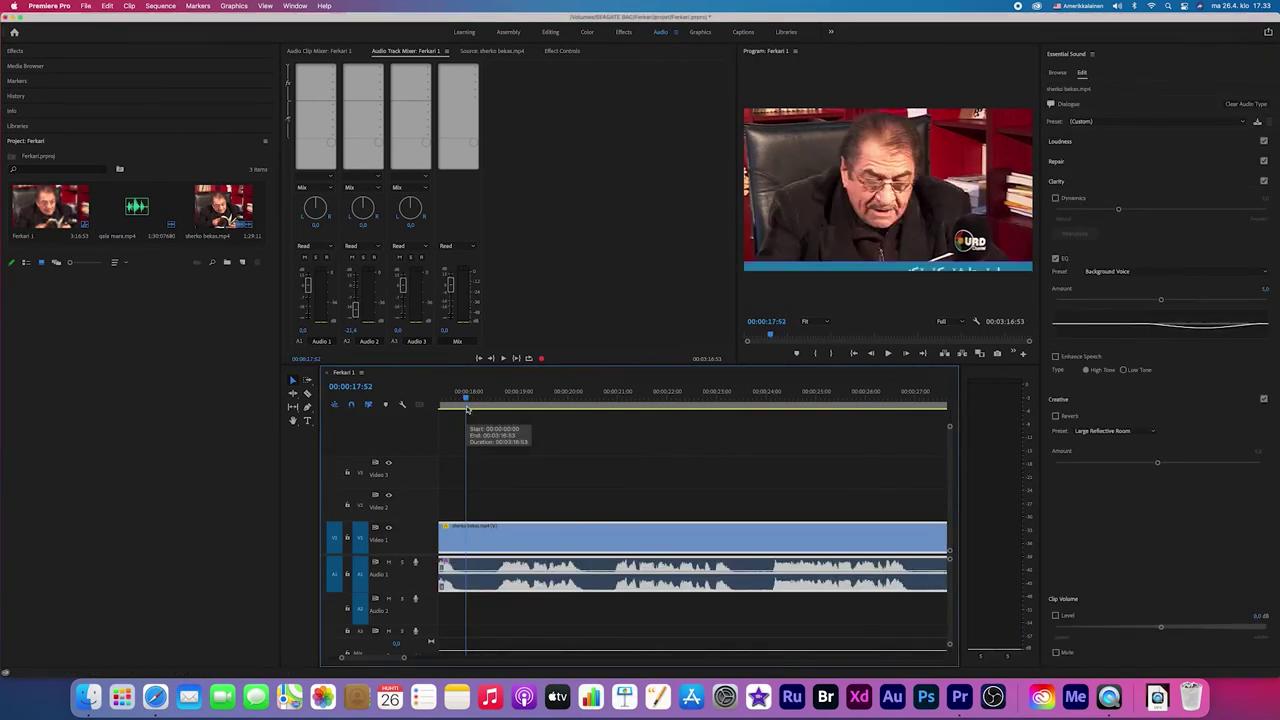
# Return to the Editing workspace with the timeline zoomed out and play the sequence
pyautogui.press('-')
pyautogui.press('-')
pyautogui.press('-')
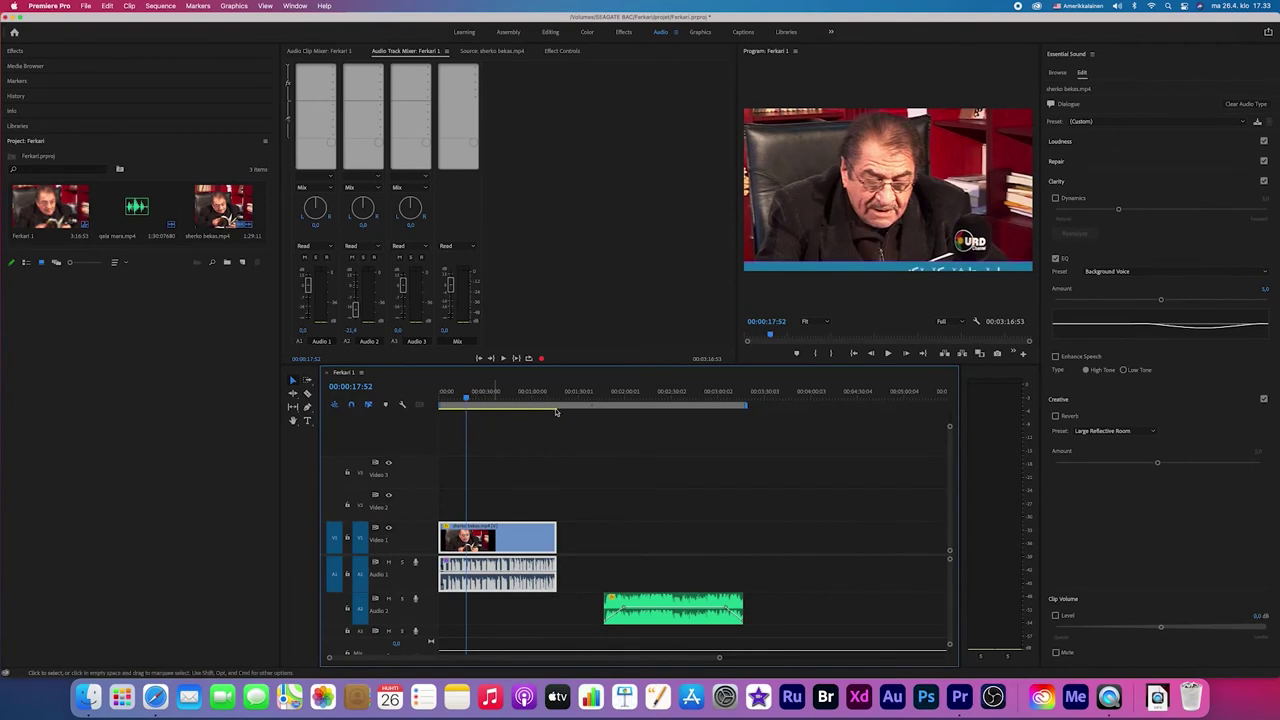
pyautogui.click(549, 32)
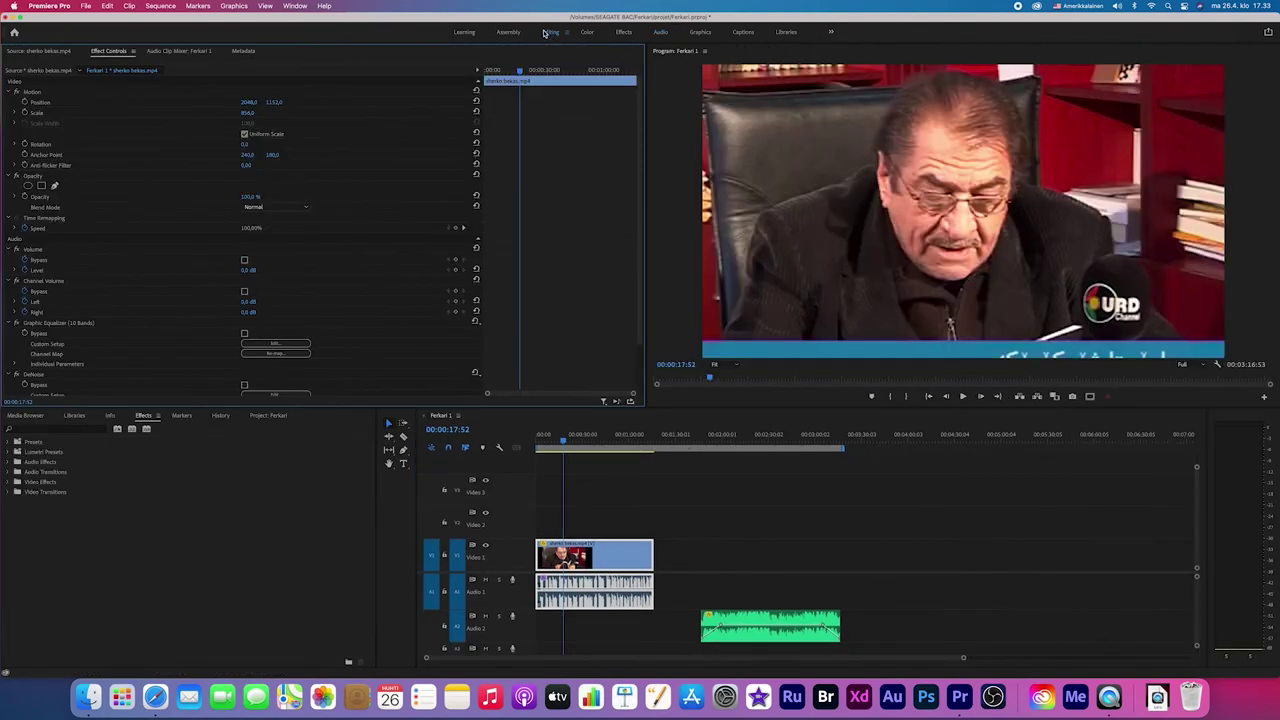
pyautogui.click(589, 492)
pyautogui.press('space')
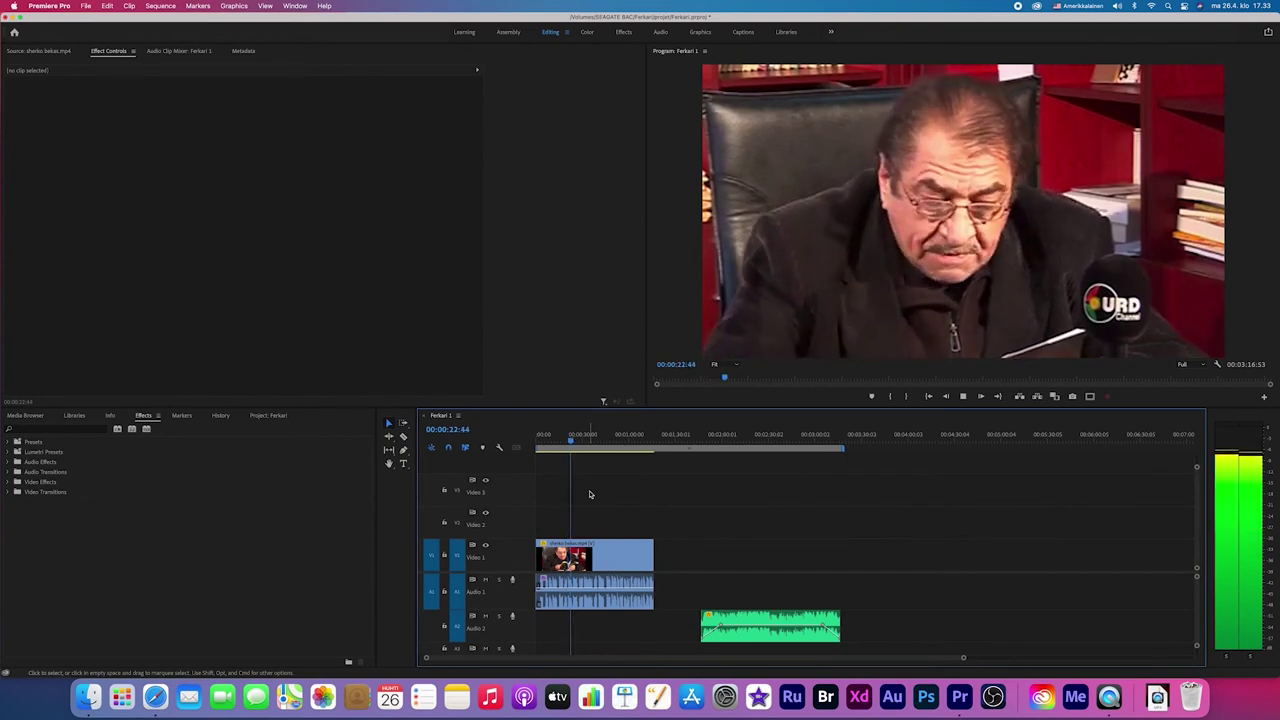
pyautogui.press('space')
# Zoom in, replay from the start, and add a volume keyframe on A1 at 00:00:02:34
pyautogui.press('=')
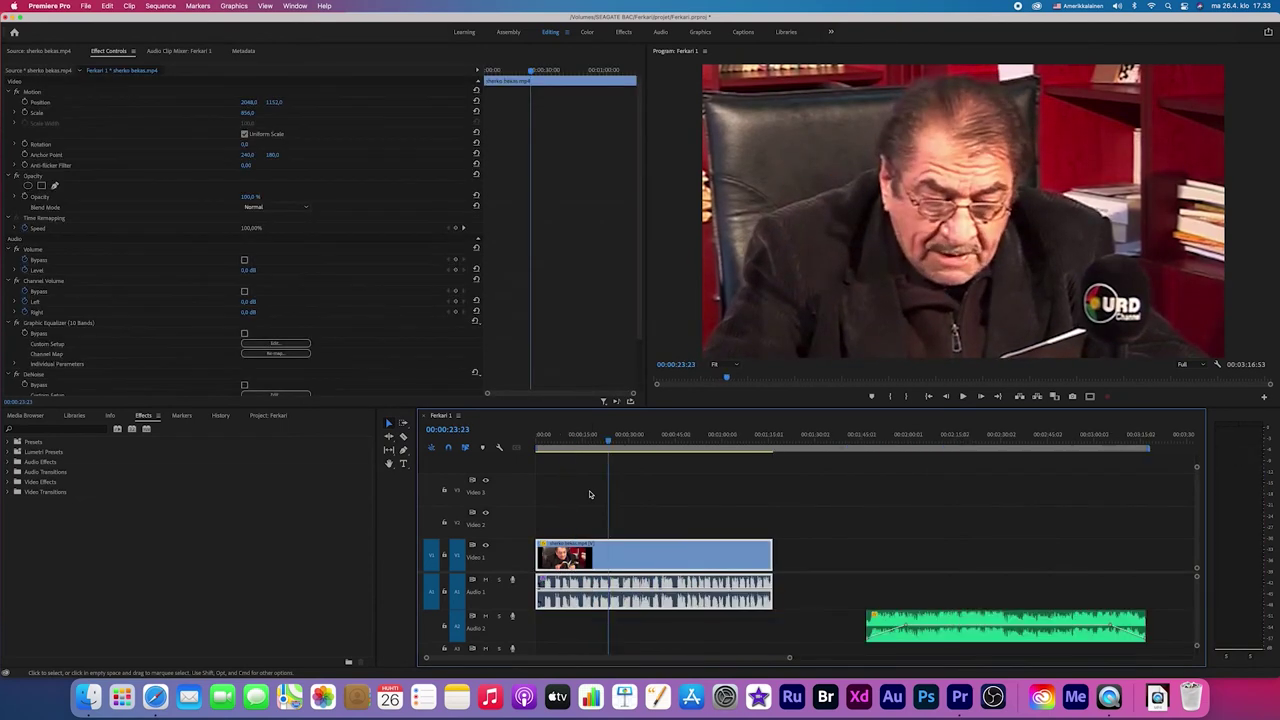
pyautogui.press('=')
pyautogui.press('=')
pyautogui.moveTo(582, 435); pyautogui.dragTo(535, 444)
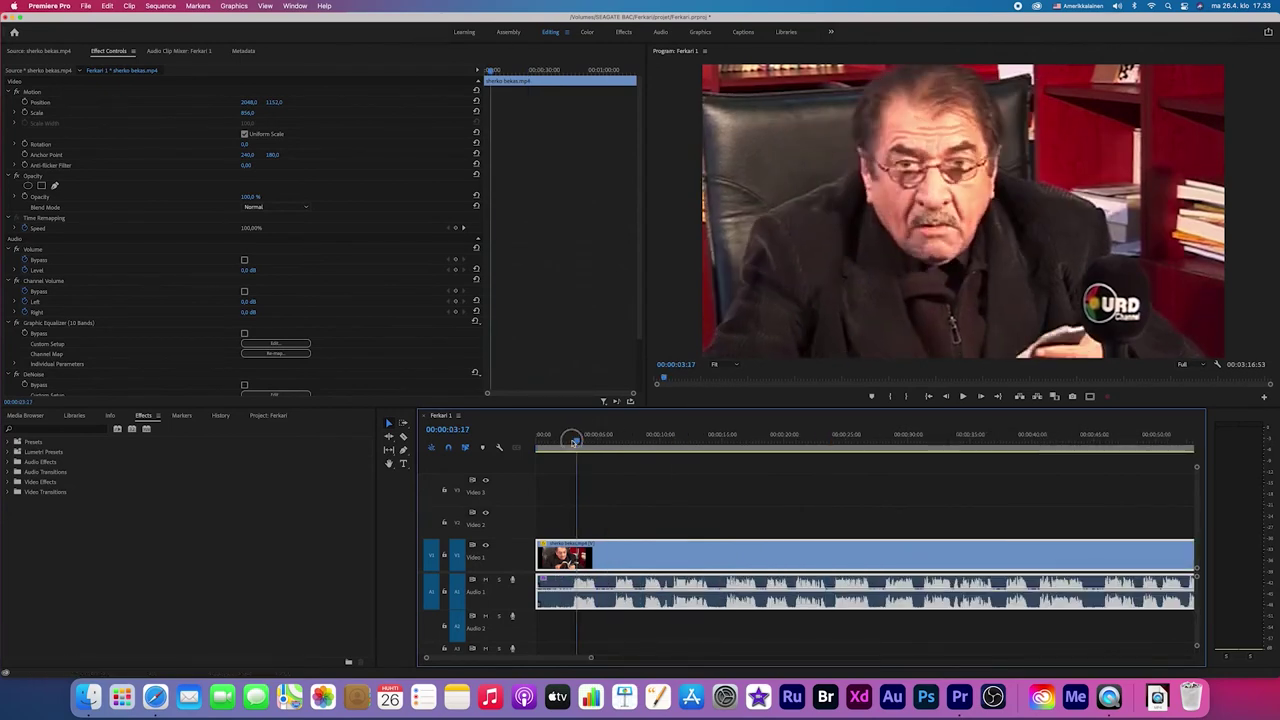
pyautogui.press('space')
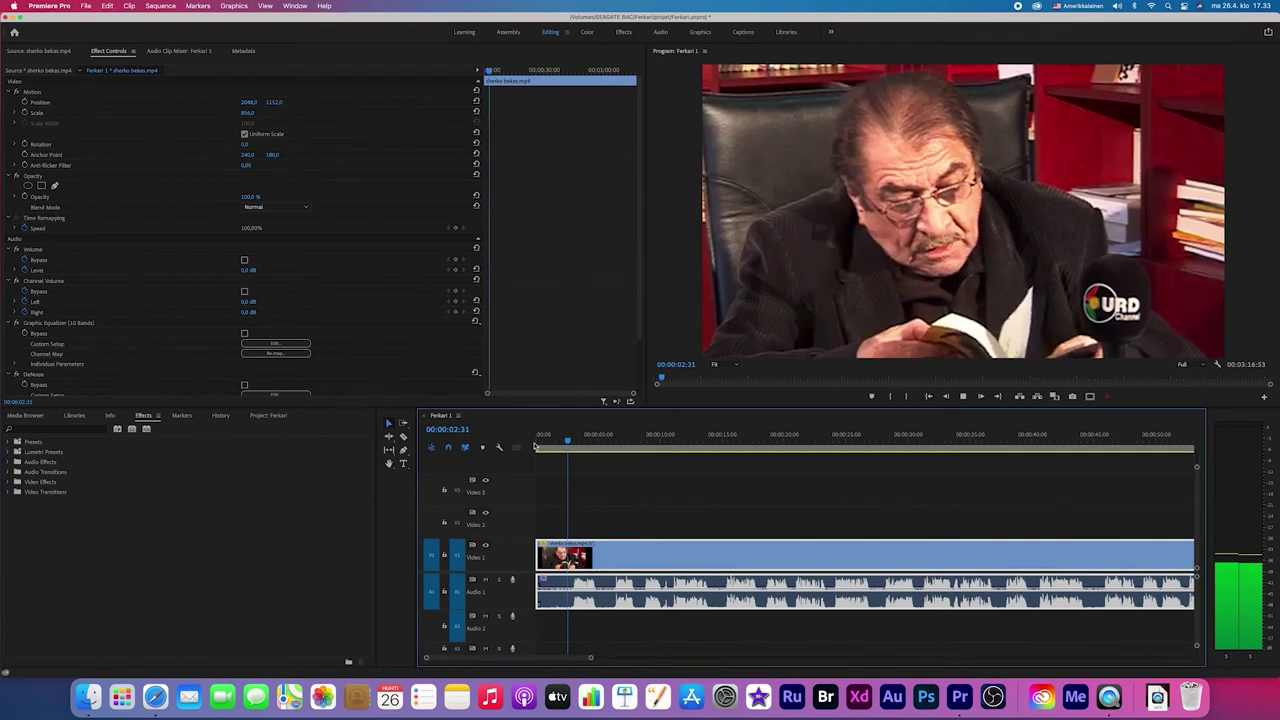
pyautogui.press('space')
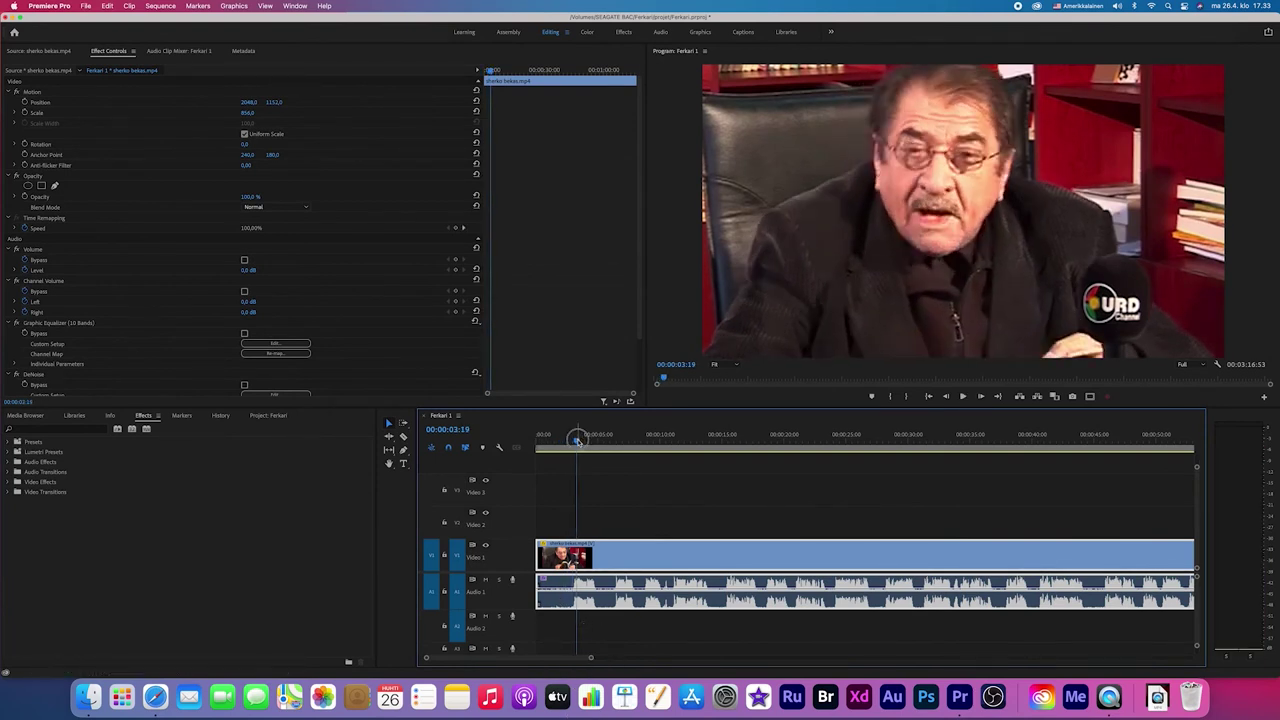
pyautogui.click(567, 436)
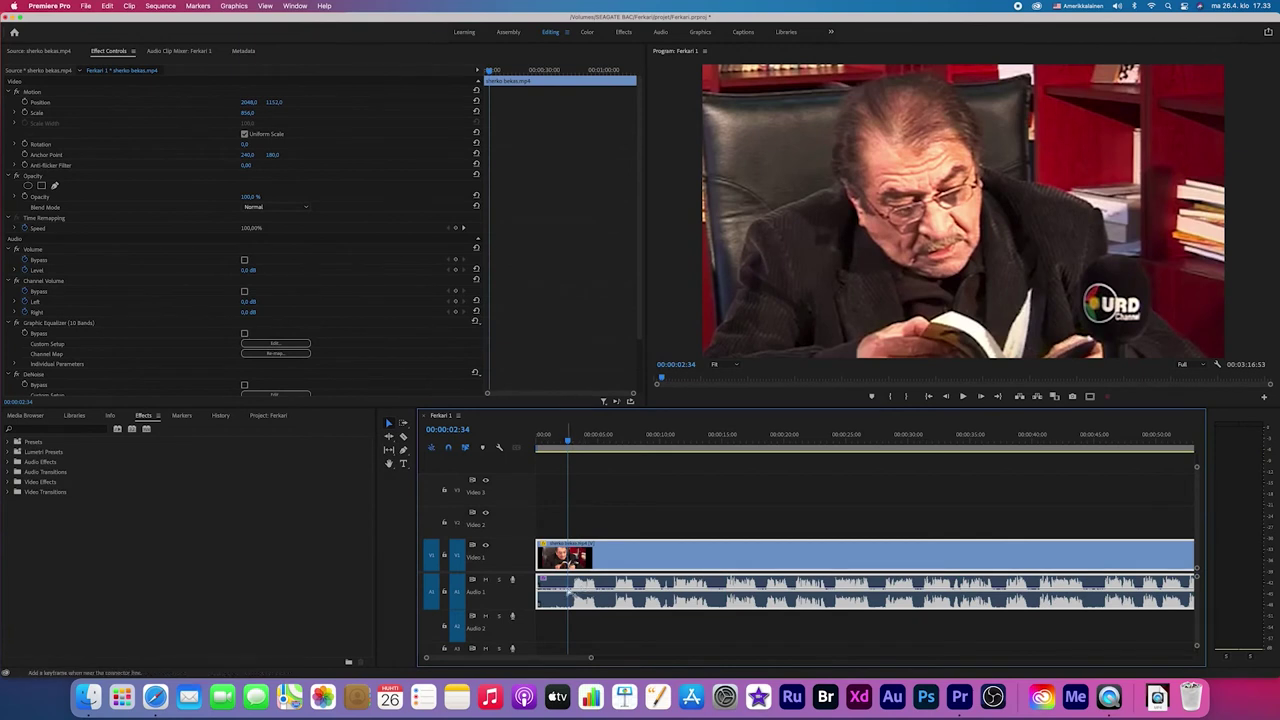
pyautogui.keyDown('super'); pyautogui.click(545, 593); pyautogui.keyUp('super')
# Lower the A1 clip's starting volume to fade in, then play it from the start
pyautogui.moveTo(539, 584); pyautogui.dragTo(539, 605)
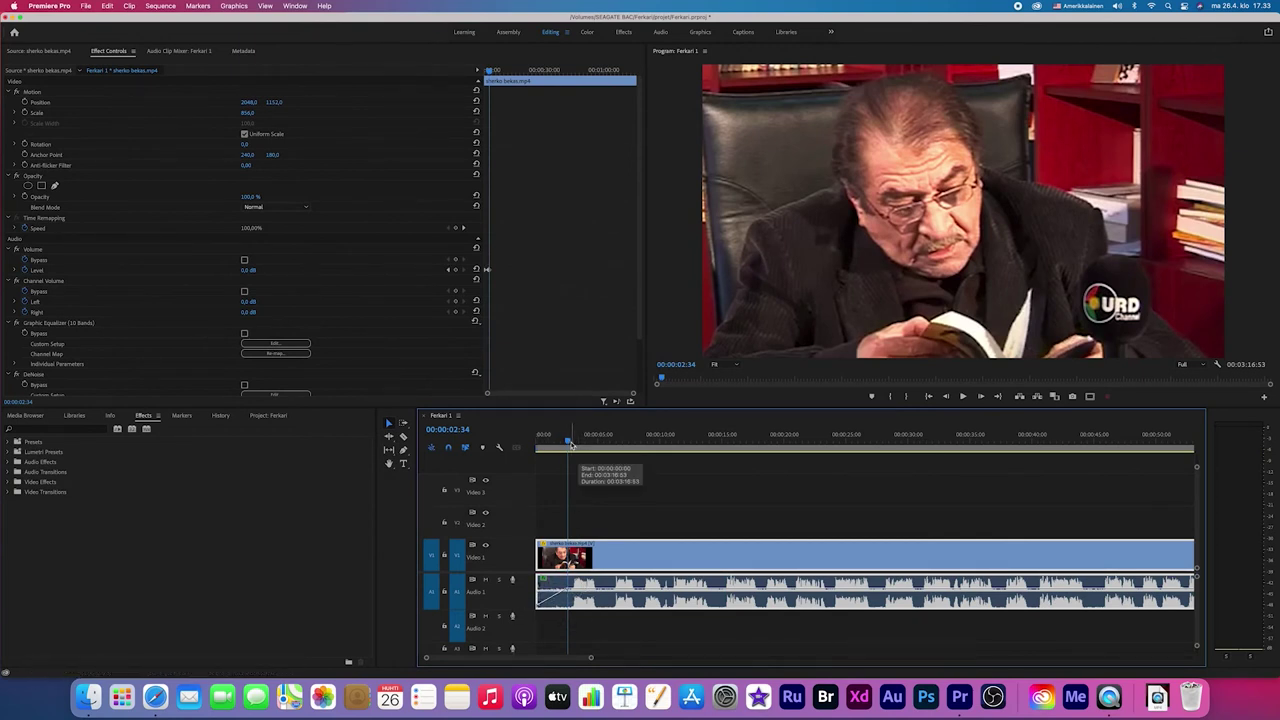
pyautogui.press('Home')
pyautogui.press('space')
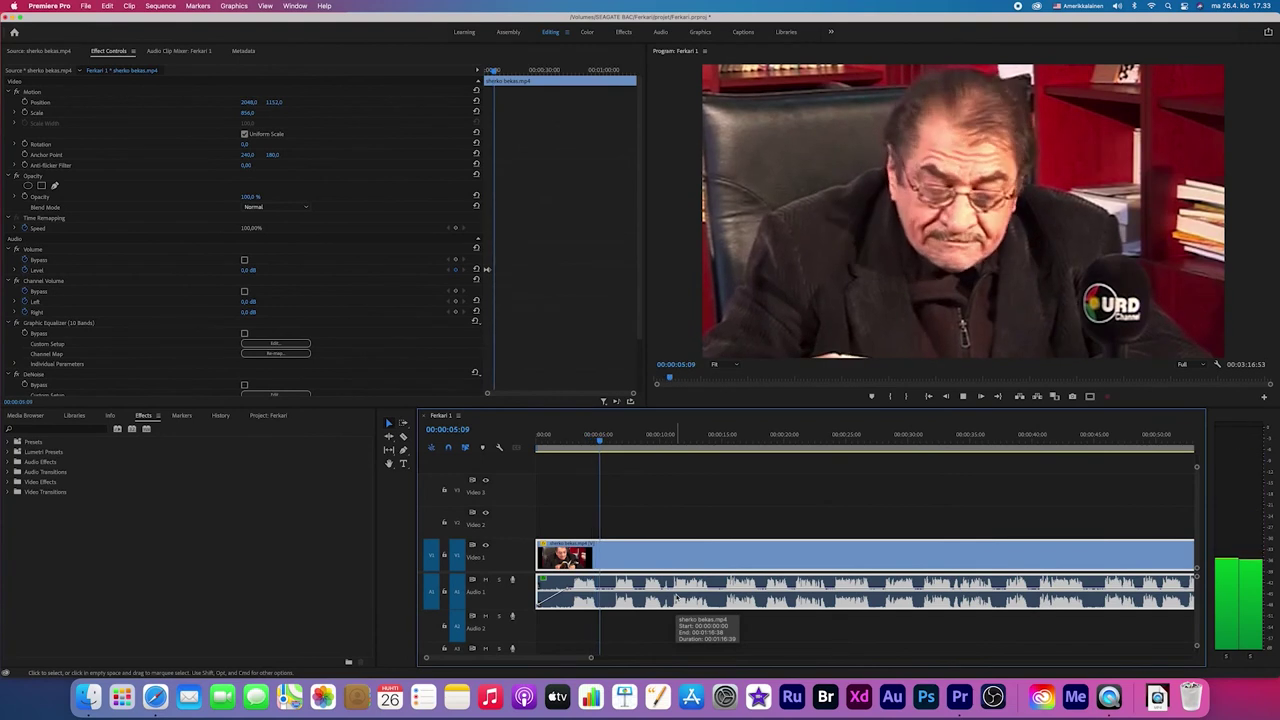
pyautogui.press('space')
# Zoom in on the end of the speech clip and play through where it ends
pyautogui.press('\\')
pyautogui.click(770, 445)
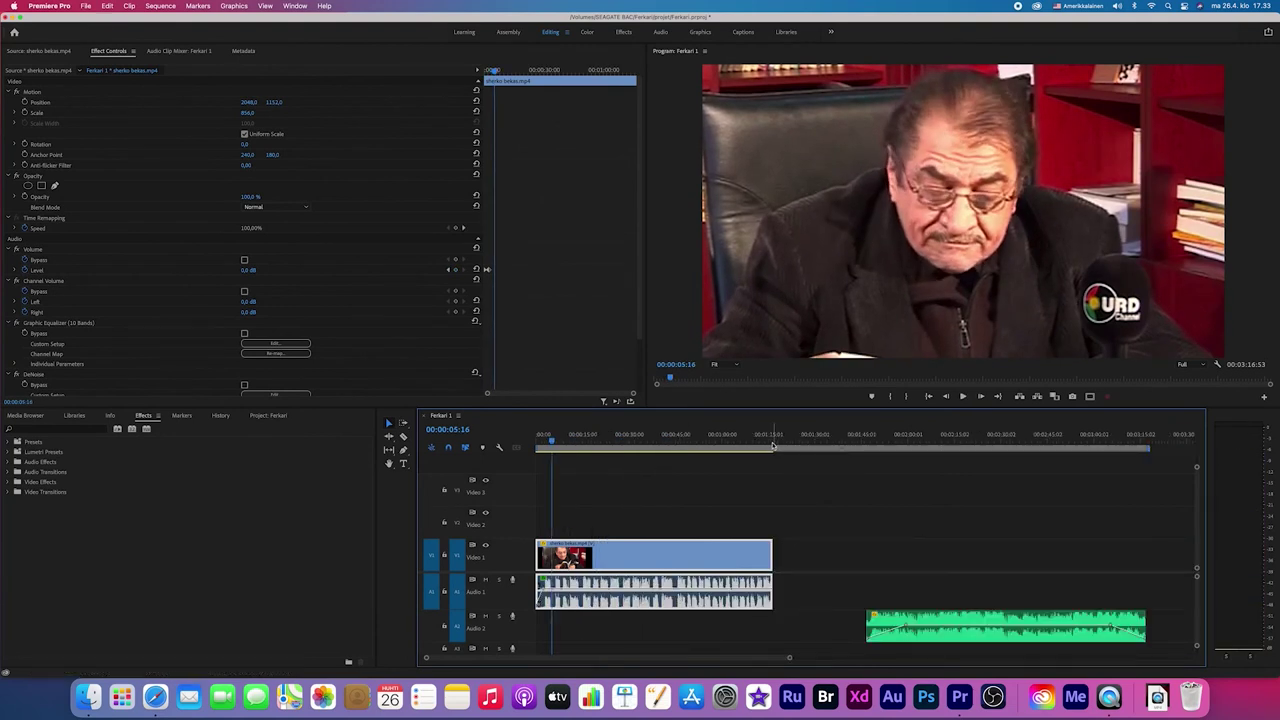
pyautogui.press('=')
pyautogui.press('=')
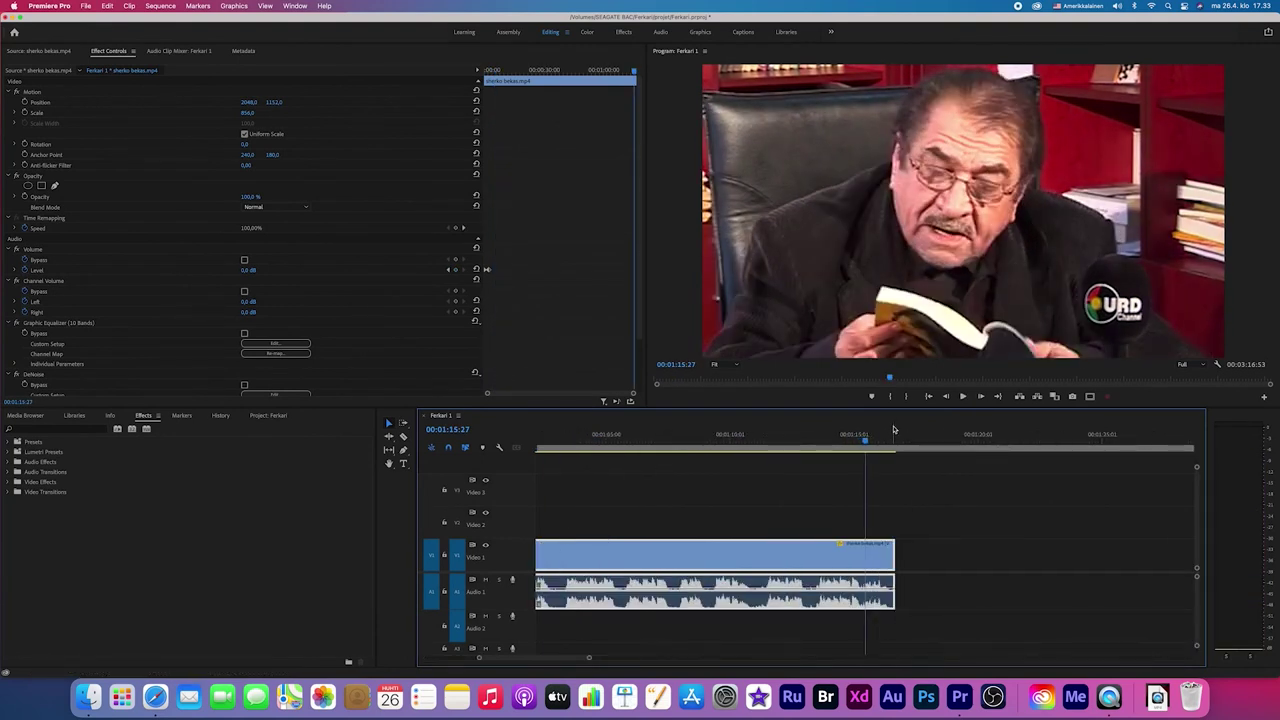
pyautogui.click(860, 440)
pyautogui.press('space')
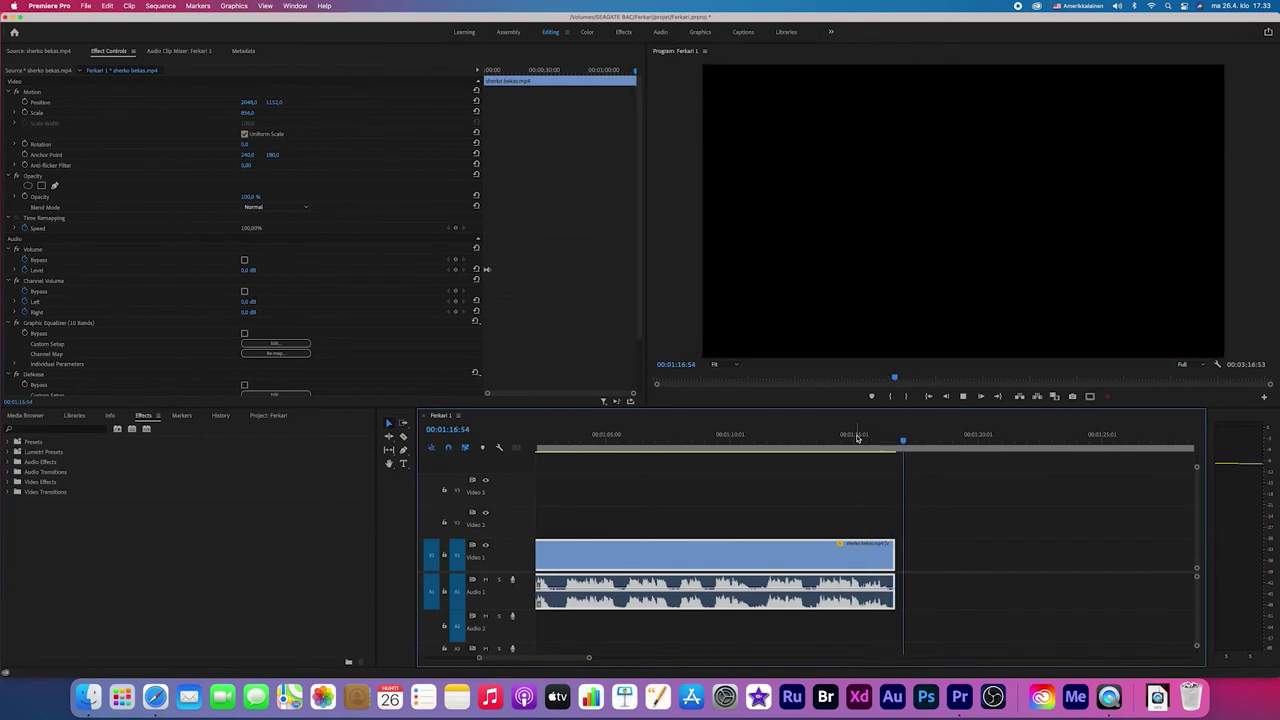
pyautogui.press('space')
pyautogui.press('-')
pyautogui.press('-')
pyautogui.press('-')
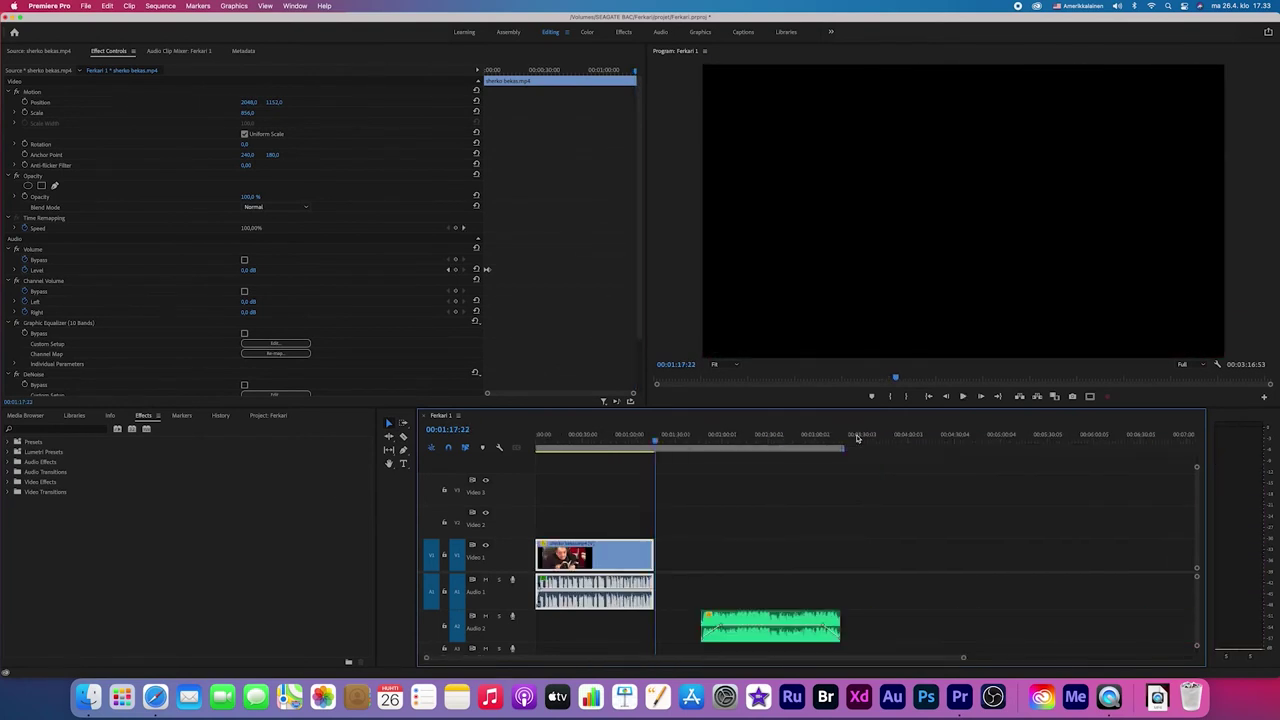
# Select qala mara.mp4 on Audio 2, slide it to the sequence start, and delete it
pyautogui.click(619, 628)
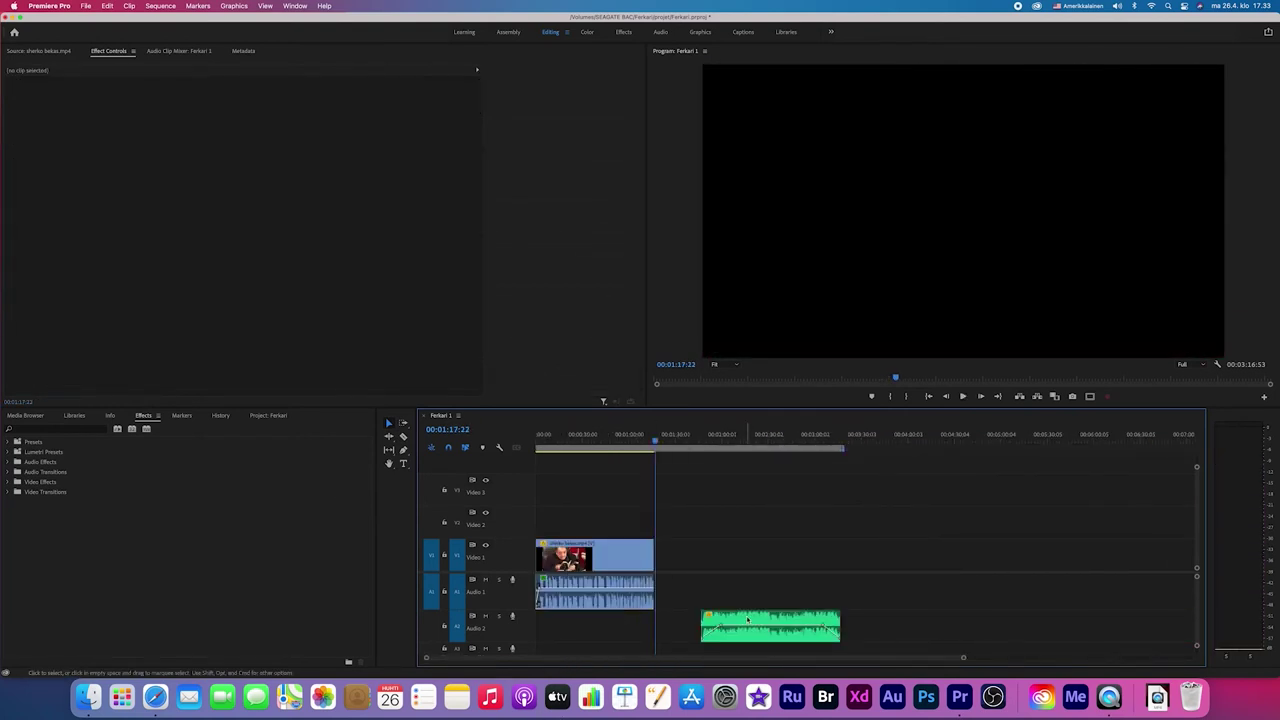
pyautogui.click(625, 598)
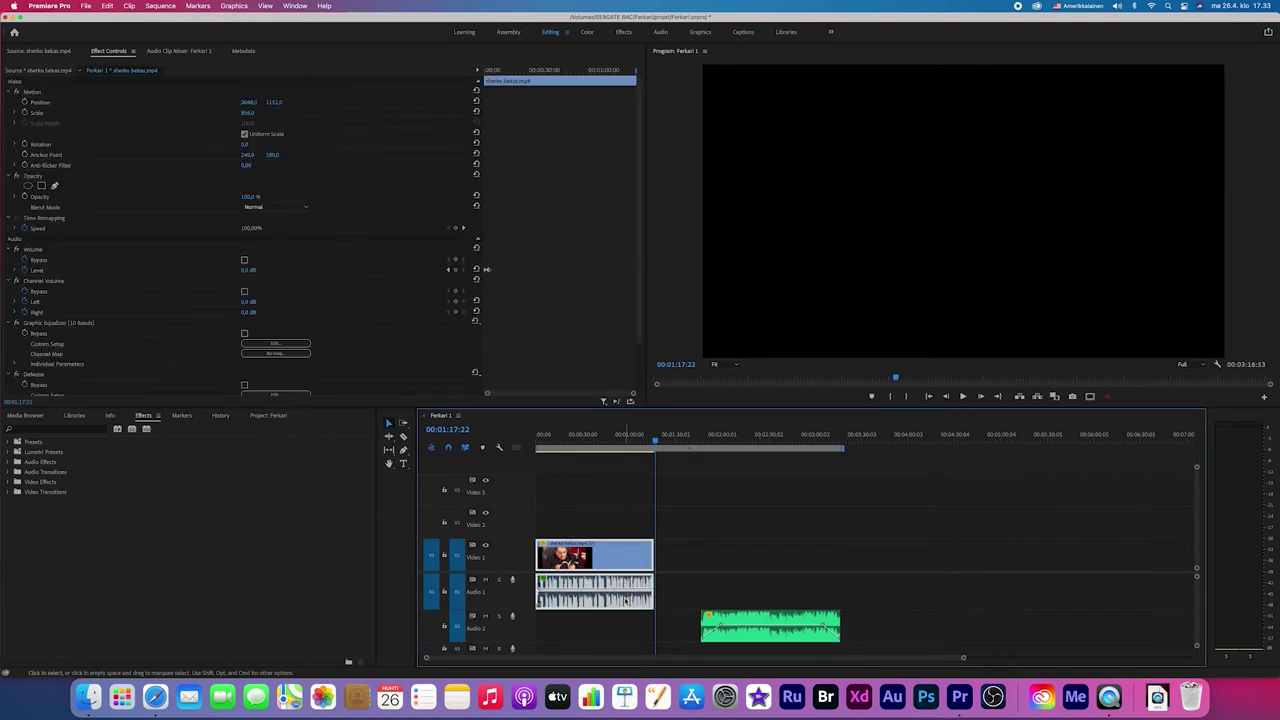
pyautogui.click(566, 441)
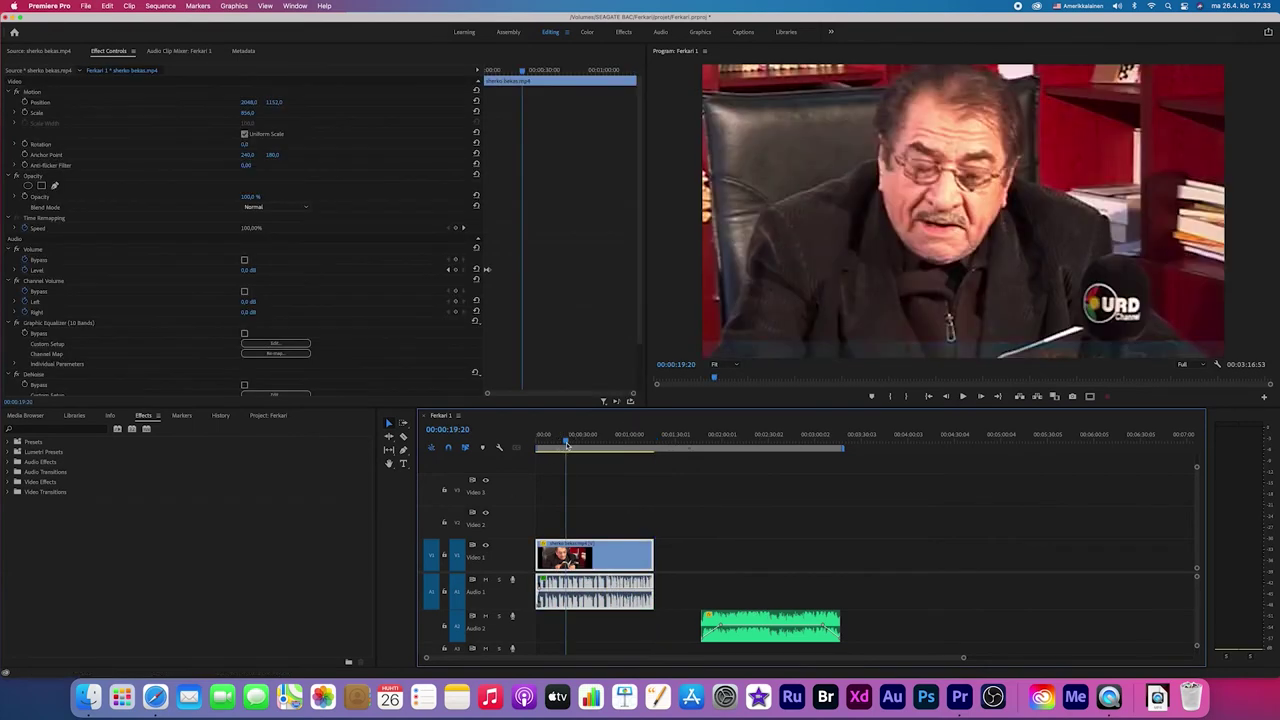
pyautogui.click(767, 622)
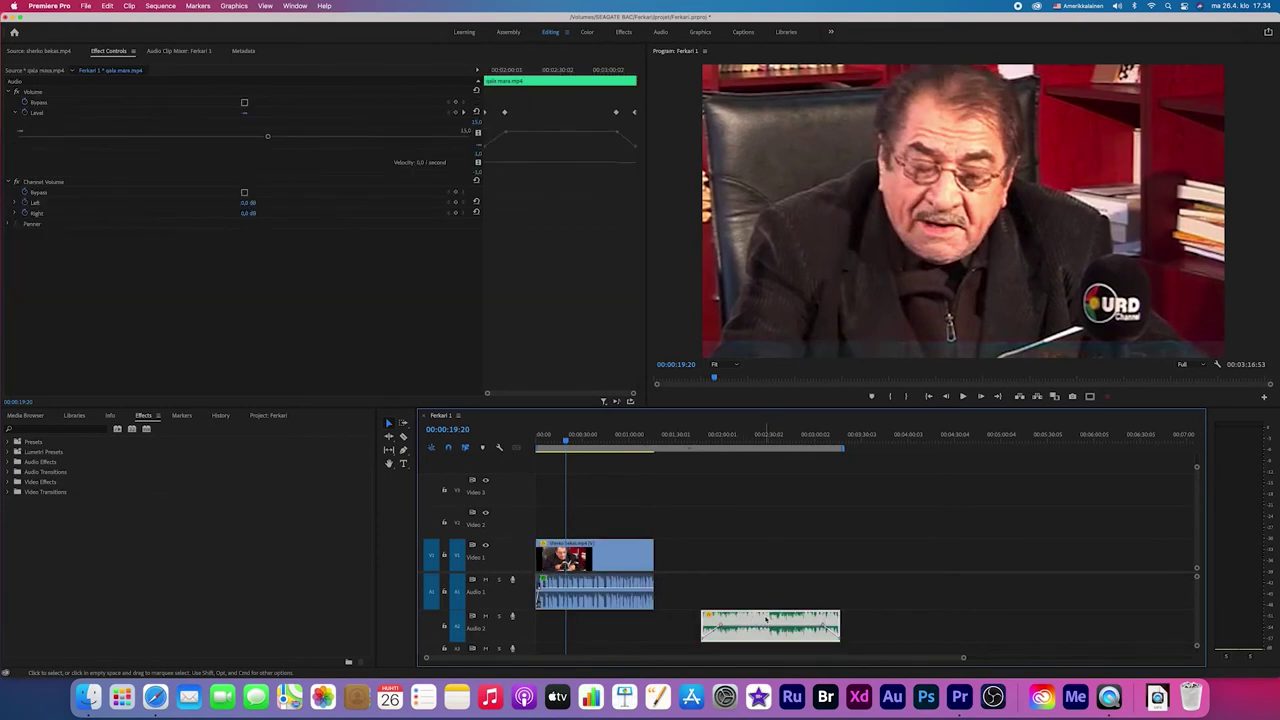
pyautogui.moveTo(767, 622); pyautogui.dragTo(587, 616)
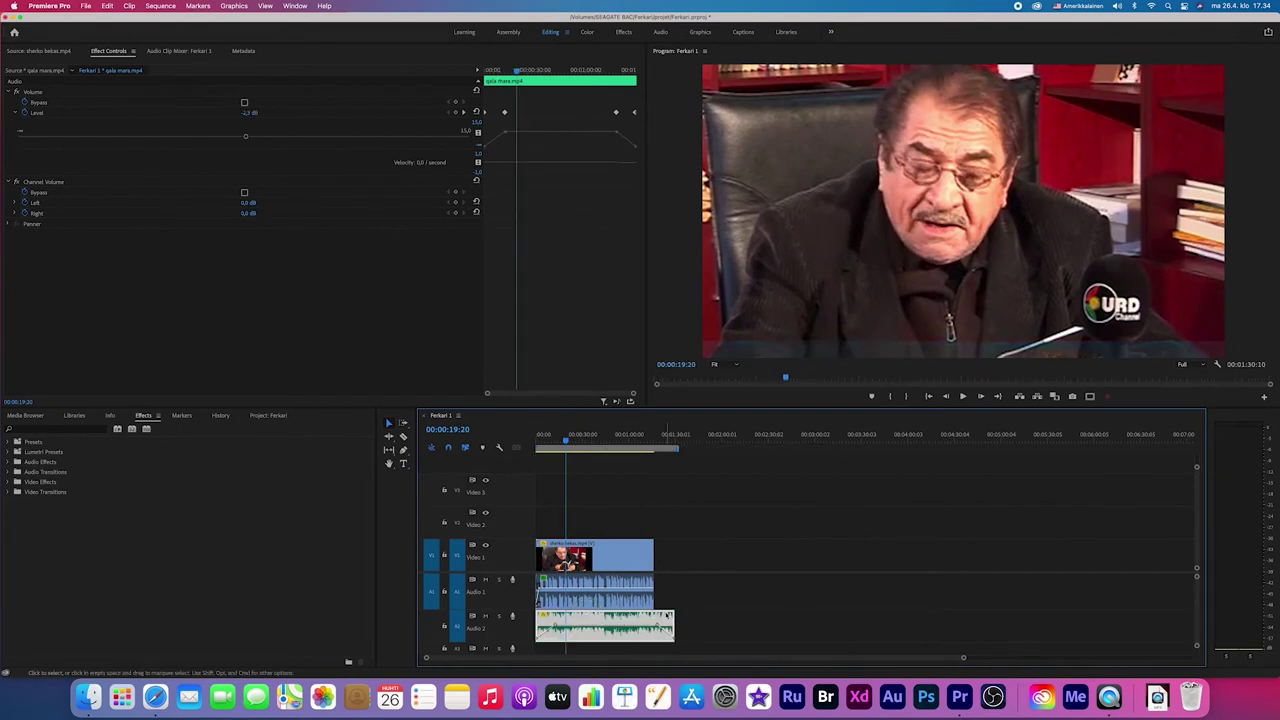
pyautogui.scroll(5, 667, 616)
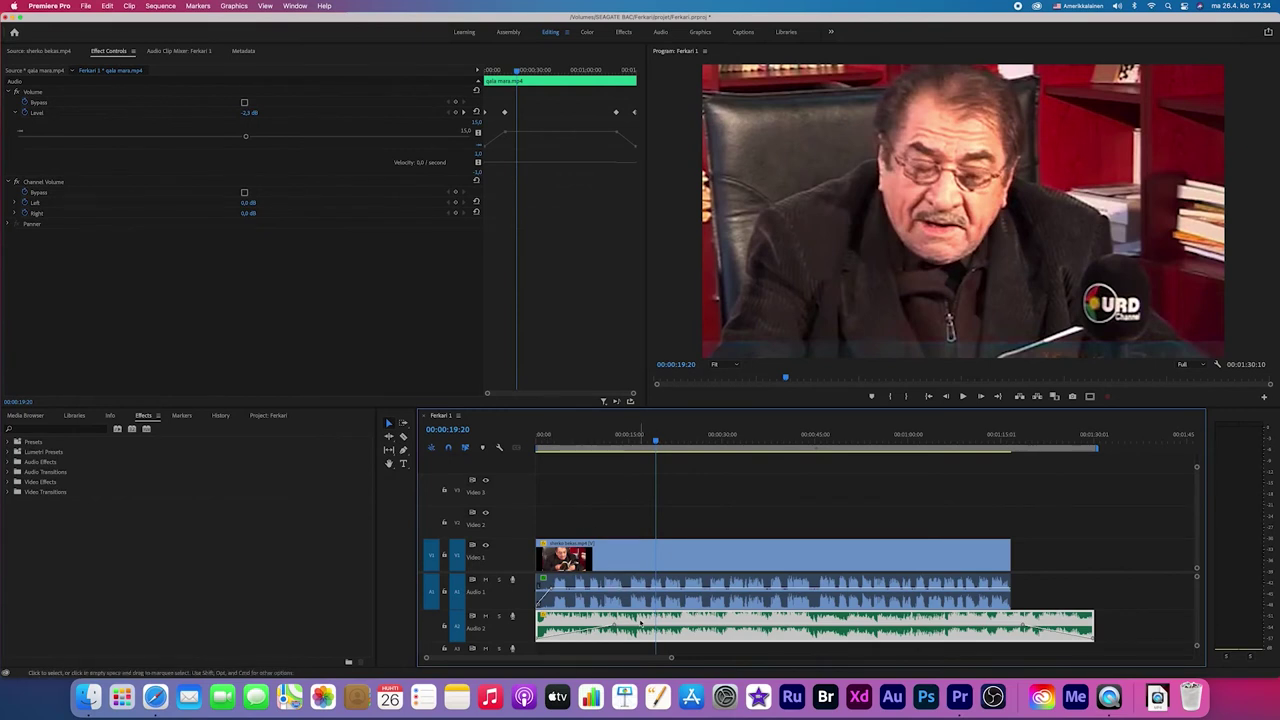
pyautogui.press('Delete')
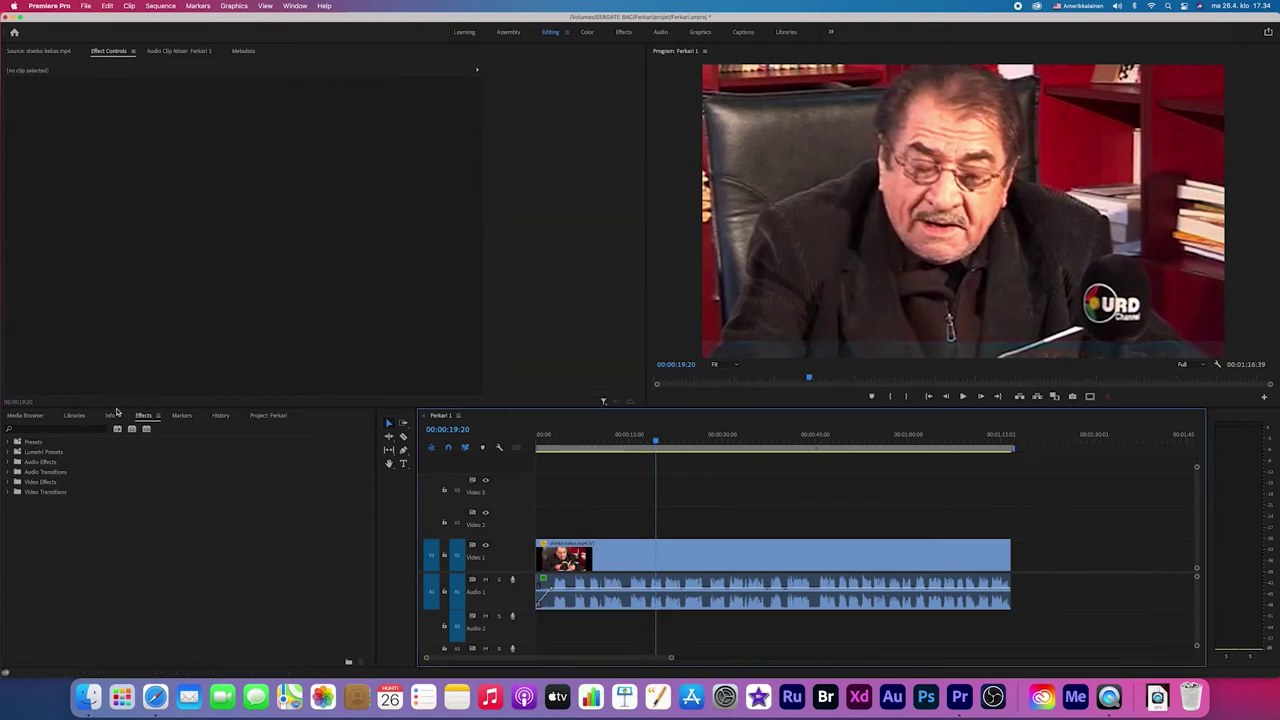
# Open qala mara.mp4 from the Project panel and drag it onto Audio 2 at the sequence start
pyautogui.click(267, 415)
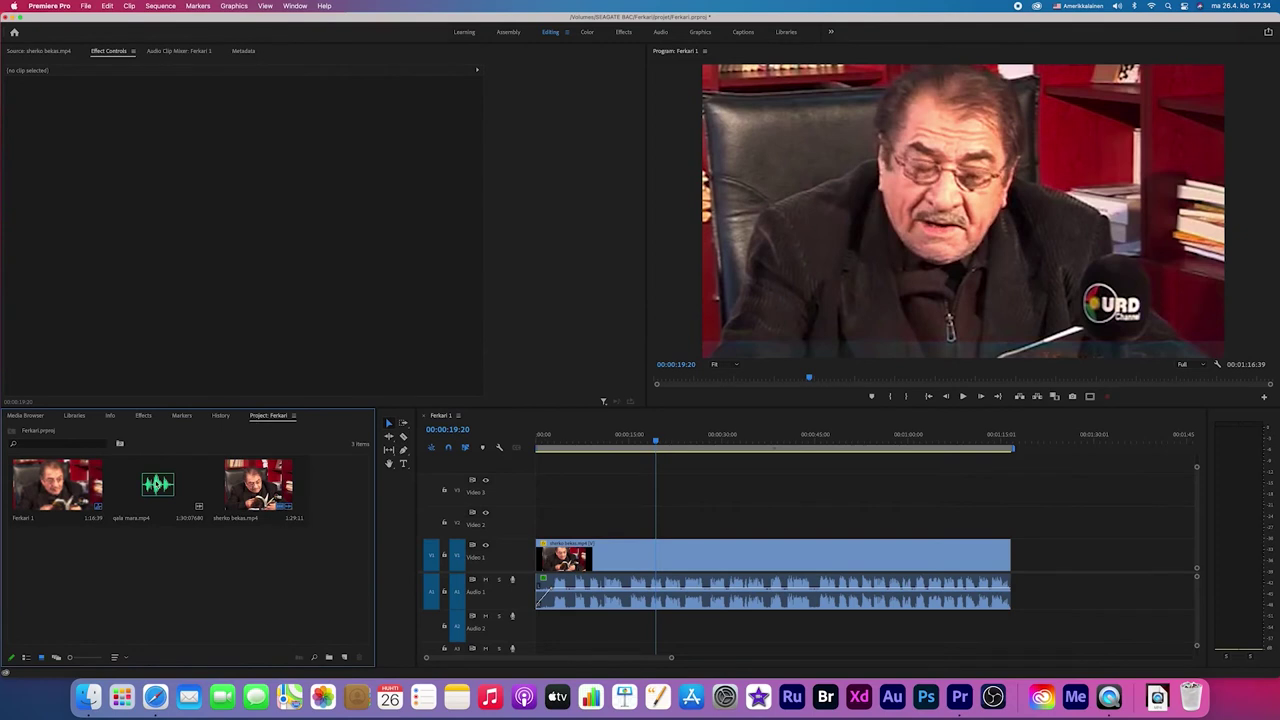
pyautogui.moveTo(157, 485); pyautogui.dragTo(183, 328)
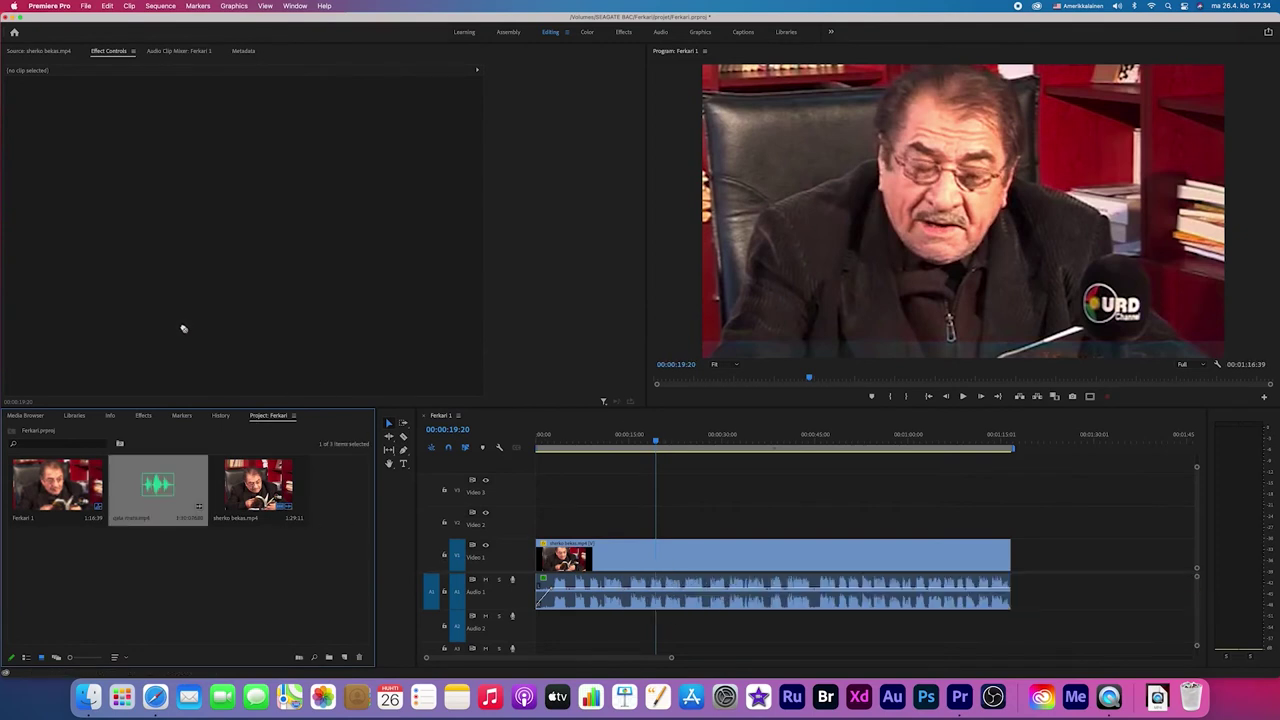
pyautogui.doubleClick(158, 485)
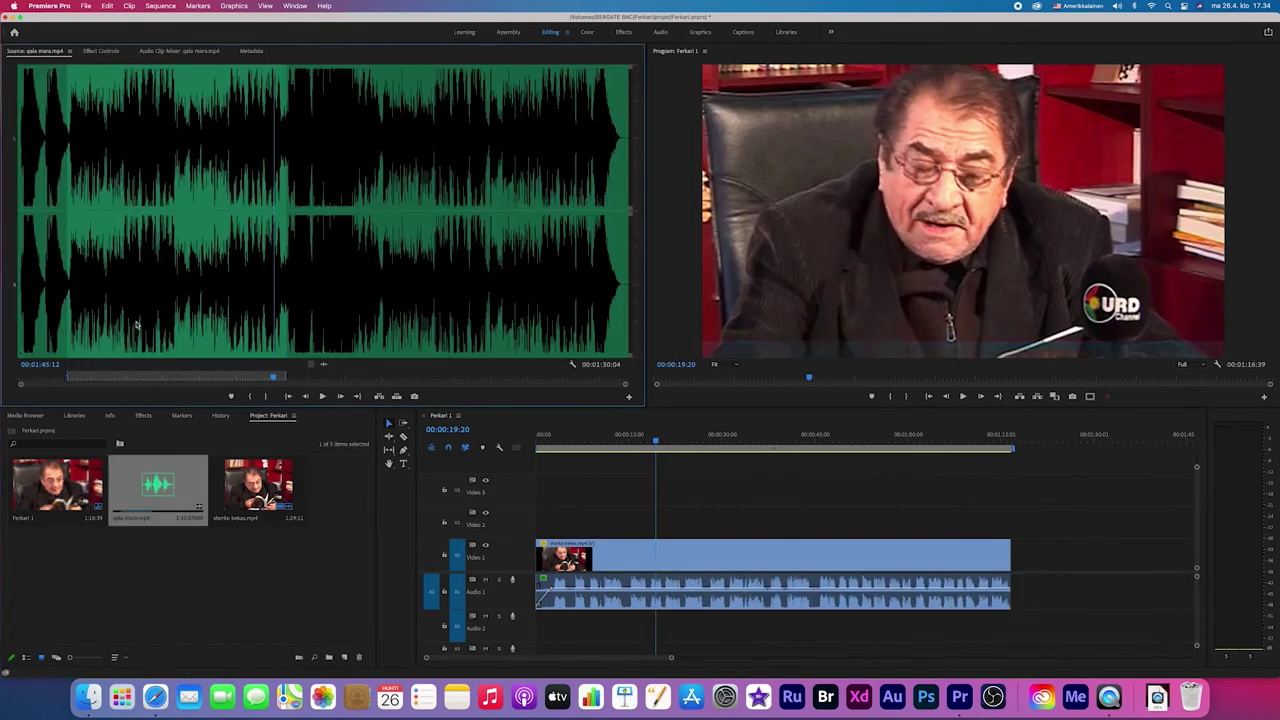
pyautogui.moveTo(323, 365); pyautogui.dragTo(522, 618)
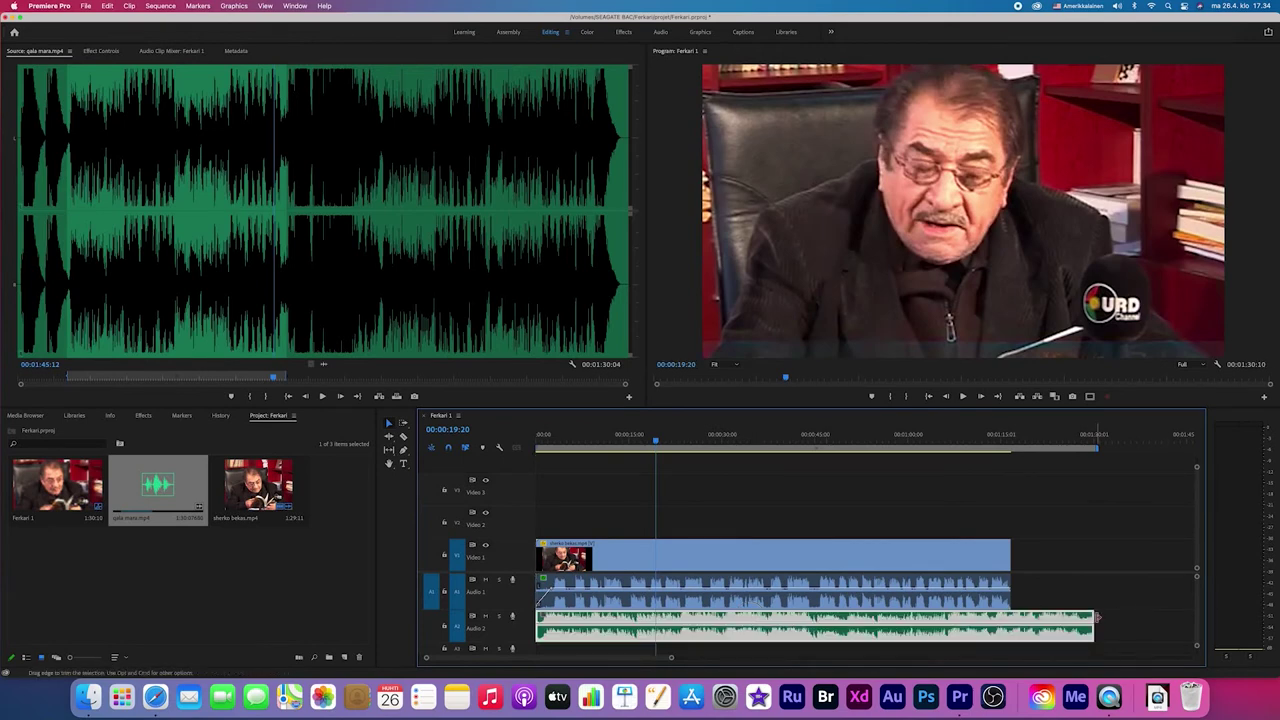
# Cut the music at the speech clip's end, 00:01:16:39, and delete the leftover tail
pyautogui.moveTo(1097, 617)
pyautogui.mouseDown()
pyautogui.moveTo(1013, 617)
pyautogui.moveTo(1127, 617)
pyautogui.mouseUp()
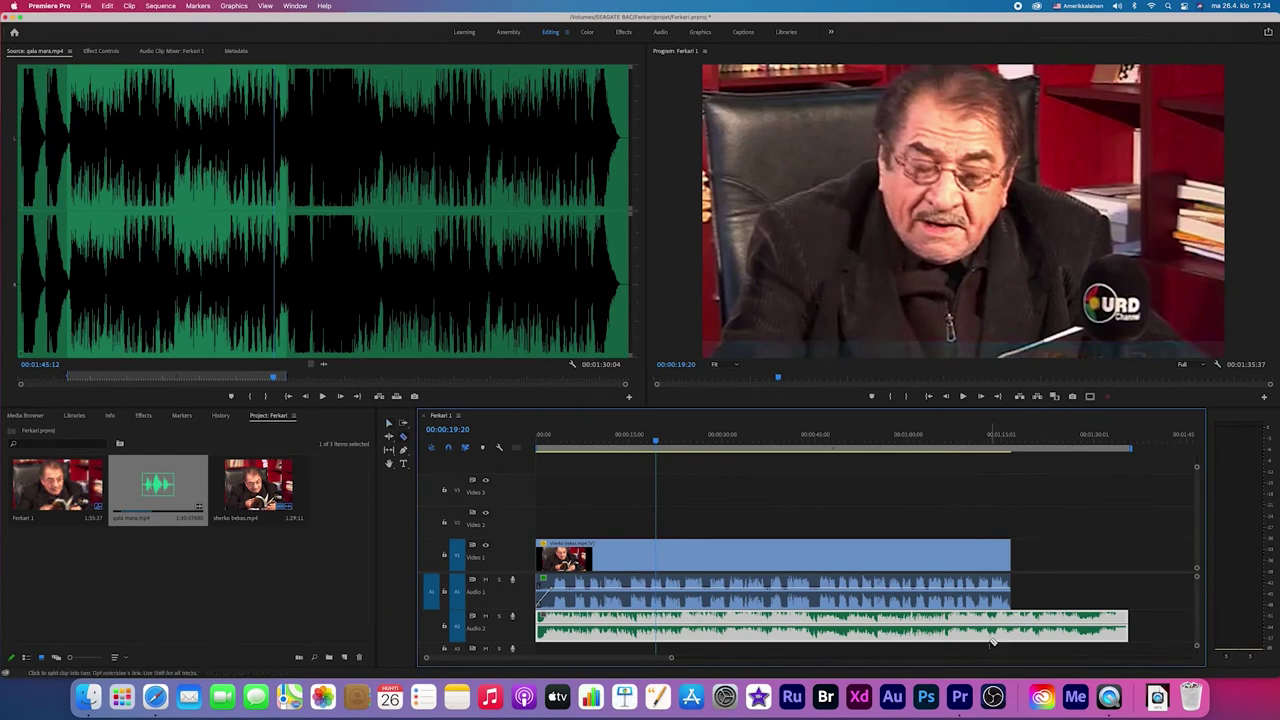
pyautogui.click(1018, 624)
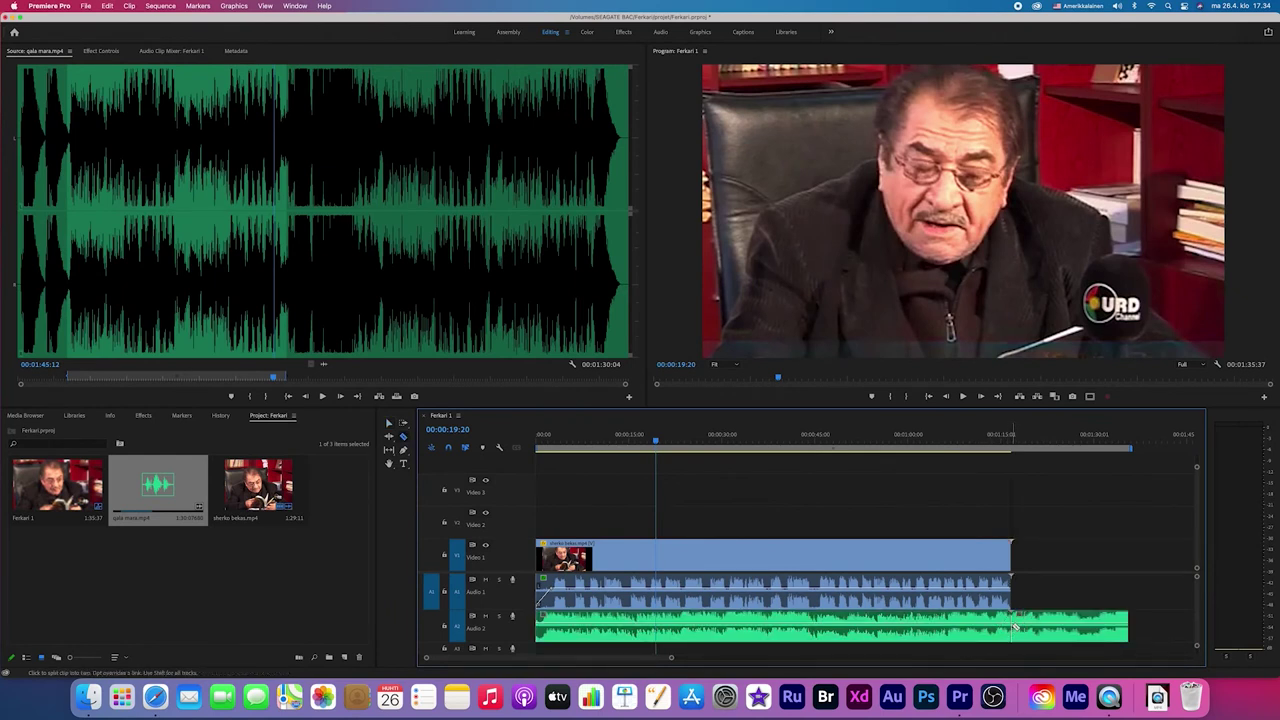
pyautogui.click(1013, 627)
pyautogui.press('v')
pyautogui.click(1038, 627)
pyautogui.press('Delete')
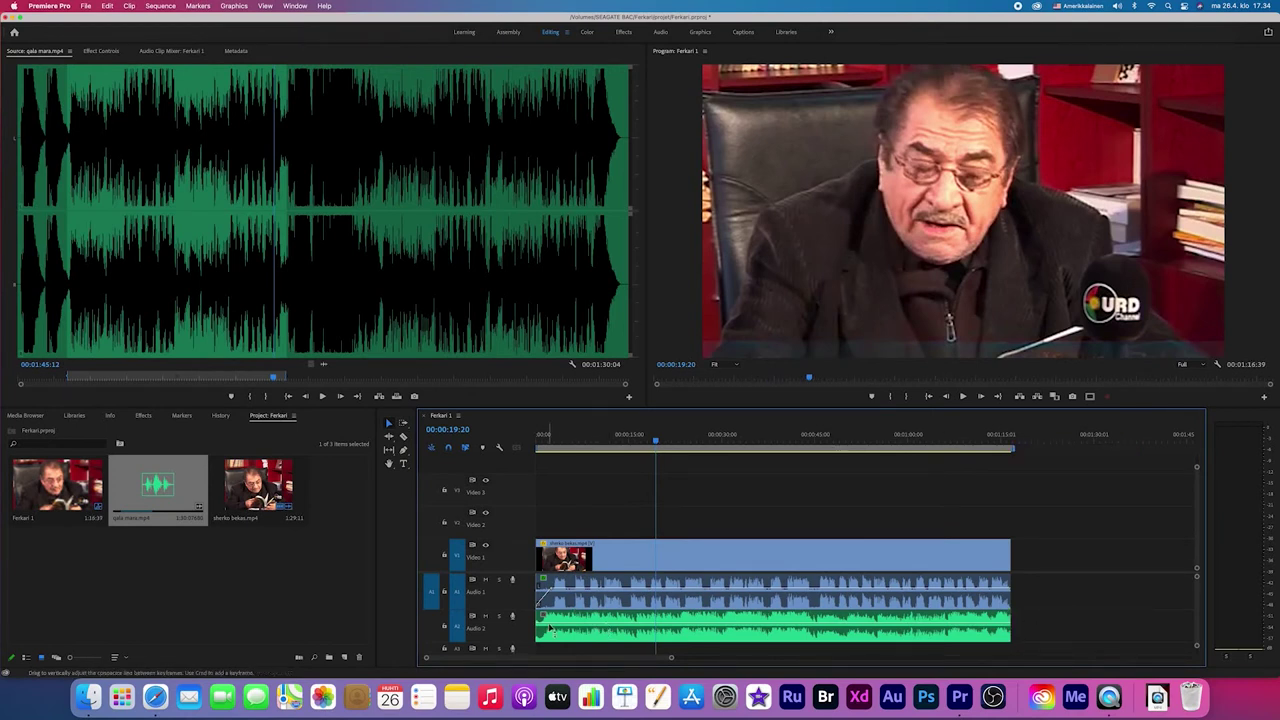
pyautogui.click(572, 442)
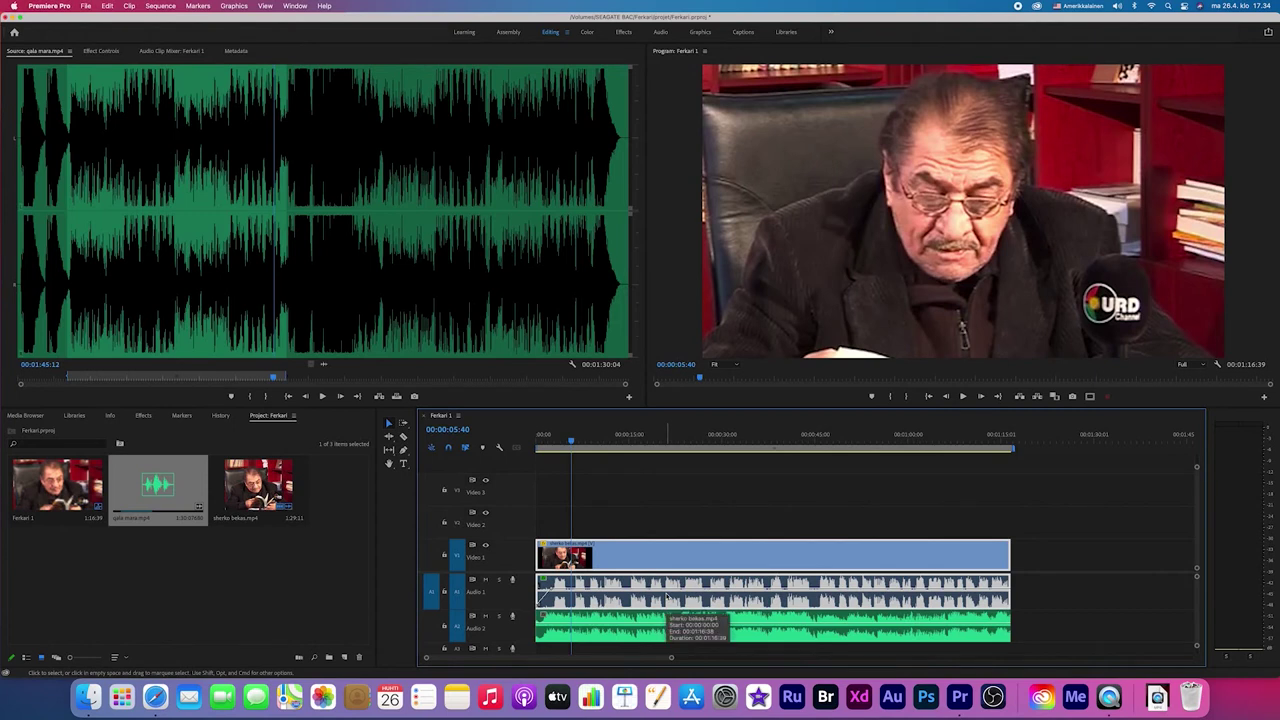
pyautogui.press('space')
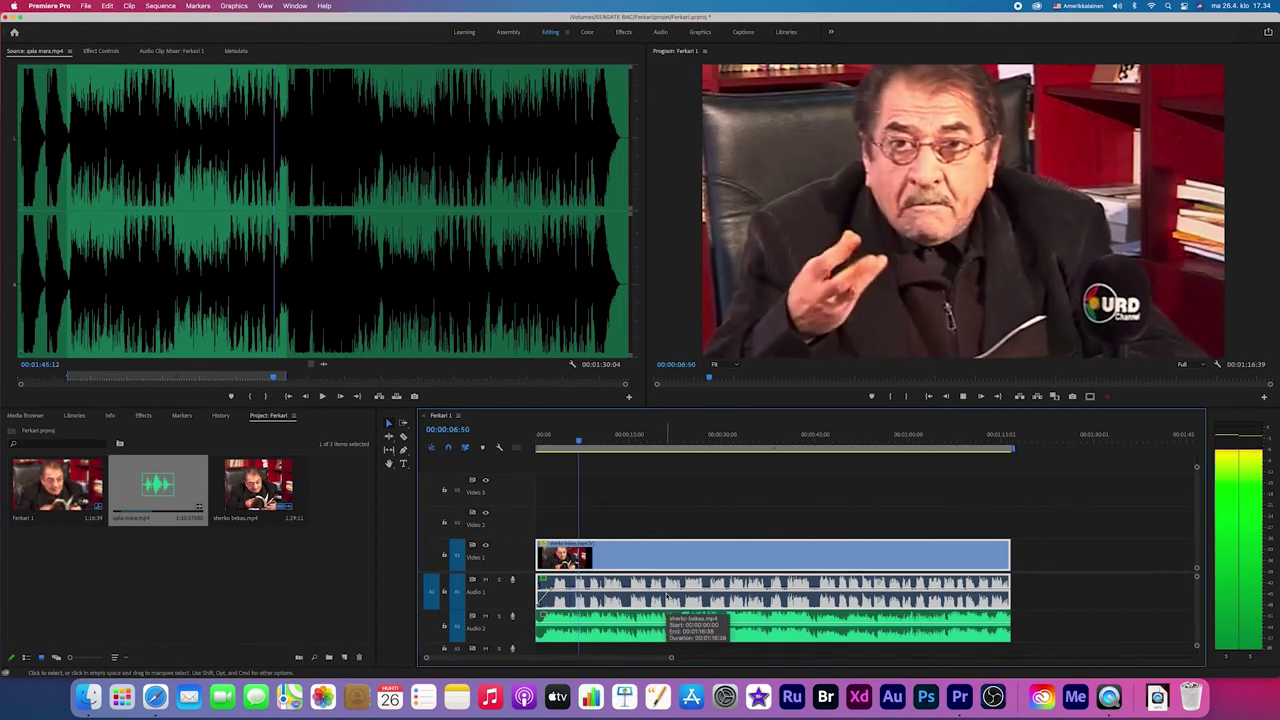
pyautogui.press('space')
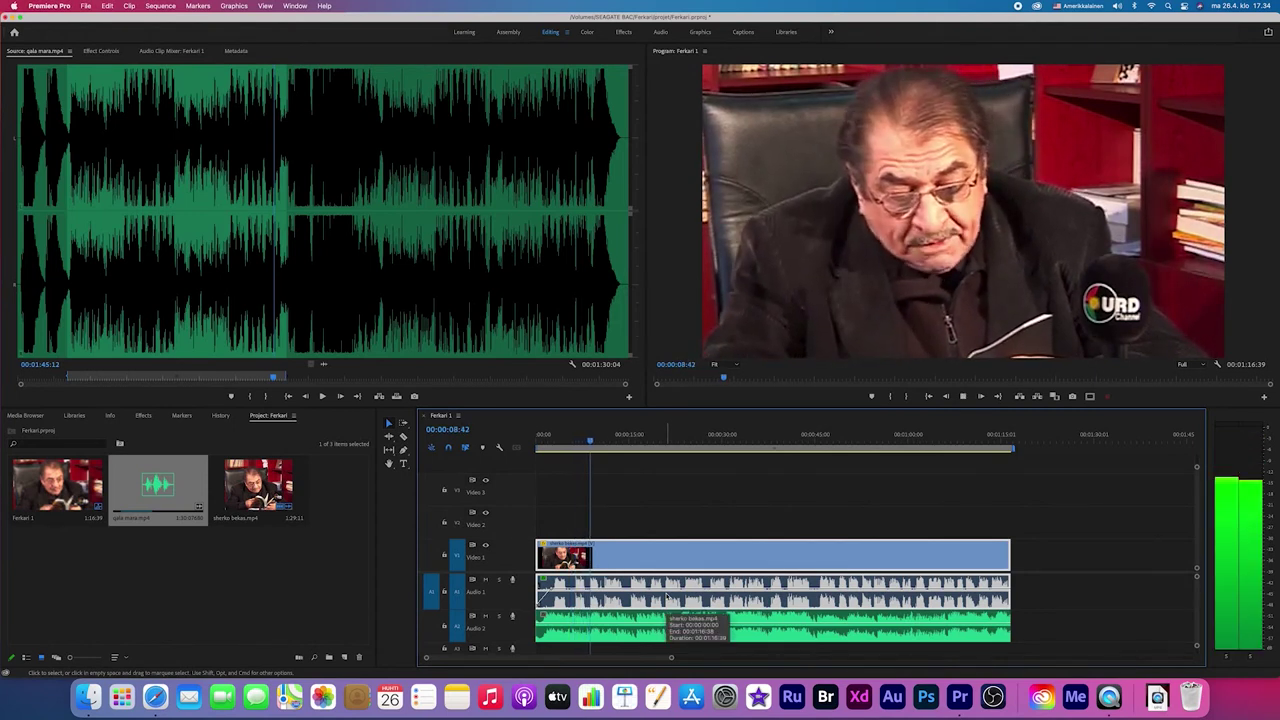
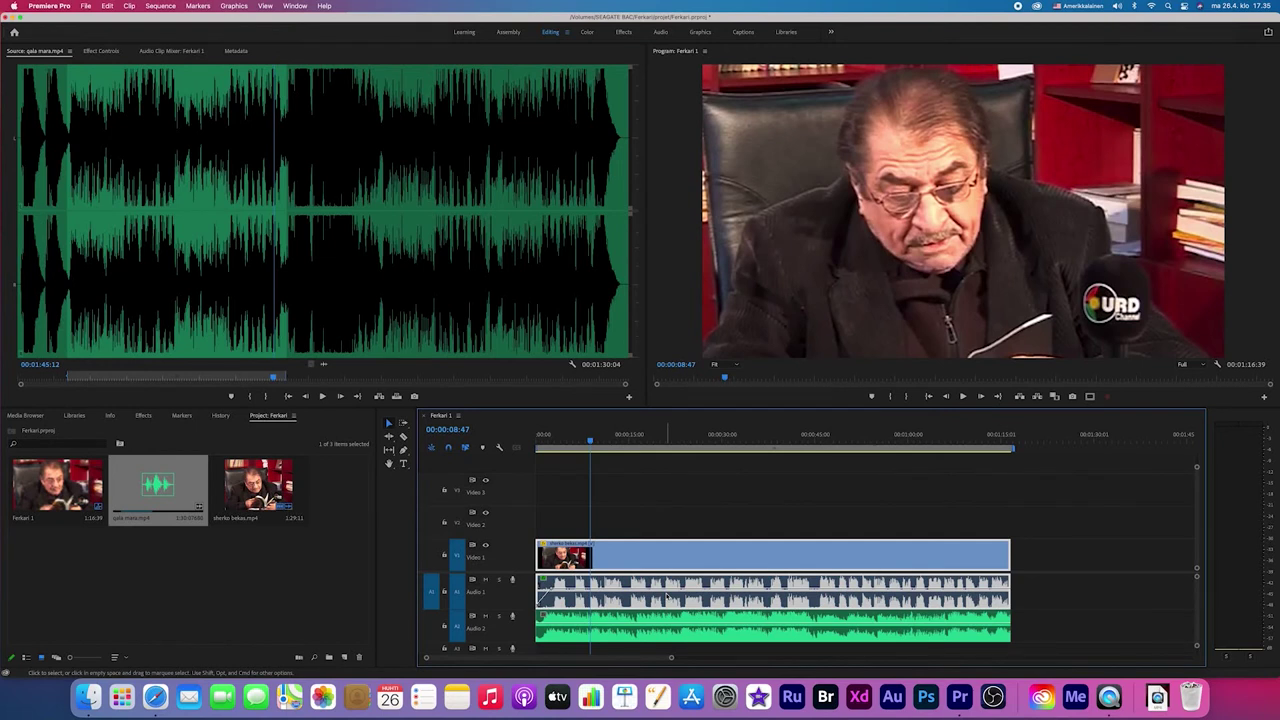
# Play the sequence from the start to review the music under the interview
pyautogui.press('space')
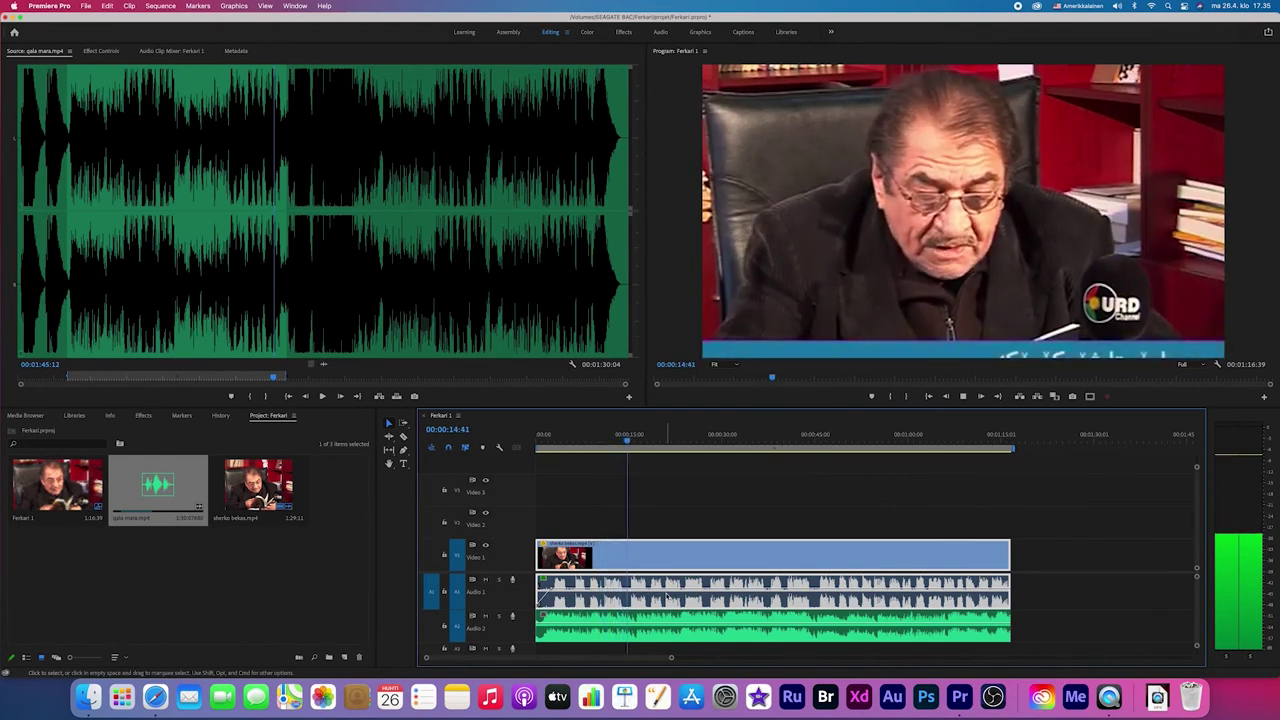
pyautogui.press('space')
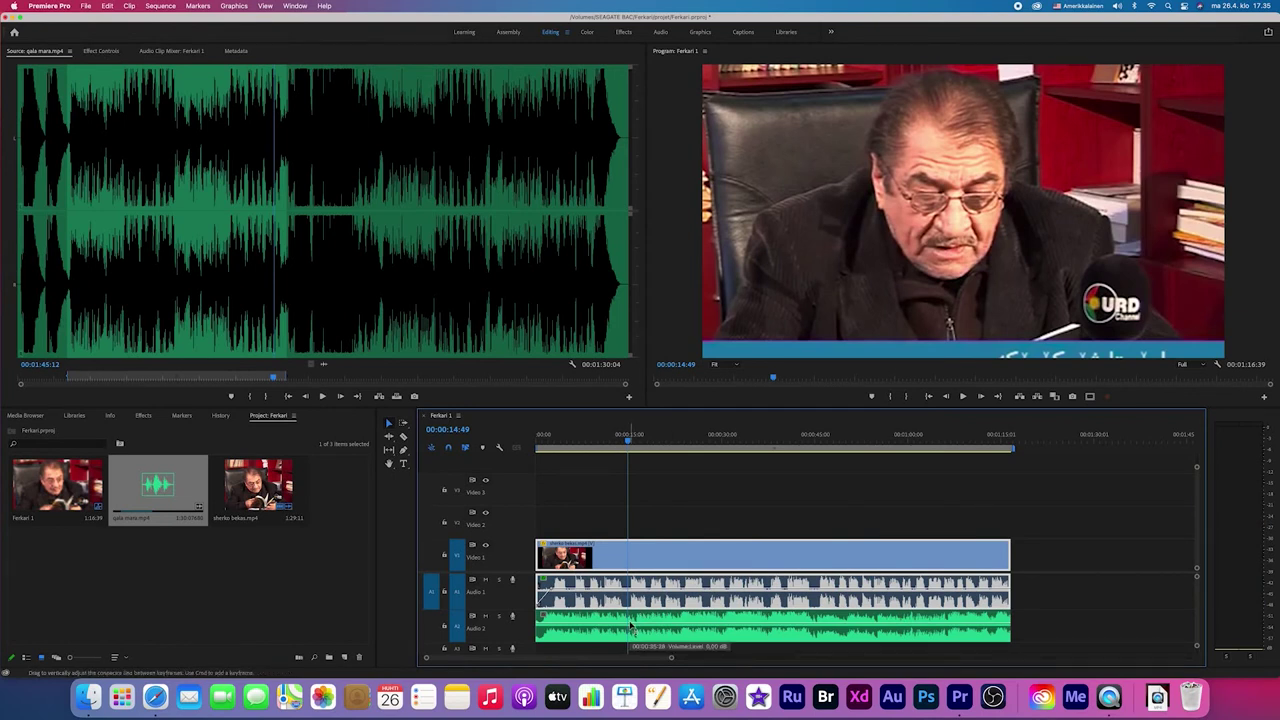
pyautogui.click(566, 626)
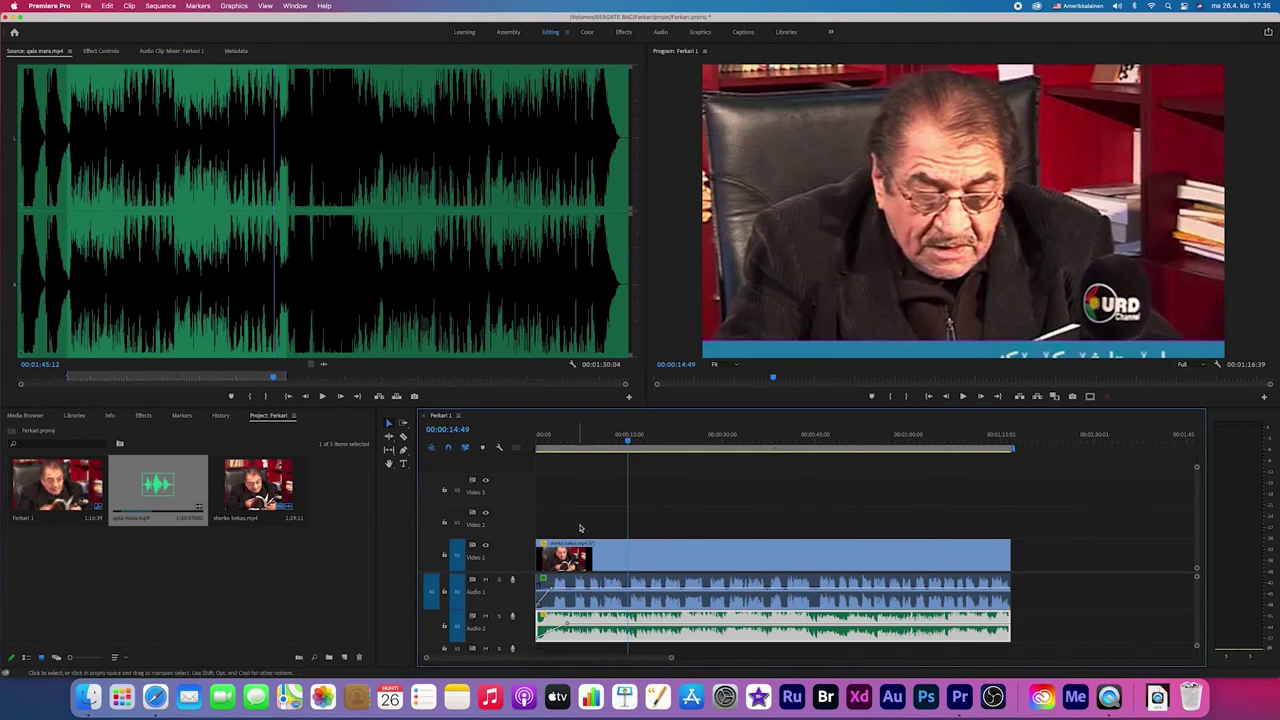
pyautogui.press('Home')
pyautogui.press('space')
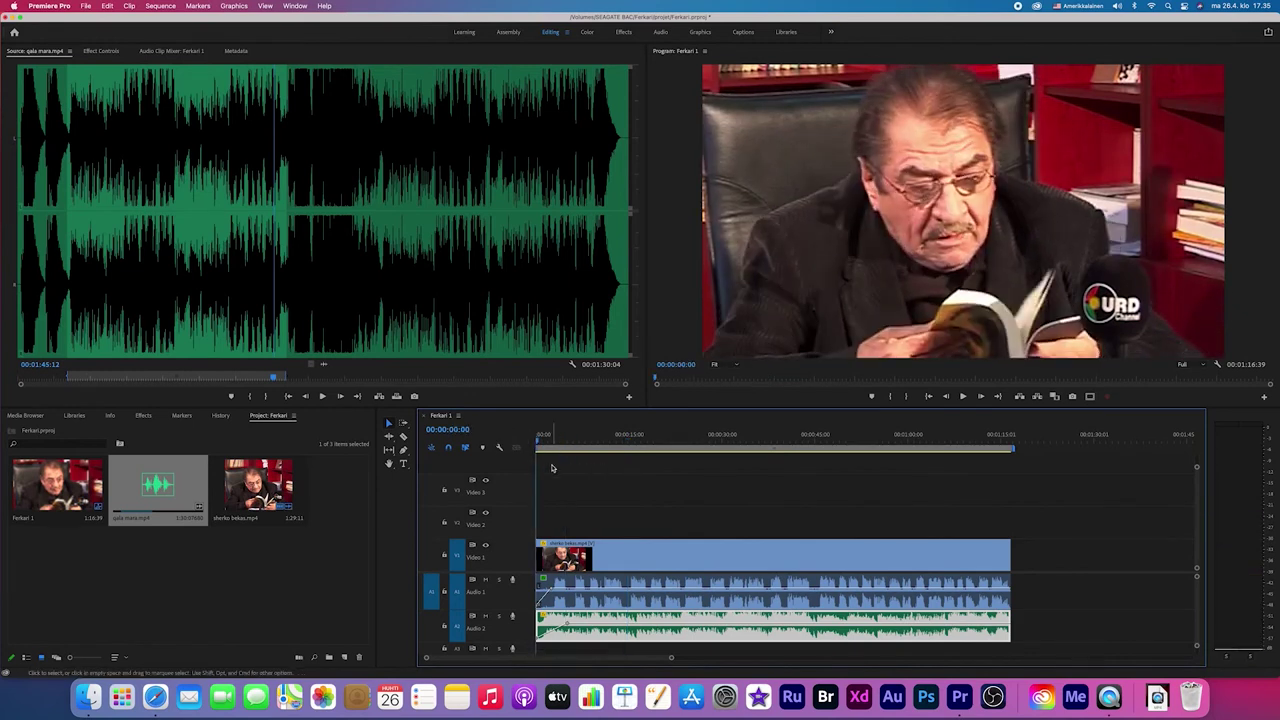
pyautogui.press('space')
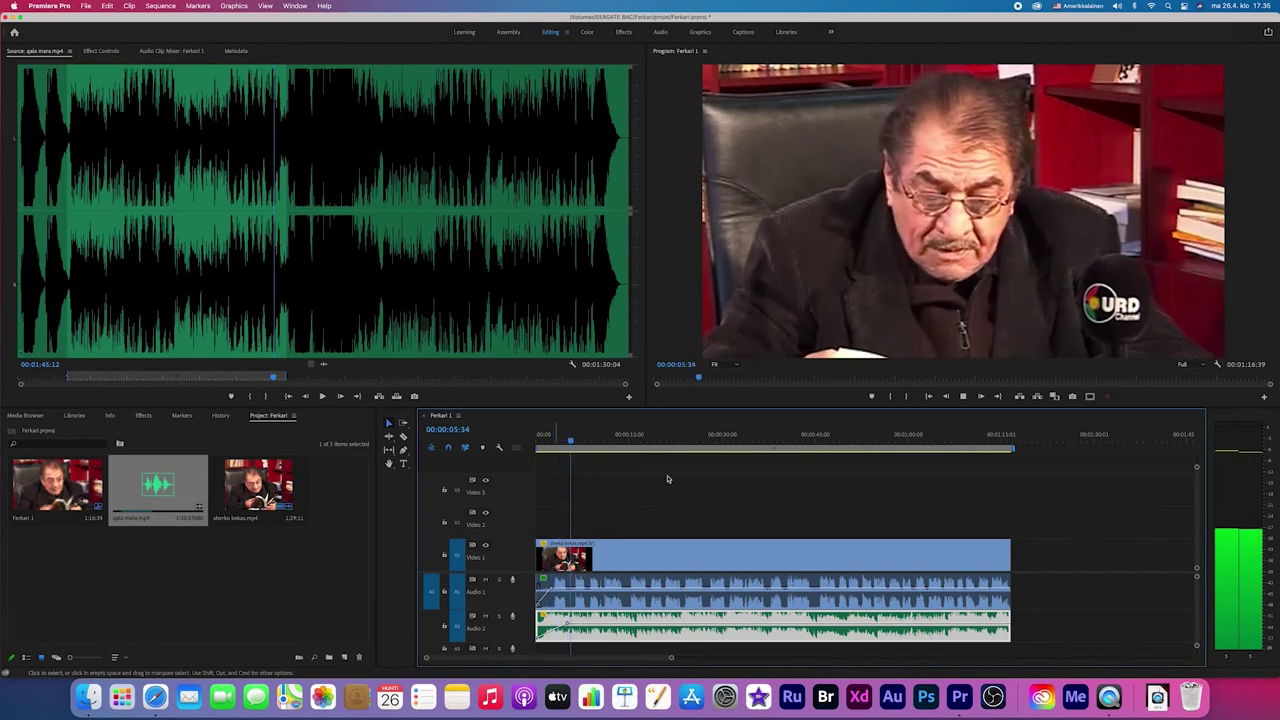
pyautogui.press('space')
# Fade the Audio 2 music volume down to silence at the end of the sequence
pyautogui.click(993, 450)
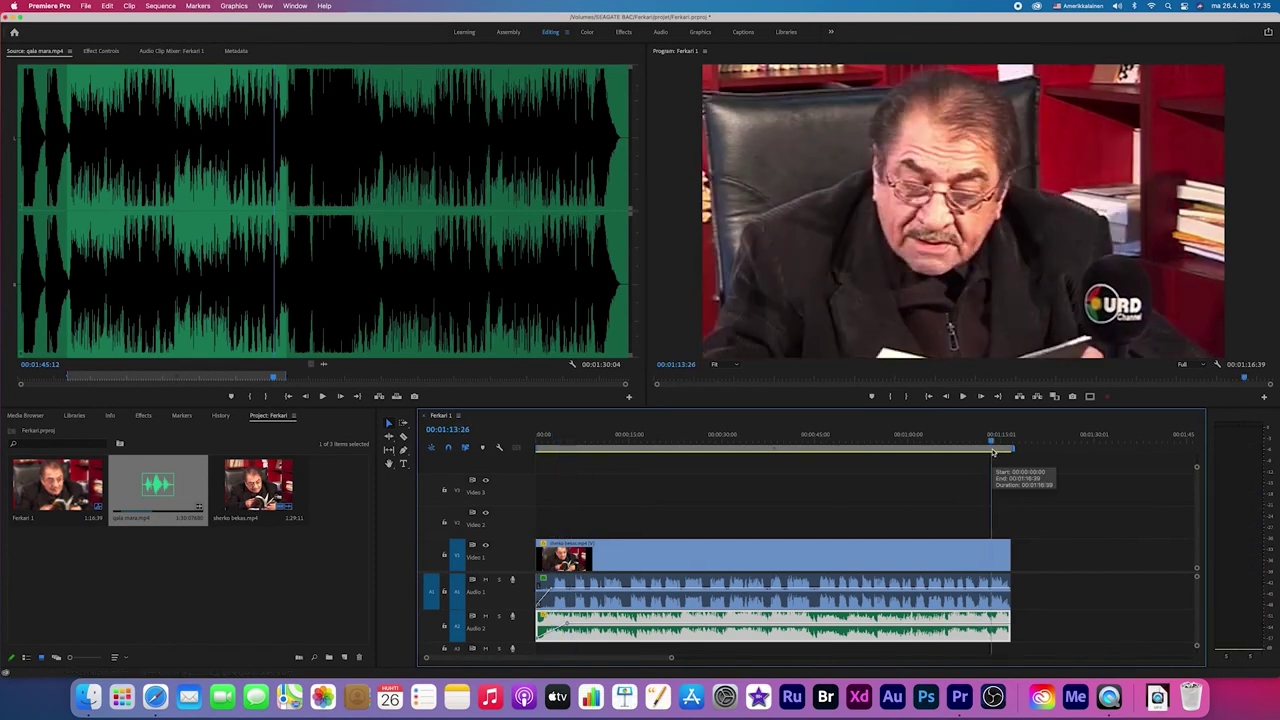
pyautogui.press('=')
pyautogui.press('=')
pyautogui.press('=')
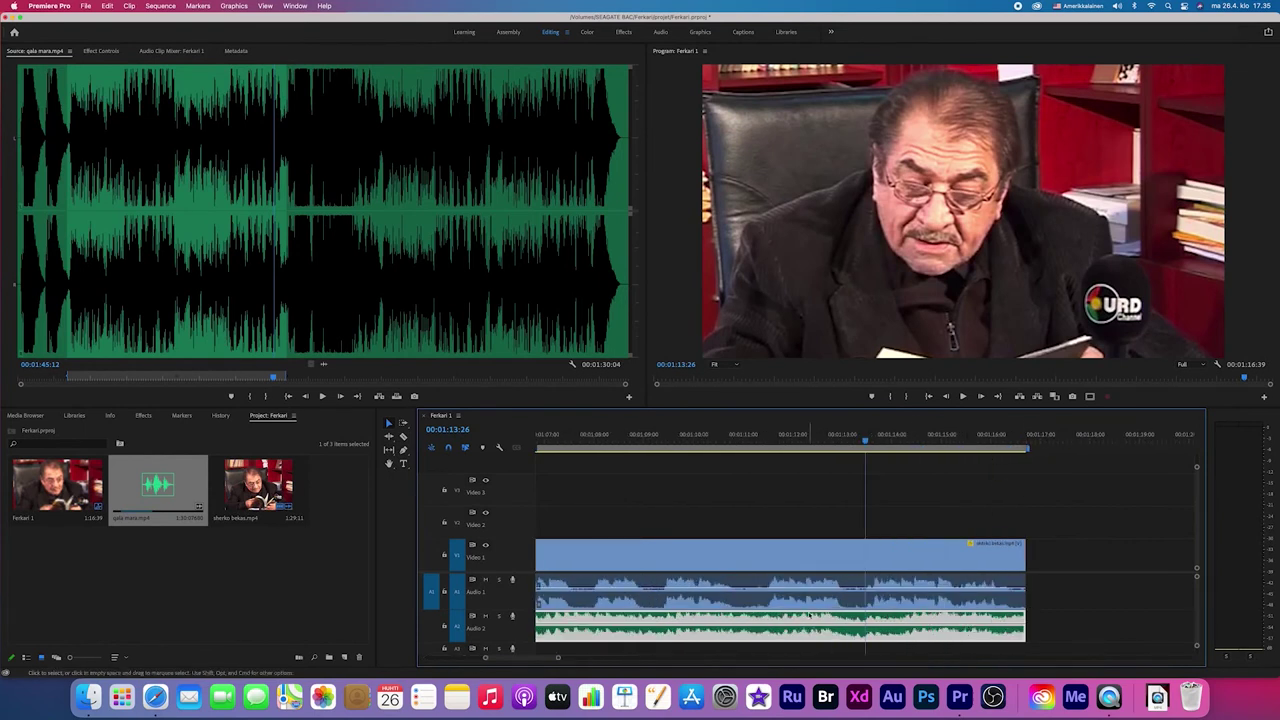
pyautogui.press('-')
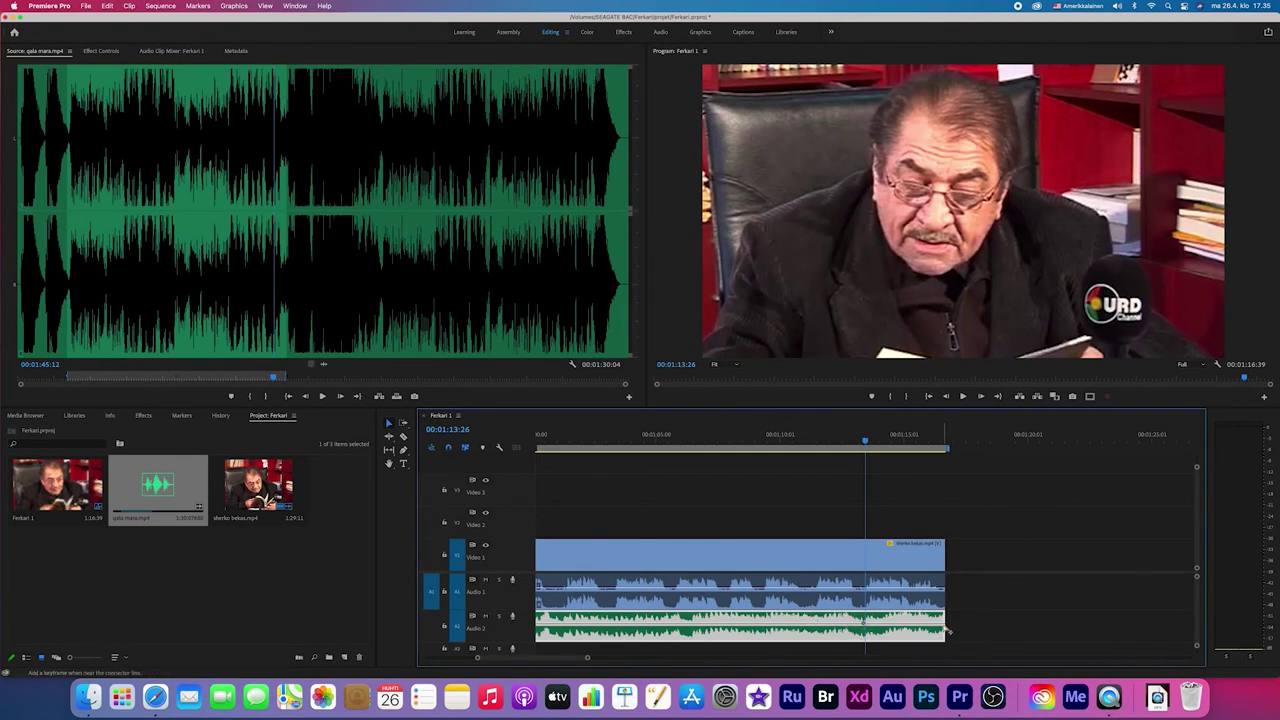
pyautogui.moveTo(943, 627); pyautogui.dragTo(944, 640)
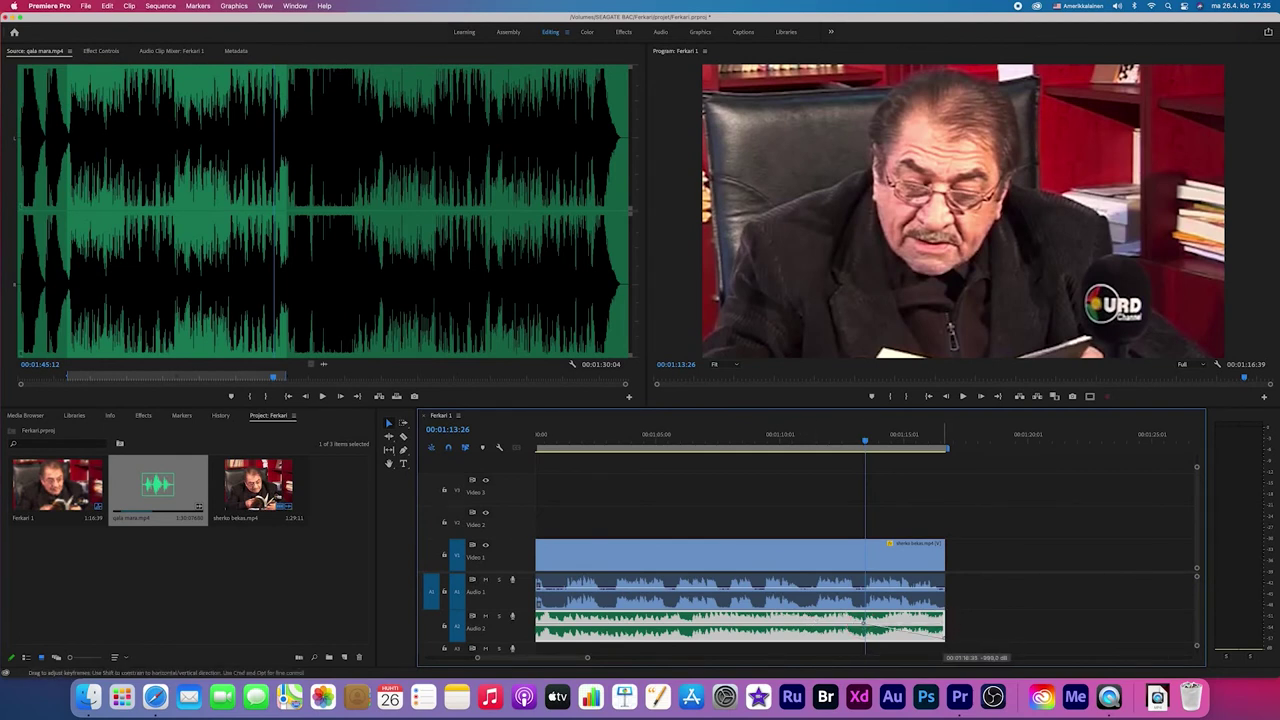
# Play the ending to hear the music fade, then save the project
pyautogui.click(829, 441)
pyautogui.press('space')
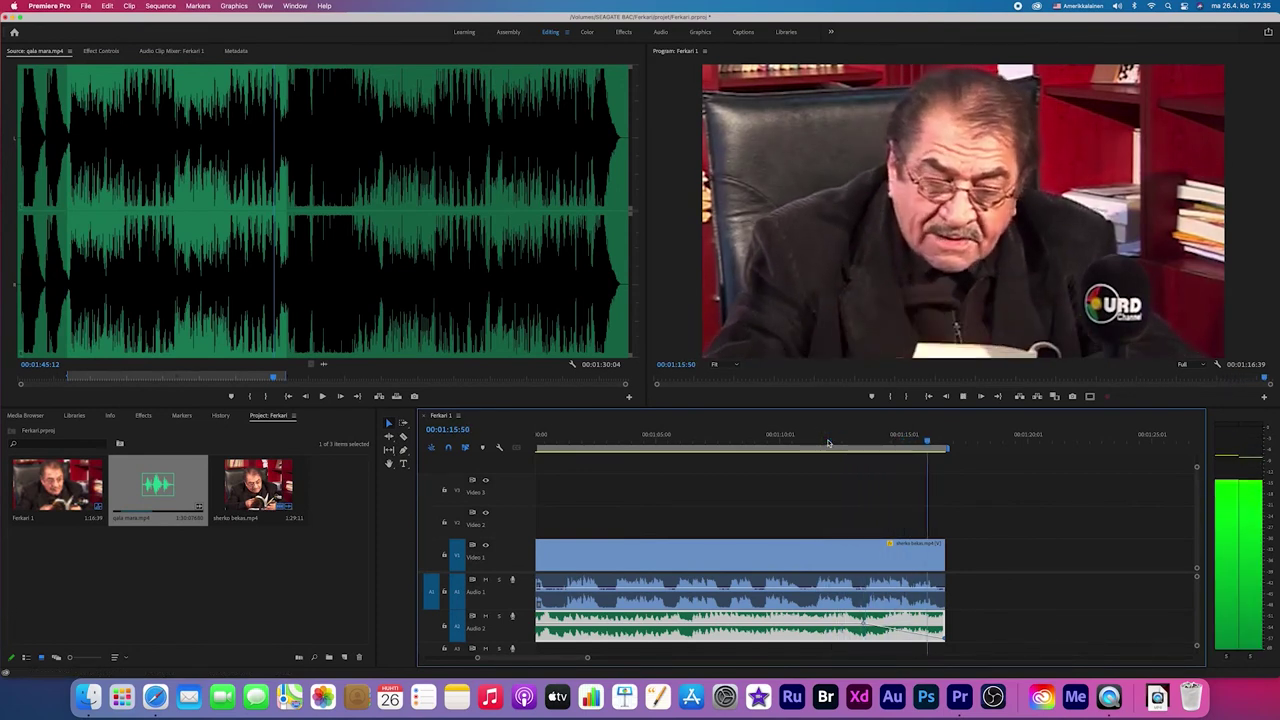
pyautogui.press('space')
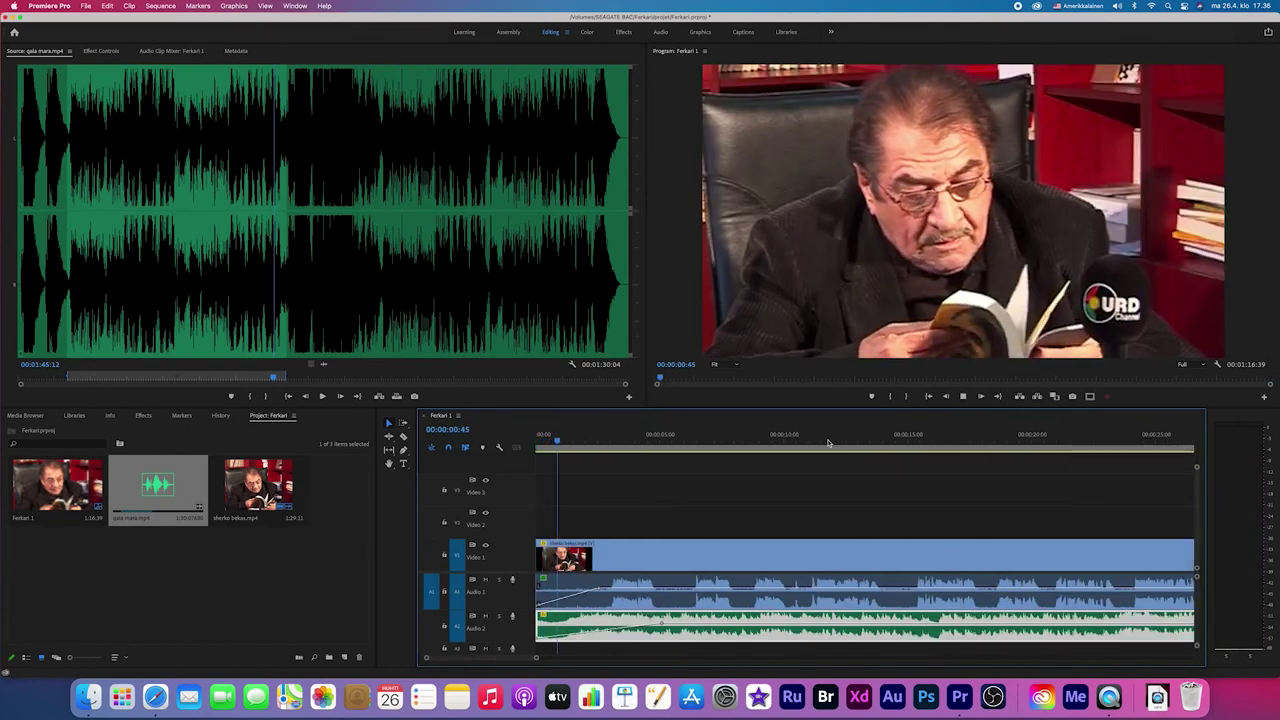
pyautogui.press('space')
pyautogui.press('cmd+s')
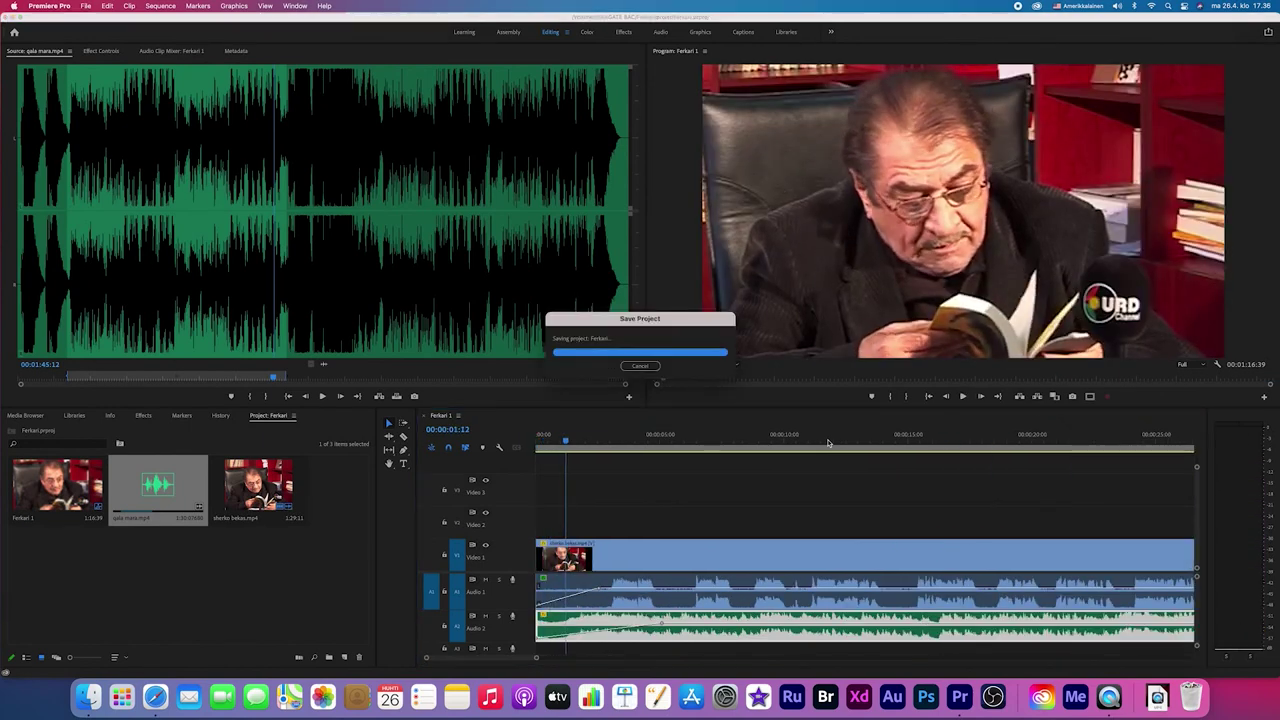
# Lower the Audio 2 music volume line to -12,4 dB and play from about 22 seconds
pyautogui.press('\\')
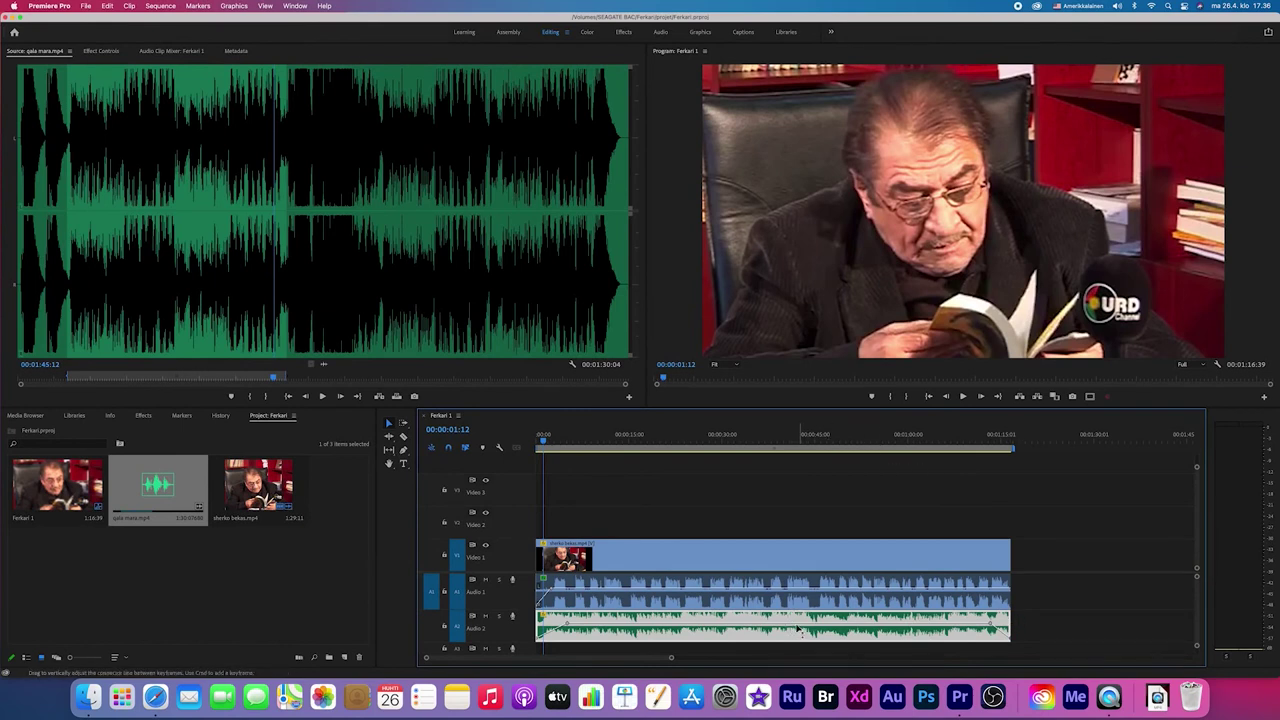
pyautogui.moveTo(779, 628)
pyautogui.moveTo(765, 627); pyautogui.dragTo(765, 634)
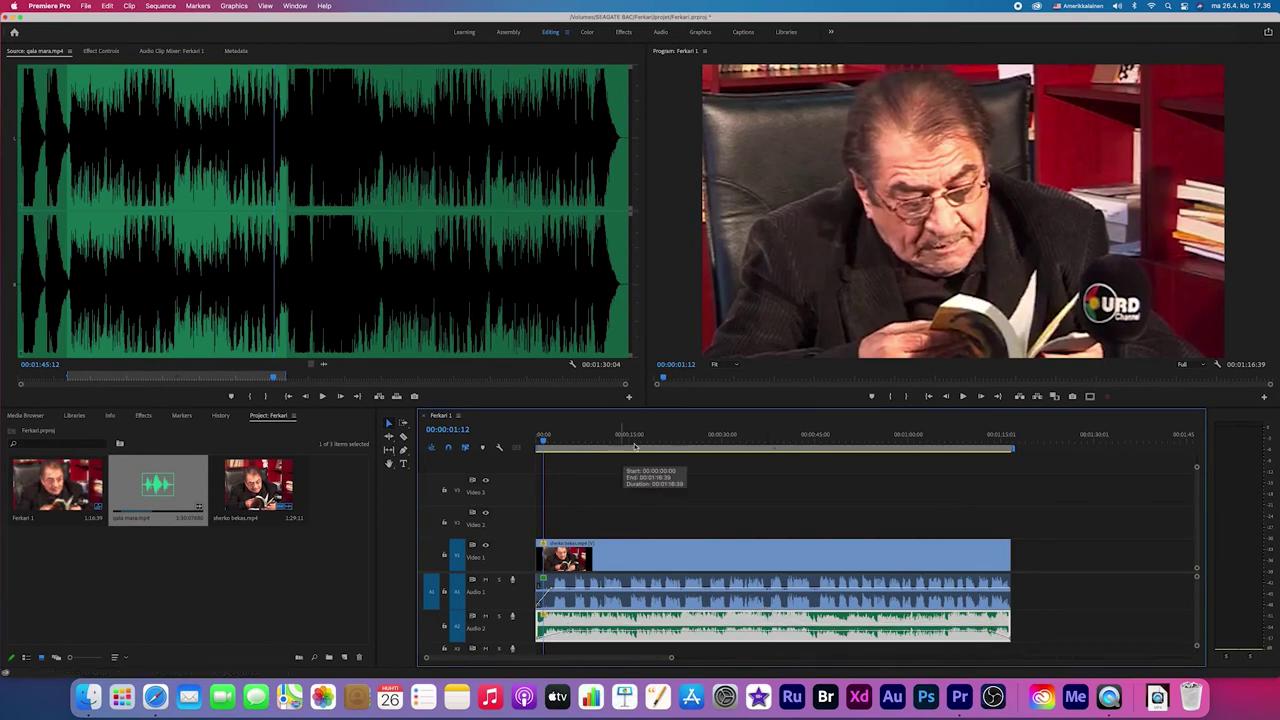
pyautogui.click(675, 446)
pyautogui.press('space')
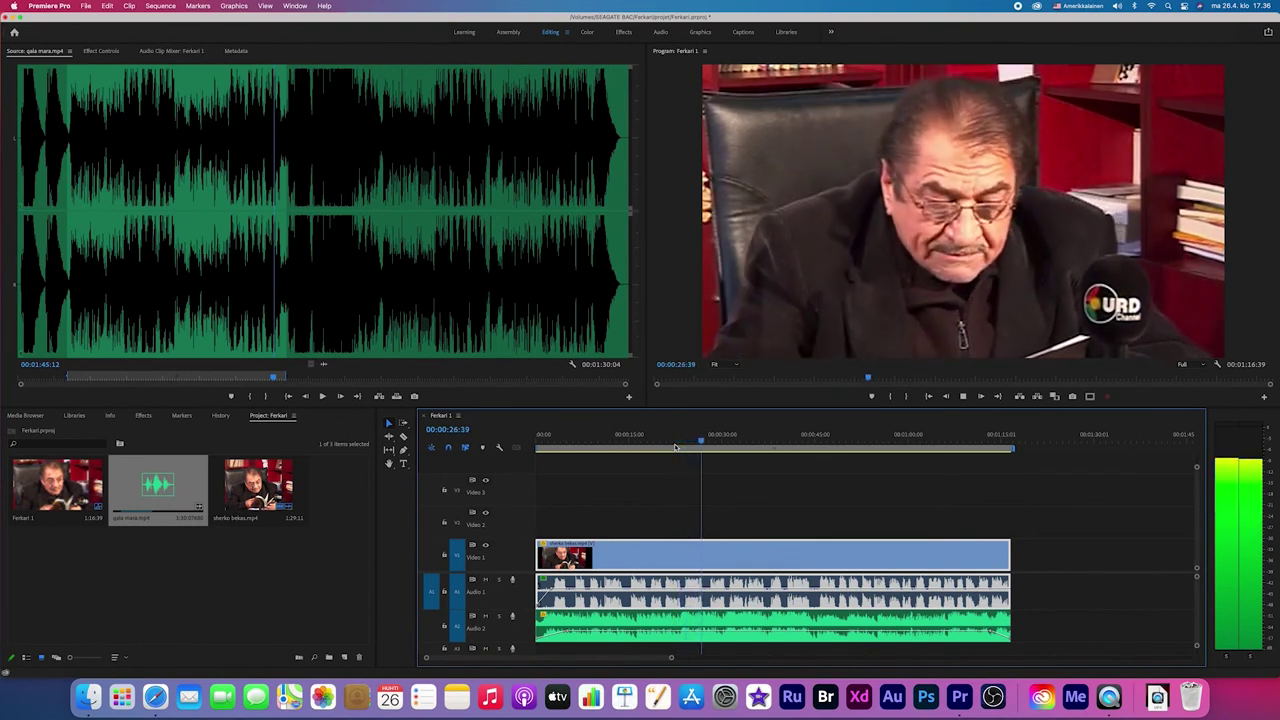
pyautogui.press('space')
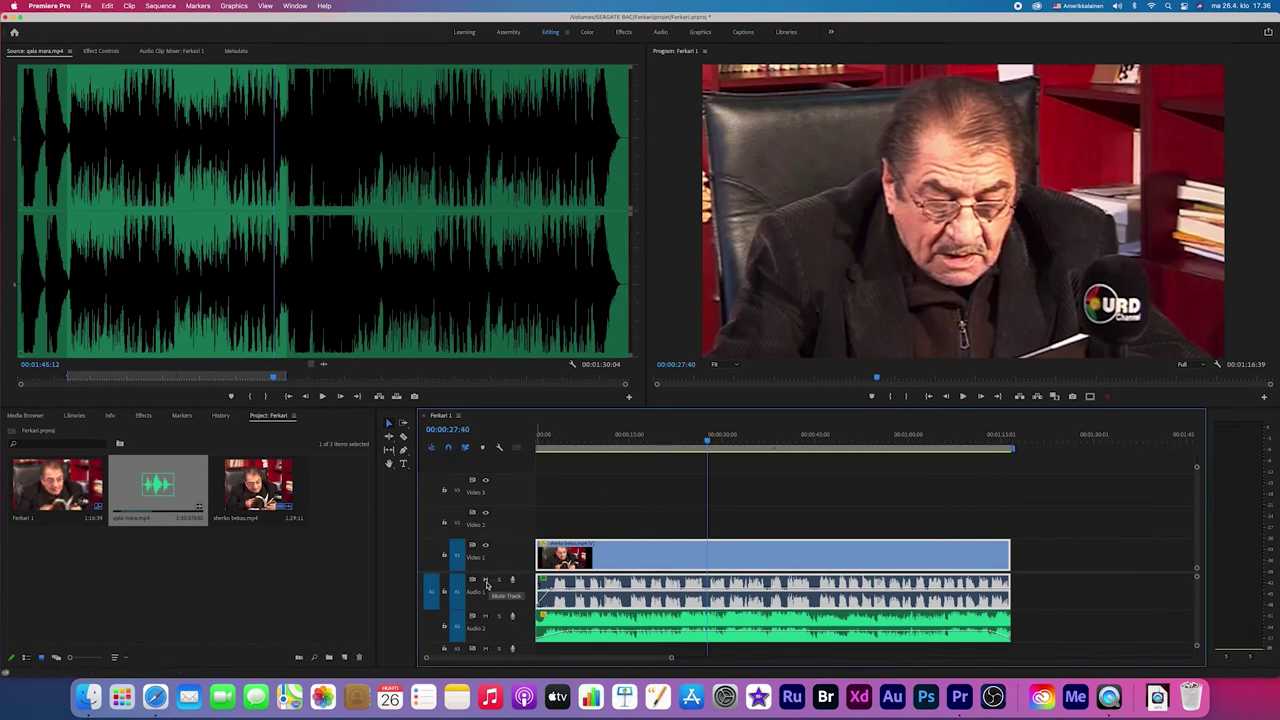
# Mute the Audio 1 interview track and play the music on its own
pyautogui.click(486, 581)
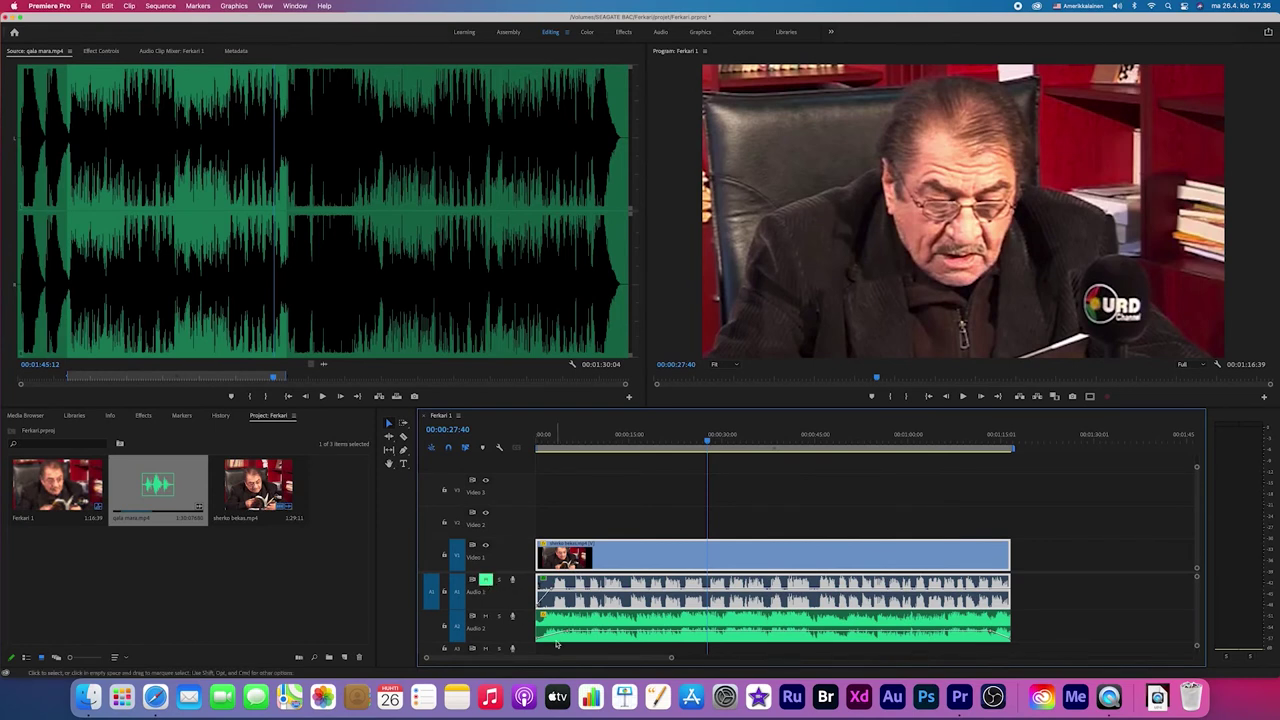
pyautogui.press('space')
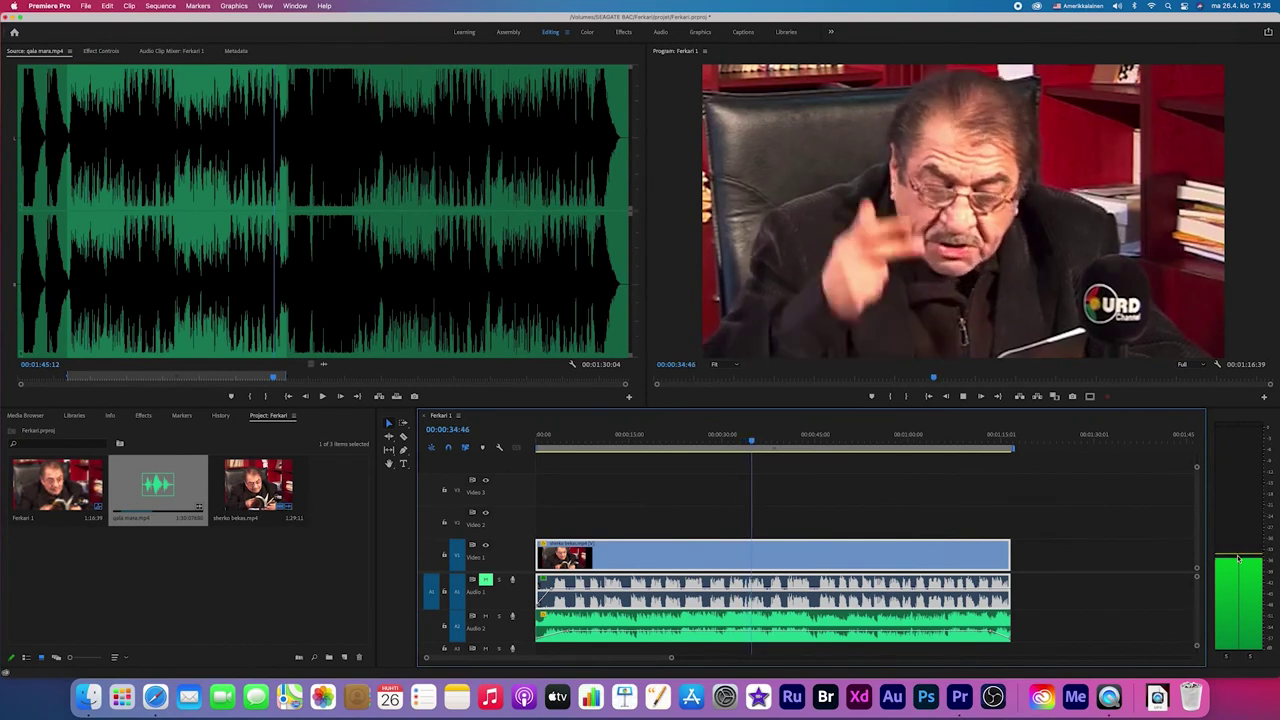
pyautogui.press('space')
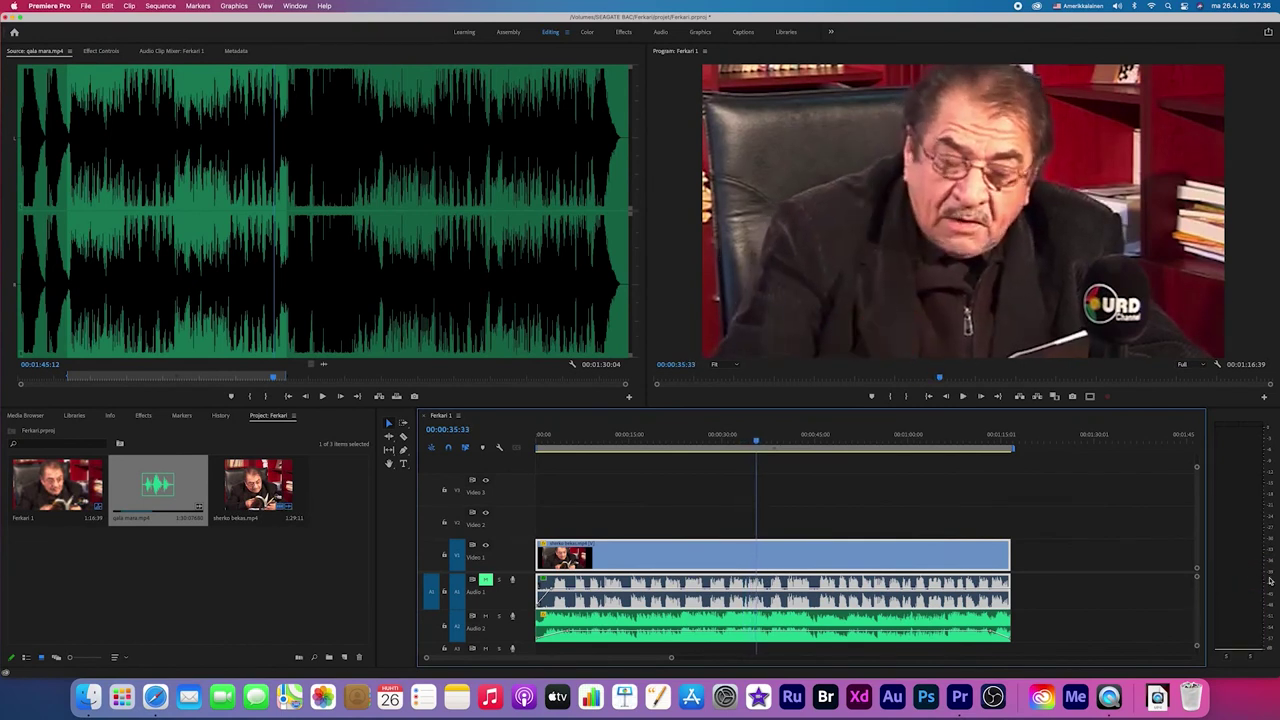
# Switch to the audio workspace and preview the qala mara music and sherko bekas interview clips
pyautogui.click(660, 32)
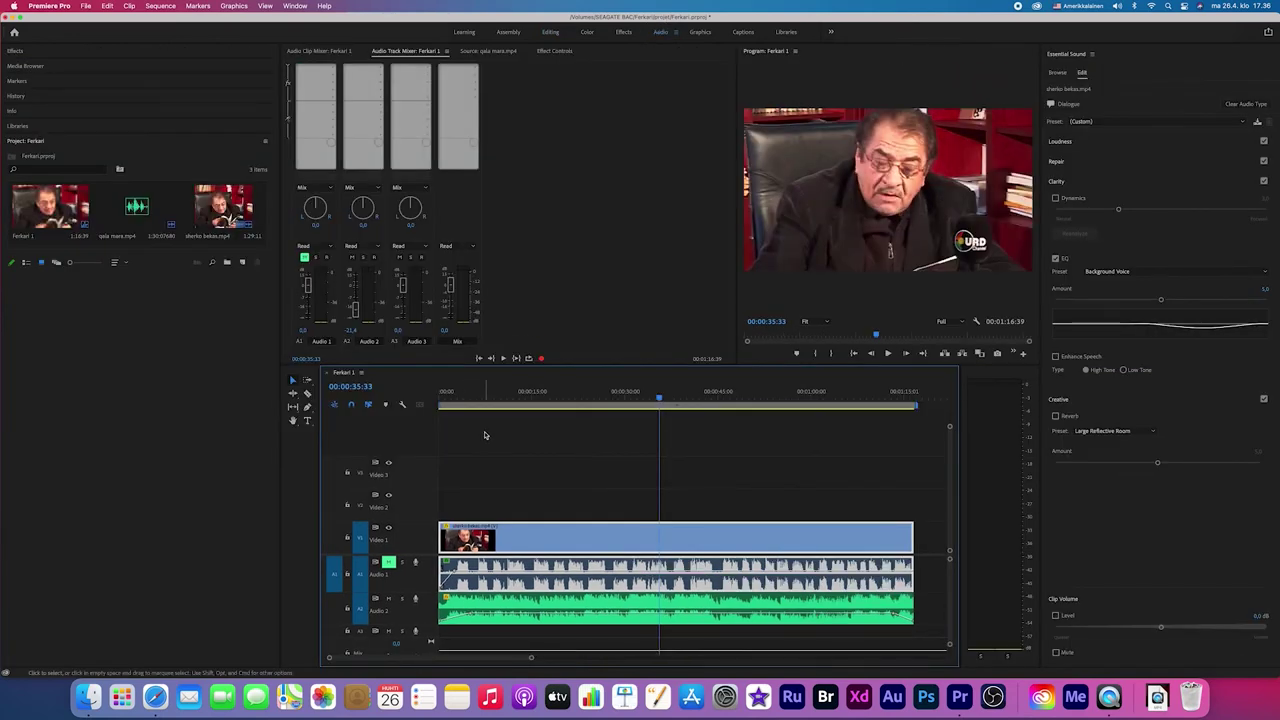
pyautogui.press('space')
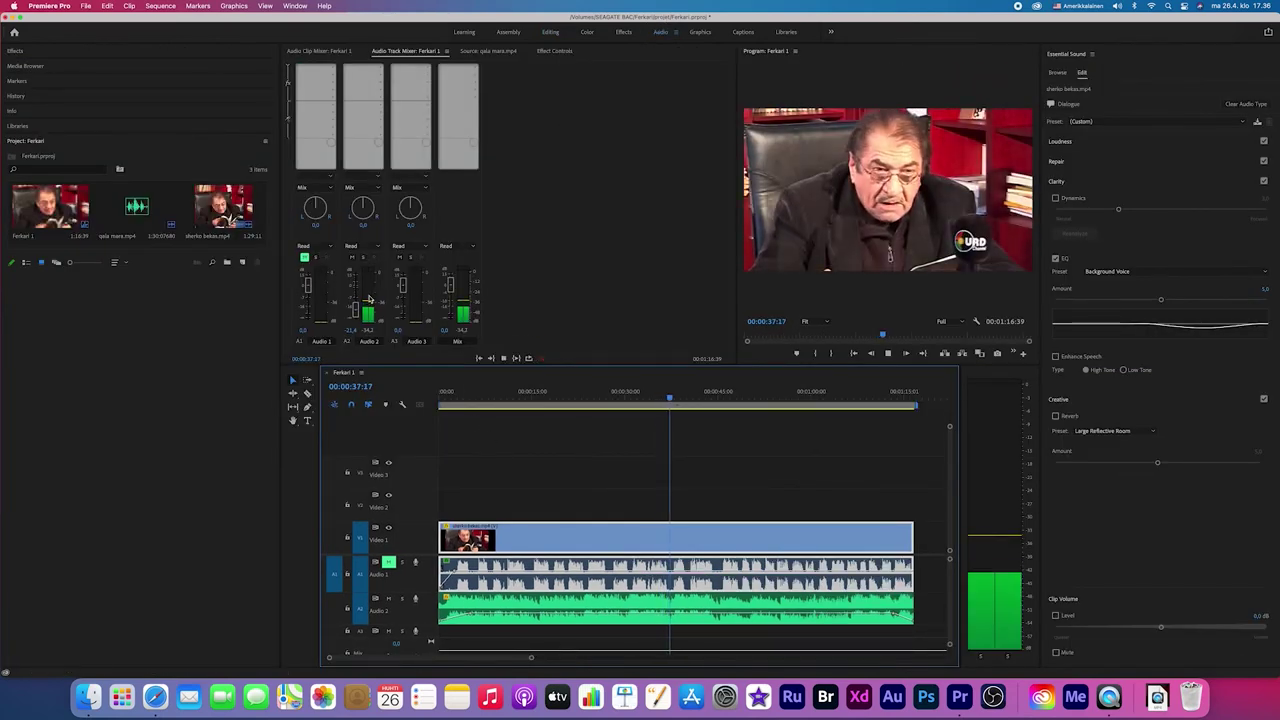
pyautogui.press('space')
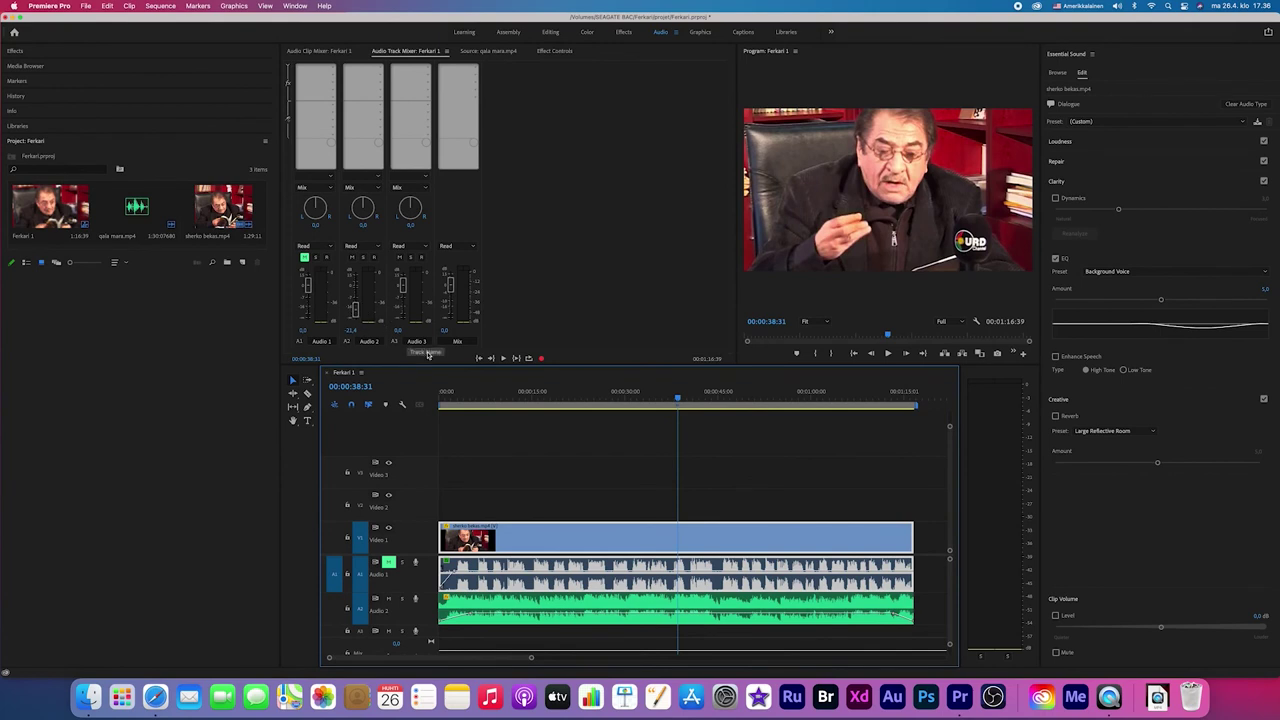
pyautogui.click(531, 607)
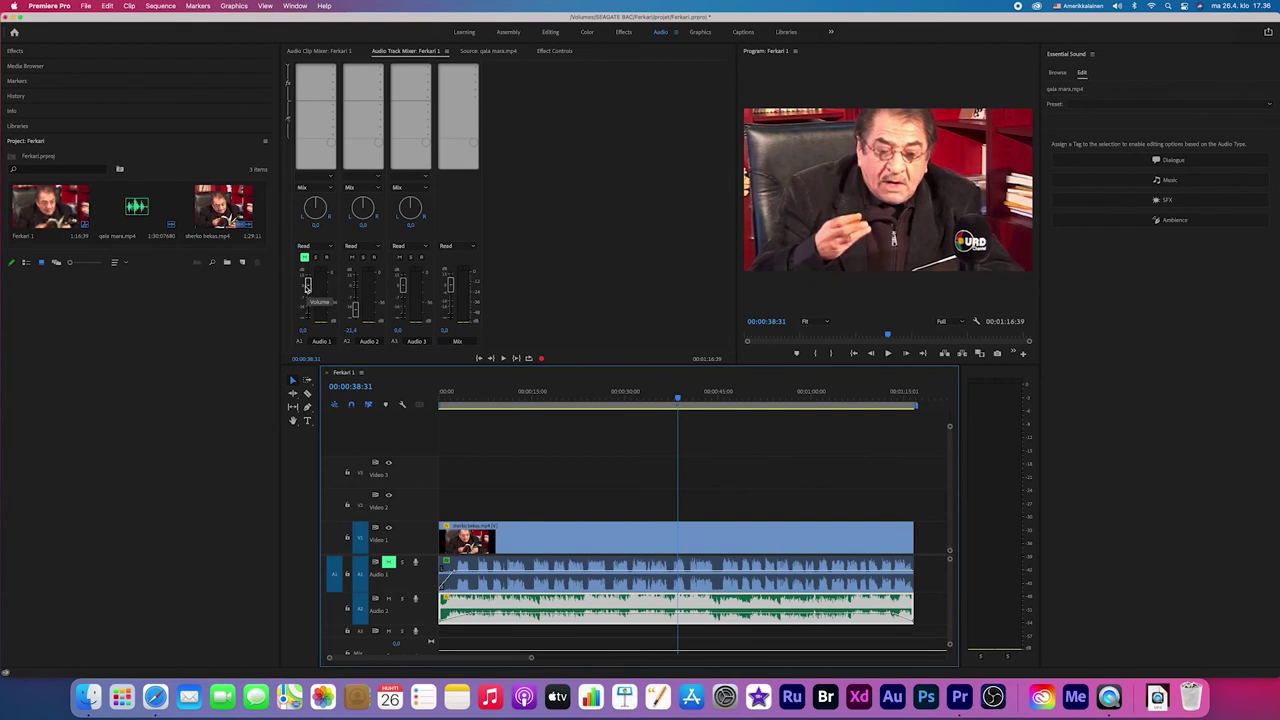
pyautogui.click(551, 574)
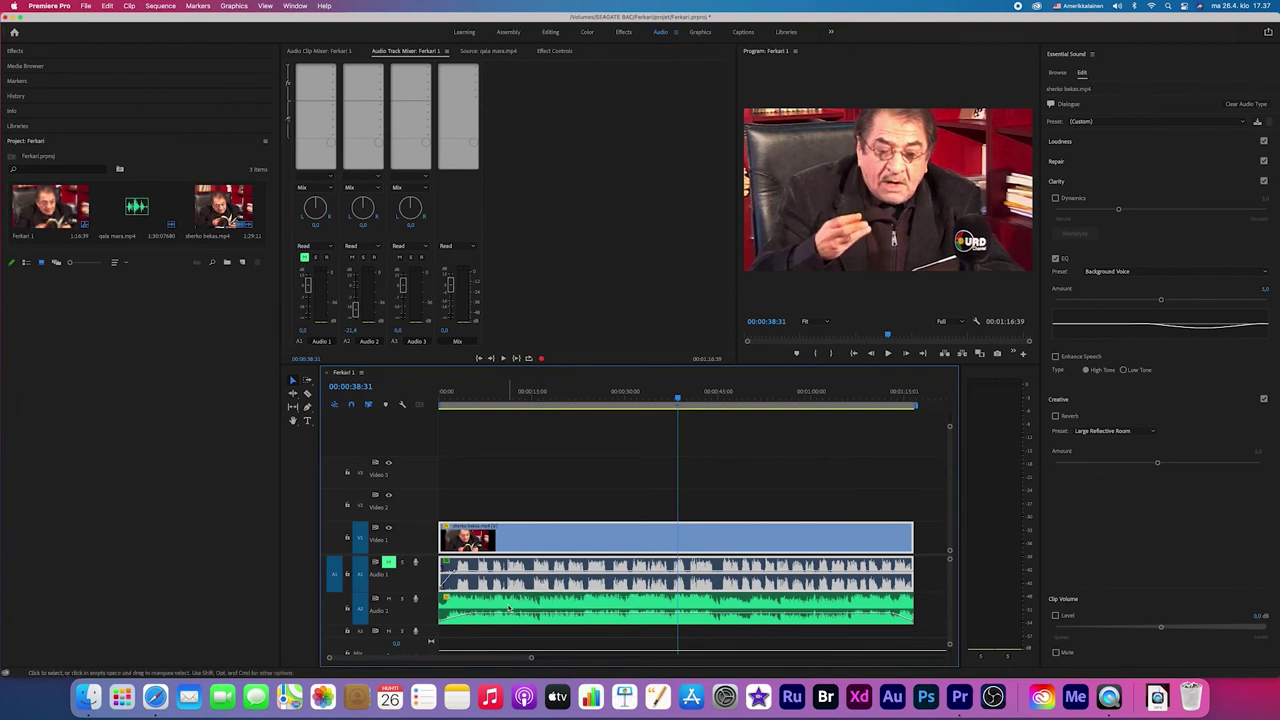
pyautogui.click(396, 613)
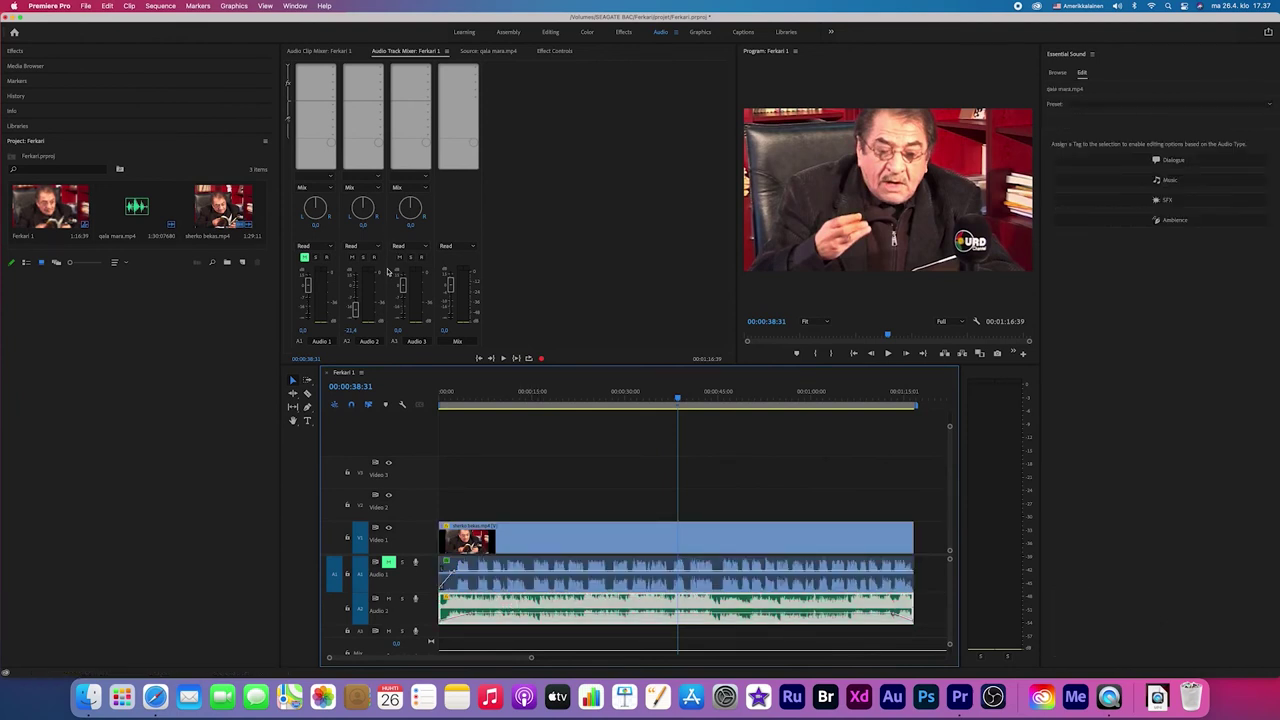
# Play from about 9 s and pull the Audio 2 mixer fader down to about -13.5 dB
pyautogui.click(498, 396)
pyautogui.press('space')
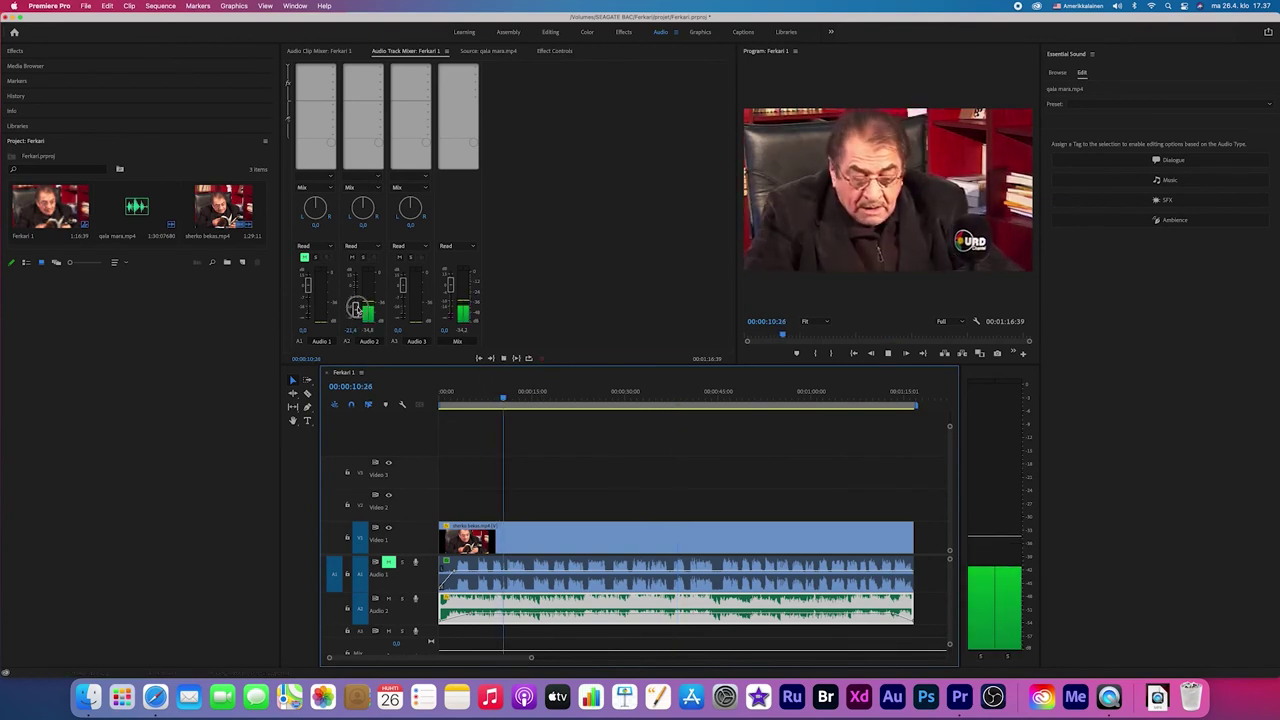
pyautogui.moveTo(355, 306); pyautogui.dragTo(356, 288)
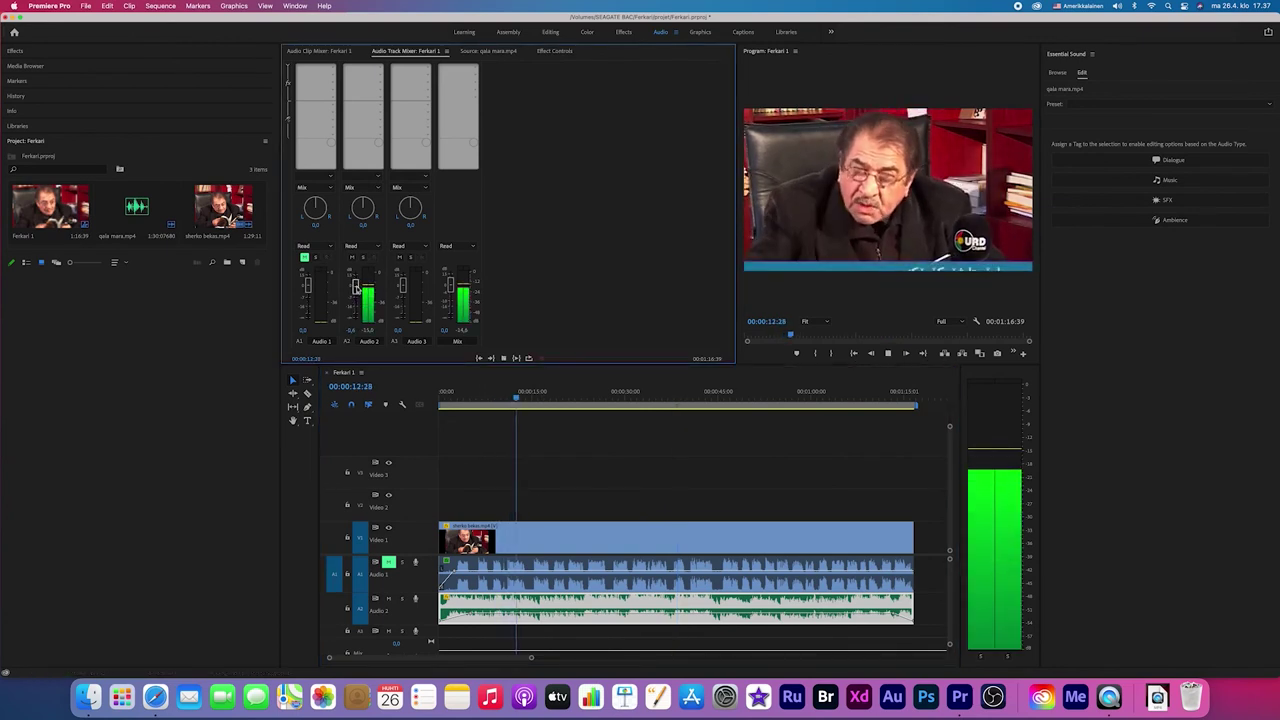
pyautogui.moveTo(355, 288); pyautogui.dragTo(355, 309)
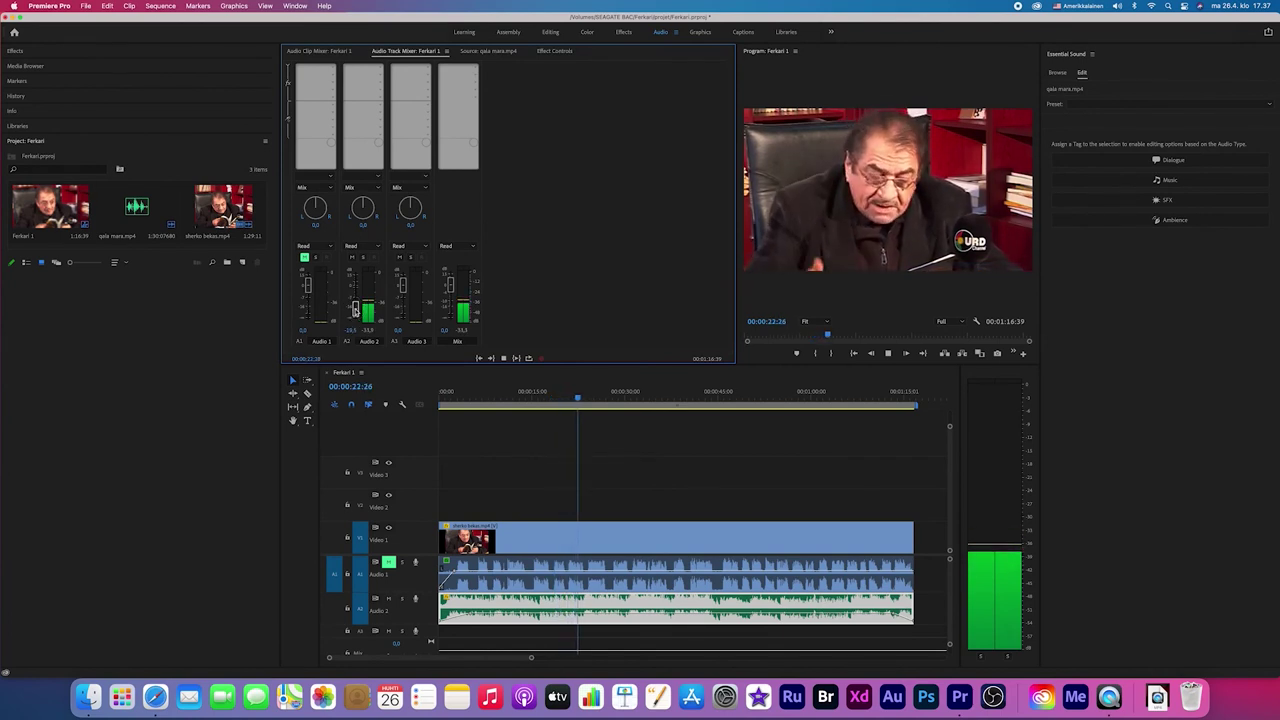
pyautogui.press('space')
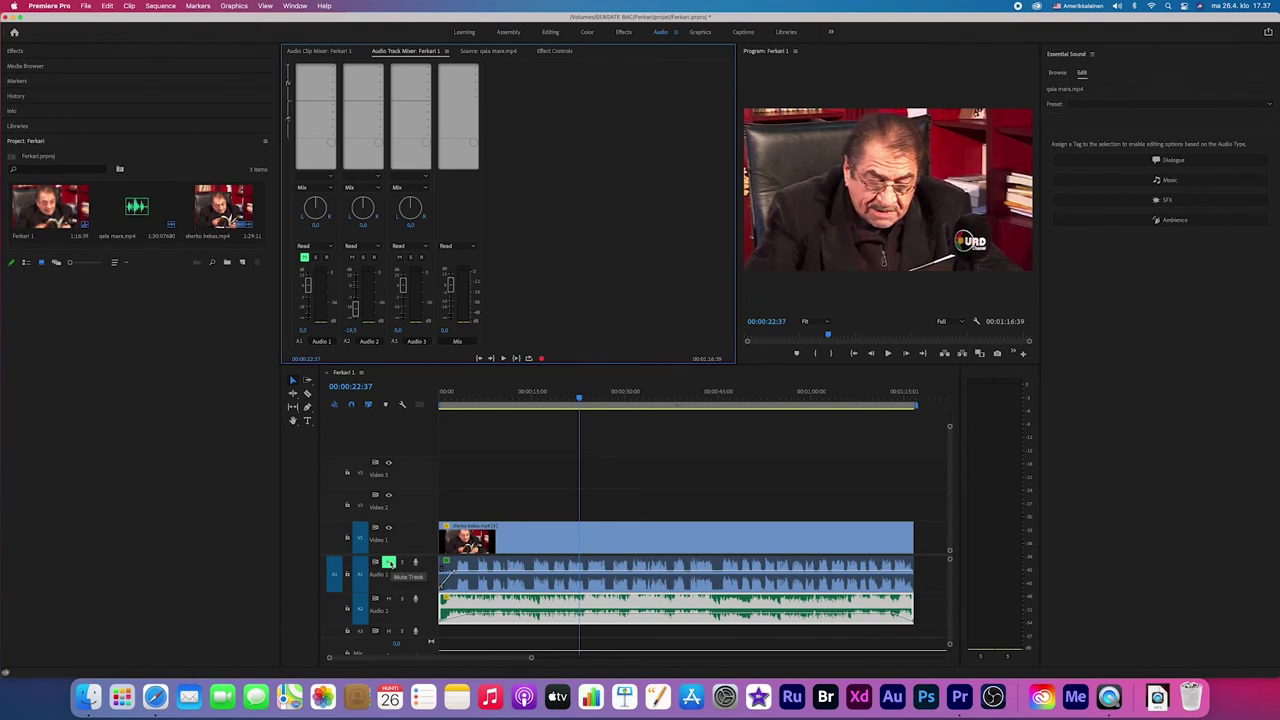
pyautogui.click(389, 564)
pyautogui.press('space')
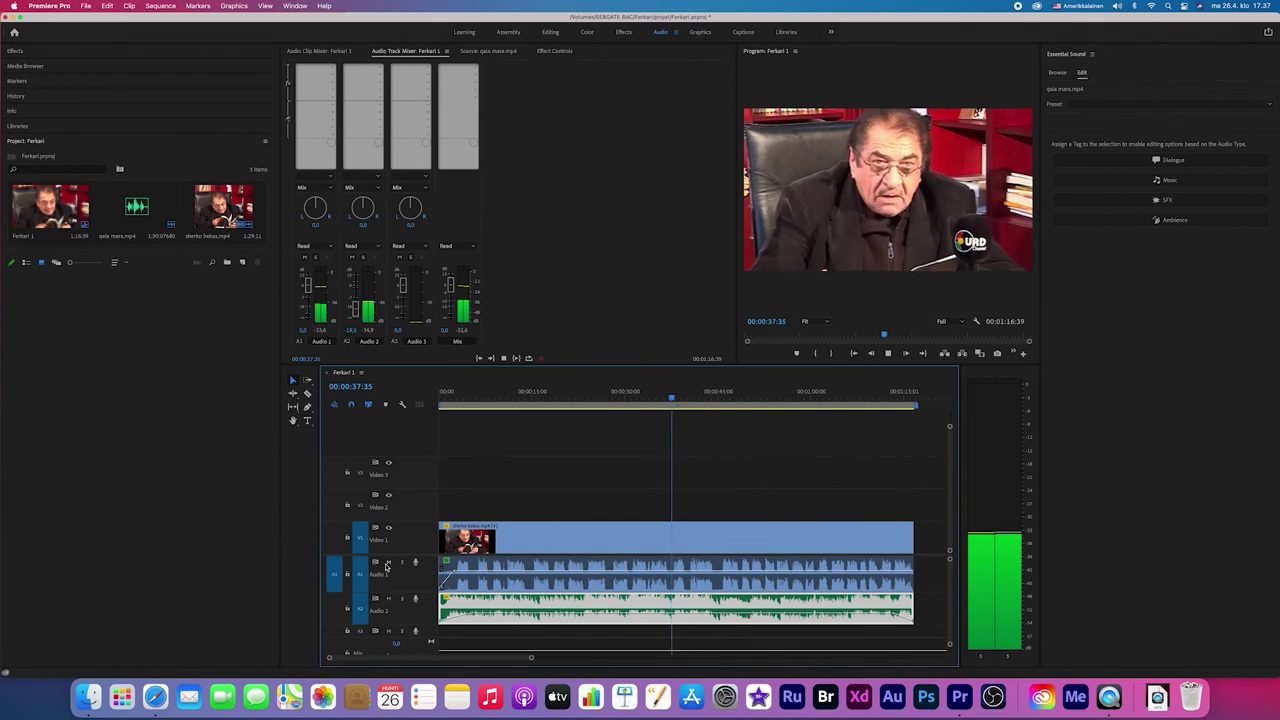
pyautogui.press('space')
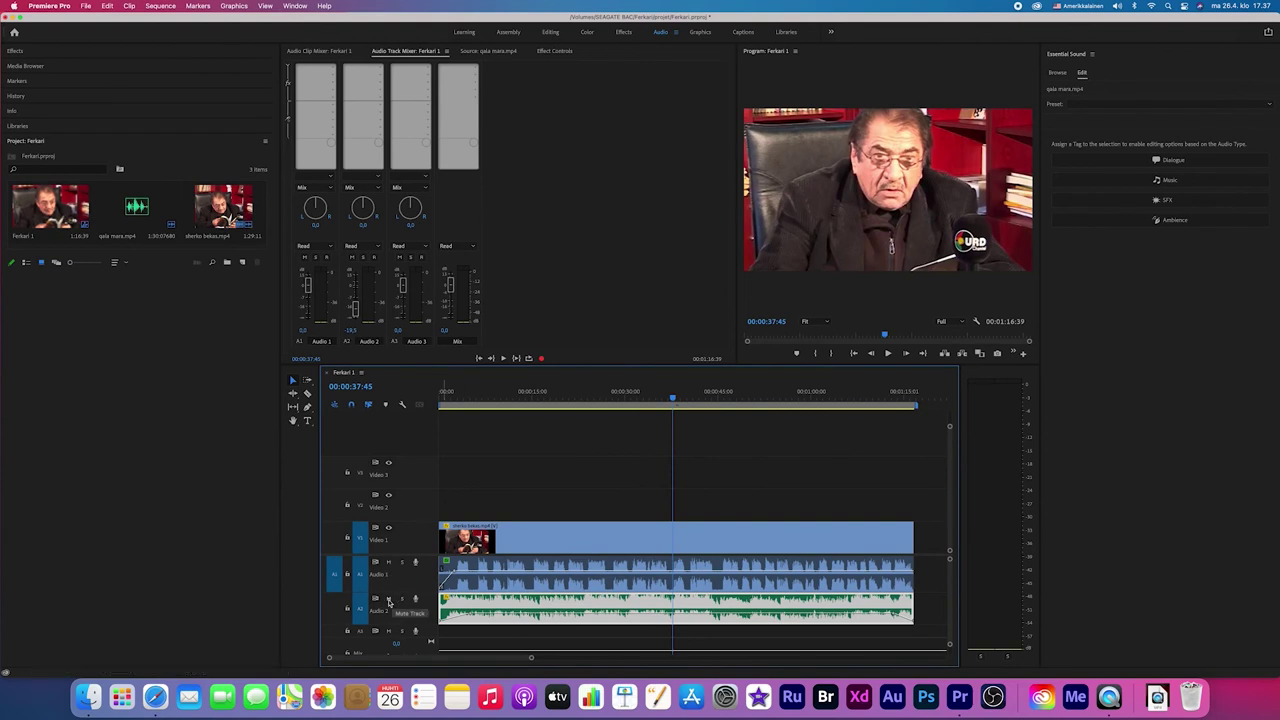
pyautogui.click(389, 599)
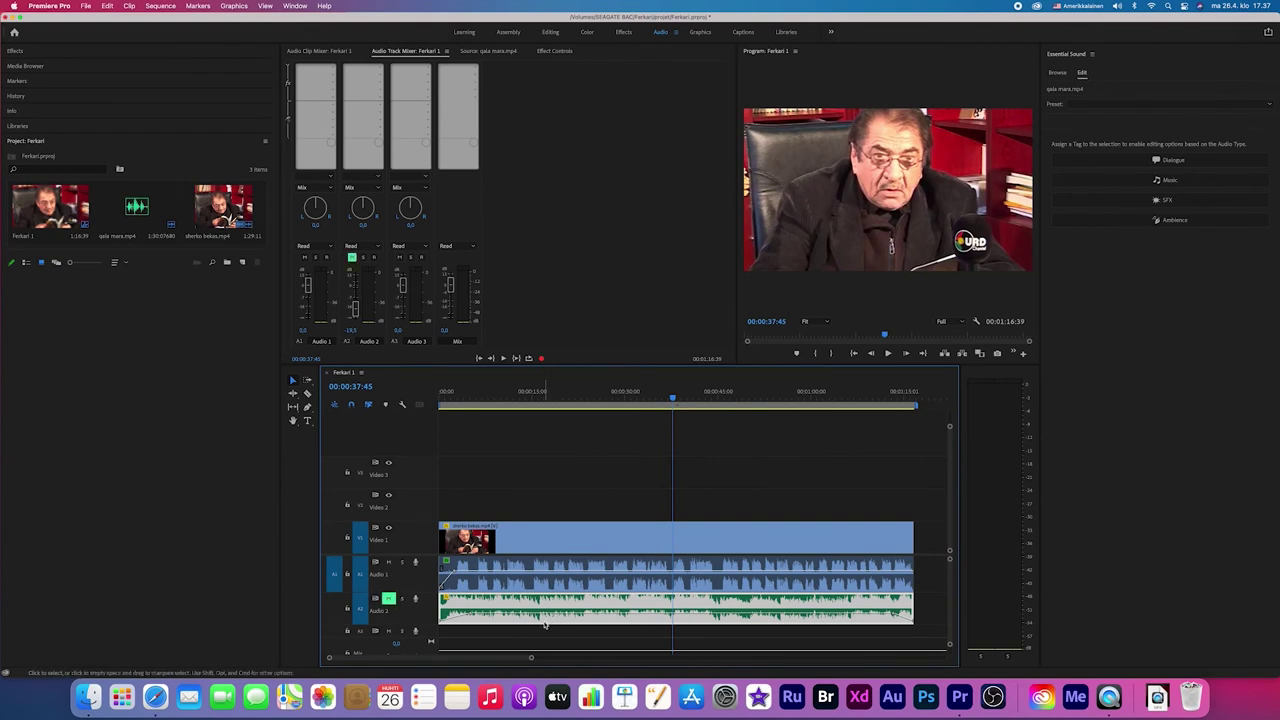
pyautogui.press('space')
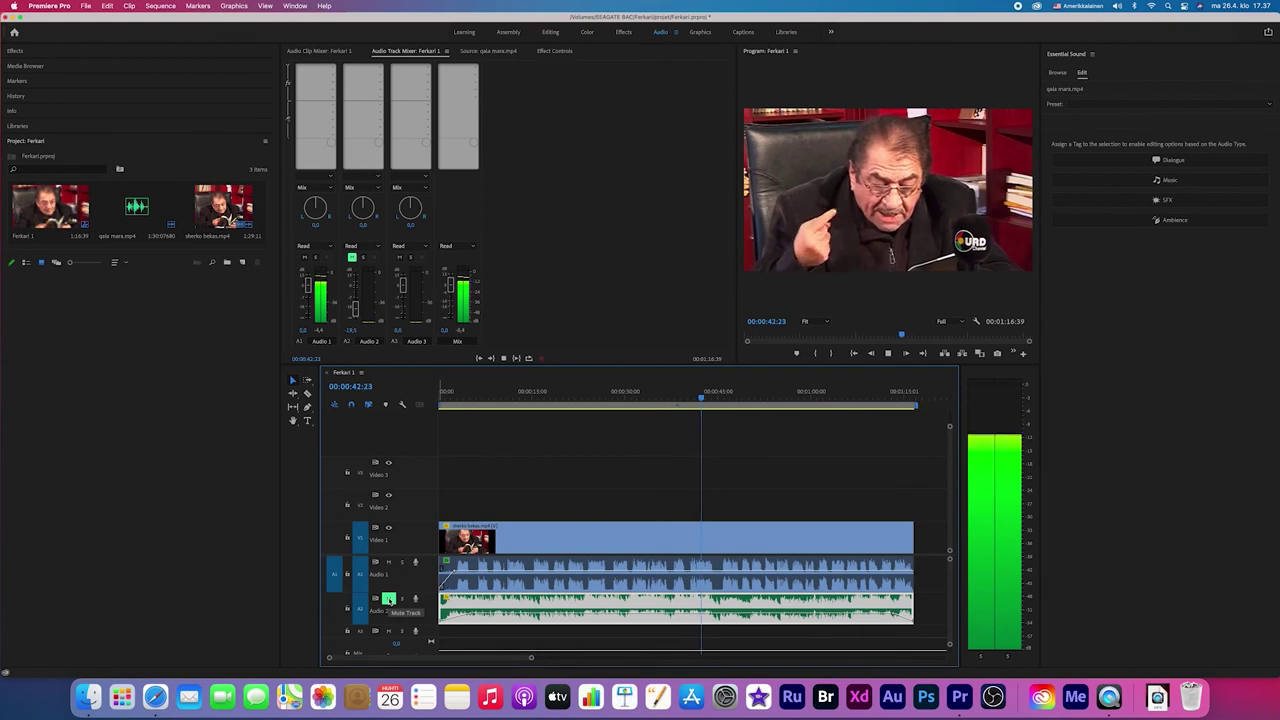
pyautogui.press('space')
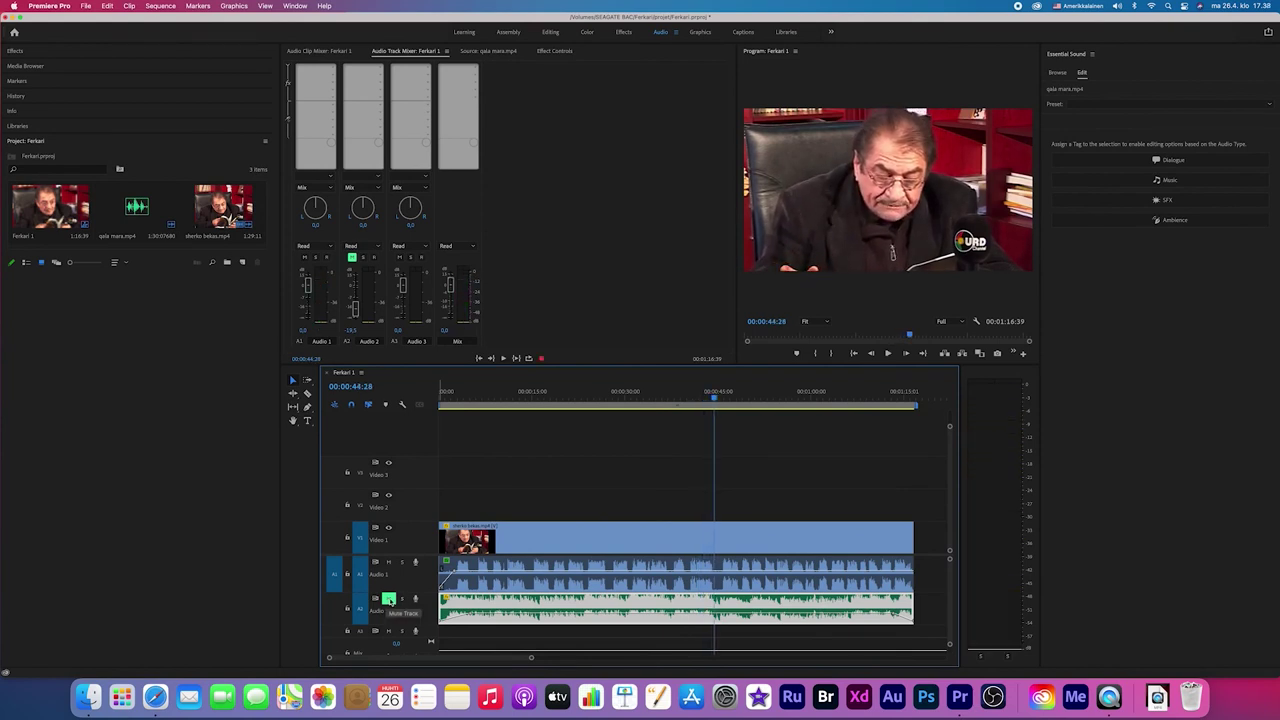
pyautogui.click(388, 599)
pyautogui.press('space')
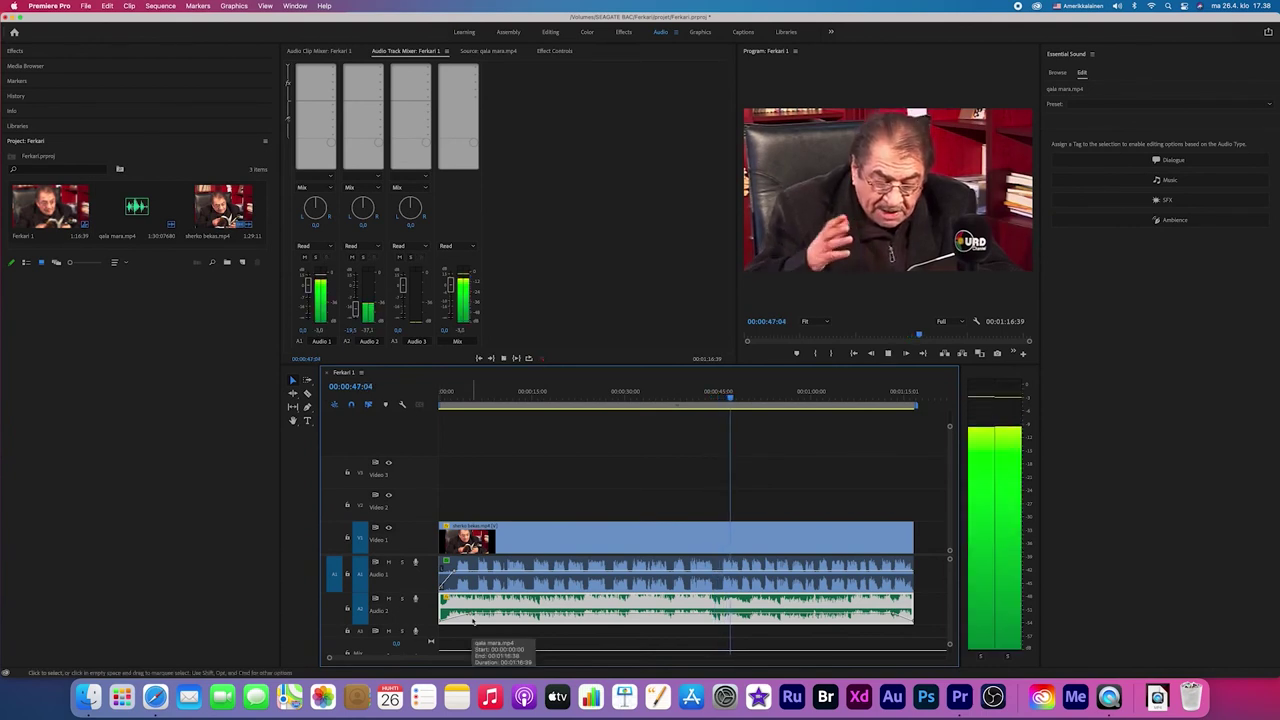
# Preview the mix from about 16 seconds, then save the Ferkari project
pyautogui.click(474, 397)
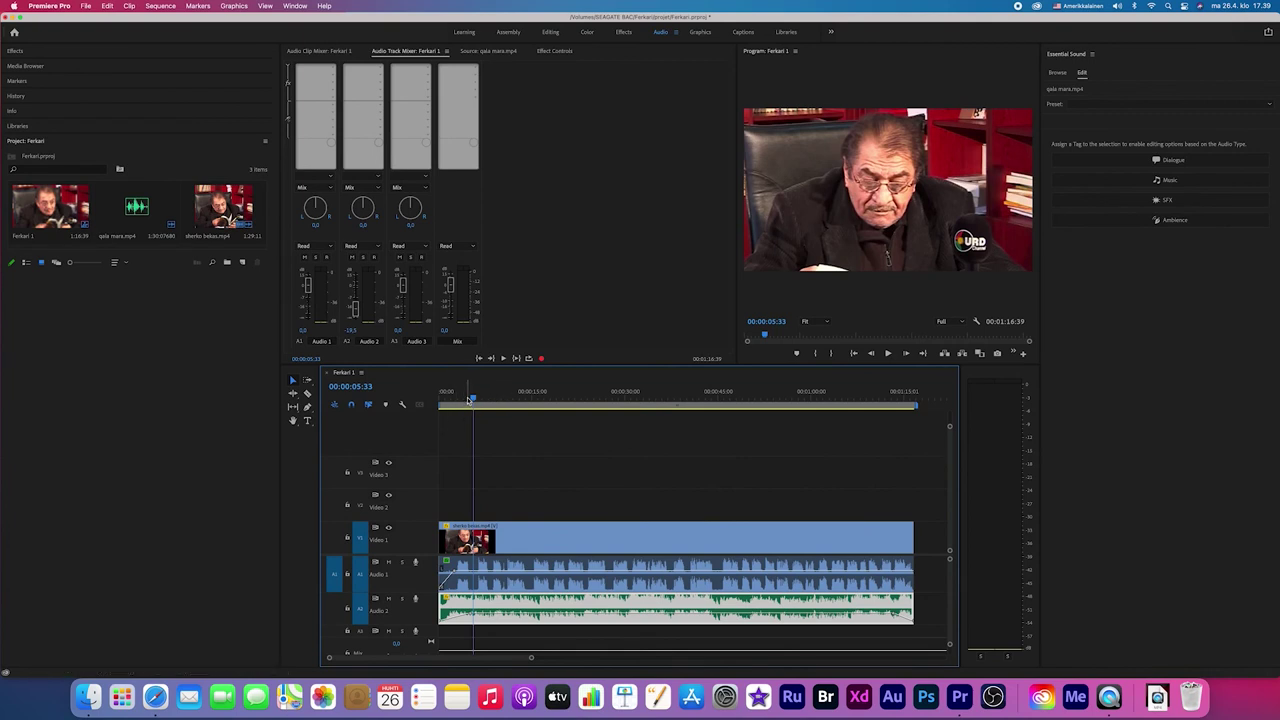
pyautogui.moveTo(472, 399); pyautogui.dragTo(541, 403)
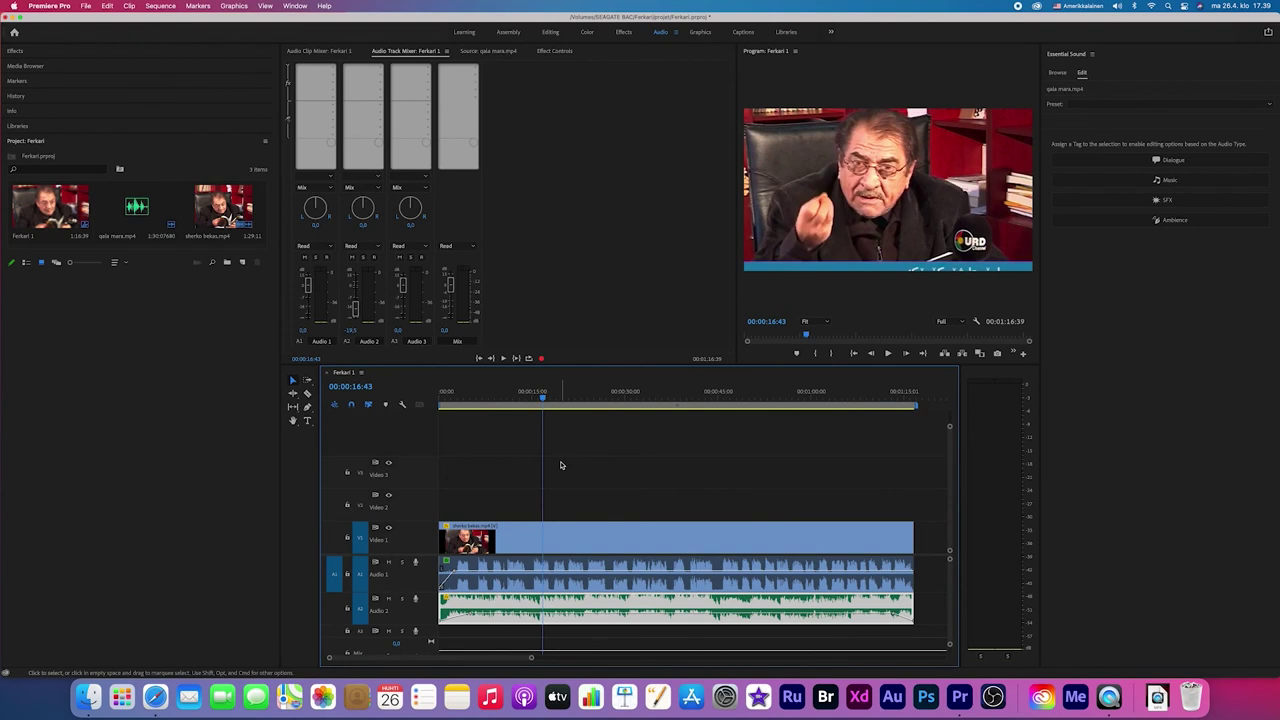
pyautogui.press('space')
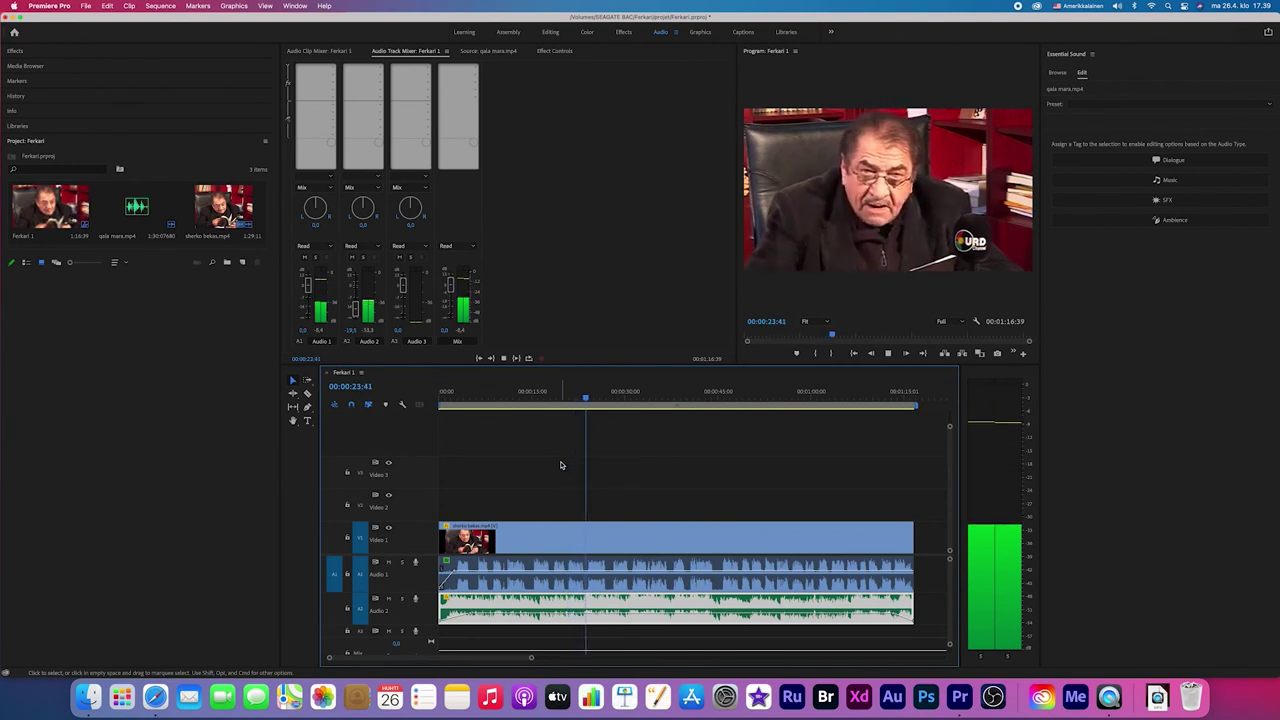
pyautogui.press('space')
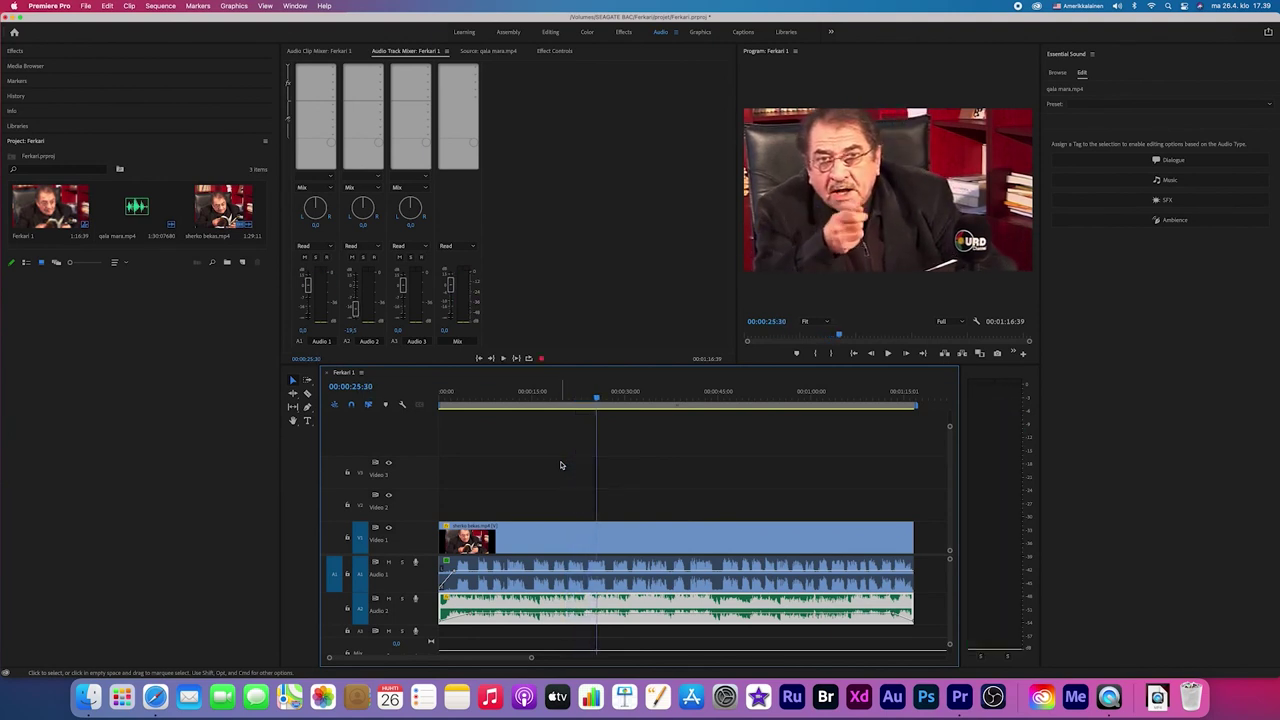
pyautogui.press('cmd+s')
# Drag the Audio 1 interview volume's end keyframe down to fade it out, then play the ending to check
pyautogui.click(890, 402)
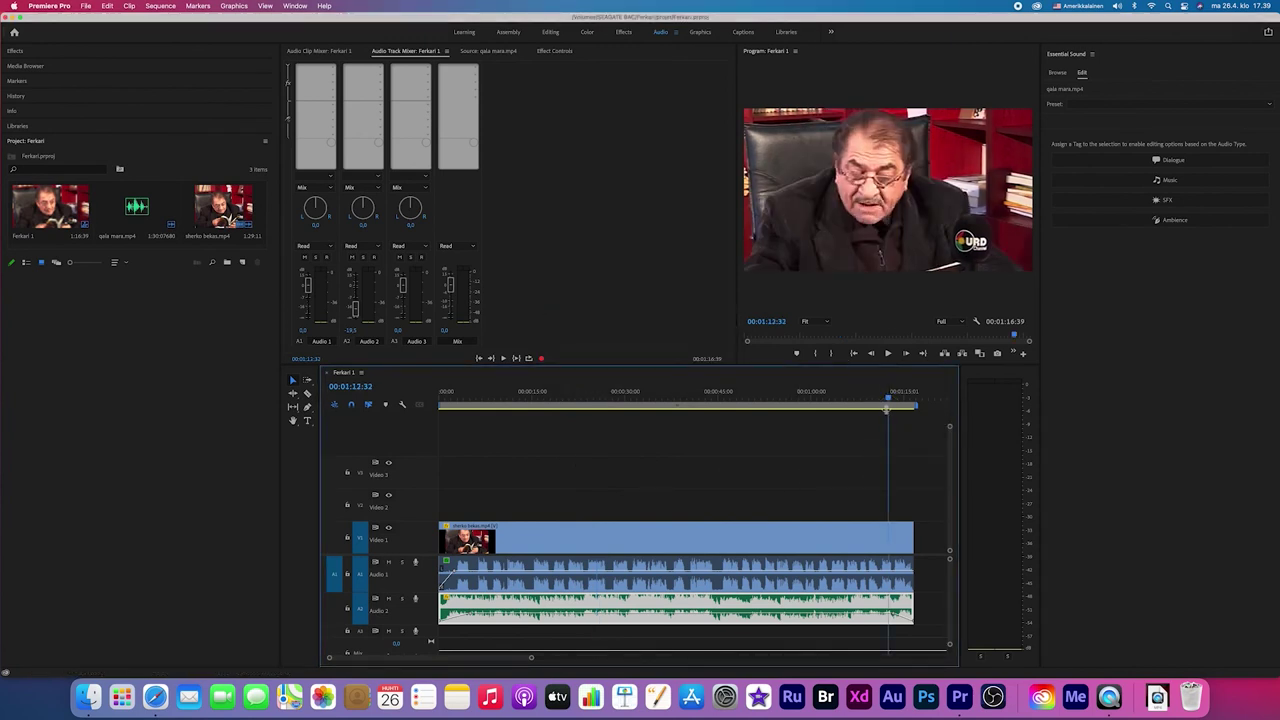
pyautogui.press('=')
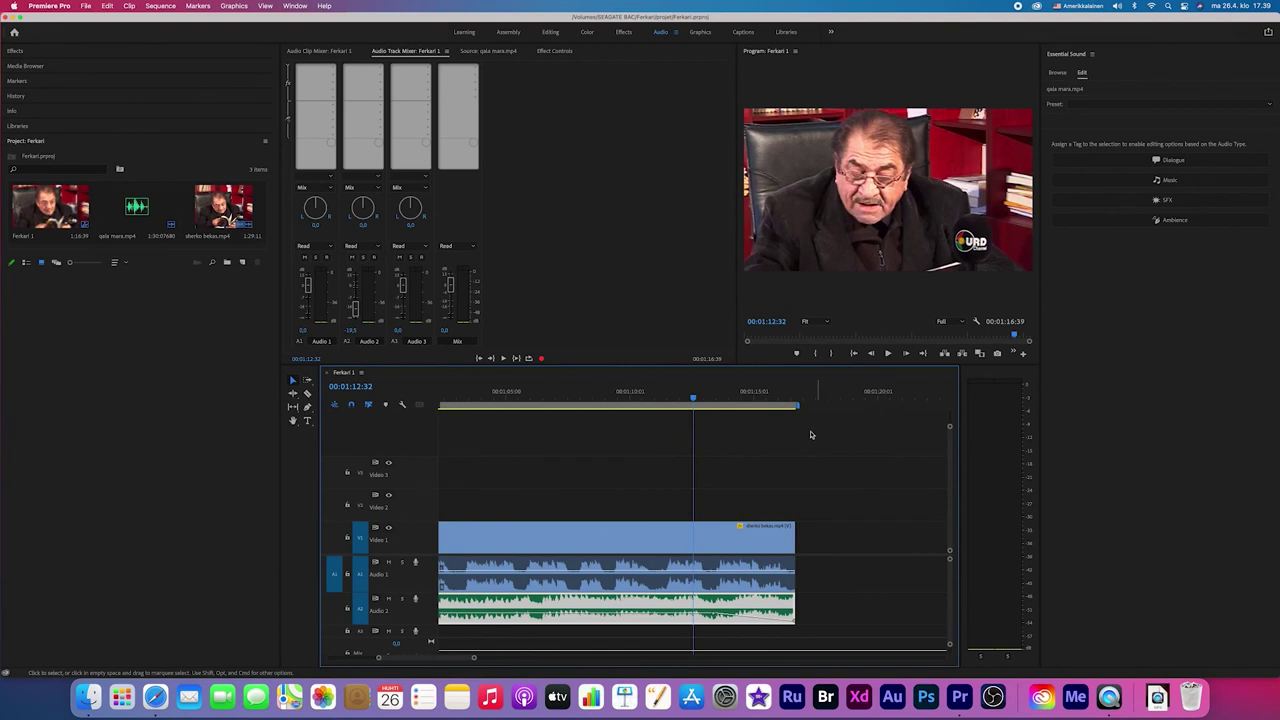
pyautogui.hscroll(2, 728, 580)
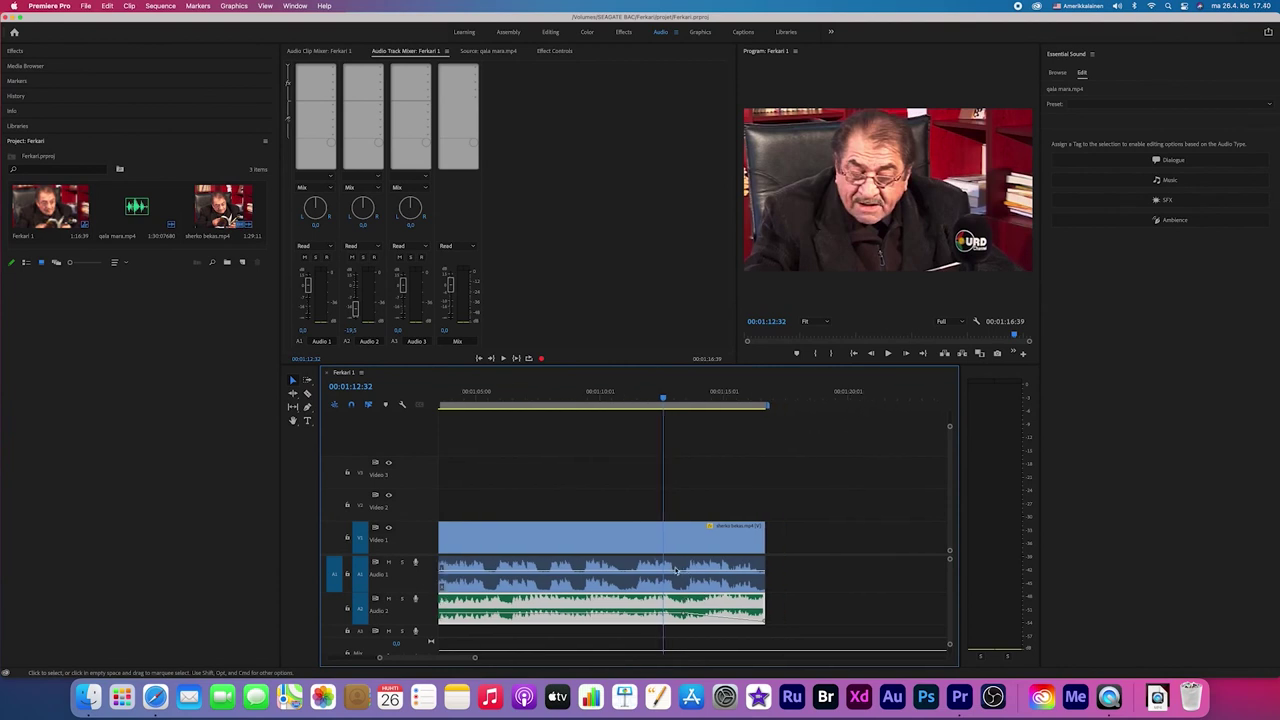
pyautogui.click(744, 576)
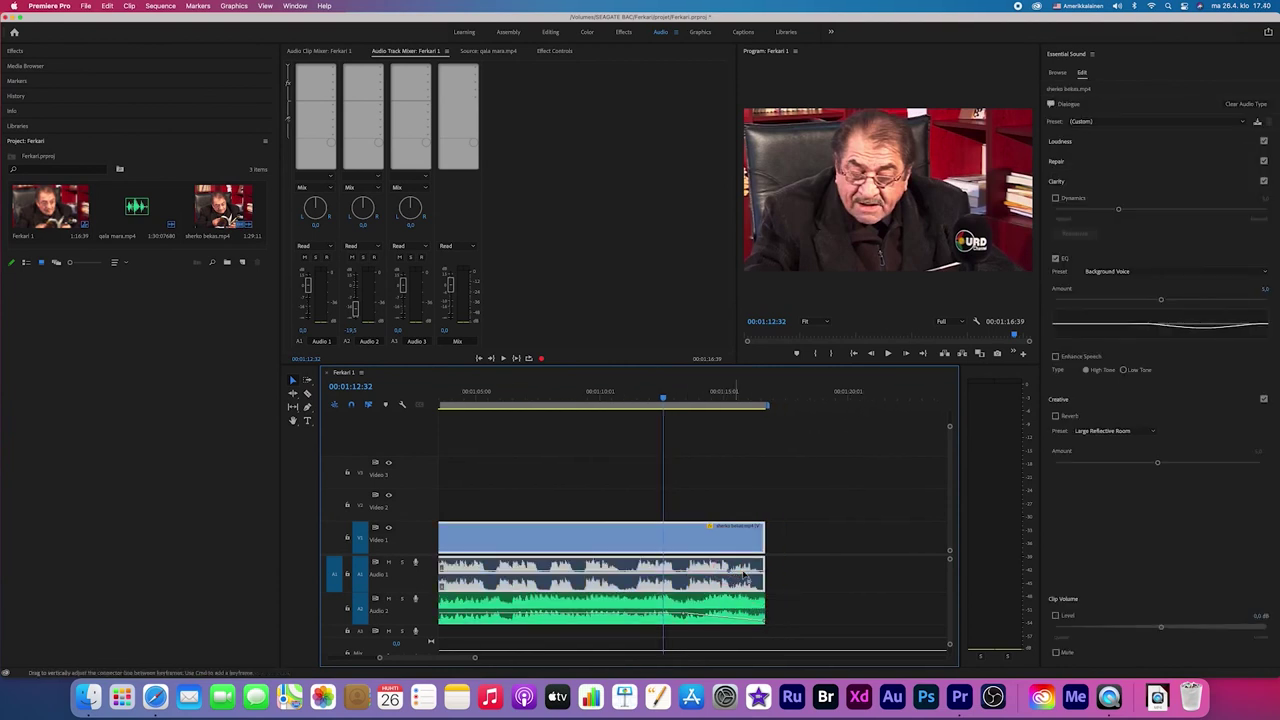
pyautogui.moveTo(762, 570); pyautogui.dragTo(765, 590)
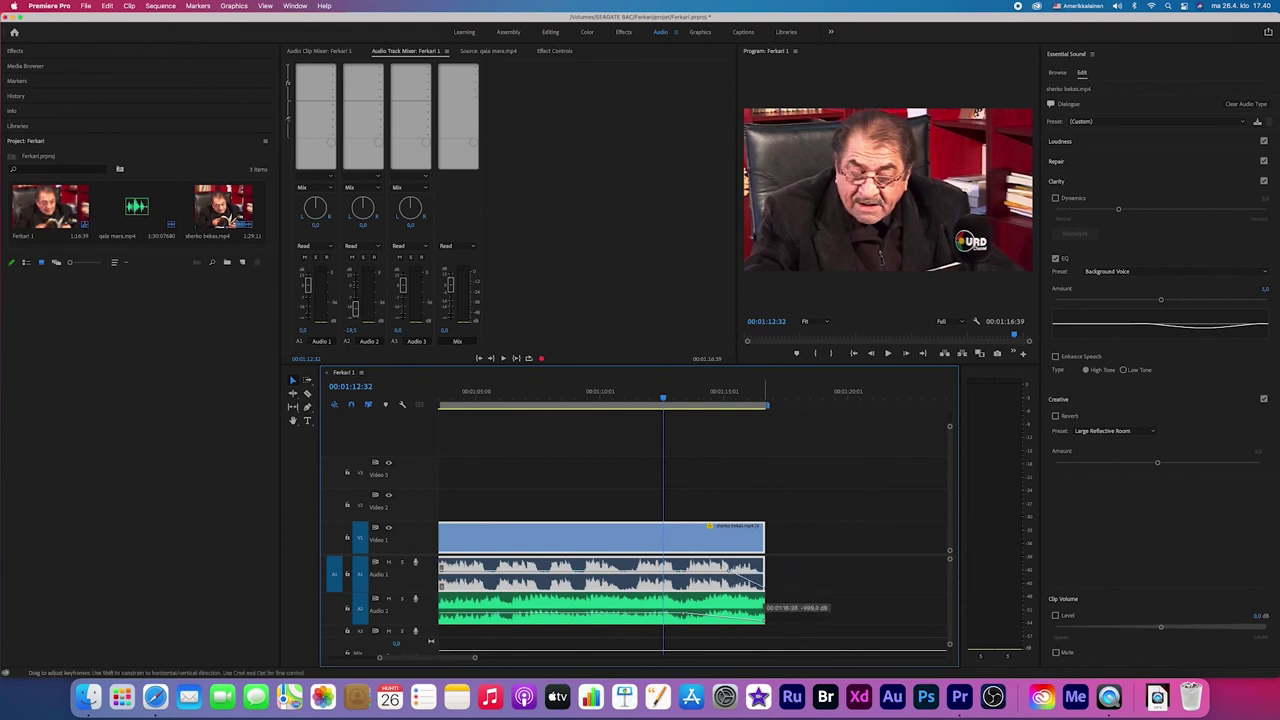
pyautogui.click(709, 398)
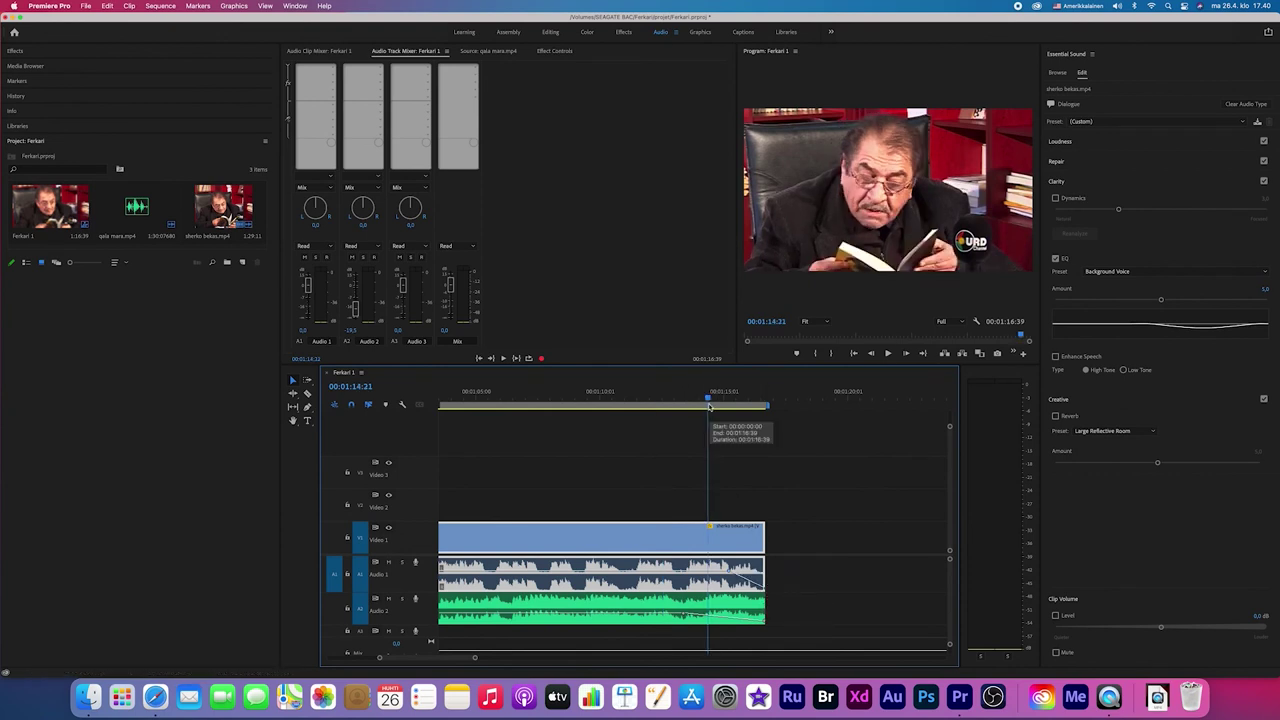
pyautogui.press('space')
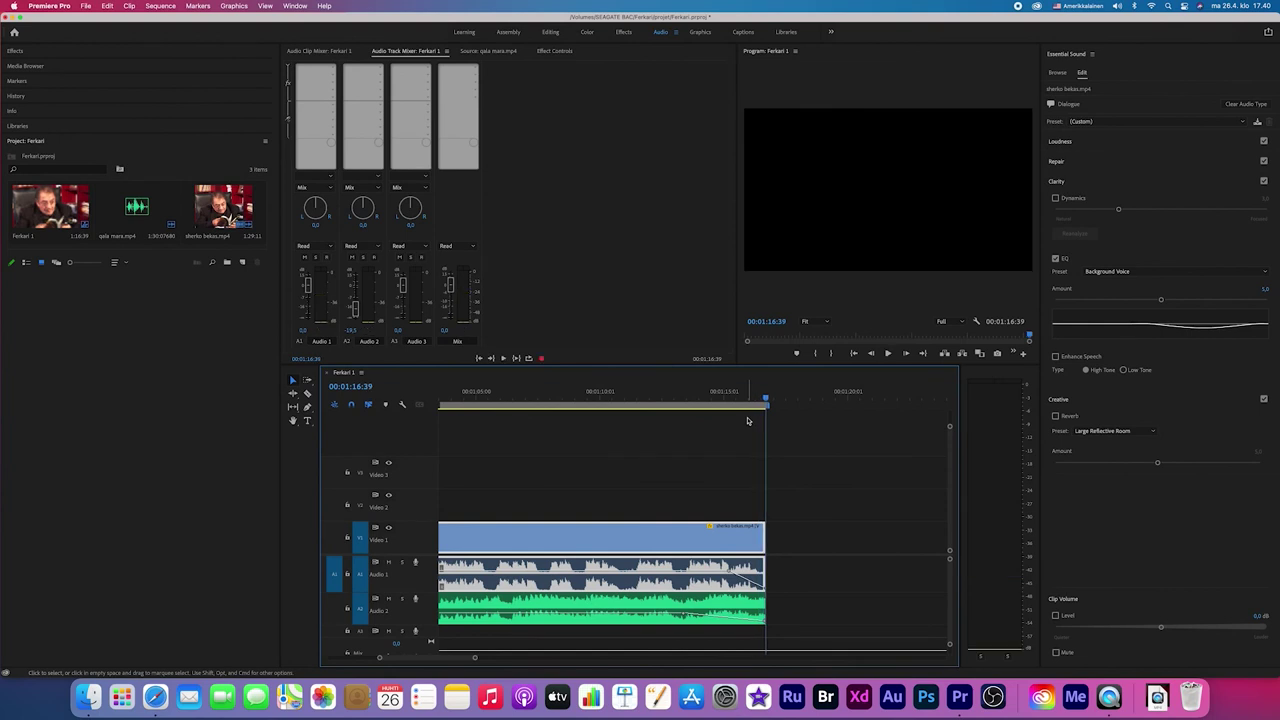
pyautogui.press('-')
pyautogui.press('-')
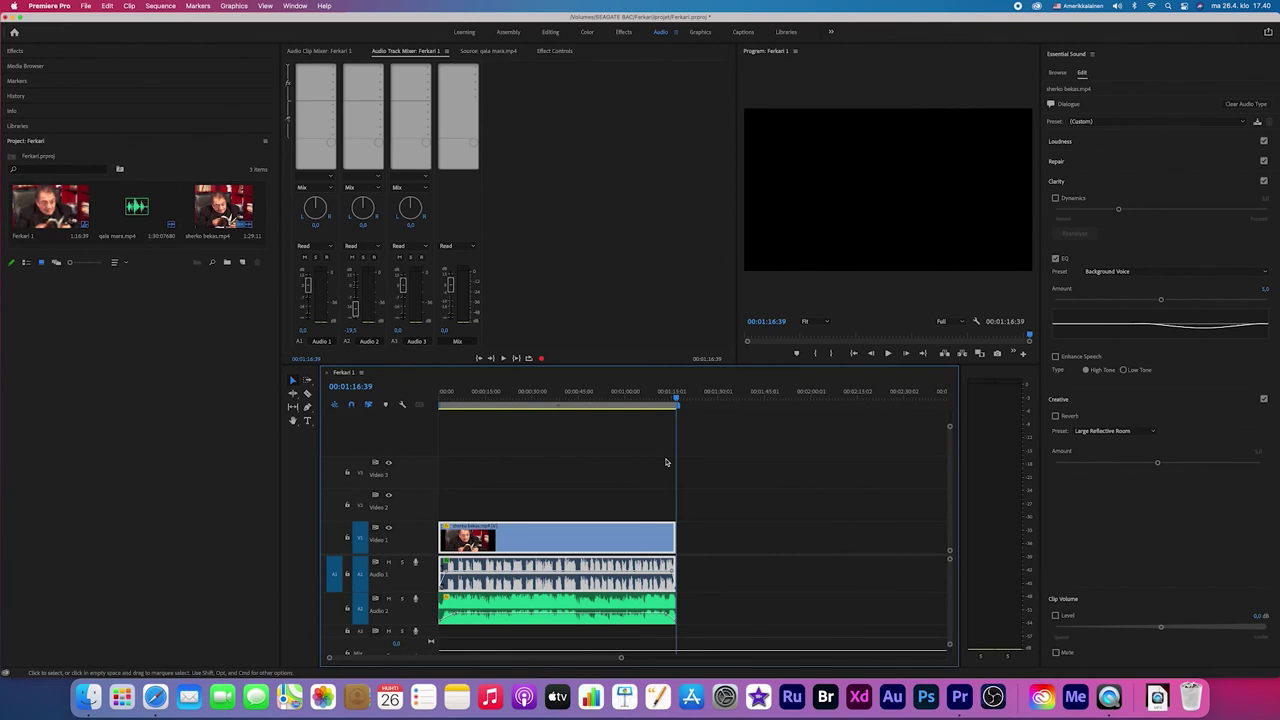
# Play the whole sequence through to 00:01:16:39 and save the Ferkari project
pyautogui.press('space')
pyautogui.press('cmd+s')
pyautogui.press('super+s')
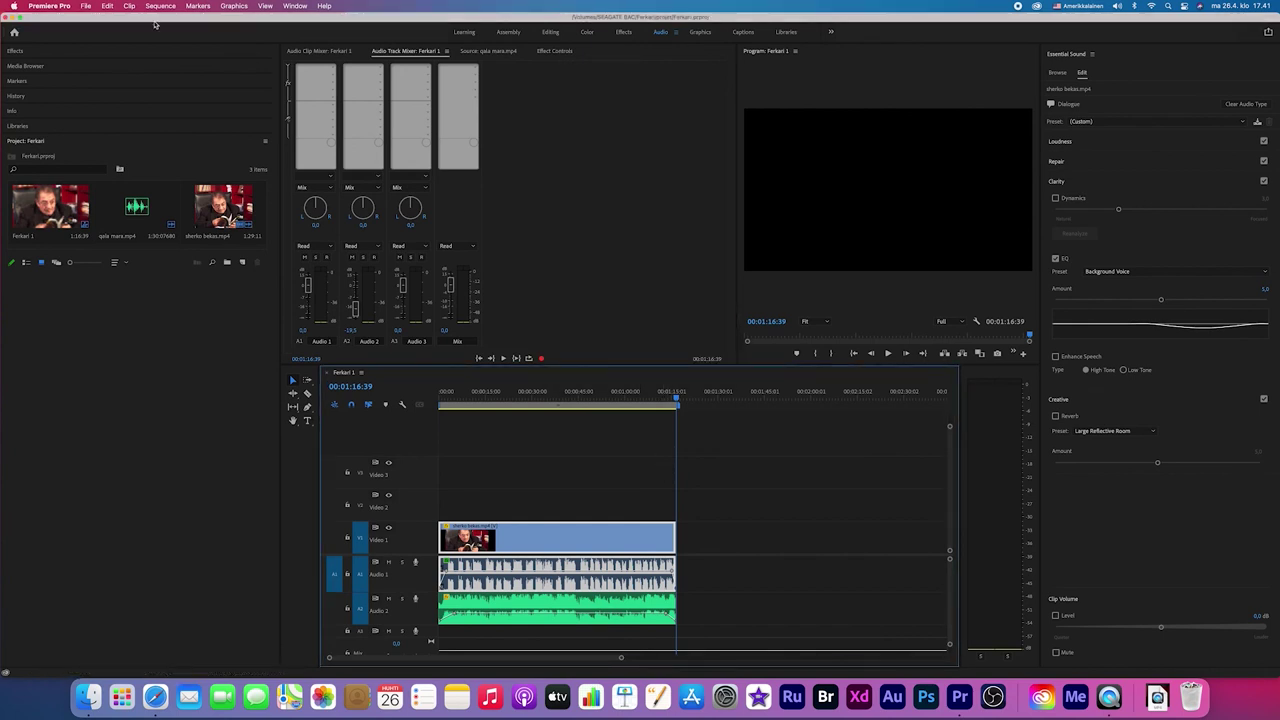